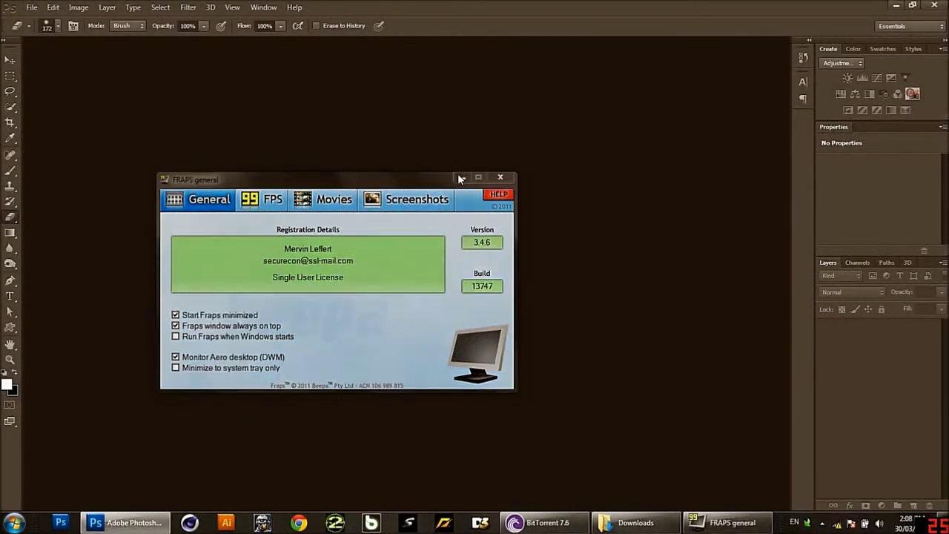
- Minimize Fraps and open Eye_Stock_3___The_end__by_EmoGilly.jpg from the Downloads folder
{"action": "left_click", "coordinate": [477, 178]}
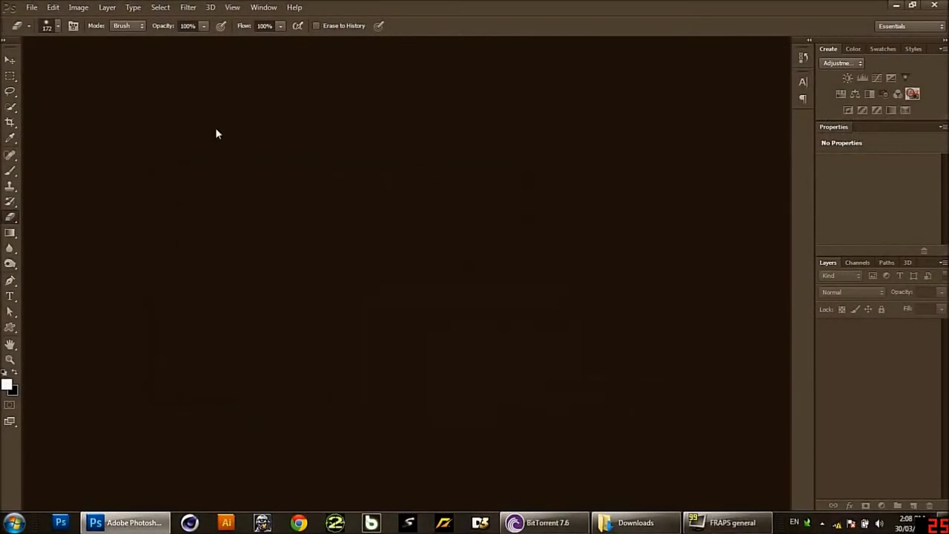
{"action": "left_click", "coordinate": [32, 7]}
{"action": "left_click", "coordinate": [44, 27]}
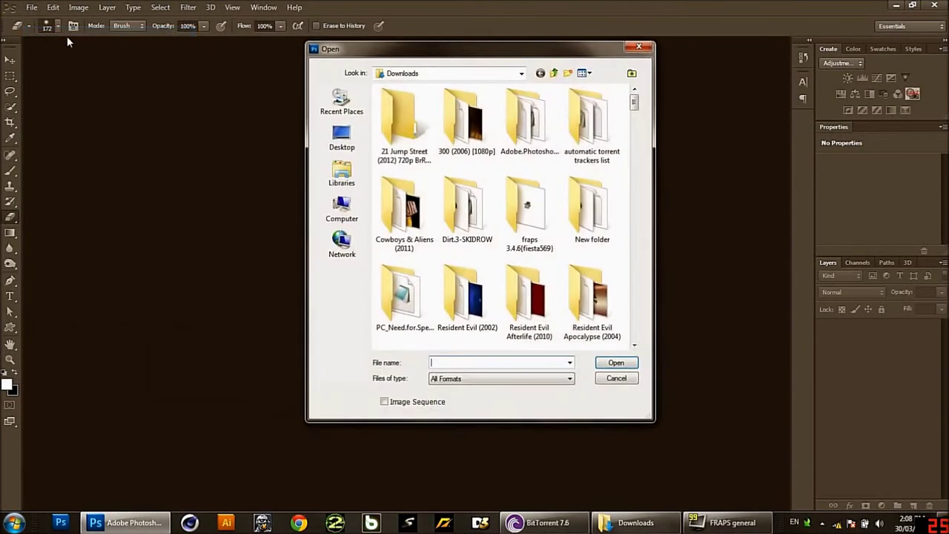
{"action": "left_click_drag", "start_coordinate": [635, 103], "coordinate": [635, 207]}
{"action": "left_click", "coordinate": [602, 123]}
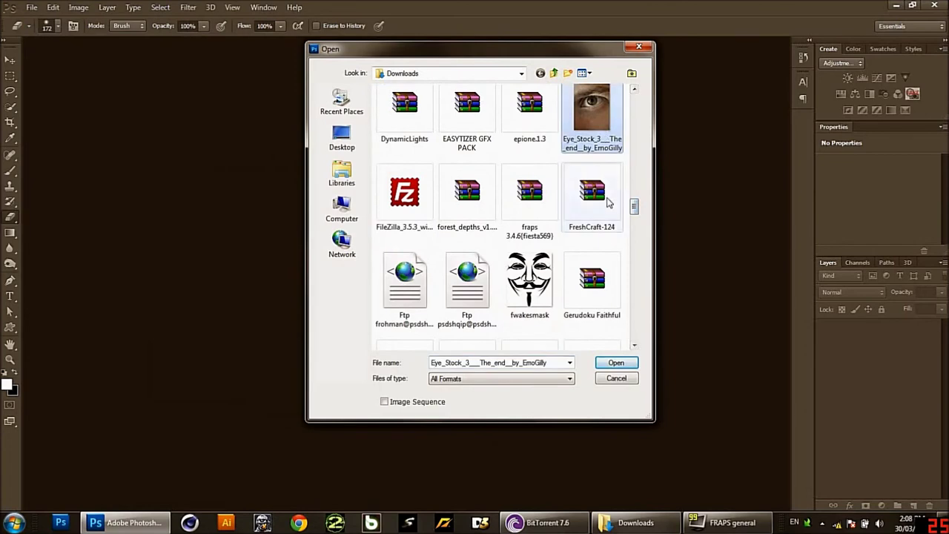
{"action": "left_click", "coordinate": [615, 363]}
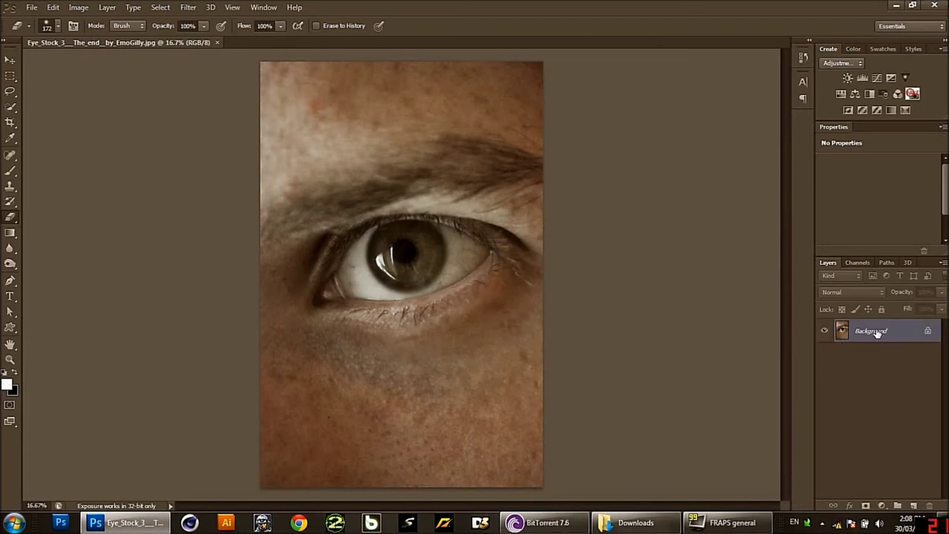
- Duplicate the Background as Layer 1 in Soft Light mode, then reselect Background
{"action": "key", "text": "ctrl+j"}
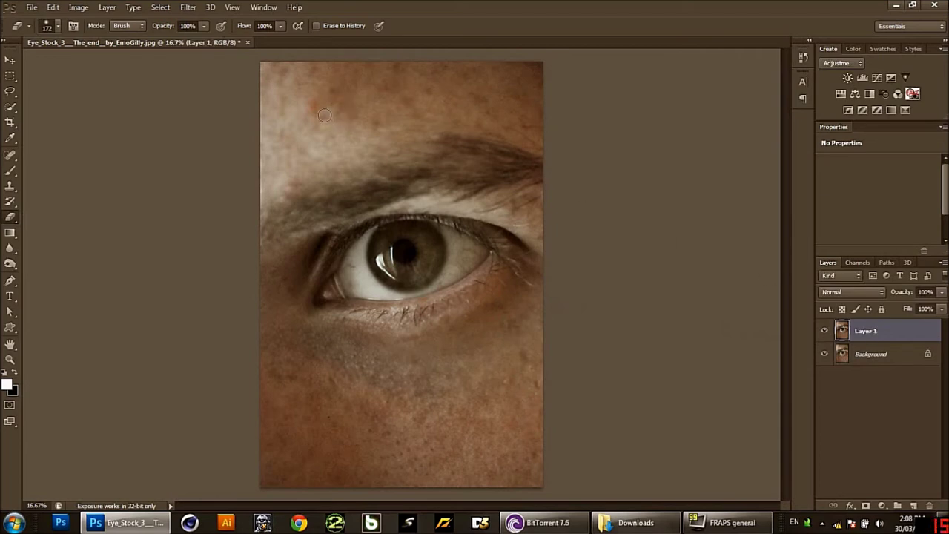
{"action": "left_click", "coordinate": [828, 293]}
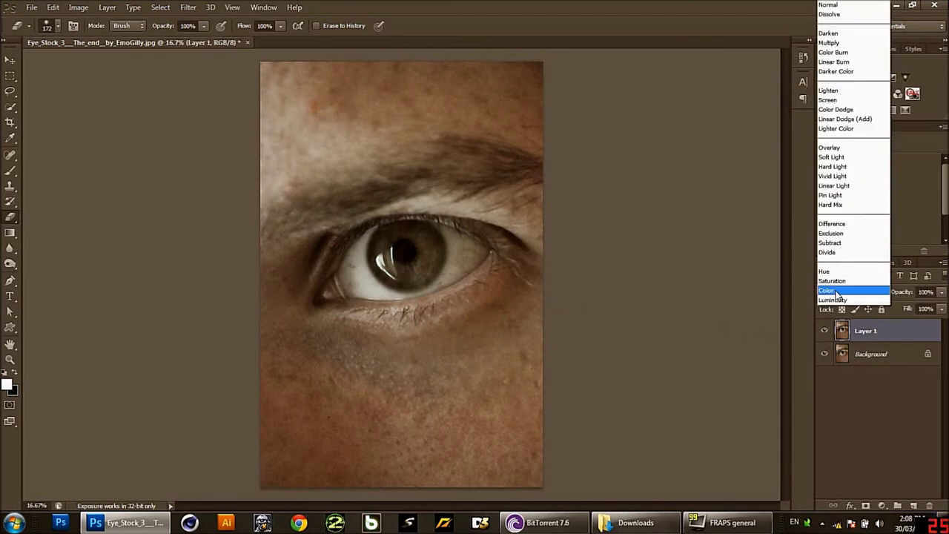
{"action": "left_click", "coordinate": [826, 157]}
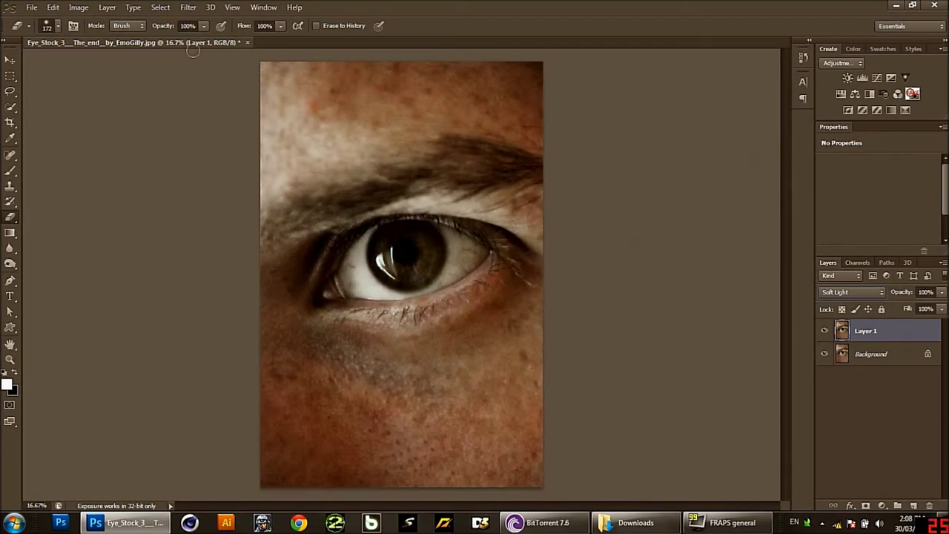
{"action": "left_click", "coordinate": [106, 7]}
{"action": "mouse_move", "coordinate": [133, 7]}
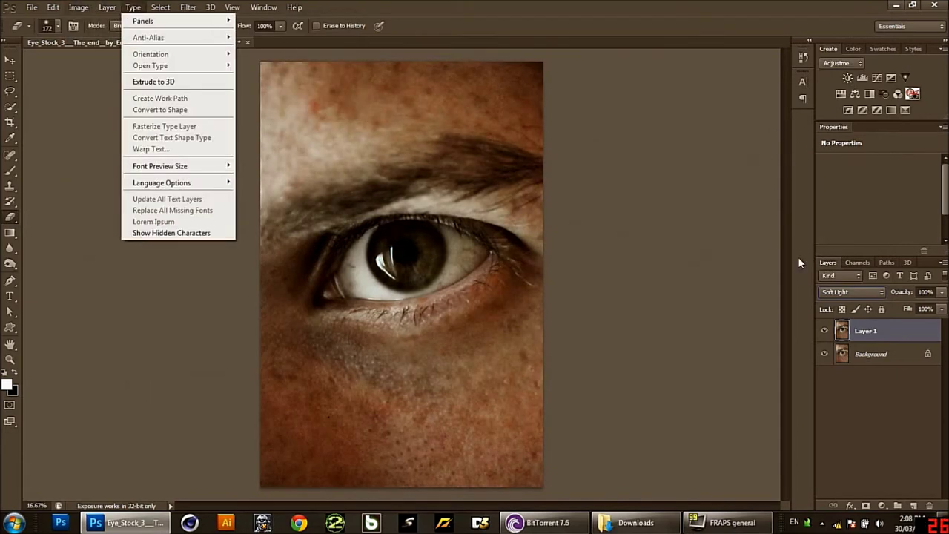
{"action": "left_click", "coordinate": [887, 358]}
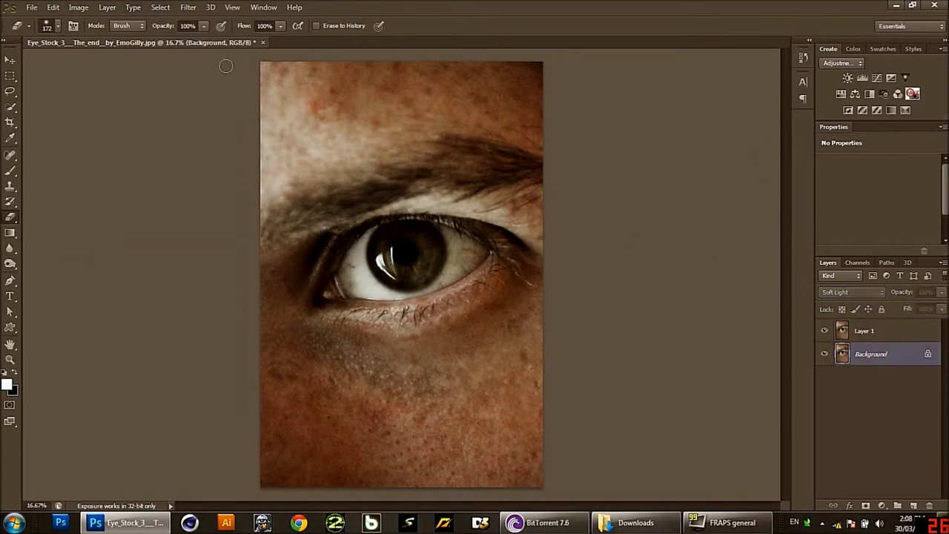
- Apply Curves to the Background, pulling down the RGB midpoint and the Red channel curve
{"action": "left_click", "coordinate": [78, 7]}
{"action": "mouse_move", "coordinate": [96, 37]}
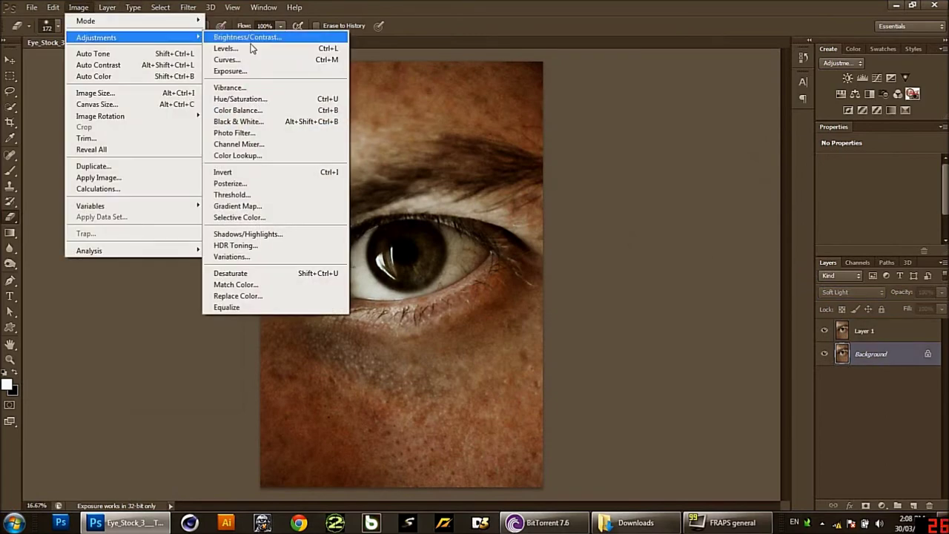
{"action": "left_click", "coordinate": [246, 59]}
{"action": "left_click", "coordinate": [594, 238]}
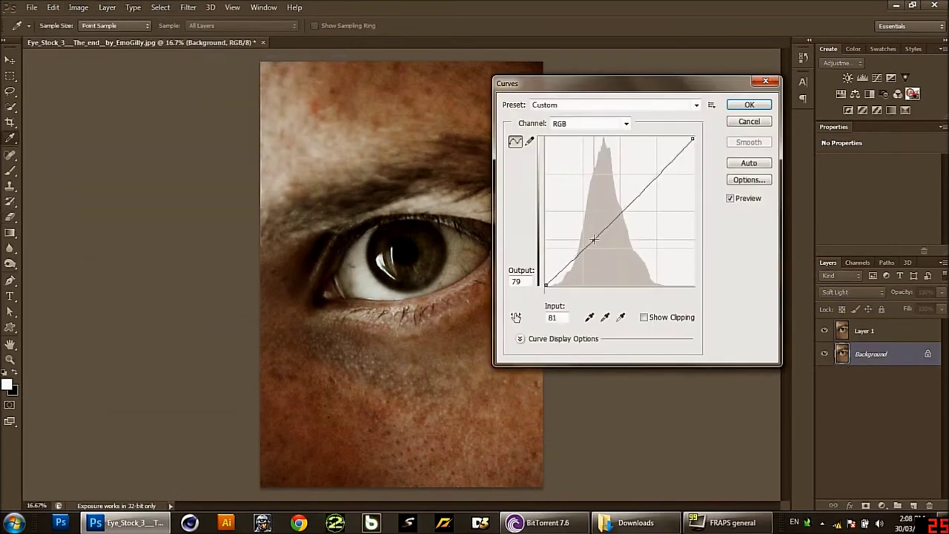
{"action": "left_click_drag", "start_coordinate": [593, 239], "coordinate": [600, 246]}
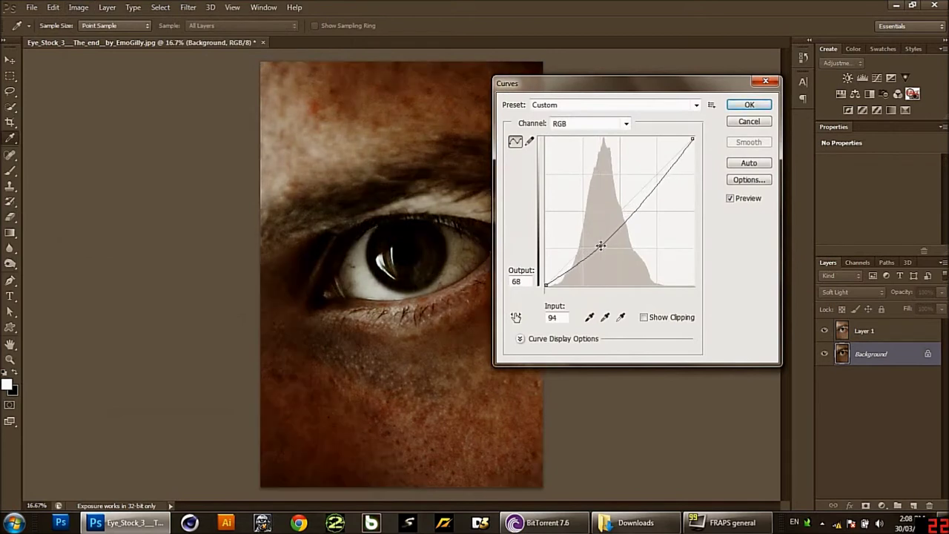
{"action": "left_click", "coordinate": [574, 108]}
{"action": "left_click", "coordinate": [576, 123]}
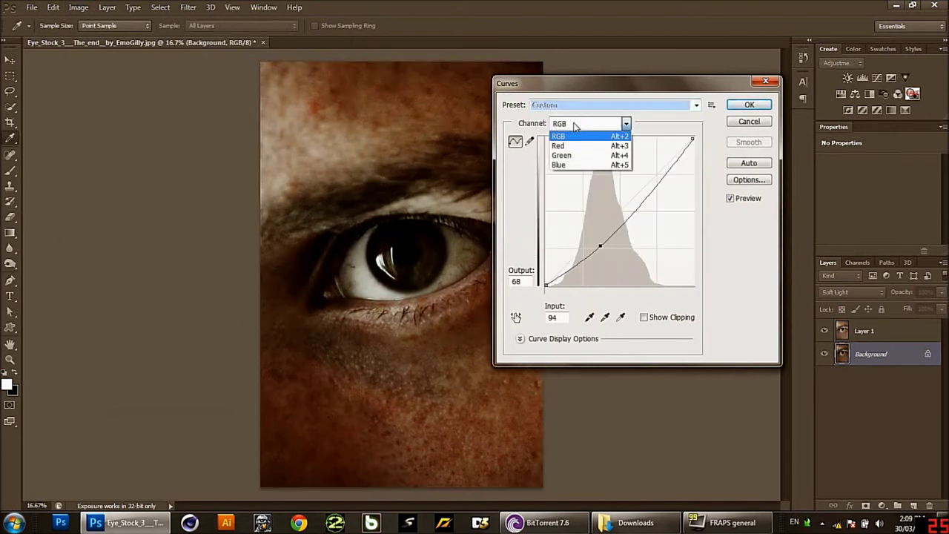
{"action": "left_click", "coordinate": [573, 148]}
{"action": "left_click_drag", "start_coordinate": [601, 230], "coordinate": [606, 239]}
{"action": "left_click", "coordinate": [745, 105]}
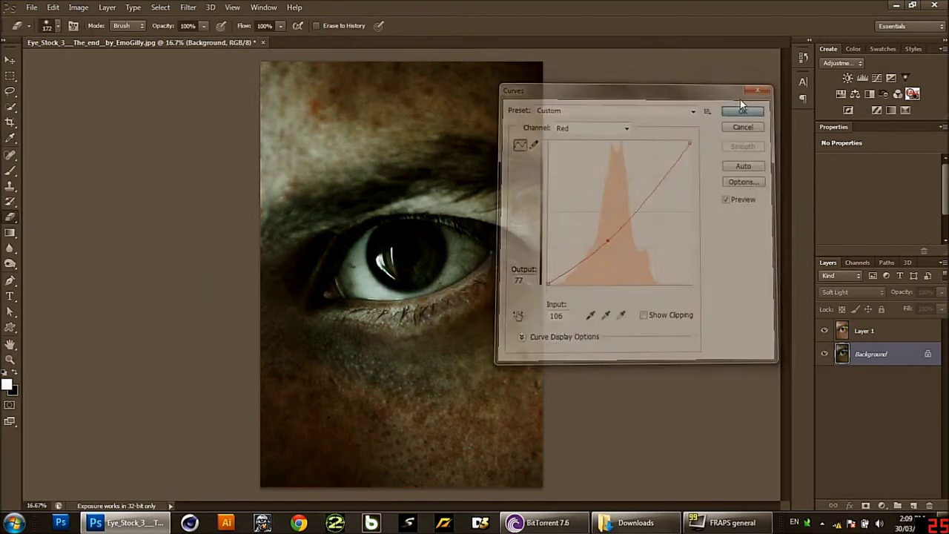
{"action": "left_click", "coordinate": [857, 329]}
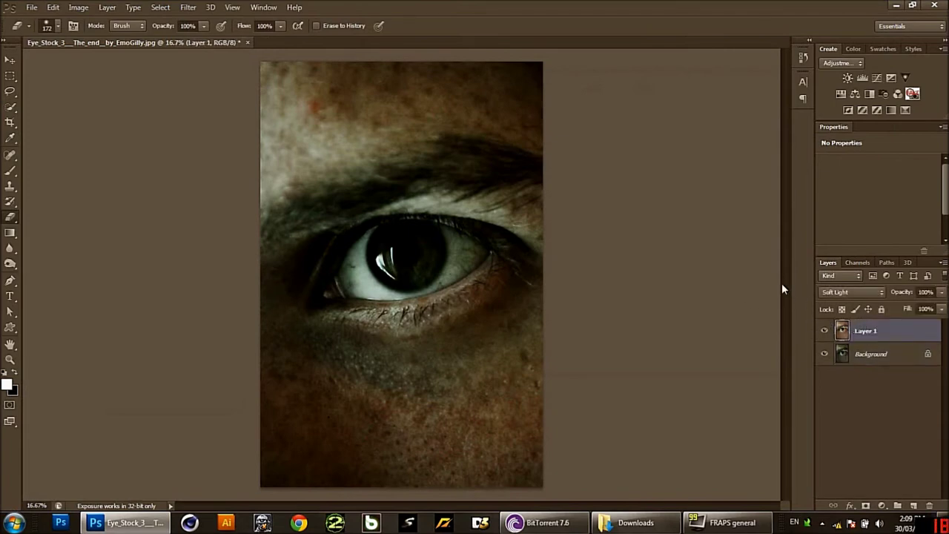
- Add a Lens Correction vignette to the Background with Amount -73 and Midpoint +19
{"action": "left_click", "coordinate": [868, 354]}
{"action": "left_click", "coordinate": [188, 7]}
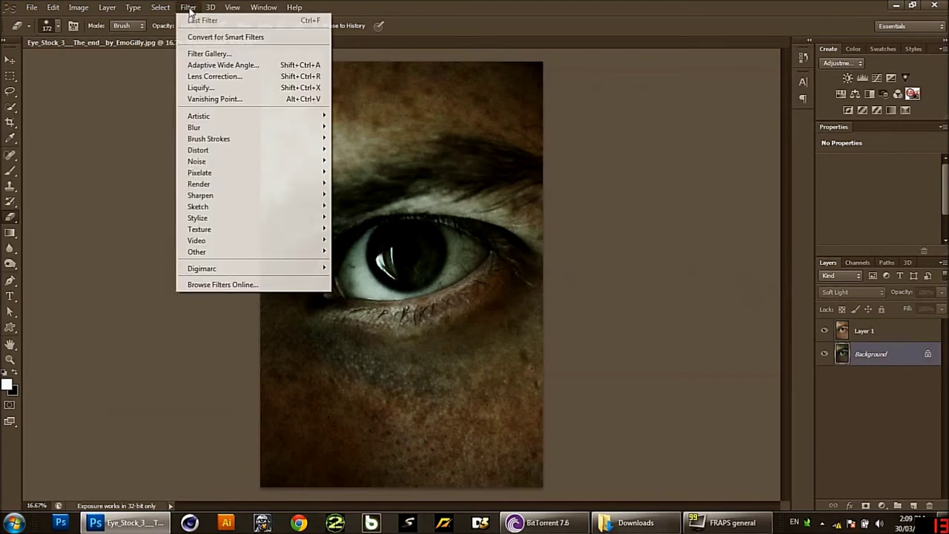
{"action": "left_click", "coordinate": [232, 77]}
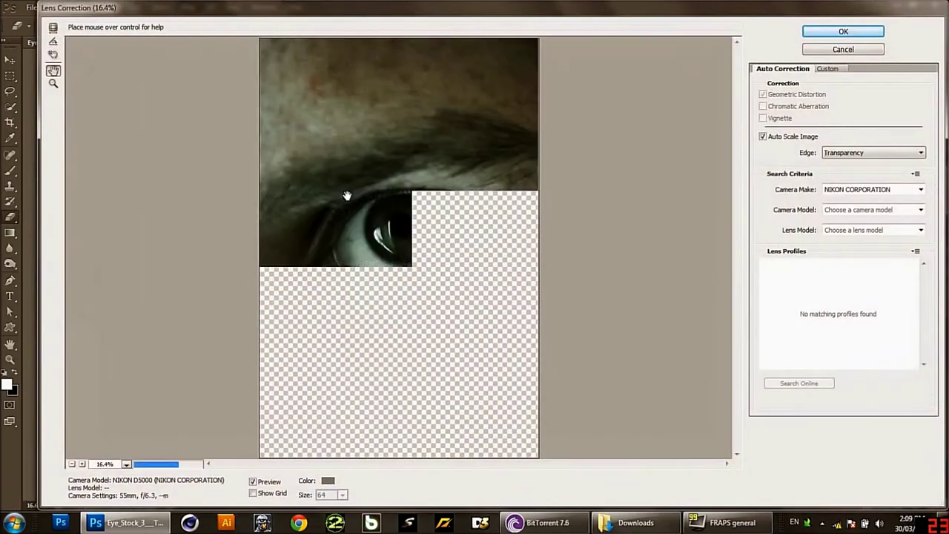
{"action": "left_click", "coordinate": [827, 69]}
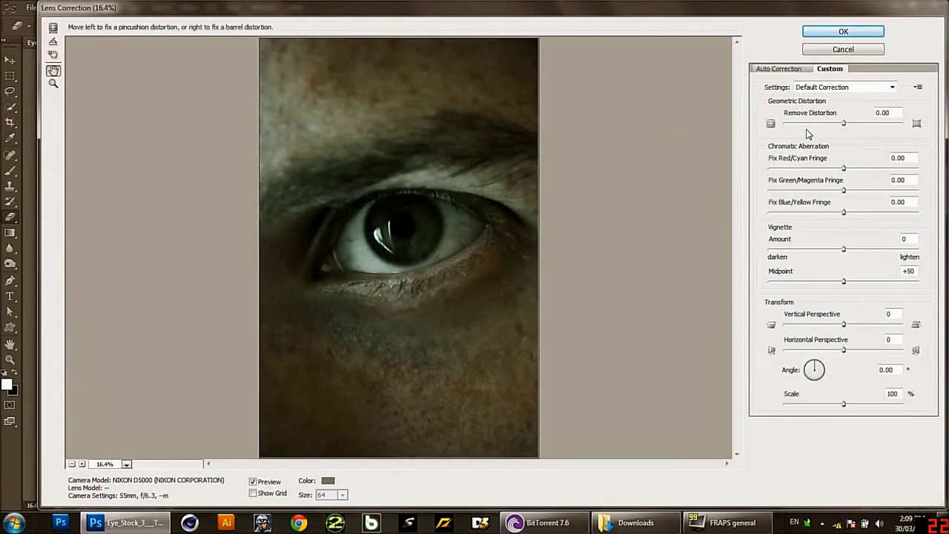
{"action": "left_click_drag", "start_coordinate": [840, 250], "coordinate": [790, 252]}
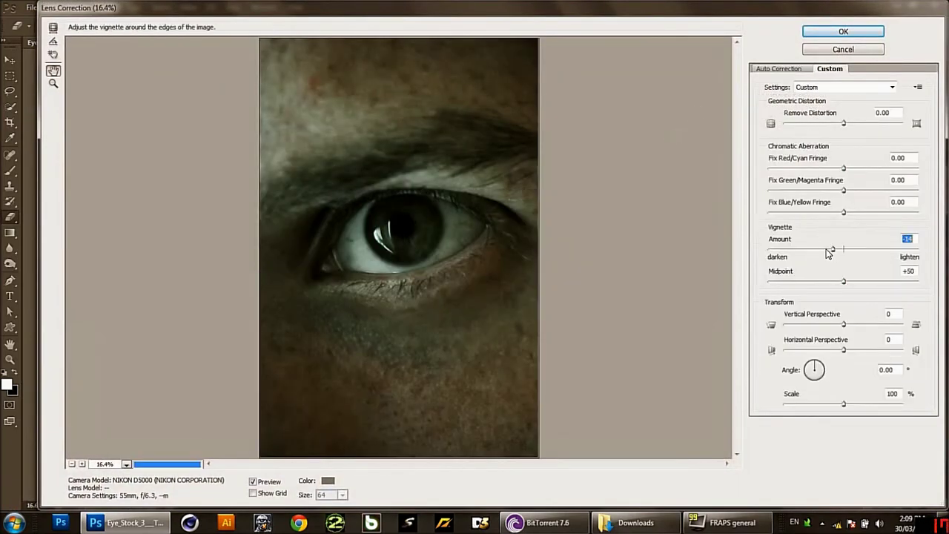
{"action": "left_click", "coordinate": [782, 283]}
{"action": "left_click_drag", "start_coordinate": [782, 283], "coordinate": [797, 283]}
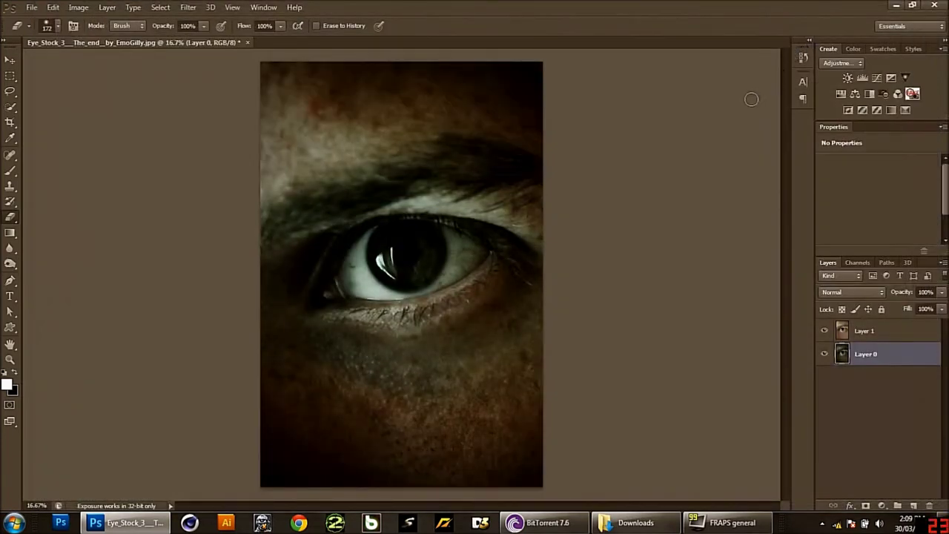
- Create Group 1 below Layer 1, set Layer 1 to 53% opacity, and add Layer 2 inside the group
{"action": "left_click", "coordinate": [873, 335]}
{"action": "left_click", "coordinate": [895, 506]}
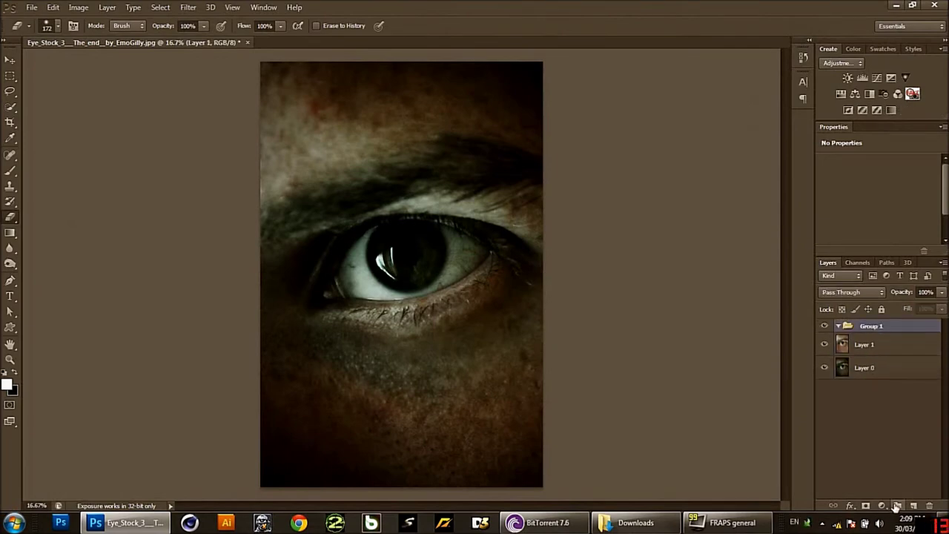
{"action": "left_click_drag", "start_coordinate": [857, 344], "coordinate": [859, 323]}
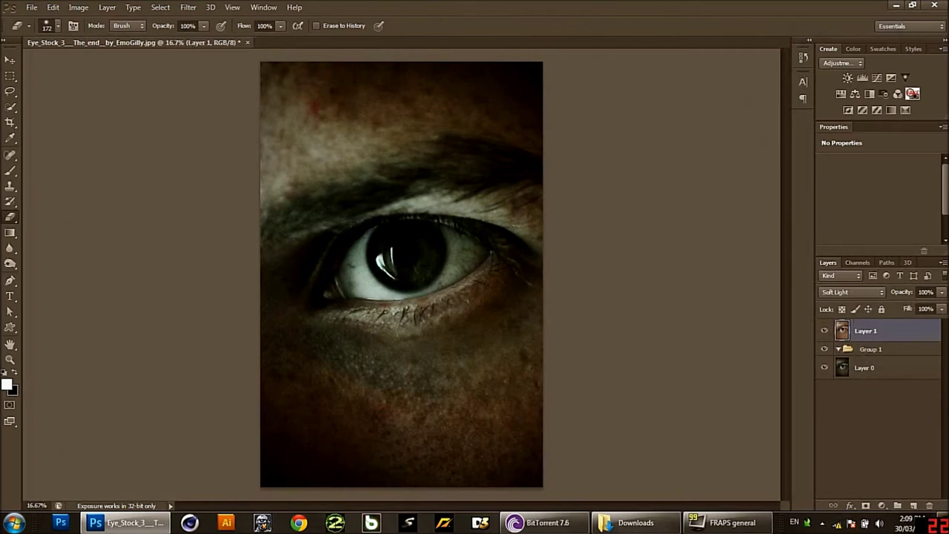
{"action": "left_click", "coordinate": [941, 291]}
{"action": "left_click_drag", "start_coordinate": [937, 307], "coordinate": [919, 308]}
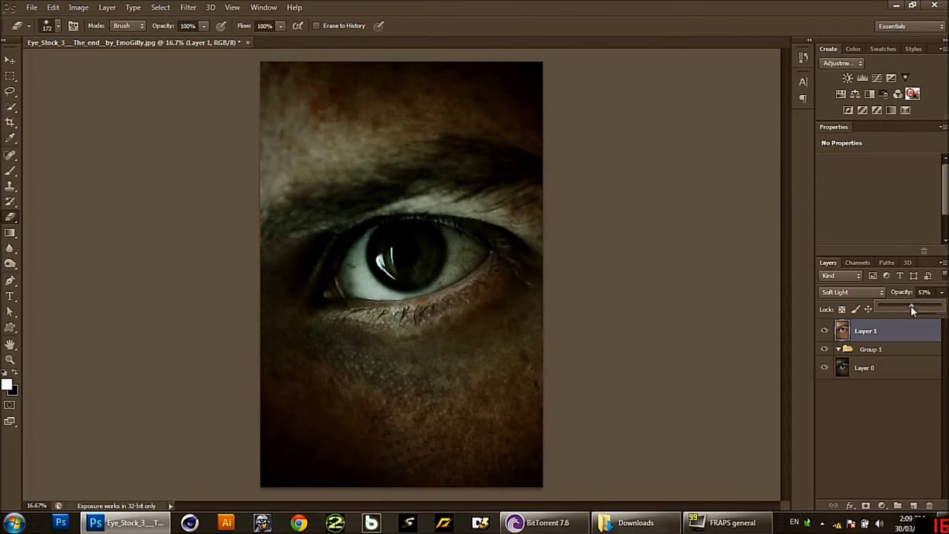
{"action": "left_click_drag", "start_coordinate": [912, 310], "coordinate": [908, 310]}
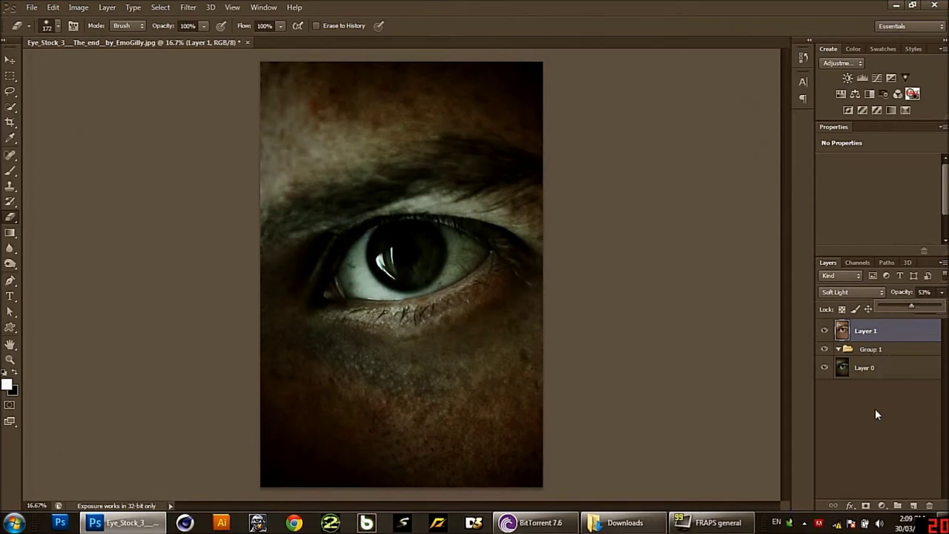
{"action": "left_click", "coordinate": [872, 351]}
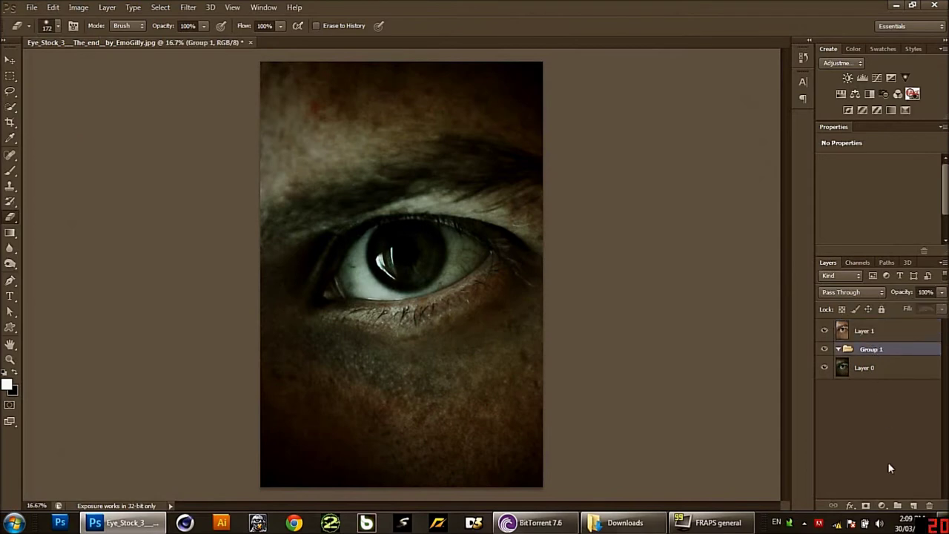
{"action": "left_click", "coordinate": [913, 505]}
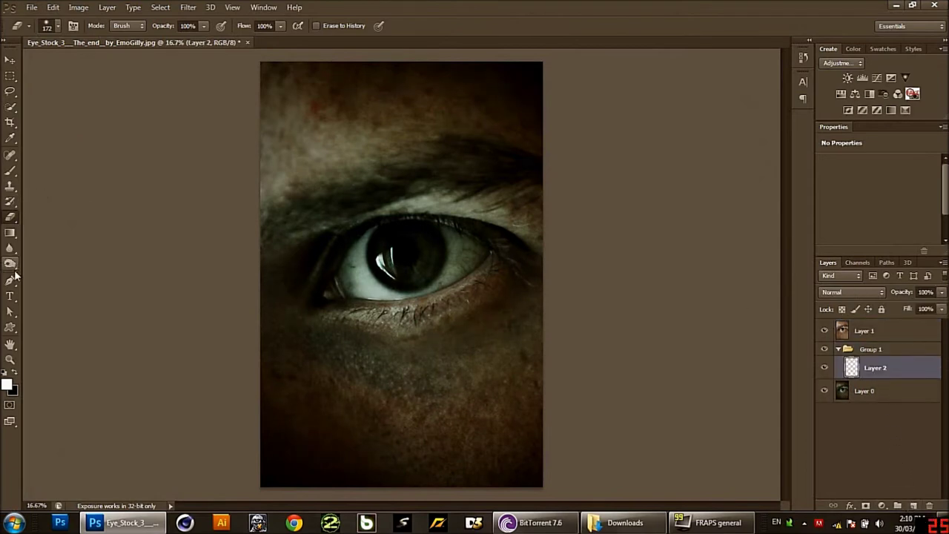
- Draw a black ellipse near the eye with the Ellipse tool
{"action": "left_click", "coordinate": [12, 328]}
{"action": "left_click", "coordinate": [44, 347]}
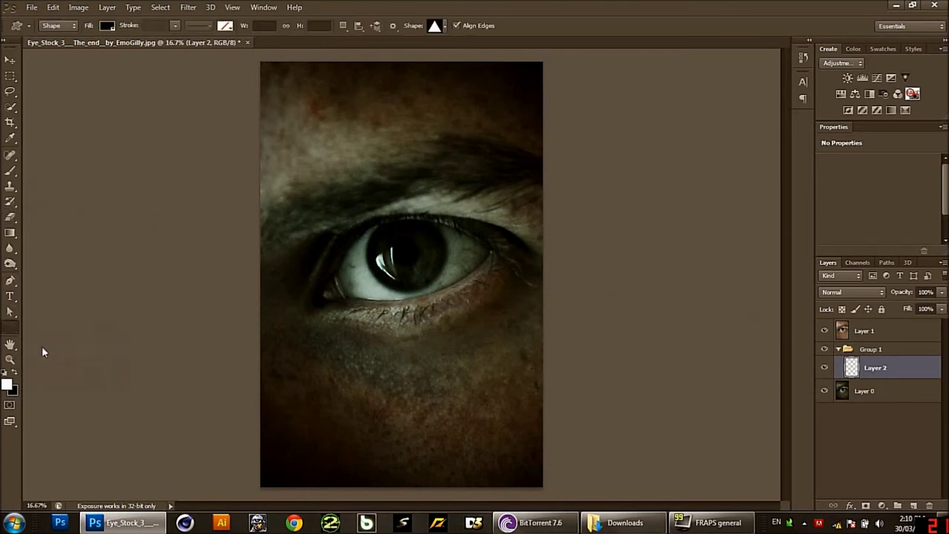
{"action": "left_click_drag", "start_coordinate": [317, 193], "coordinate": [375, 250]}
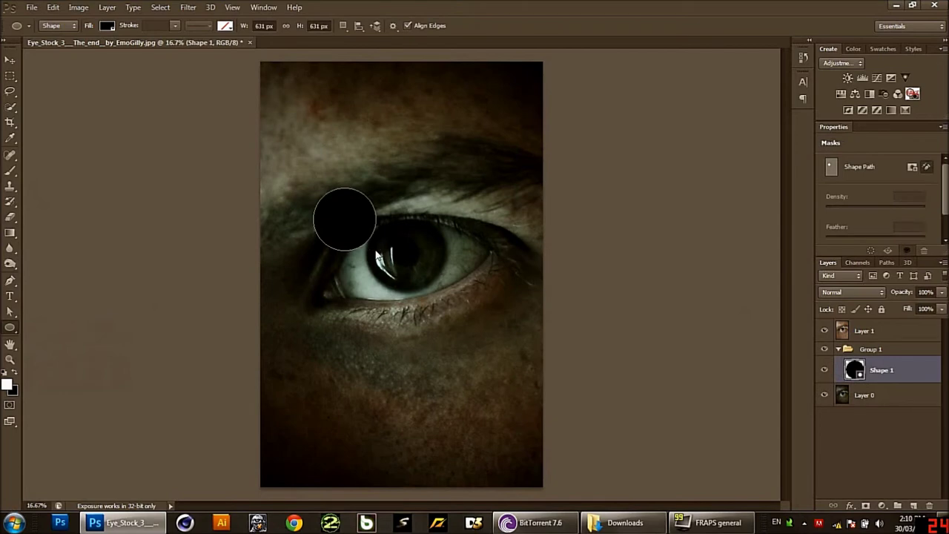
- Stretch the ellipse over the iris with Free Transform and rasterize the Shape 1 layer
{"action": "key", "text": "ctrl+t"}
{"action": "mouse_move", "coordinate": [357, 244]}
{"action": "left_mouse_down"}
{"action": "mouse_move", "coordinate": [416, 276]}
{"action": "mouse_move", "coordinate": [445, 252]}
{"action": "left_mouse_up"}
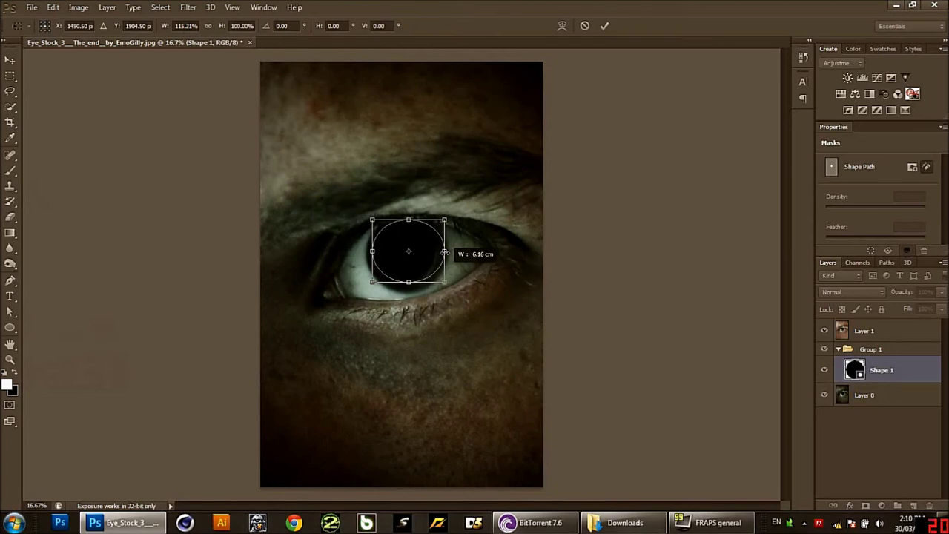
{"action": "left_click_drag", "start_coordinate": [409, 282], "coordinate": [409, 289]}
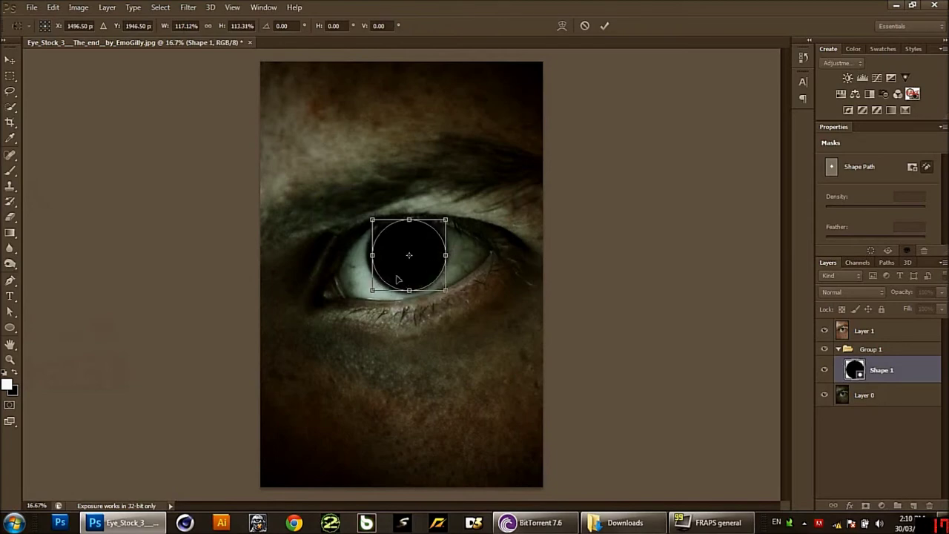
{"action": "left_click_drag", "start_coordinate": [368, 254], "coordinate": [363, 255]}
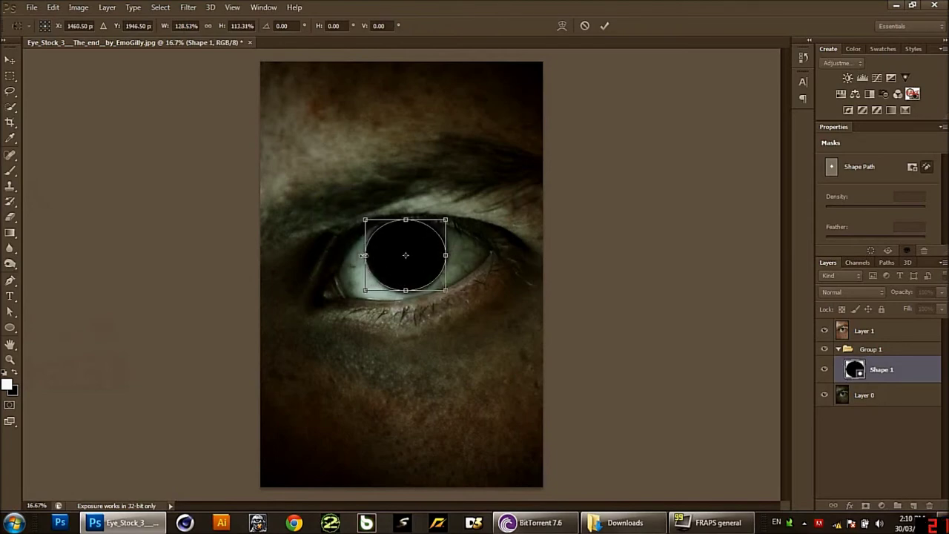
{"action": "left_click_drag", "start_coordinate": [406, 289], "coordinate": [405, 292]}
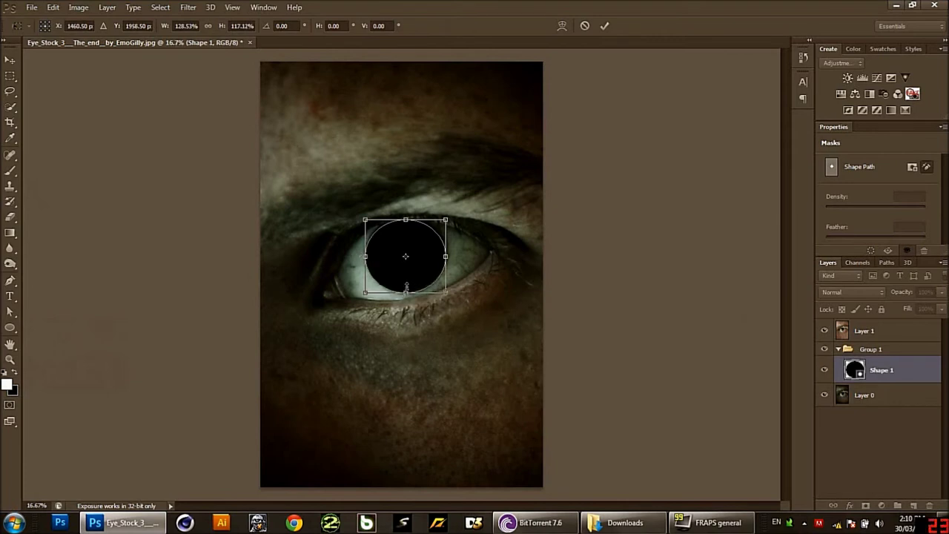
{"action": "left_click_drag", "start_coordinate": [405, 219], "coordinate": [404, 217]}
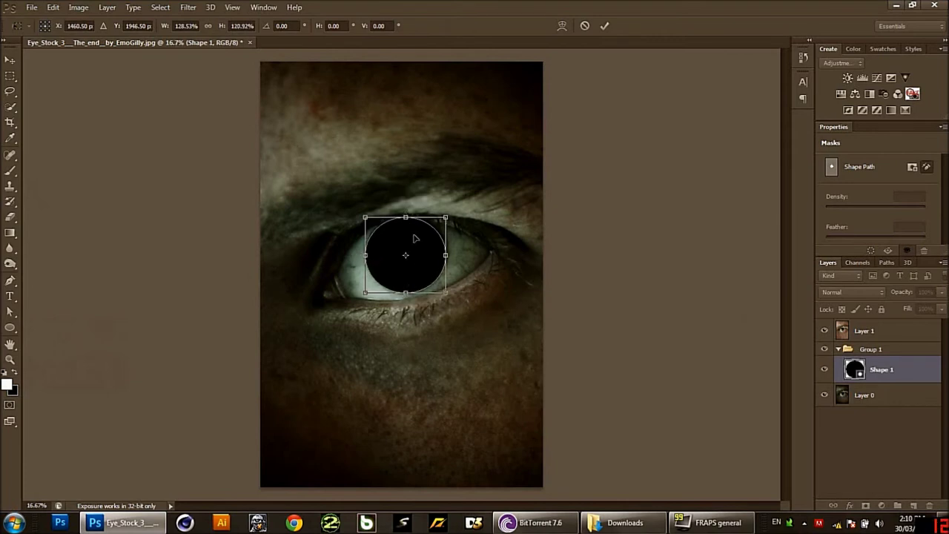
{"action": "key", "text": "Return"}
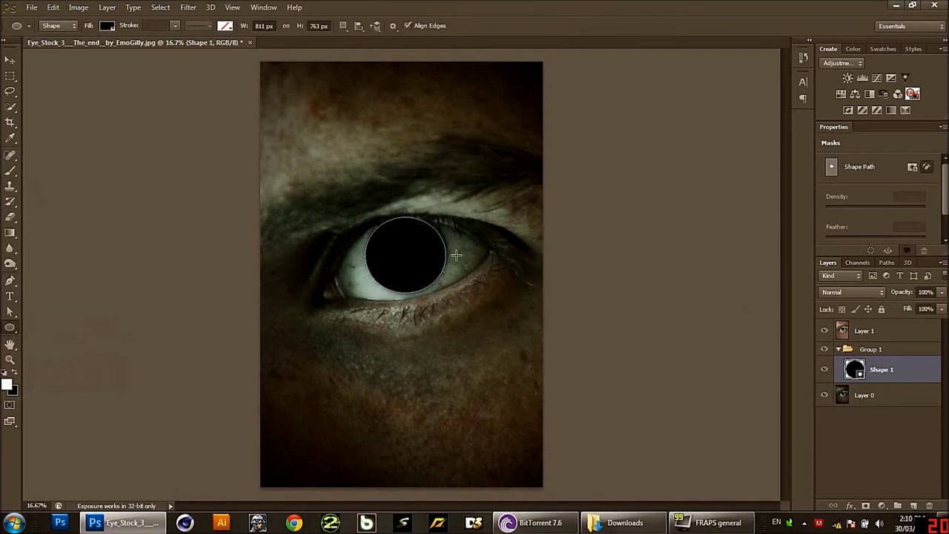
{"action": "right_click", "coordinate": [886, 369]}
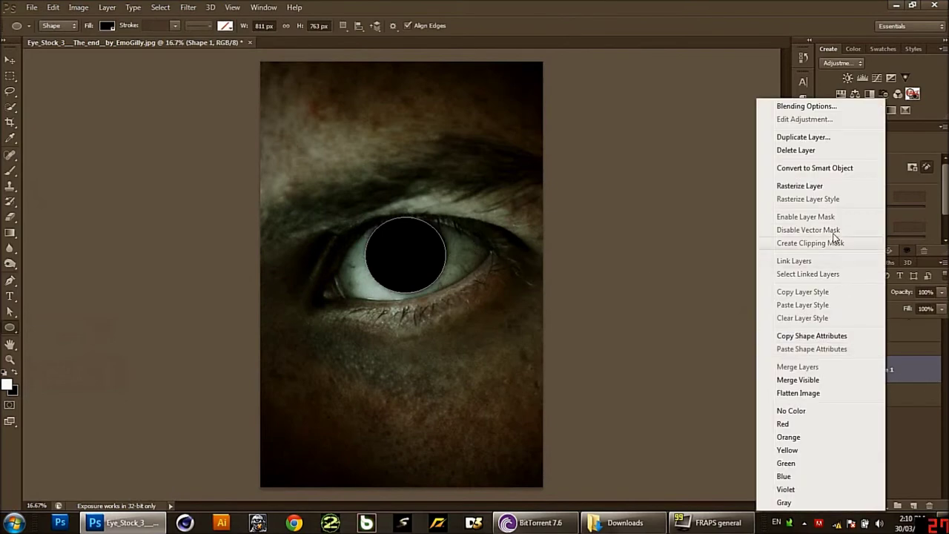
{"action": "left_click", "coordinate": [815, 184]}
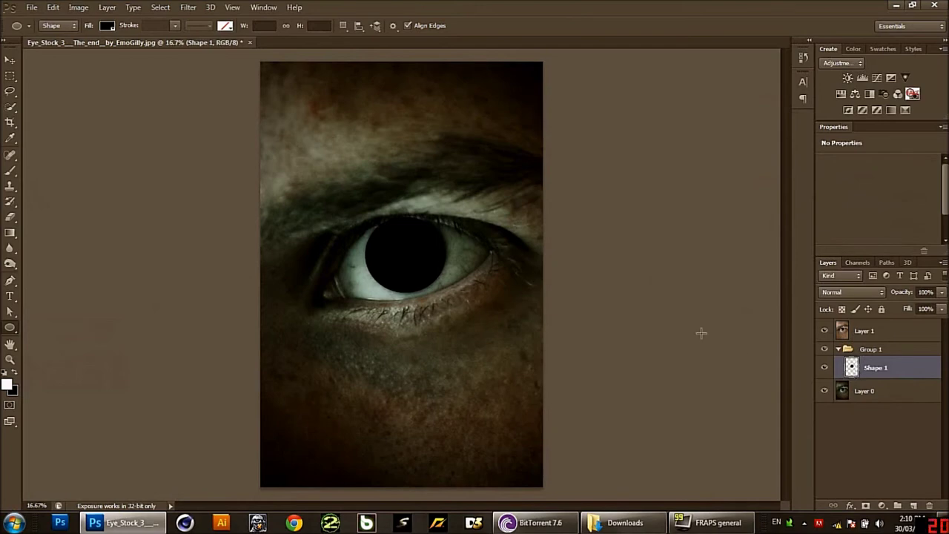
- Apply a 22.3-pixel Gaussian Blur to the pupil layer
{"action": "left_click", "coordinate": [188, 7]}
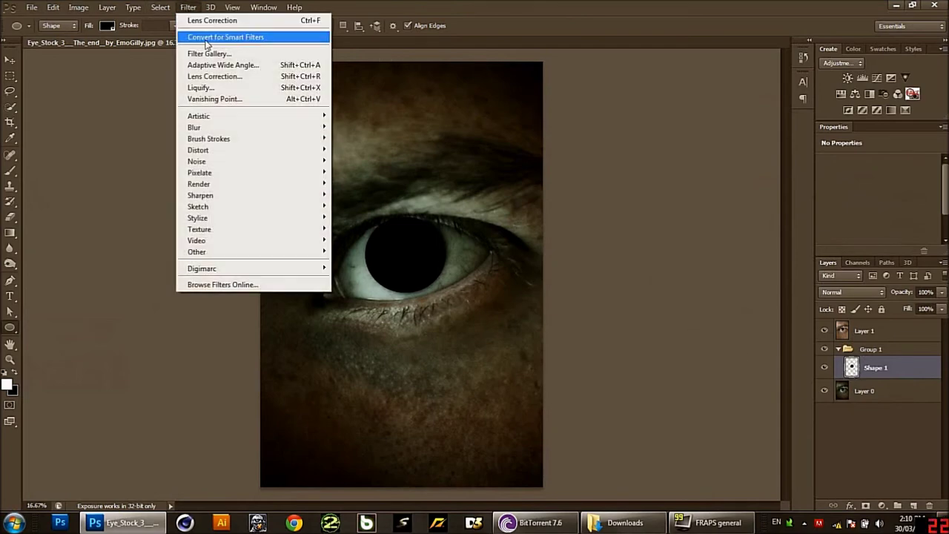
{"action": "mouse_move", "coordinate": [194, 127]}
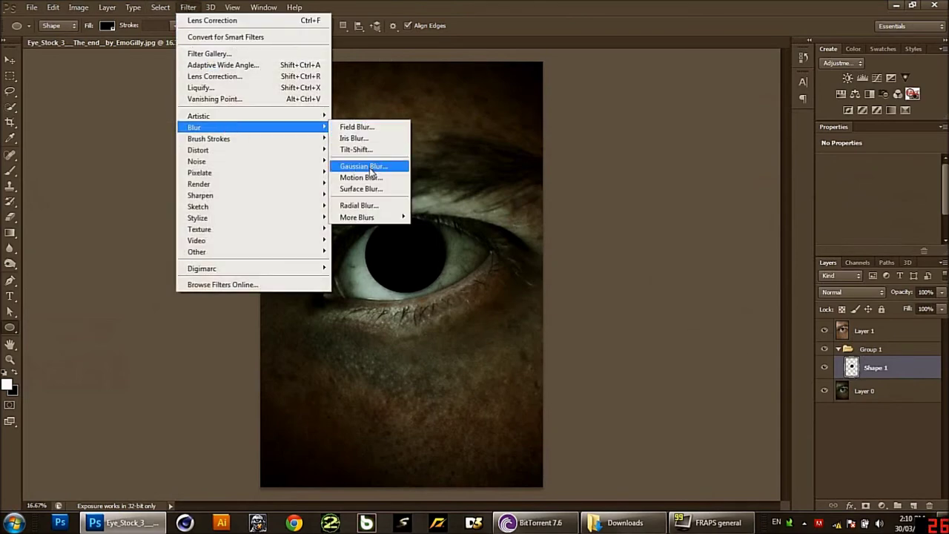
{"action": "left_click", "coordinate": [369, 165]}
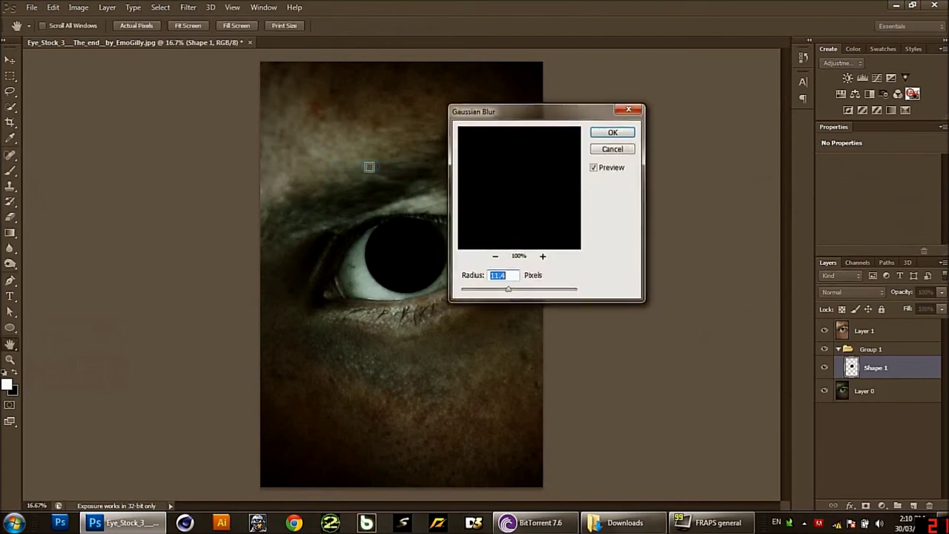
{"action": "left_click", "coordinate": [515, 293]}
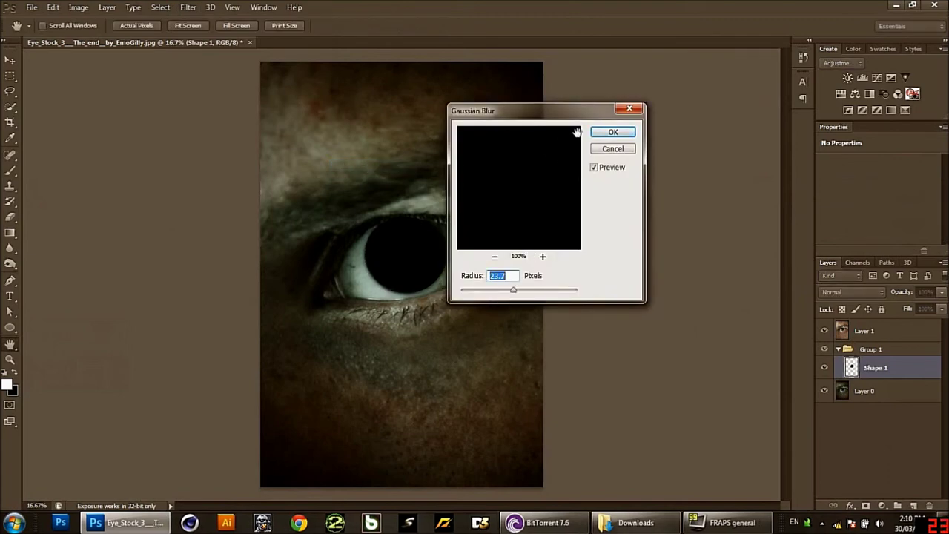
{"action": "left_click", "coordinate": [612, 132]}
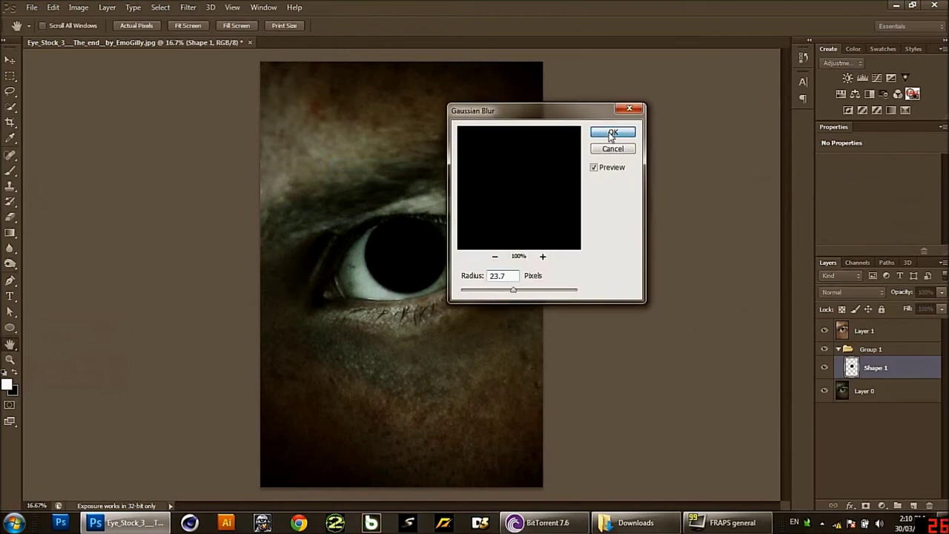
- Set the Shape 1 pupil layer to Soft Light blending at 85% opacity
{"action": "left_click", "coordinate": [842, 291]}
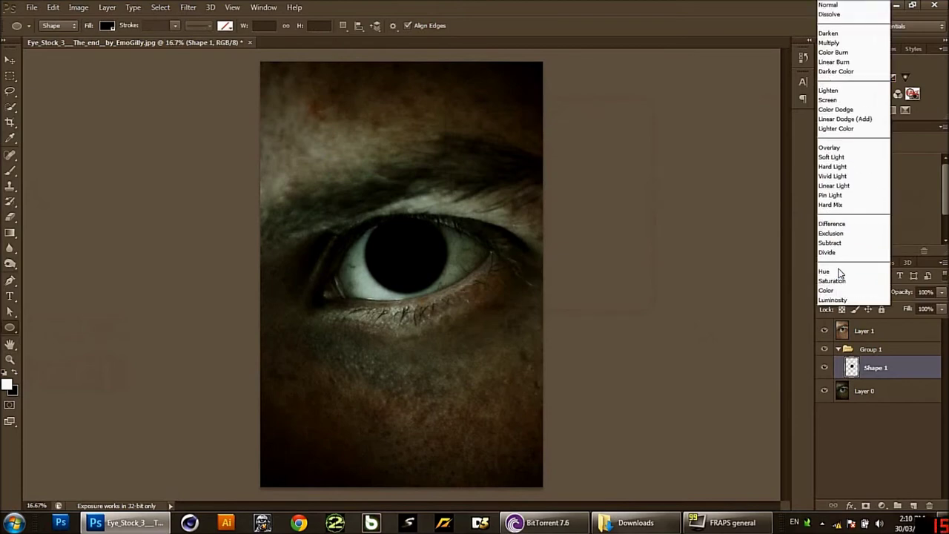
{"action": "left_click", "coordinate": [834, 147]}
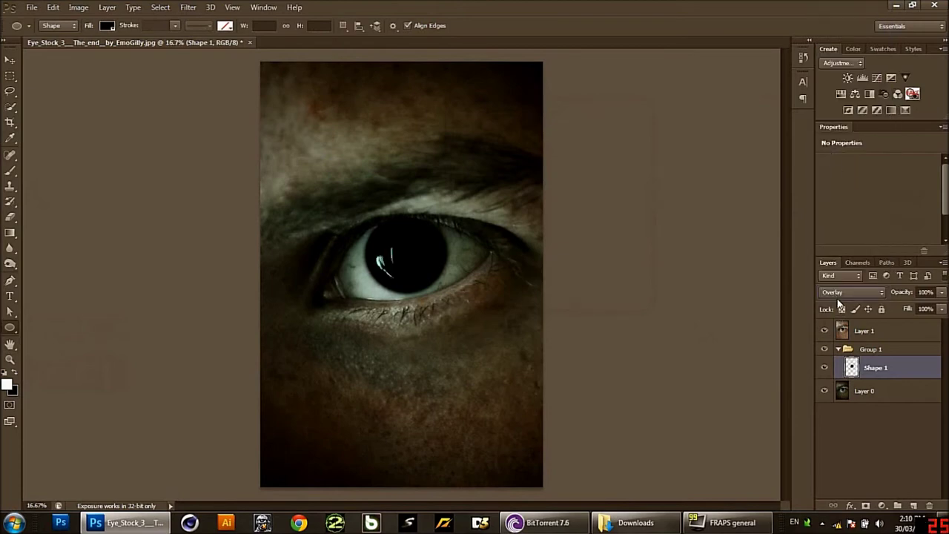
{"action": "key", "text": "Down"}
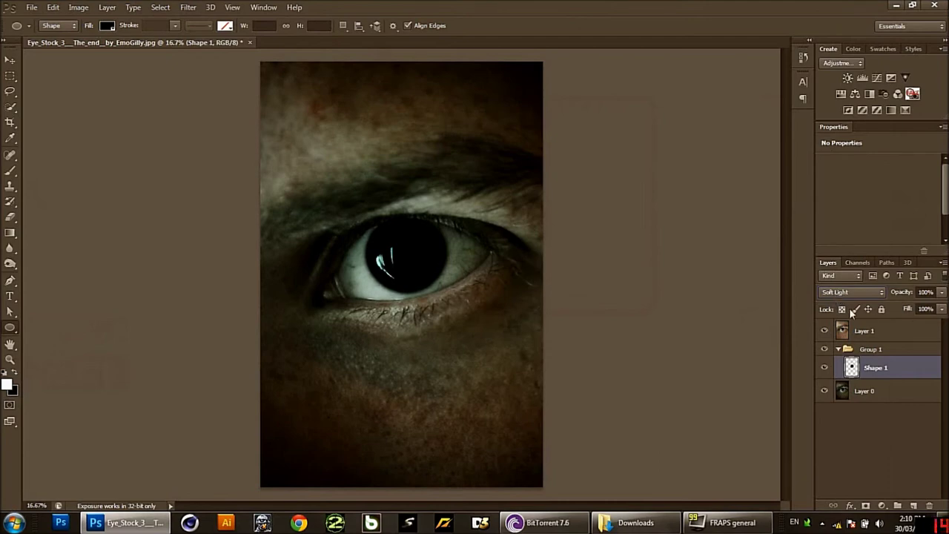
{"action": "left_click", "coordinate": [942, 293]}
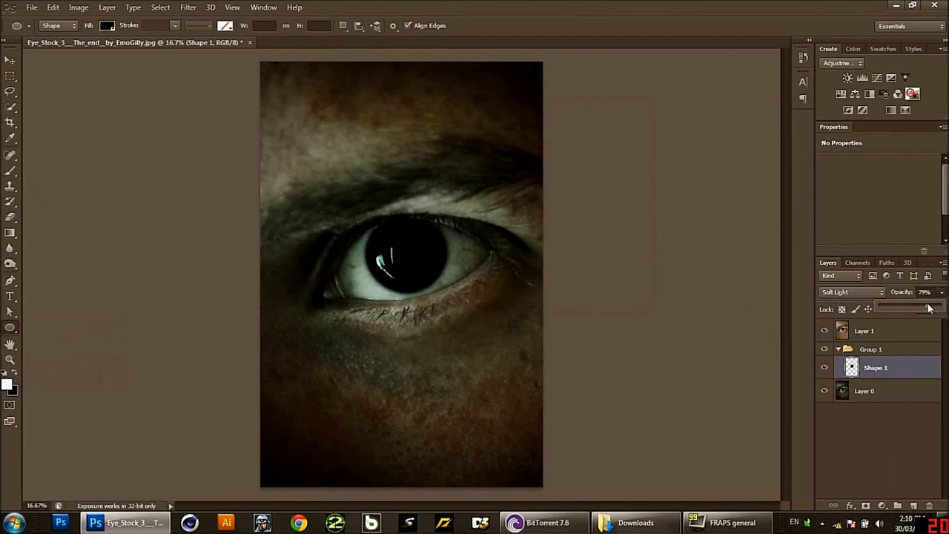
{"action": "left_click", "coordinate": [931, 307]}
{"action": "left_click", "coordinate": [872, 371], "text": "ctrl"}
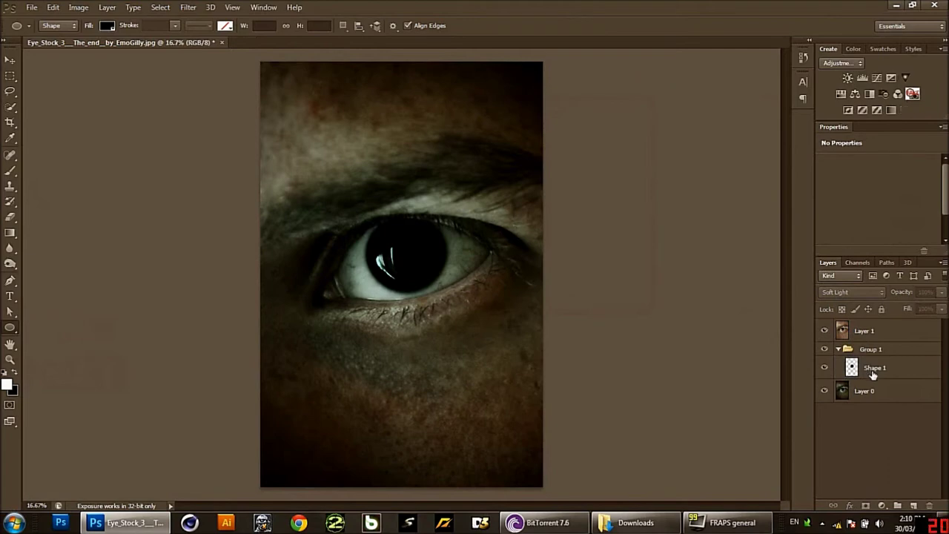
{"action": "left_click", "coordinate": [873, 374]}
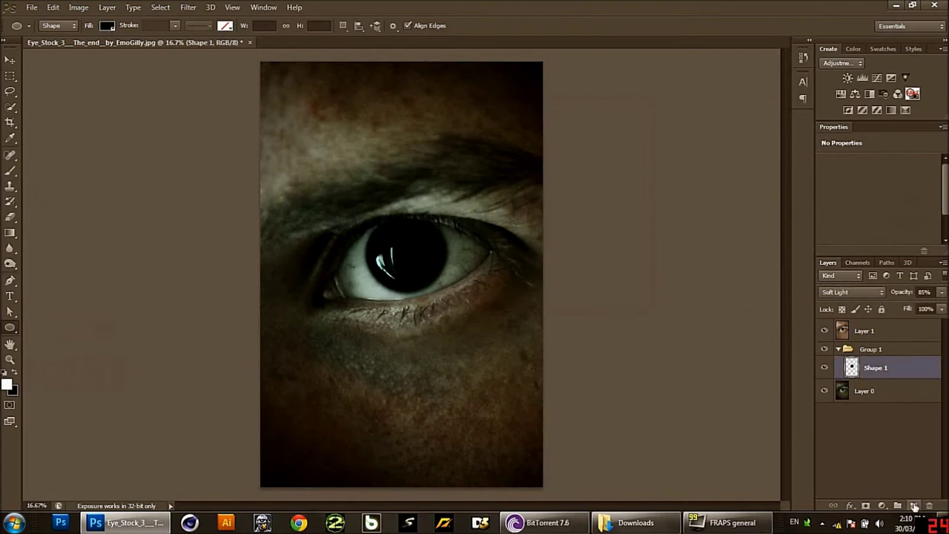
- Add a new empty layer above Shape 1 and switch to the Custom Shape Tool
{"action": "left_click", "coordinate": [914, 506]}
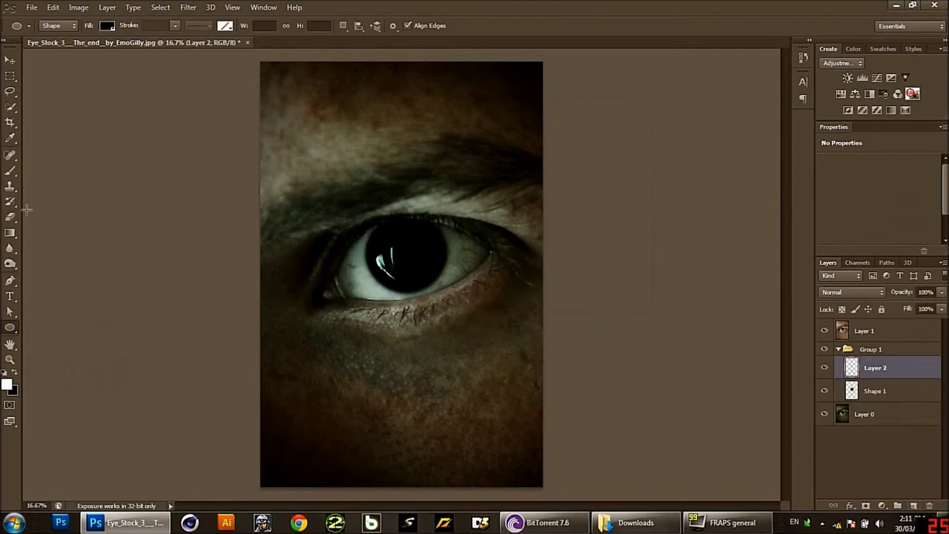
{"action": "right_click", "coordinate": [15, 331]}
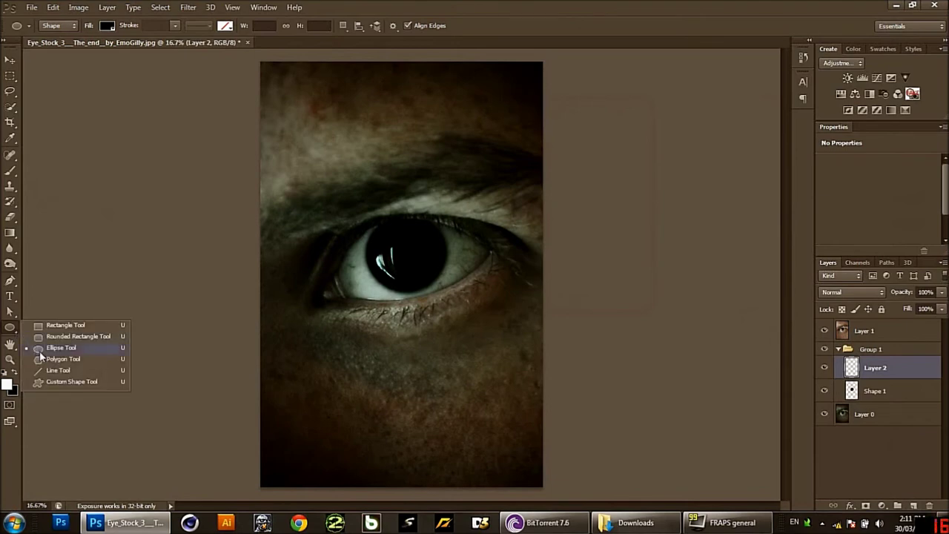
{"action": "left_click", "coordinate": [67, 381]}
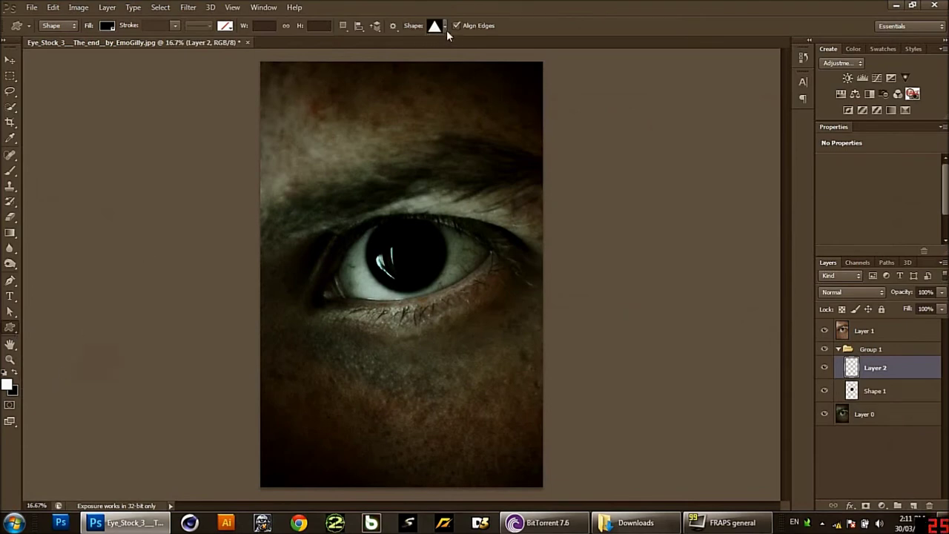
- Choose the circle frame shape from the custom shape library
{"action": "left_click", "coordinate": [445, 28]}
{"action": "scroll", "coordinate": [434, 76], "scroll_direction": "down", "scroll_amount": 1}
{"action": "scroll", "coordinate": [434, 76], "scroll_direction": "down", "scroll_amount": 1}
{"action": "scroll", "coordinate": [433, 77], "scroll_direction": "down", "scroll_amount": 1}
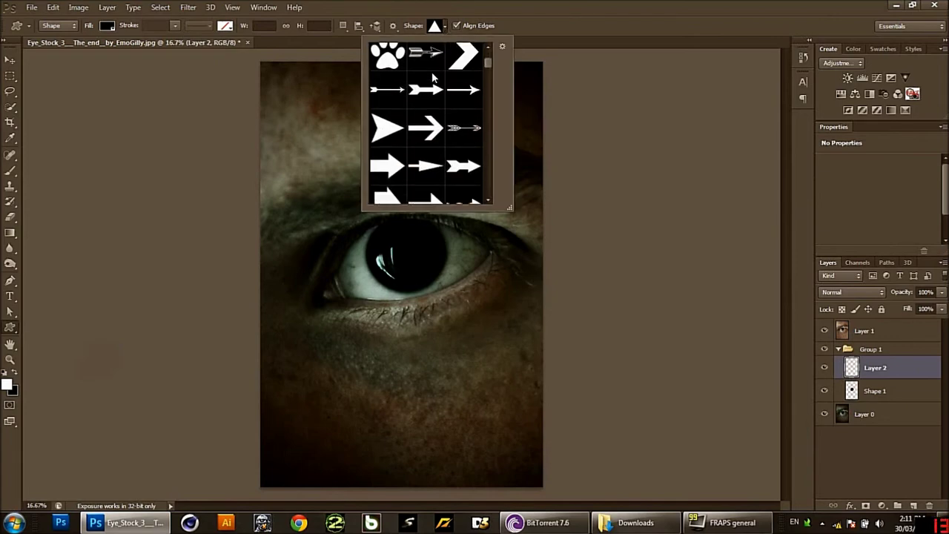
{"action": "scroll", "coordinate": [434, 76], "scroll_direction": "down", "scroll_amount": 3}
{"action": "scroll", "coordinate": [433, 77], "scroll_direction": "down", "scroll_amount": 3}
{"action": "scroll", "coordinate": [433, 76], "scroll_direction": "down", "scroll_amount": 3}
{"action": "scroll", "coordinate": [431, 76], "scroll_direction": "down", "scroll_amount": 2}
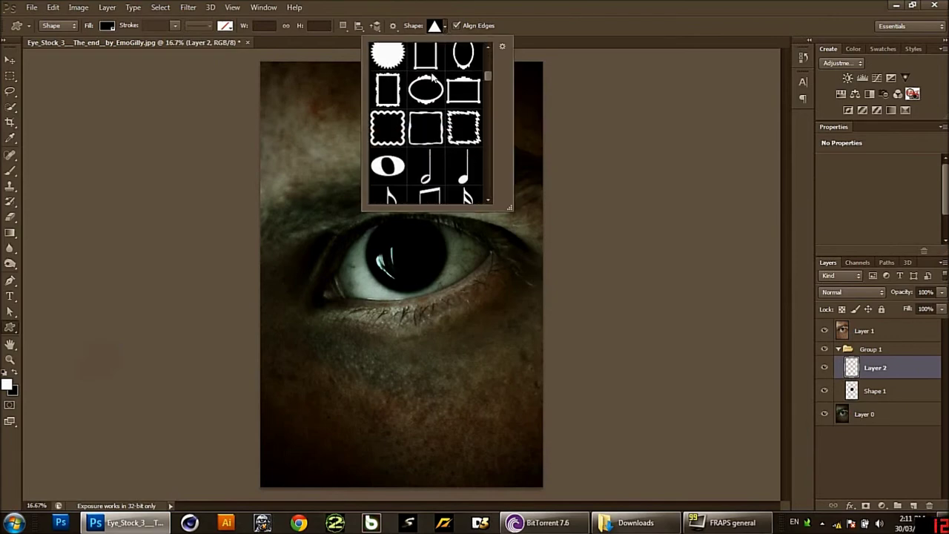
{"action": "scroll", "coordinate": [432, 75], "scroll_direction": "down", "scroll_amount": 3}
{"action": "scroll", "coordinate": [432, 75], "scroll_direction": "down", "scroll_amount": 3}
{"action": "scroll", "coordinate": [432, 75], "scroll_direction": "down", "scroll_amount": 3}
{"action": "scroll", "coordinate": [432, 75], "scroll_direction": "down", "scroll_amount": 3}
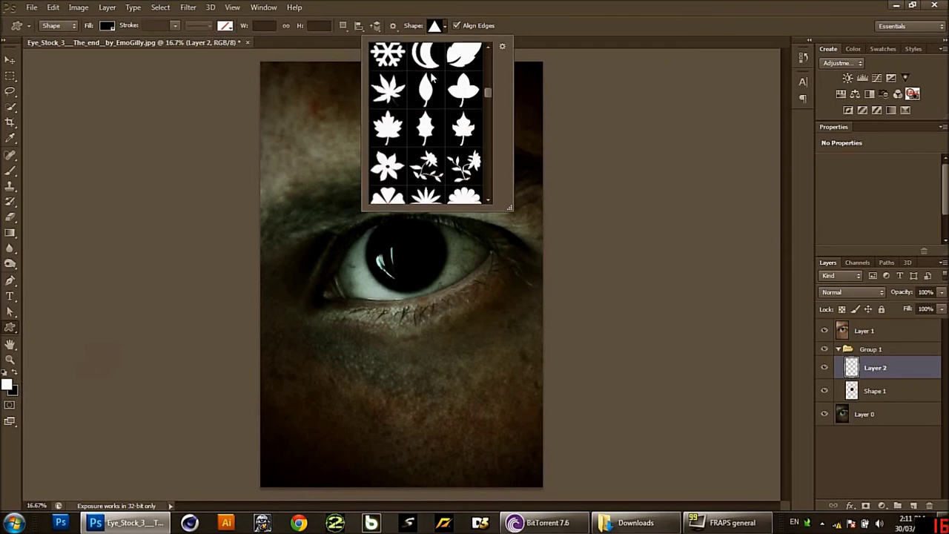
{"action": "scroll", "coordinate": [432, 75], "scroll_direction": "down", "scroll_amount": 3}
{"action": "scroll", "coordinate": [432, 75], "scroll_direction": "down", "scroll_amount": 3}
{"action": "scroll", "coordinate": [431, 75], "scroll_direction": "down", "scroll_amount": 3}
{"action": "scroll", "coordinate": [431, 76], "scroll_direction": "down", "scroll_amount": 3}
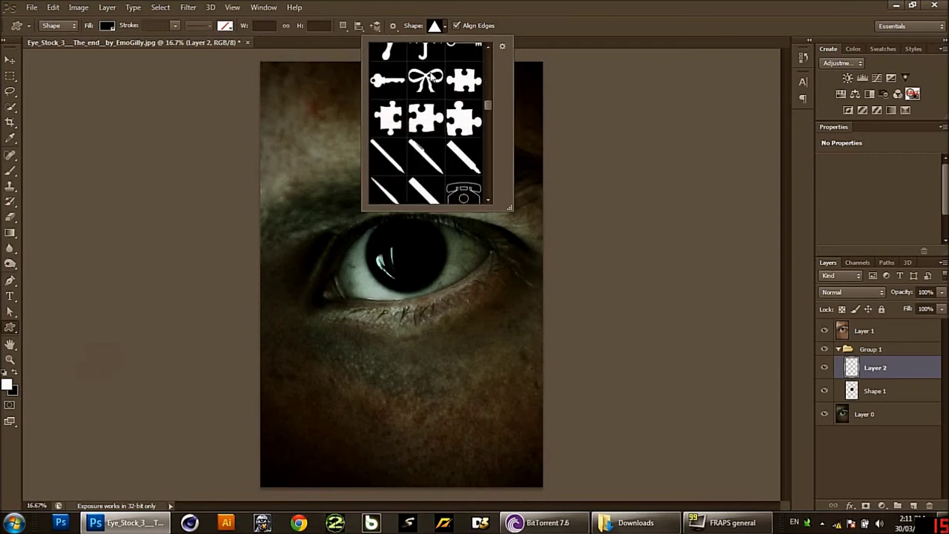
{"action": "scroll", "coordinate": [431, 75], "scroll_direction": "down", "scroll_amount": 3}
{"action": "scroll", "coordinate": [430, 74], "scroll_direction": "down", "scroll_amount": 3}
{"action": "scroll", "coordinate": [429, 72], "scroll_direction": "down", "scroll_amount": 3}
{"action": "scroll", "coordinate": [427, 70], "scroll_direction": "down", "scroll_amount": 3}
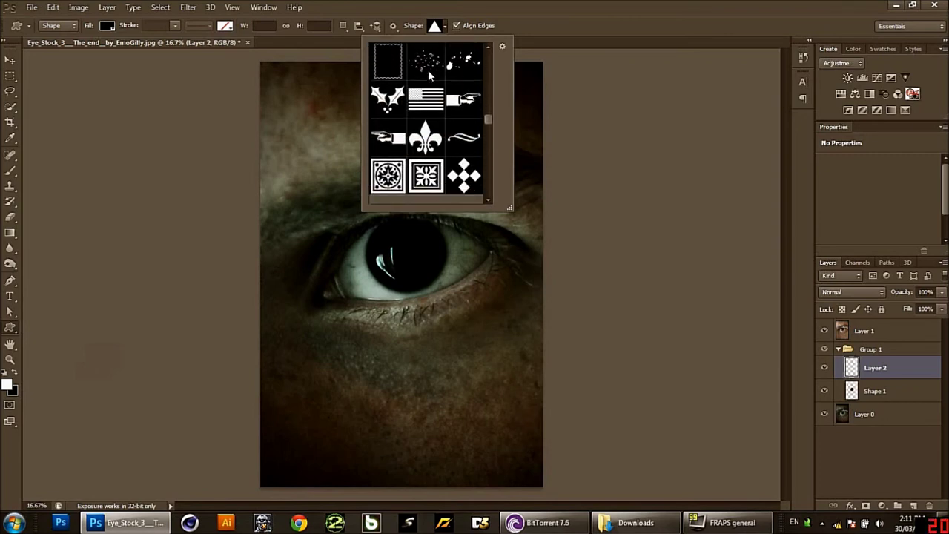
{"action": "scroll", "coordinate": [428, 69], "scroll_direction": "down", "scroll_amount": 3}
{"action": "scroll", "coordinate": [427, 70], "scroll_direction": "down", "scroll_amount": 3}
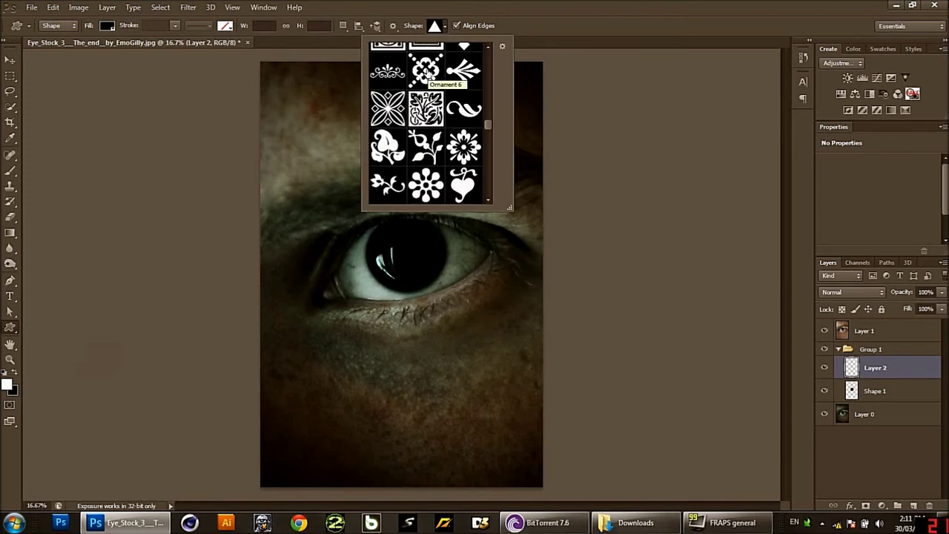
{"action": "scroll", "coordinate": [430, 74], "scroll_direction": "down", "scroll_amount": 3}
{"action": "scroll", "coordinate": [429, 74], "scroll_direction": "down", "scroll_amount": 3}
{"action": "scroll", "coordinate": [427, 74], "scroll_direction": "down", "scroll_amount": 3}
{"action": "scroll", "coordinate": [426, 72], "scroll_direction": "down", "scroll_amount": 3}
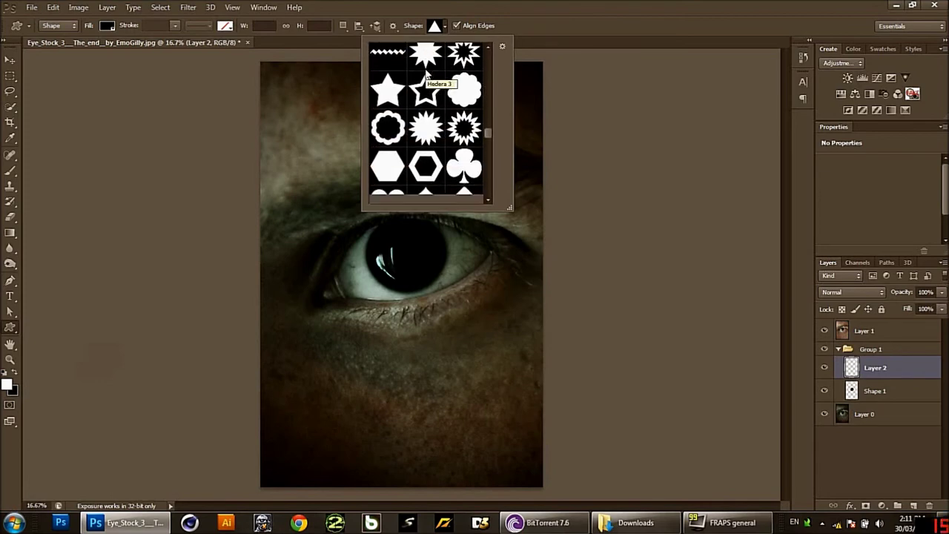
{"action": "scroll", "coordinate": [426, 72], "scroll_direction": "down", "scroll_amount": 3}
{"action": "scroll", "coordinate": [427, 71], "scroll_direction": "down", "scroll_amount": 3}
{"action": "scroll", "coordinate": [426, 70], "scroll_direction": "down", "scroll_amount": 3}
{"action": "scroll", "coordinate": [426, 70], "scroll_direction": "down", "scroll_amount": 3}
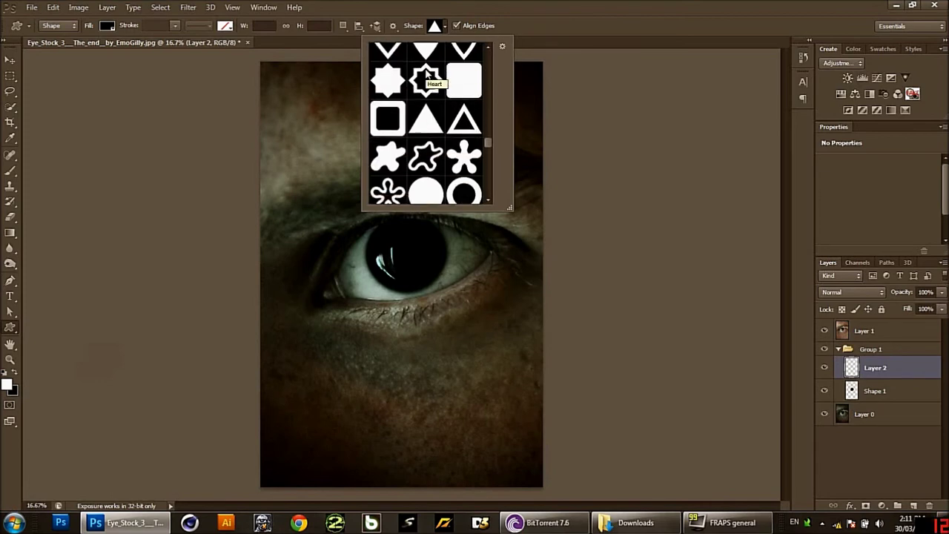
{"action": "scroll", "coordinate": [426, 72], "scroll_direction": "down", "scroll_amount": 3}
{"action": "scroll", "coordinate": [426, 74], "scroll_direction": "down", "scroll_amount": 3}
{"action": "left_click", "coordinate": [389, 149]}
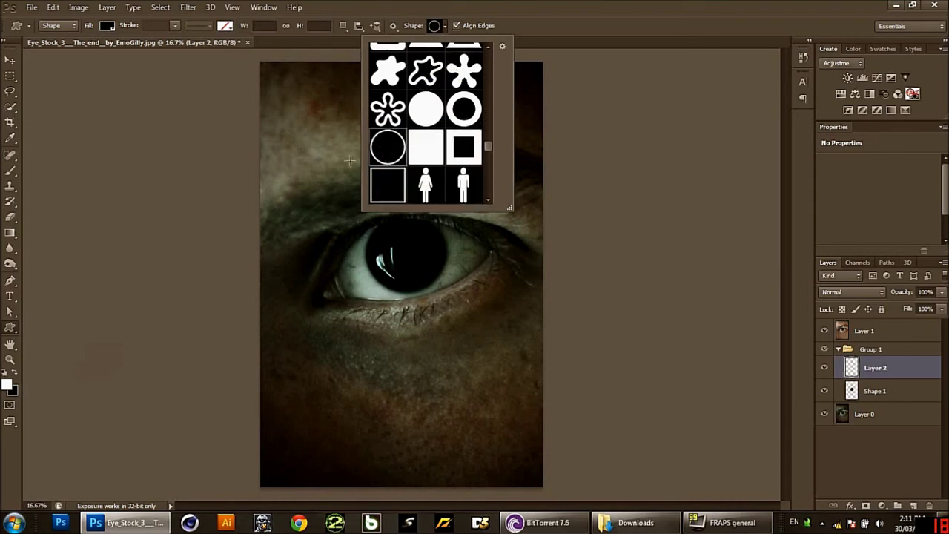
- Draw a circle-frame ring near the pupil and give it a white fill
{"action": "left_click", "coordinate": [321, 211]}
{"action": "left_click_drag", "start_coordinate": [319, 205], "coordinate": [382, 257]}
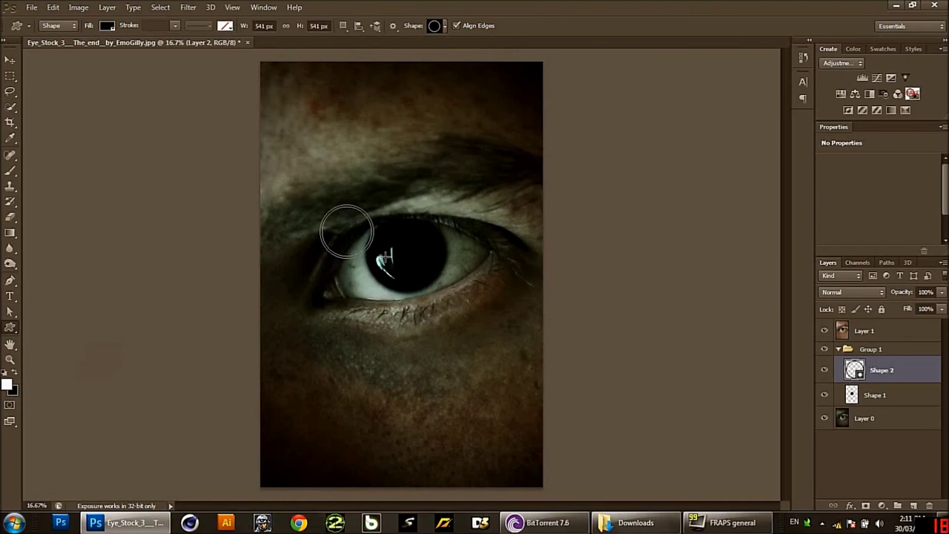
{"action": "left_click", "coordinate": [140, 46]}
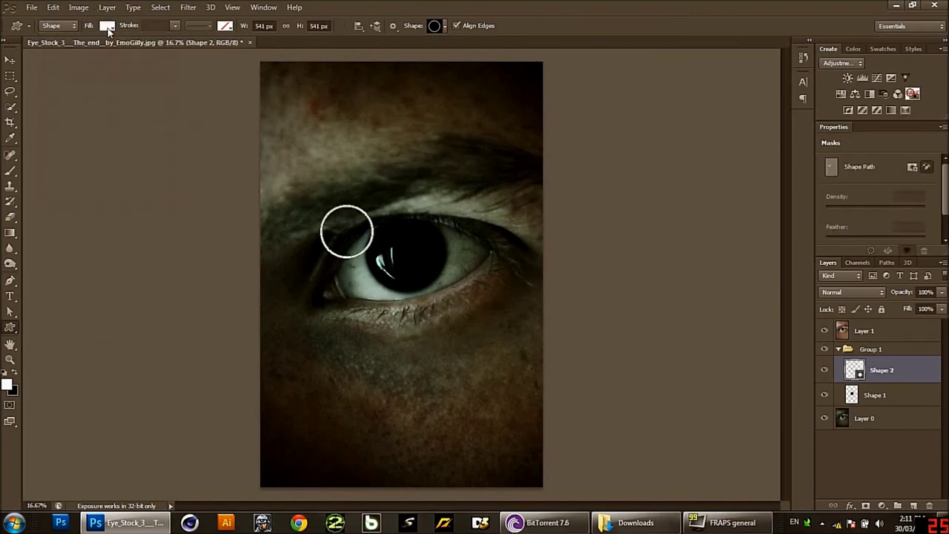
- Nudge the ring right and down onto the pupil with Free Transform
{"action": "key", "text": "ctrl+t"}
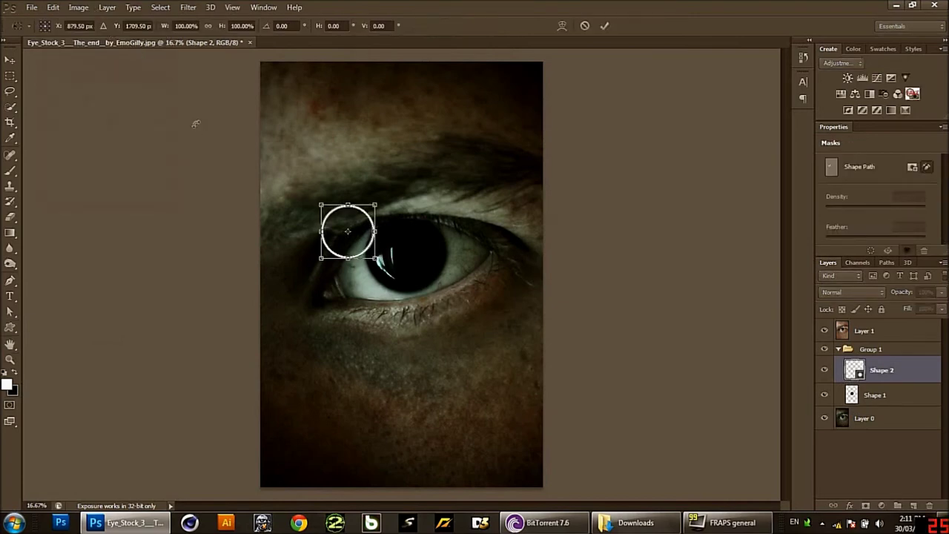
{"action": "key", "text": "shift+Right"}
{"action": "key", "text": "shift+Right"}
{"action": "key", "text": "shift+Right"}
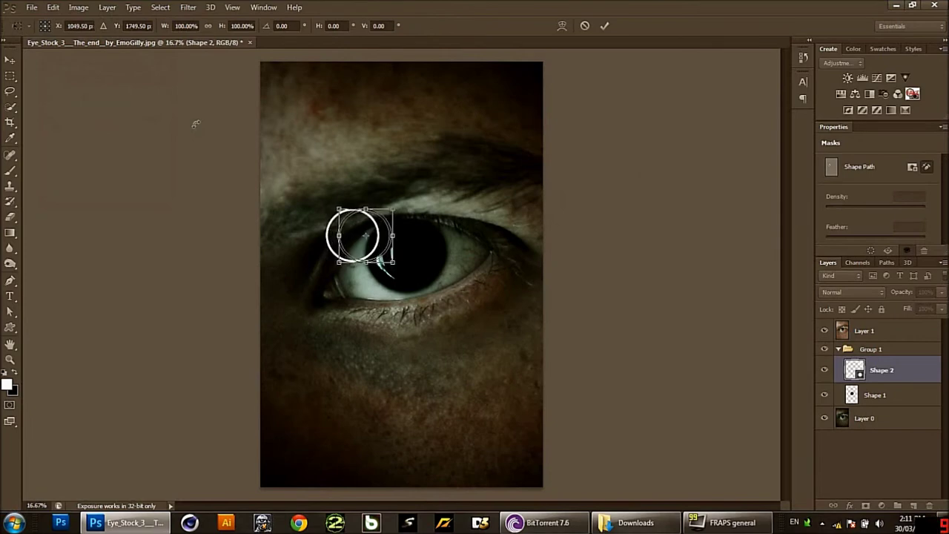
{"action": "key", "text": "shift+Right"}
{"action": "key", "text": "shift+Right"}
{"action": "key", "text": "shift+Right"}
{"action": "key", "text": "shift+Right"}
{"action": "key", "text": "shift+Right"}
{"action": "key", "text": "shift+Right"}
{"action": "key", "text": "shift+Down"}
{"action": "key", "text": "shift+Down"}
{"action": "key", "text": "shift+Down"}
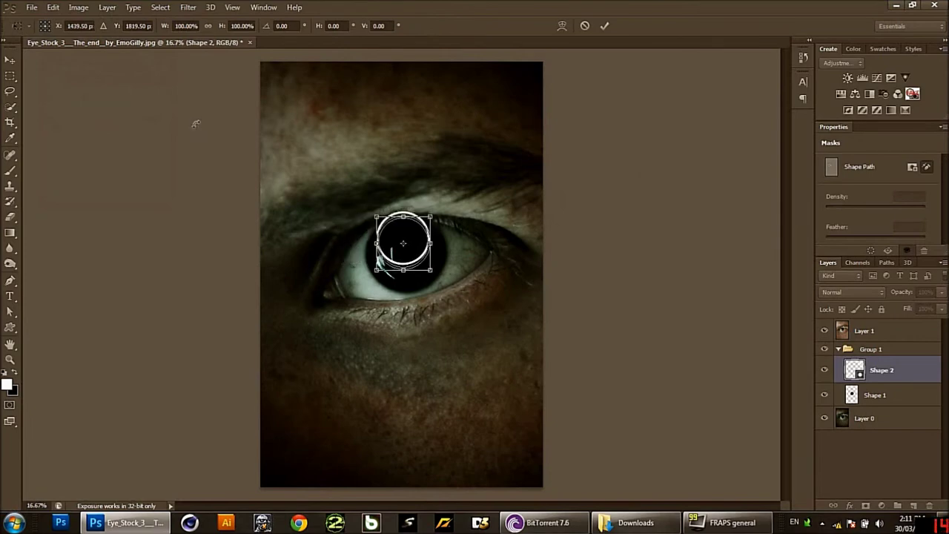
{"action": "key", "text": "shift+Down"}
{"action": "key", "text": "shift+Down"}
{"action": "key", "text": "shift+Down"}
{"action": "key", "text": "shift+Right"}
{"action": "key", "text": "shift+Right"}
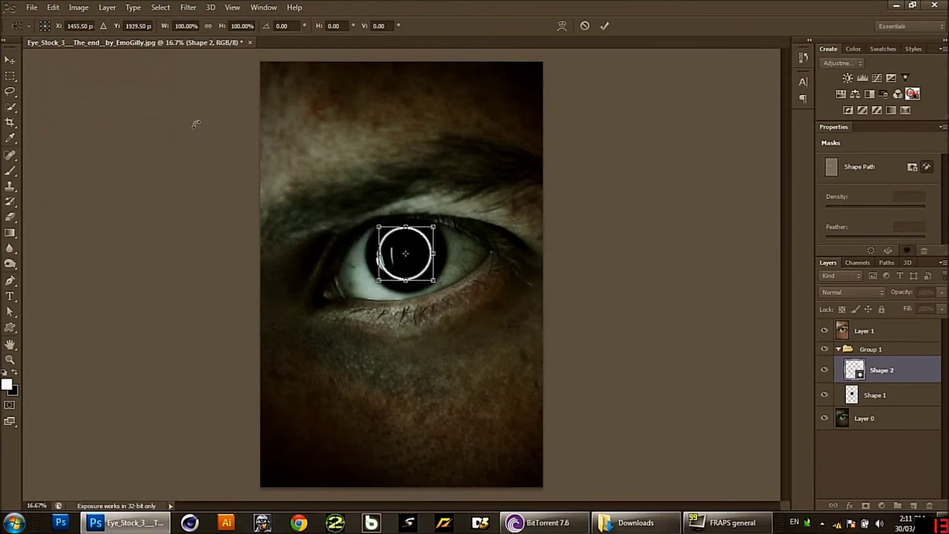
{"action": "key", "text": "shift+Up"}
{"action": "key", "text": "shift+Up"}
{"action": "key", "text": "Right"}
{"action": "key", "text": "Right"}
{"action": "key", "text": "Right"}
{"action": "key", "text": "shift+Right"}
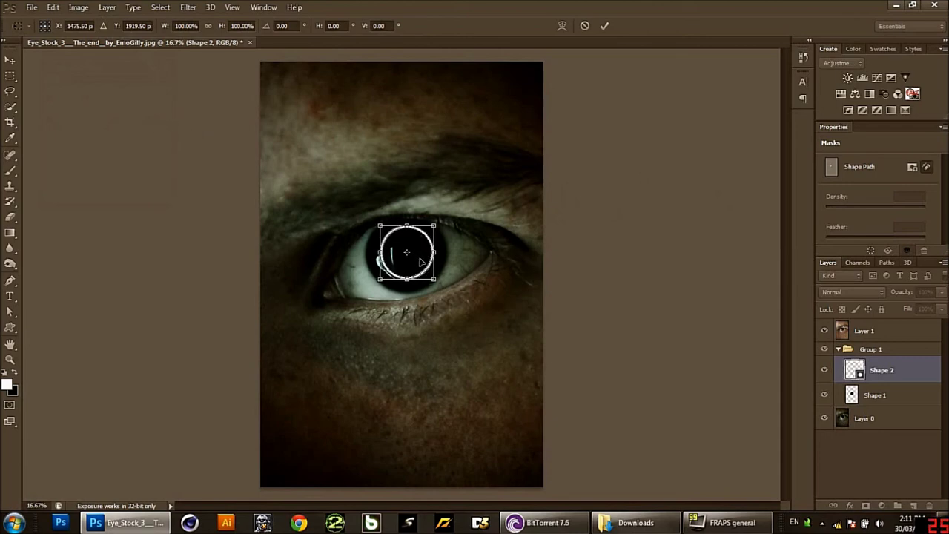
- Scale the ring to about 147% centred around the pupil and commit it
{"action": "left_click_drag", "start_coordinate": [435, 225], "coordinate": [441, 219]}
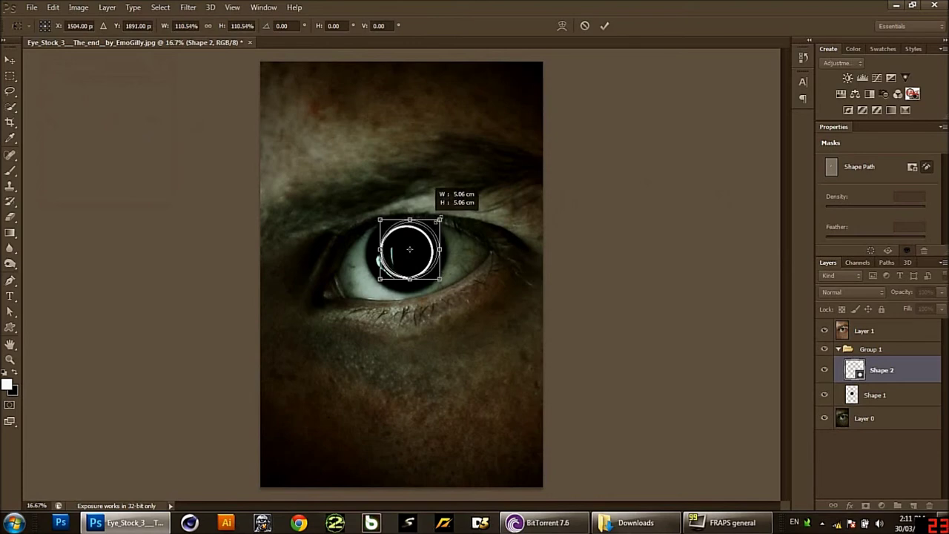
{"action": "left_click_drag", "start_coordinate": [409, 249], "coordinate": [407, 253]}
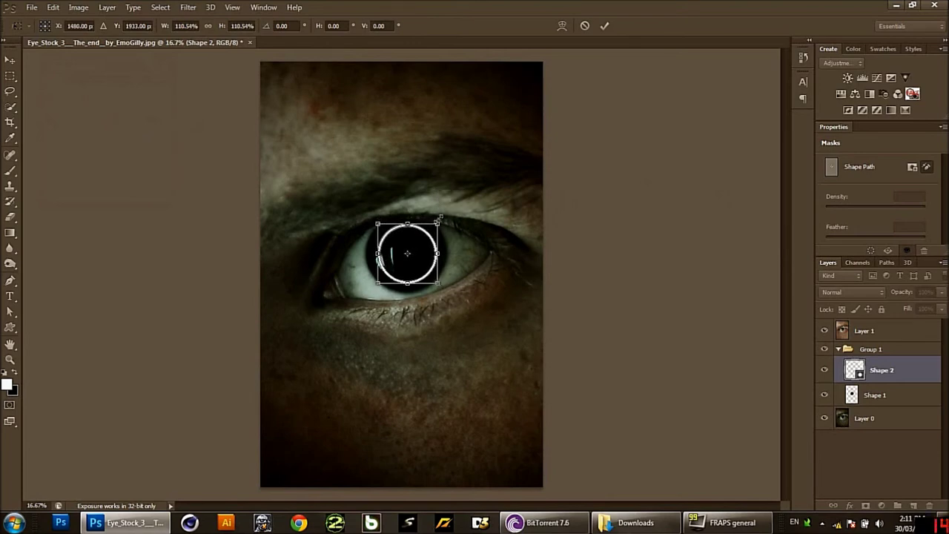
{"action": "left_click_drag", "start_coordinate": [439, 221], "coordinate": [449, 214]}
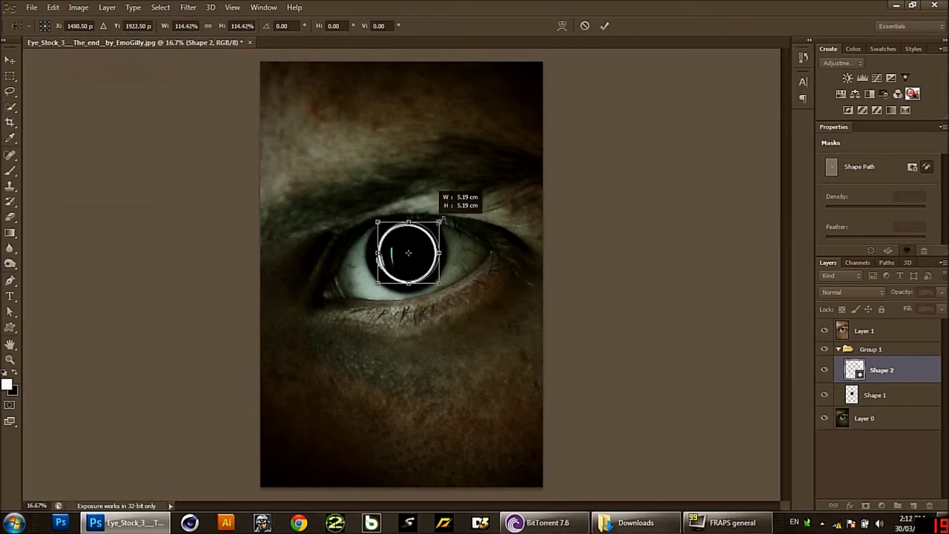
{"action": "left_click_drag", "start_coordinate": [412, 249], "coordinate": [405, 253]}
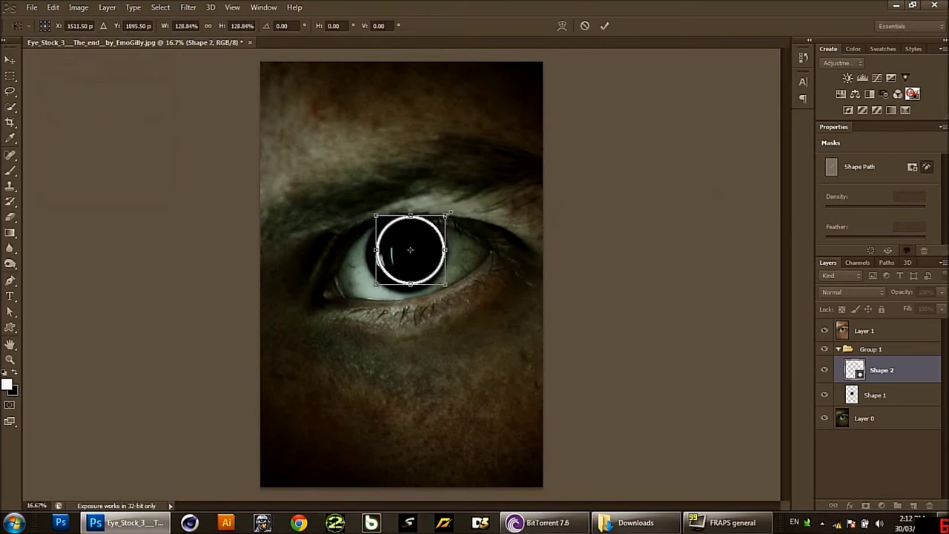
{"action": "key", "text": "shift+Left"}
{"action": "key", "text": "shift+Left"}
{"action": "key", "text": "shift+Left"}
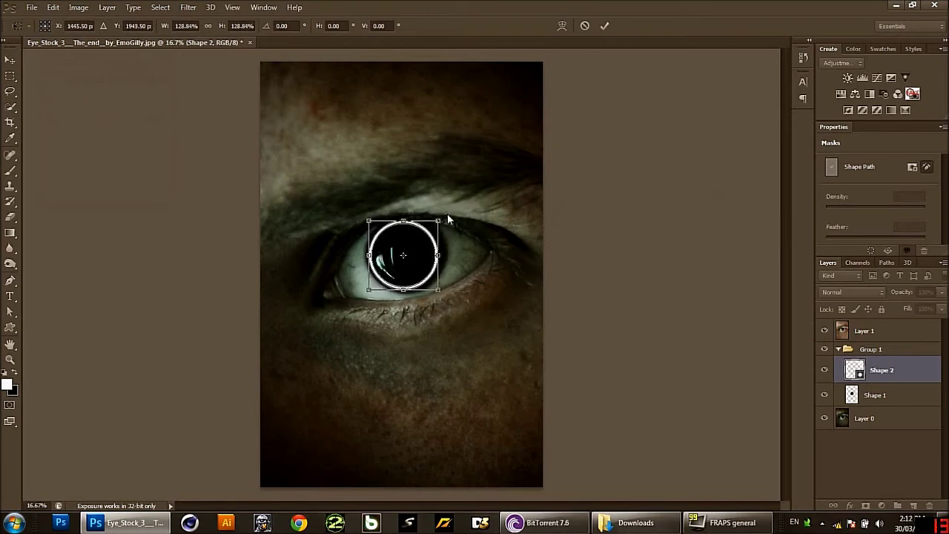
{"action": "key", "text": "shift+Down"}
{"action": "key", "text": "shift+Down"}
{"action": "key", "text": "shift+Down"}
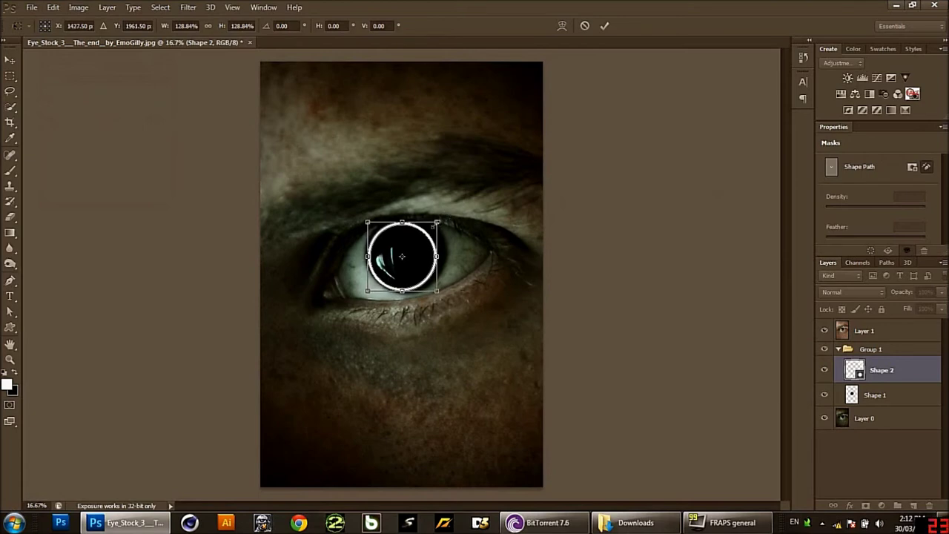
{"action": "left_click_drag", "start_coordinate": [438, 221], "coordinate": [446, 212]}
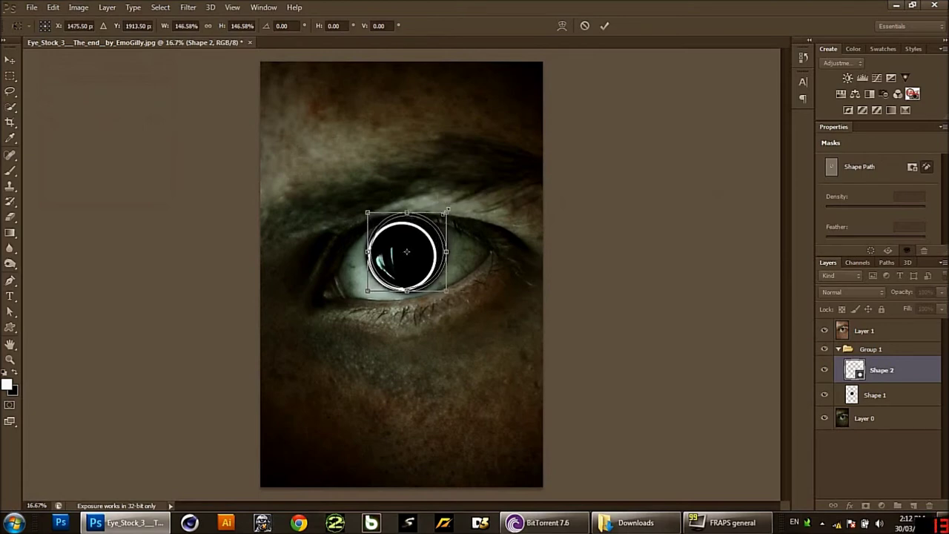
{"action": "left_click_drag", "start_coordinate": [407, 252], "coordinate": [406, 254]}
{"action": "key", "text": "Return"}
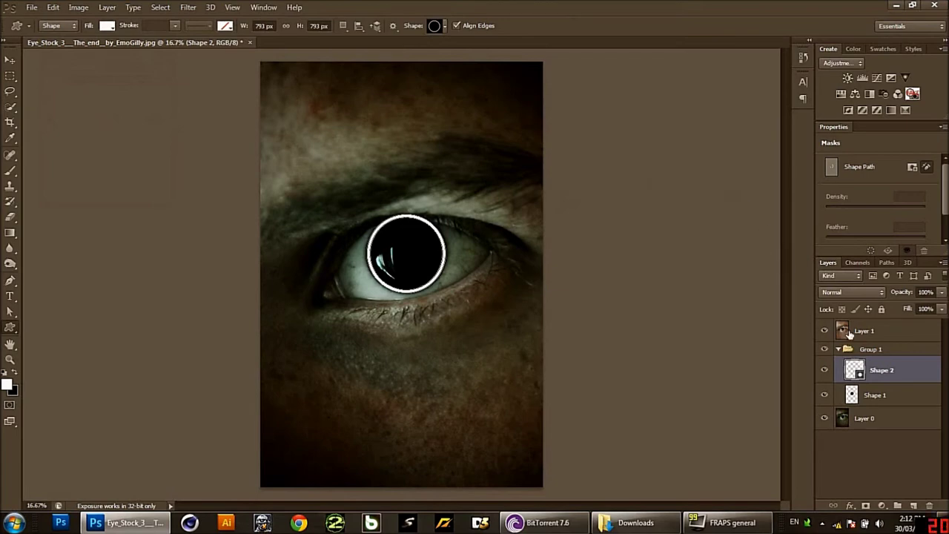
- Rasterize the Shape 2 ring and add a layer mask to it
{"action": "right_click", "coordinate": [881, 364]}
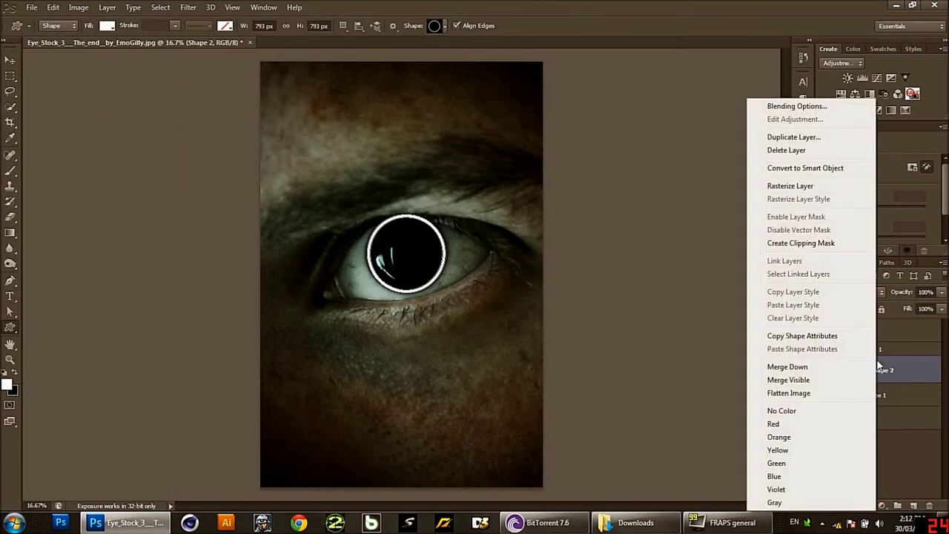
{"action": "left_click", "coordinate": [798, 186]}
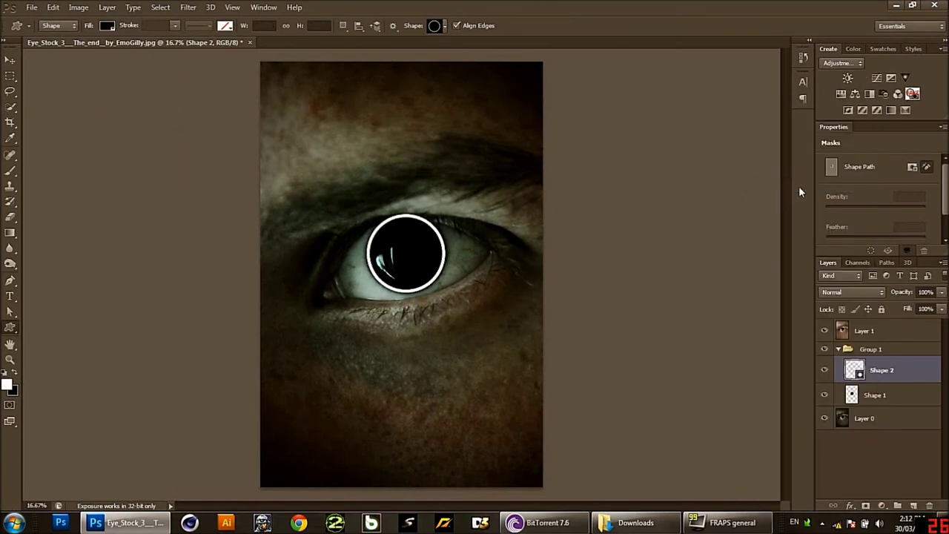
{"action": "left_click", "coordinate": [865, 507]}
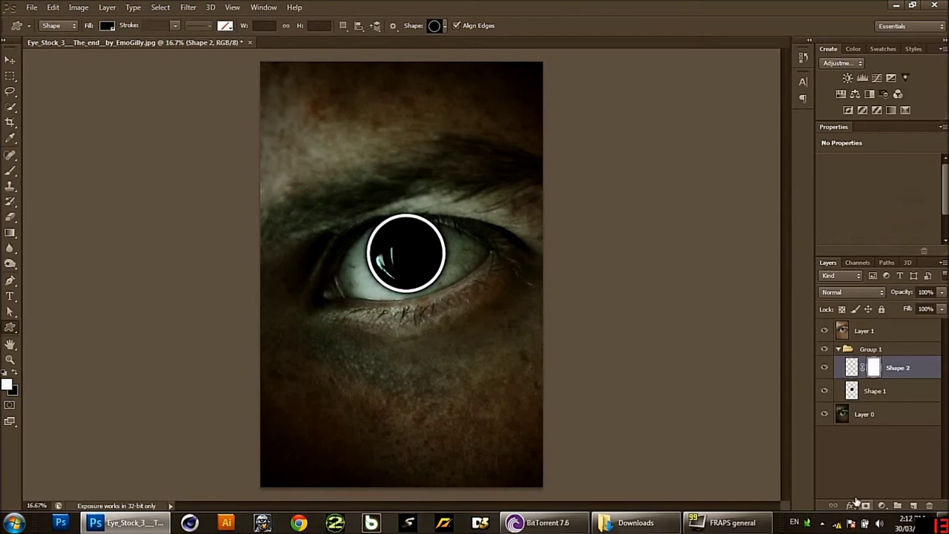
- Paint black on the mask to hide the ring's top arc along the eyelid
{"action": "left_click", "coordinate": [14, 175]}
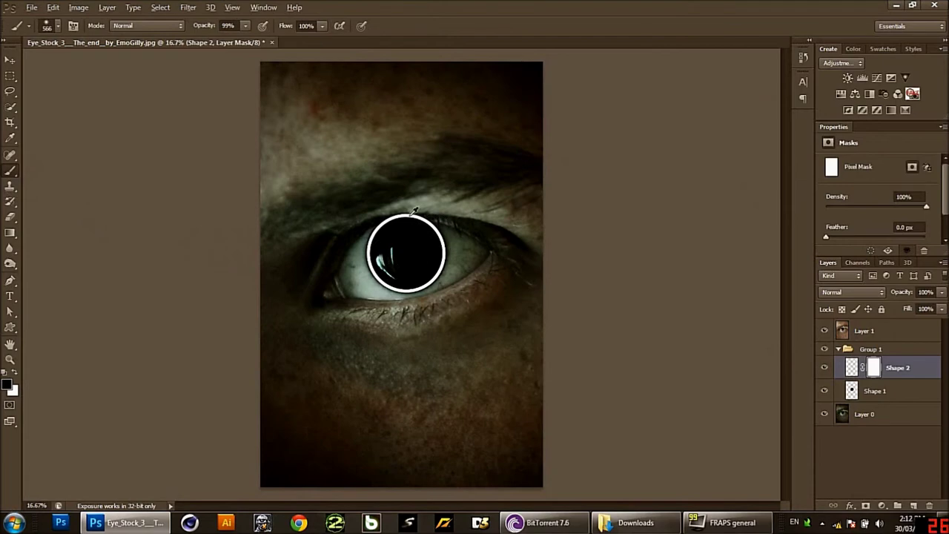
{"action": "scroll", "coordinate": [407, 210], "scroll_direction": "up", "scroll_amount": 1}
{"action": "scroll", "coordinate": [407, 210], "scroll_direction": "up", "scroll_amount": 4}
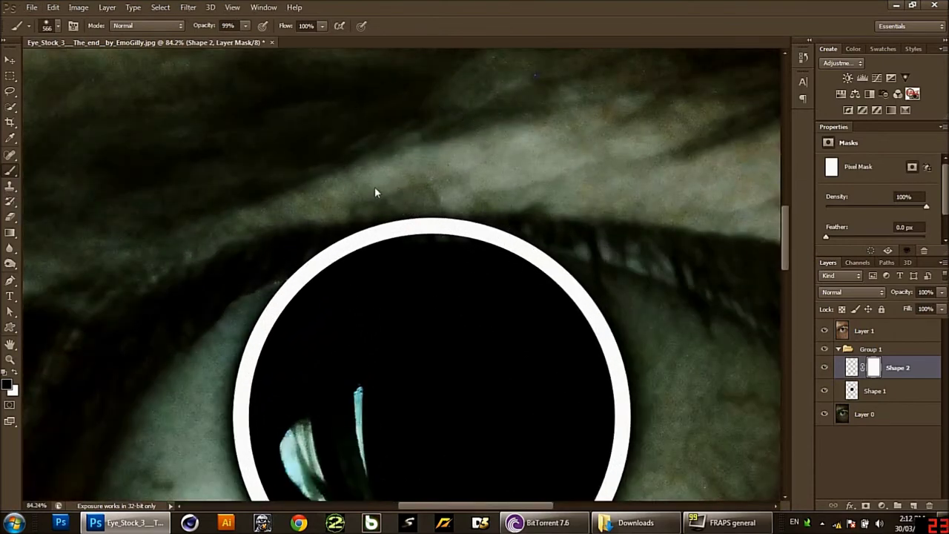
{"action": "mouse_move", "coordinate": [374, 191]}
{"action": "left_mouse_down"}
{"action": "mouse_move", "coordinate": [296, 187]}
{"action": "mouse_move", "coordinate": [294, 329]}
{"action": "left_mouse_up"}
{"action": "mouse_move", "coordinate": [358, 185]}
{"action": "left_mouse_down"}
{"action": "mouse_move", "coordinate": [371, 212]}
{"action": "mouse_move", "coordinate": [554, 207]}
{"action": "mouse_move", "coordinate": [288, 218]}
{"action": "mouse_move", "coordinate": [265, 225]}
{"action": "mouse_move", "coordinate": [417, 205]}
{"action": "mouse_move", "coordinate": [242, 263]}
{"action": "mouse_move", "coordinate": [407, 214]}
{"action": "mouse_move", "coordinate": [257, 263]}
{"action": "mouse_move", "coordinate": [370, 234]}
{"action": "mouse_move", "coordinate": [210, 279]}
{"action": "mouse_move", "coordinate": [466, 201]}
{"action": "mouse_move", "coordinate": [582, 216]}
{"action": "mouse_move", "coordinate": [442, 227]}
{"action": "mouse_move", "coordinate": [644, 250]}
{"action": "left_mouse_up"}
- Set the Shape 2 ring layer's opacity to 93%
{"action": "left_click", "coordinate": [940, 292]}
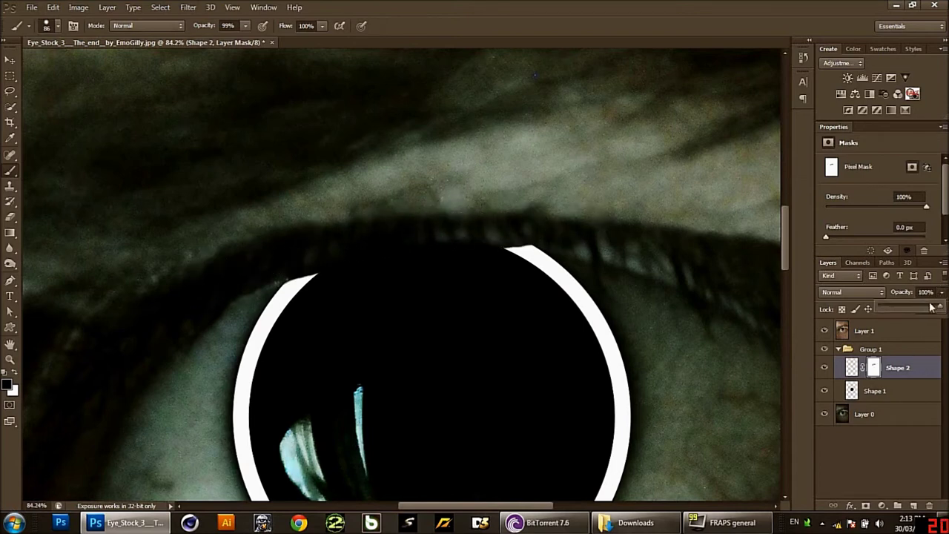
{"action": "left_click_drag", "start_coordinate": [931, 307], "coordinate": [890, 308]}
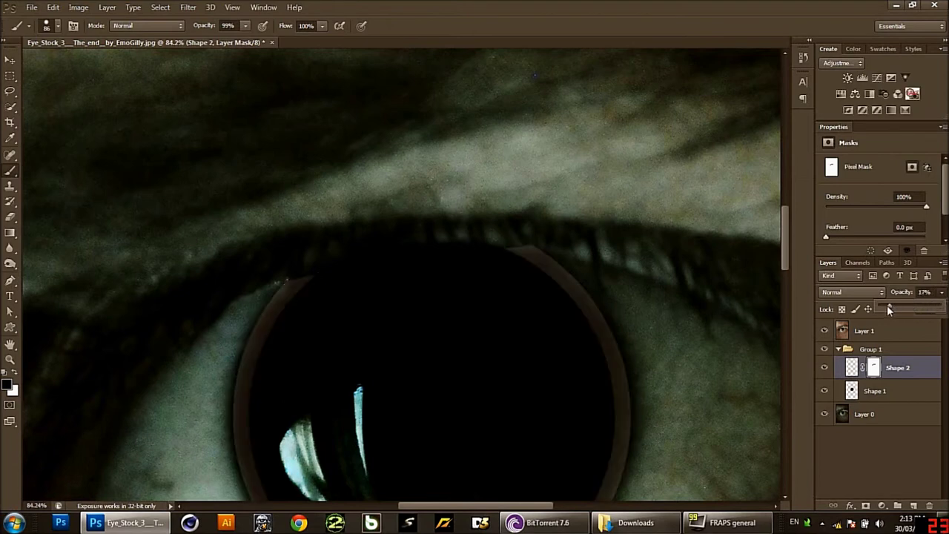
{"action": "left_click", "coordinate": [501, 219]}
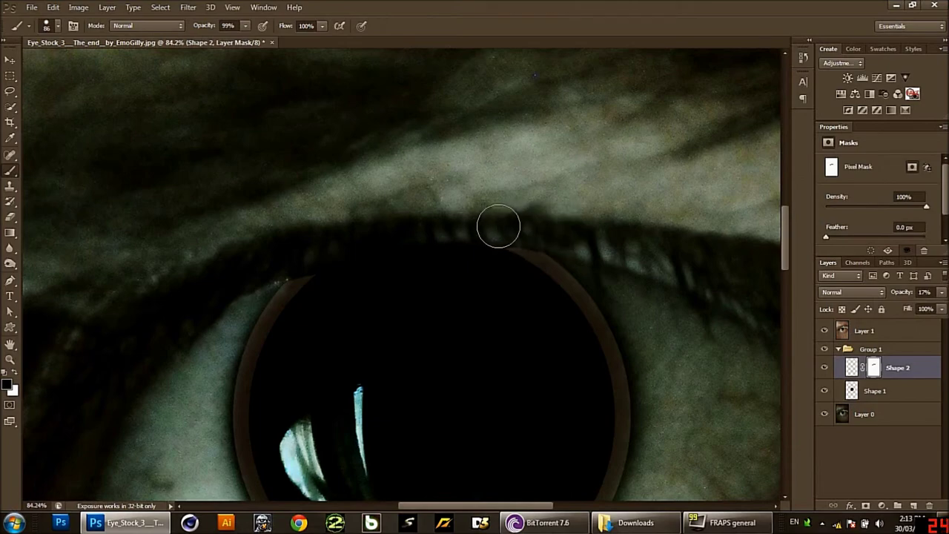
{"action": "scroll", "coordinate": [498, 226], "scroll_direction": "down", "scroll_amount": 3}
{"action": "scroll", "coordinate": [488, 217], "scroll_direction": "down", "scroll_amount": 2}
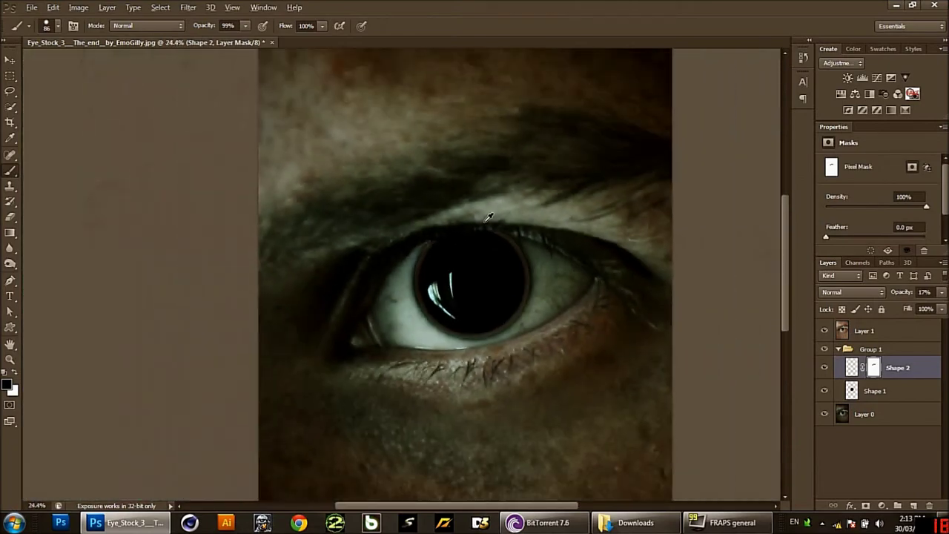
{"action": "left_click", "coordinate": [943, 292]}
{"action": "mouse_move", "coordinate": [901, 309]}
{"action": "left_mouse_down"}
{"action": "mouse_move", "coordinate": [944, 305]}
{"action": "mouse_move", "coordinate": [931, 305]}
{"action": "left_mouse_up"}
- Set the Shape 2 ring layer's blend mode to Overlay in Blending Options
{"action": "right_click", "coordinate": [899, 380]}
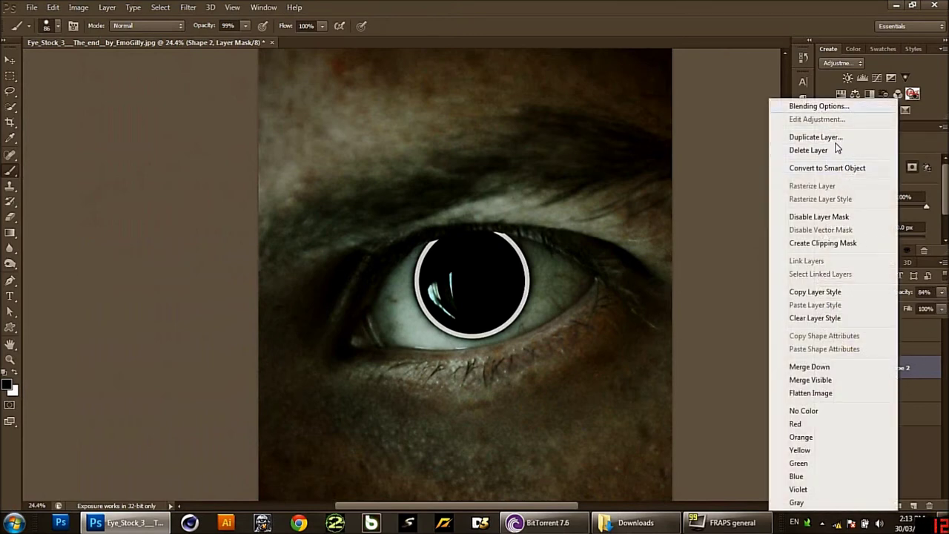
{"action": "left_click", "coordinate": [822, 108]}
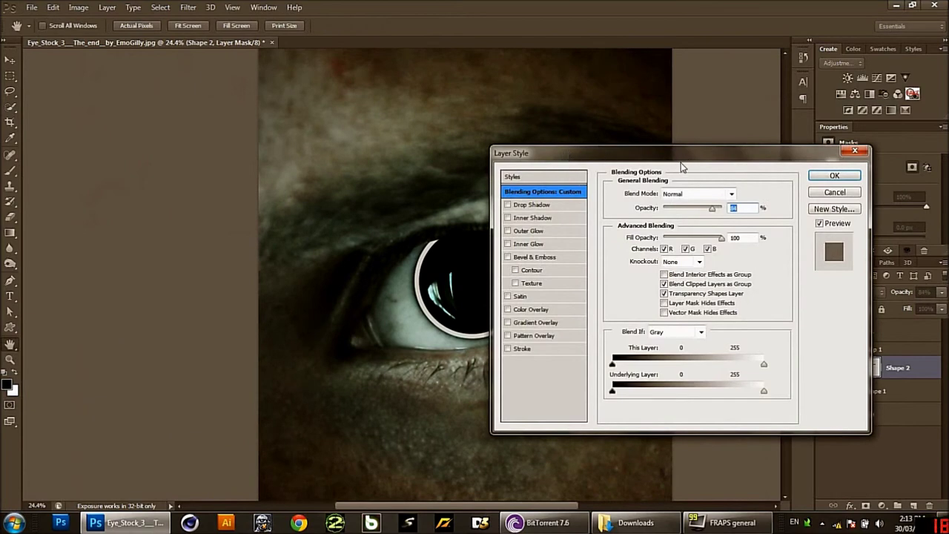
{"action": "left_click_drag", "start_coordinate": [683, 168], "coordinate": [822, 187]}
{"action": "left_click", "coordinate": [815, 213]}
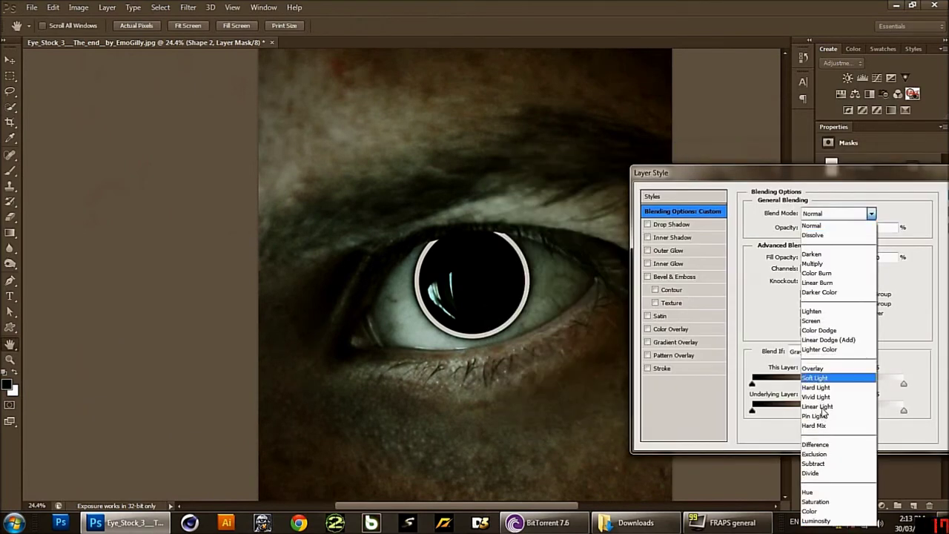
{"action": "left_click", "coordinate": [813, 368]}
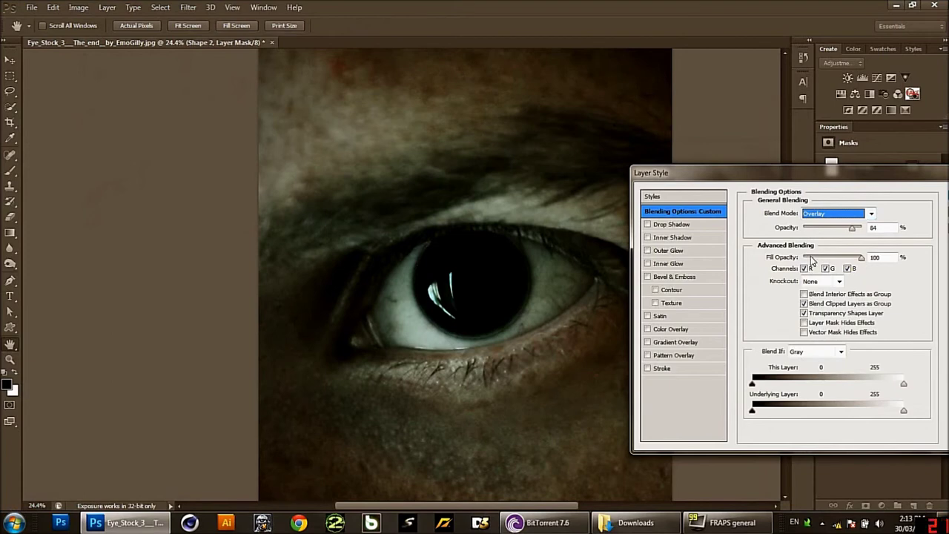
{"action": "scroll", "coordinate": [812, 214], "scroll_direction": "down", "scroll_amount": 1}
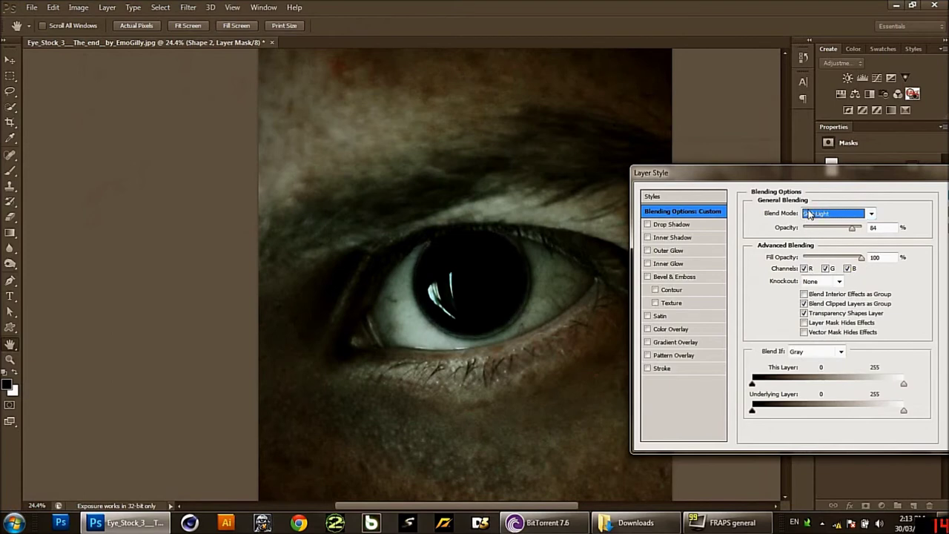
{"action": "scroll", "coordinate": [810, 213], "scroll_direction": "down", "scroll_amount": 1}
{"action": "scroll", "coordinate": [810, 214], "scroll_direction": "up", "scroll_amount": 1}
- Add a white (ffffff) Color Overlay to the ring, blended in Overlay mode
{"action": "left_click", "coordinate": [647, 328]}
{"action": "left_click", "coordinate": [663, 330]}
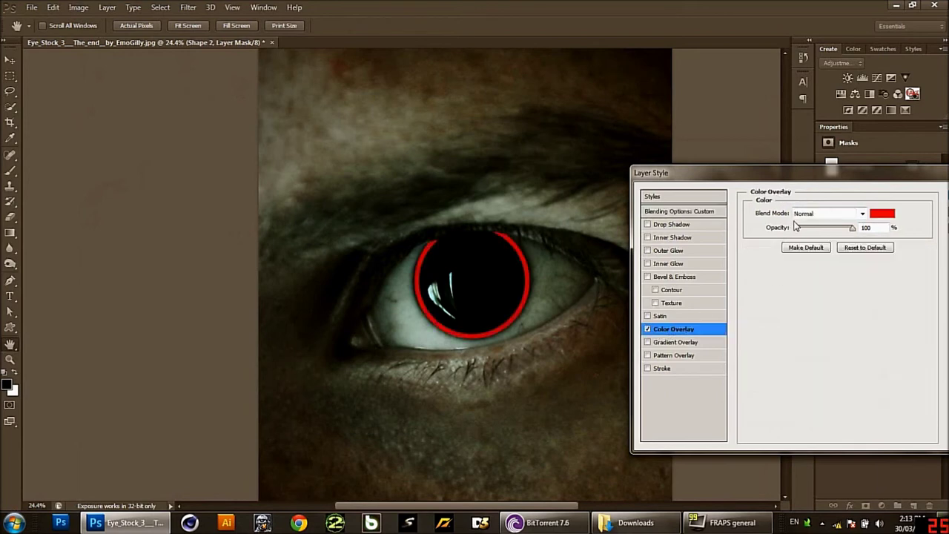
{"action": "left_click", "coordinate": [858, 213]}
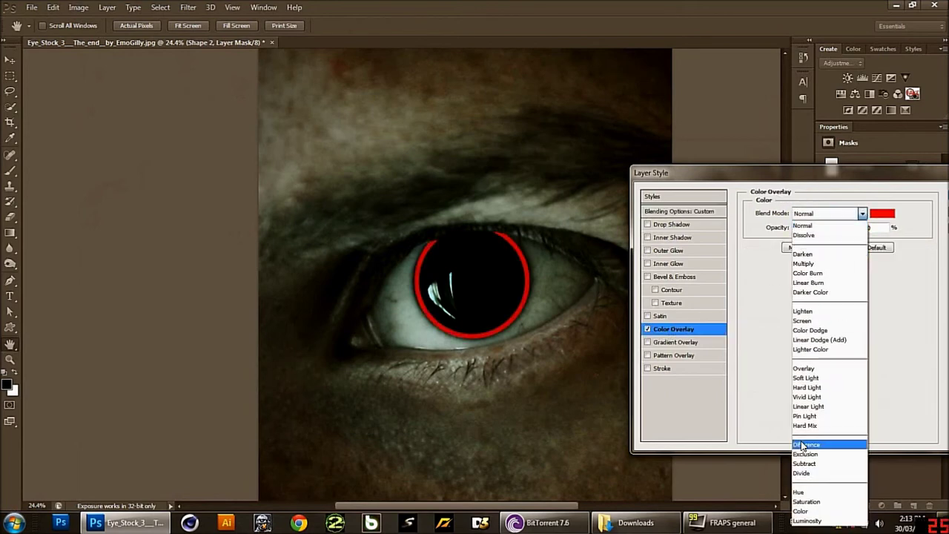
{"action": "left_click", "coordinate": [806, 368]}
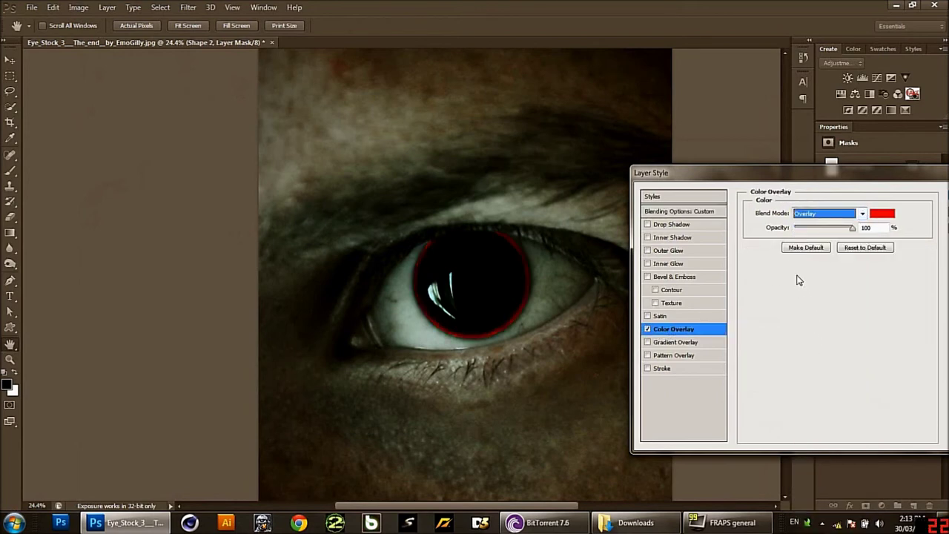
{"action": "left_click", "coordinate": [881, 214]}
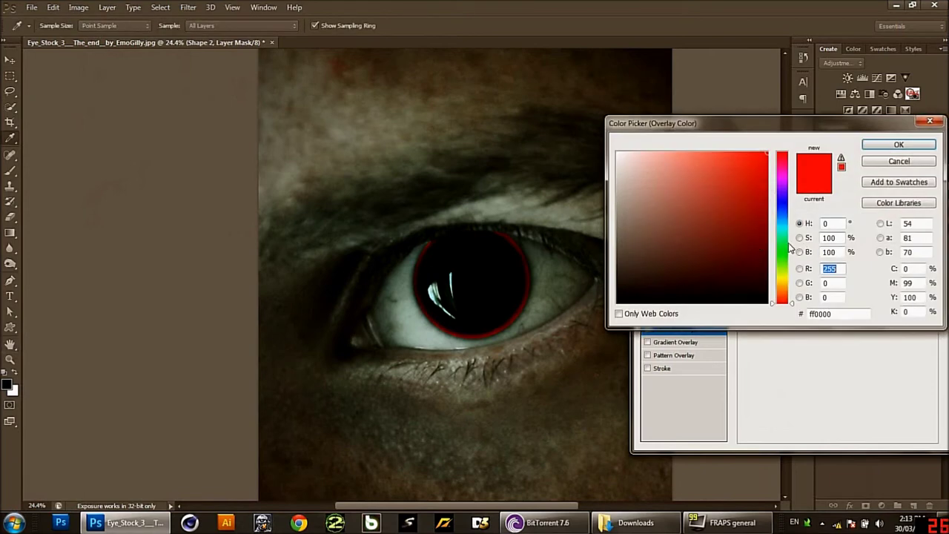
{"action": "left_click", "coordinate": [790, 248]}
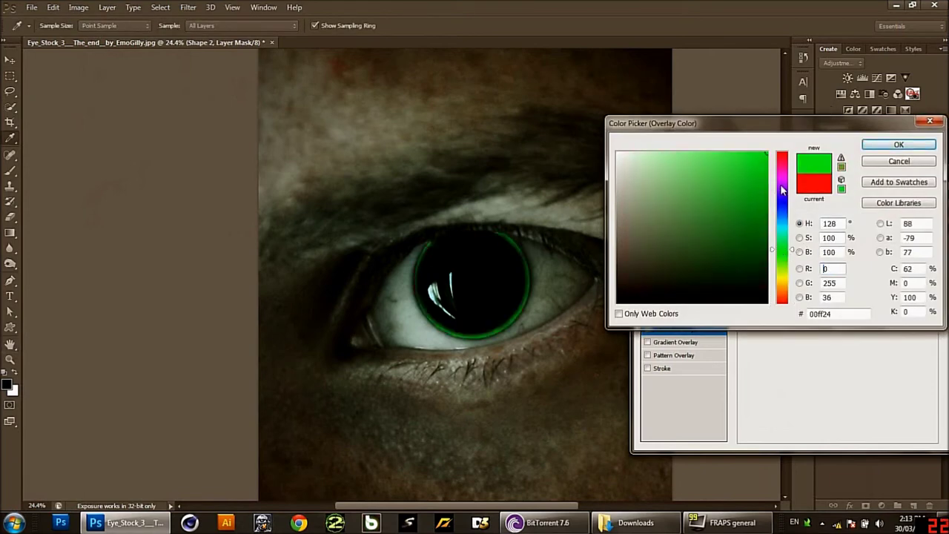
{"action": "left_click_drag", "start_coordinate": [653, 190], "coordinate": [569, 111]}
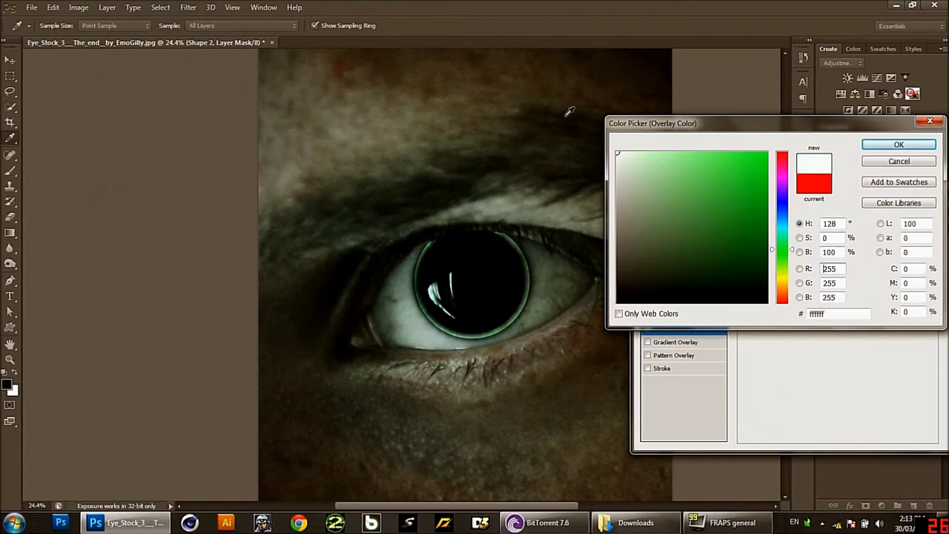
{"action": "left_click", "coordinate": [884, 143]}
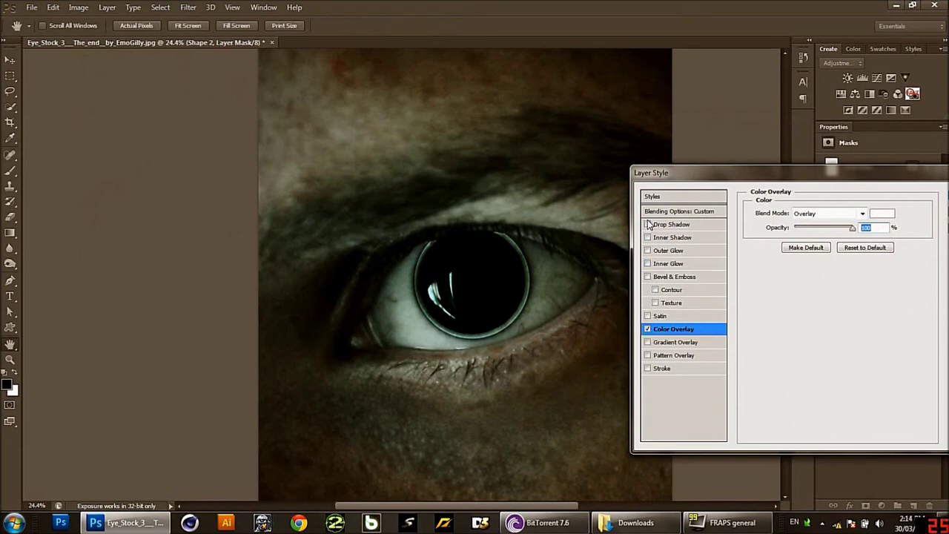
- Give the ring a black drop shadow with 0 distance, 0 spread and 57 px size, left enabled
{"action": "left_click", "coordinate": [711, 226]}
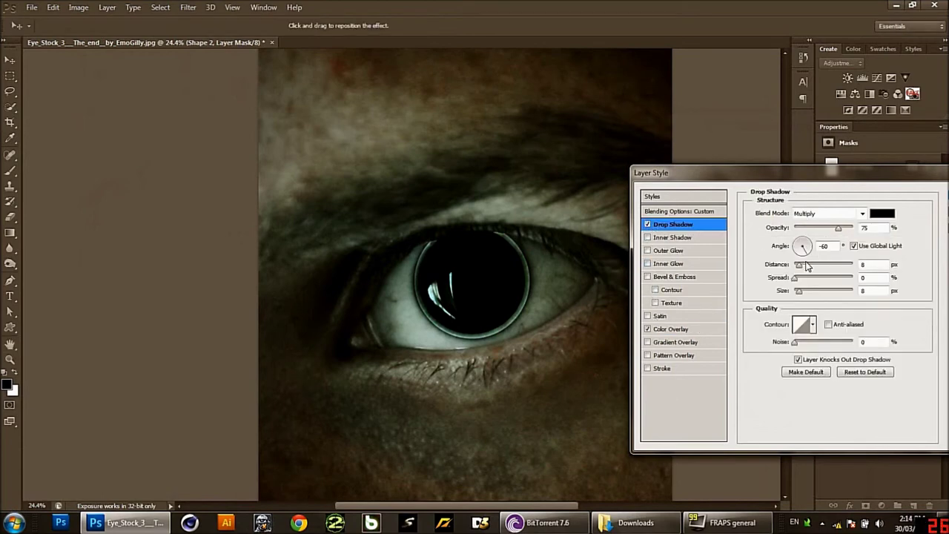
{"action": "mouse_move", "coordinate": [807, 265]}
{"action": "left_mouse_down"}
{"action": "mouse_move", "coordinate": [775, 269]}
{"action": "mouse_move", "coordinate": [814, 291]}
{"action": "mouse_move", "coordinate": [799, 280]}
{"action": "left_mouse_up"}
{"action": "left_click", "coordinate": [799, 279]}
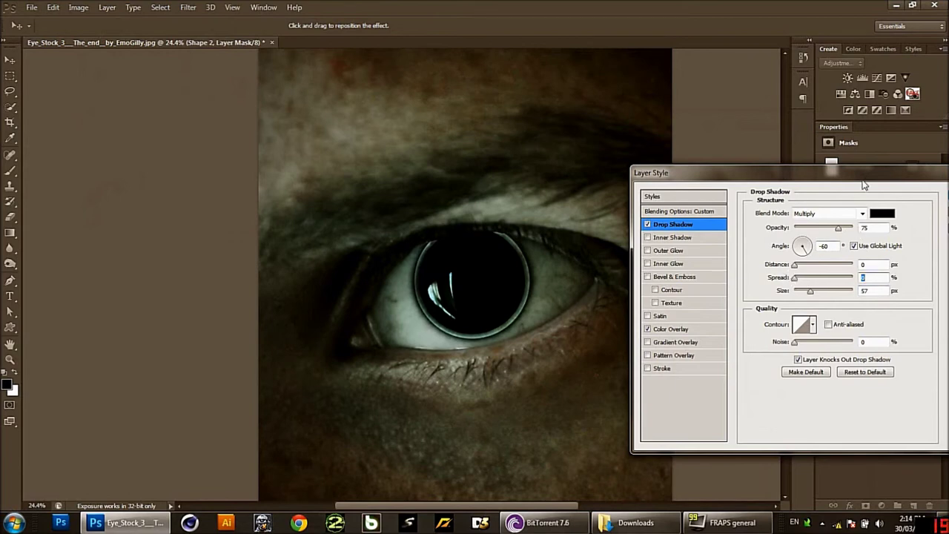
{"action": "left_click_drag", "start_coordinate": [860, 179], "coordinate": [816, 179]}
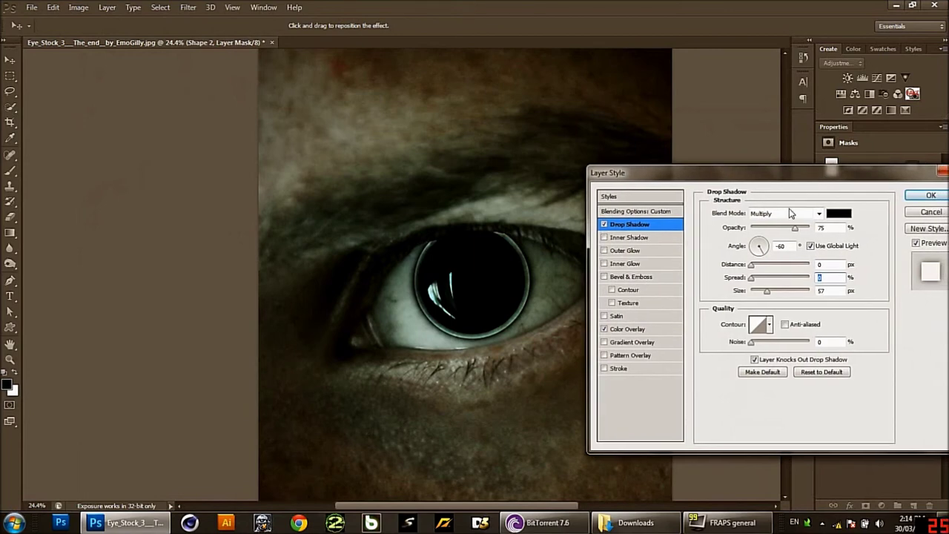
{"action": "left_click", "coordinate": [604, 224]}
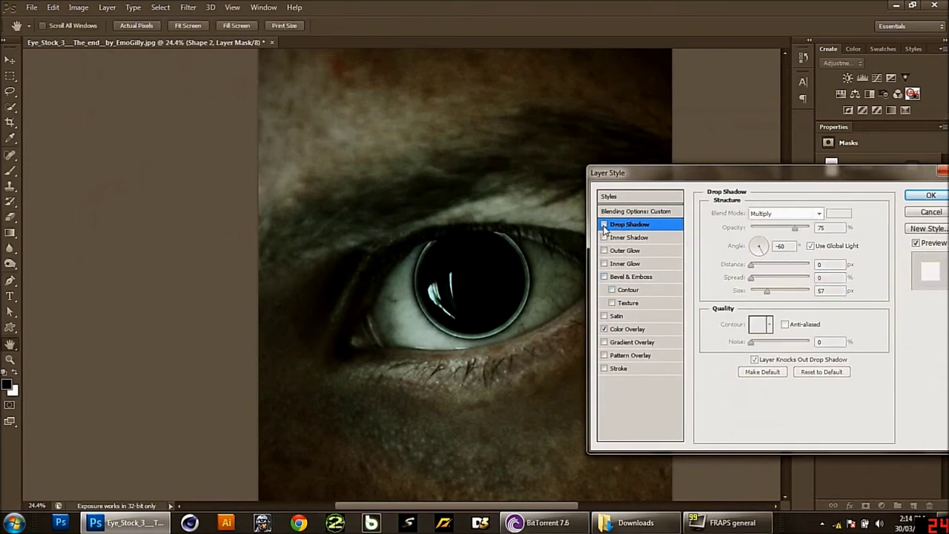
{"action": "left_click", "coordinate": [604, 225]}
{"action": "left_click", "coordinate": [604, 224]}
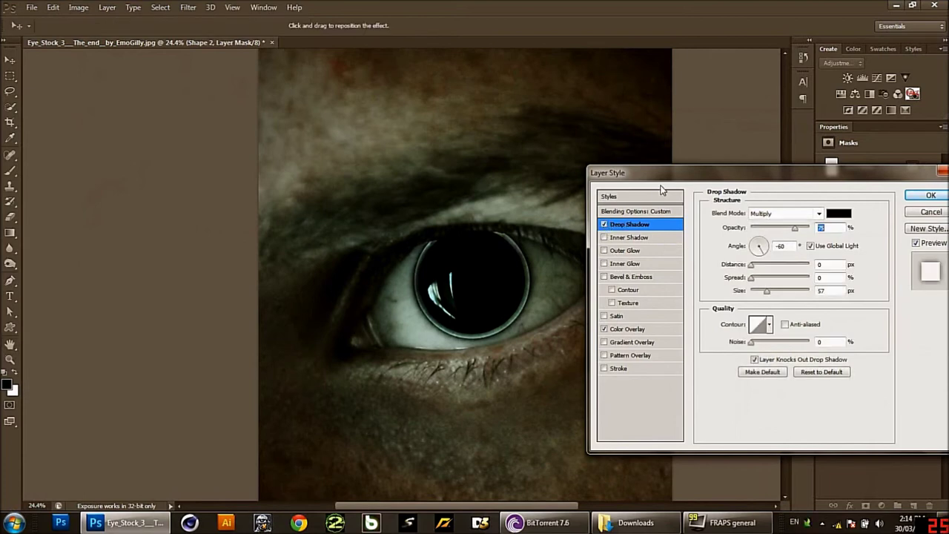
{"action": "mouse_move", "coordinate": [663, 181]}
{"action": "left_mouse_down"}
{"action": "mouse_move", "coordinate": [588, 167]}
{"action": "mouse_move", "coordinate": [639, 151]}
{"action": "left_mouse_up"}
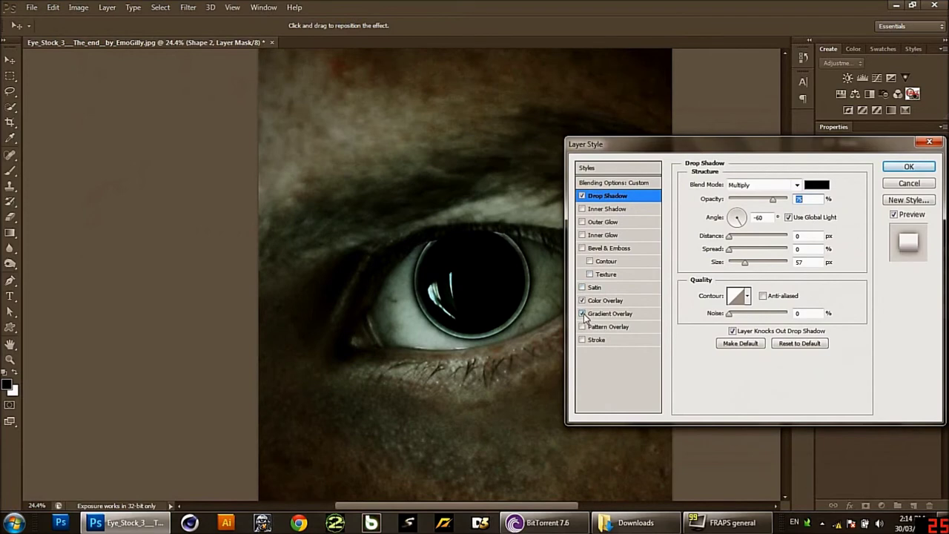
- Enable a Gradient Overlay on the ring in Overlay blend mode
{"action": "left_click", "coordinate": [606, 314]}
{"action": "left_click", "coordinate": [731, 186]}
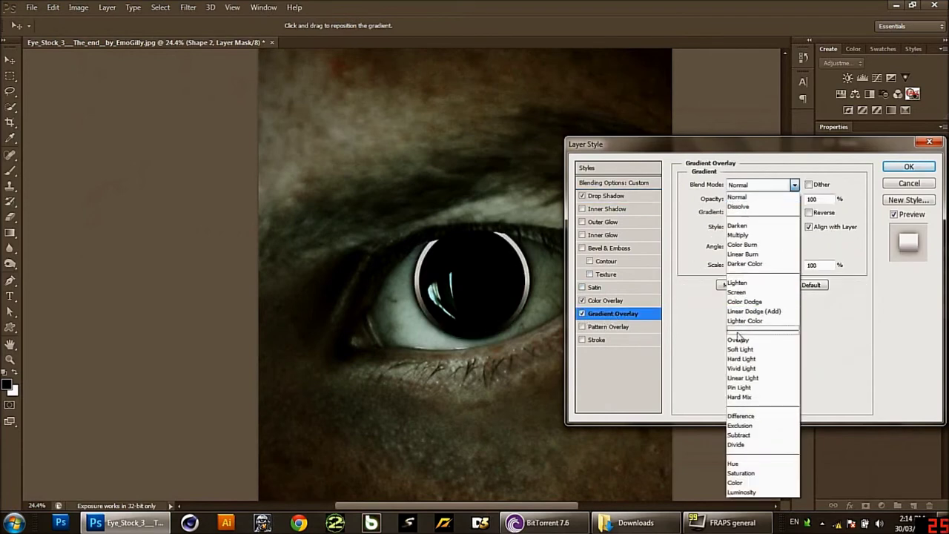
{"action": "left_click", "coordinate": [741, 340]}
{"action": "left_click", "coordinate": [749, 213]}
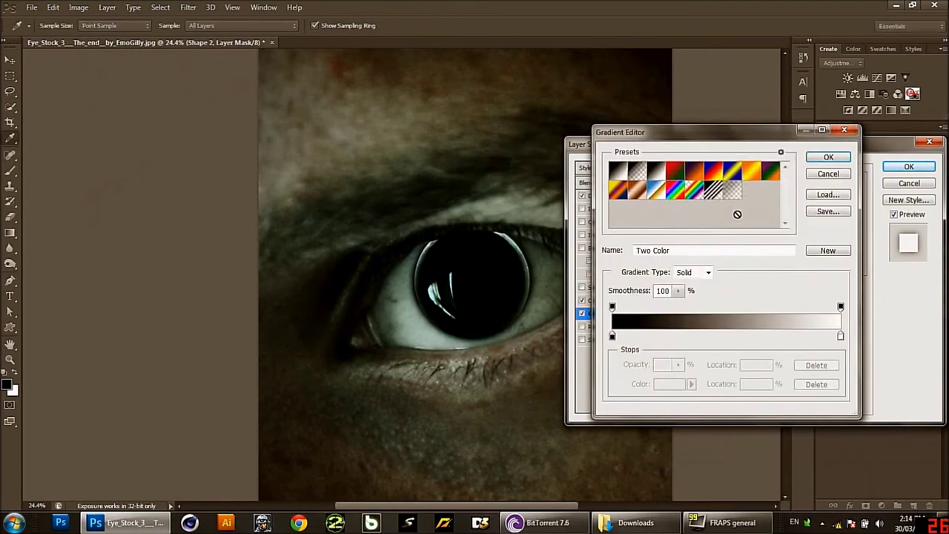
- Rework the gradient stops, adding a white left stop and moving the black stop to 48%
{"action": "left_click_drag", "start_coordinate": [612, 338], "coordinate": [701, 338]}
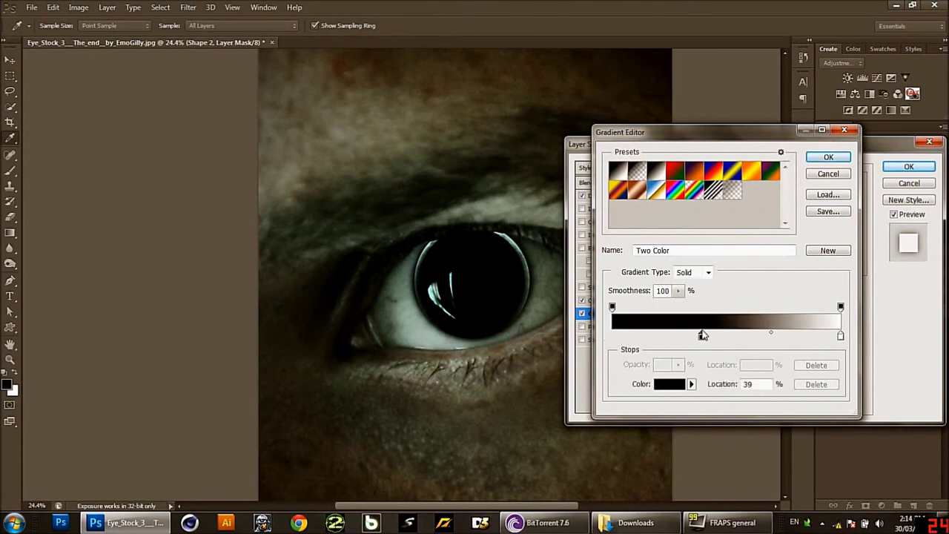
{"action": "left_click_drag", "start_coordinate": [623, 338], "coordinate": [614, 338]}
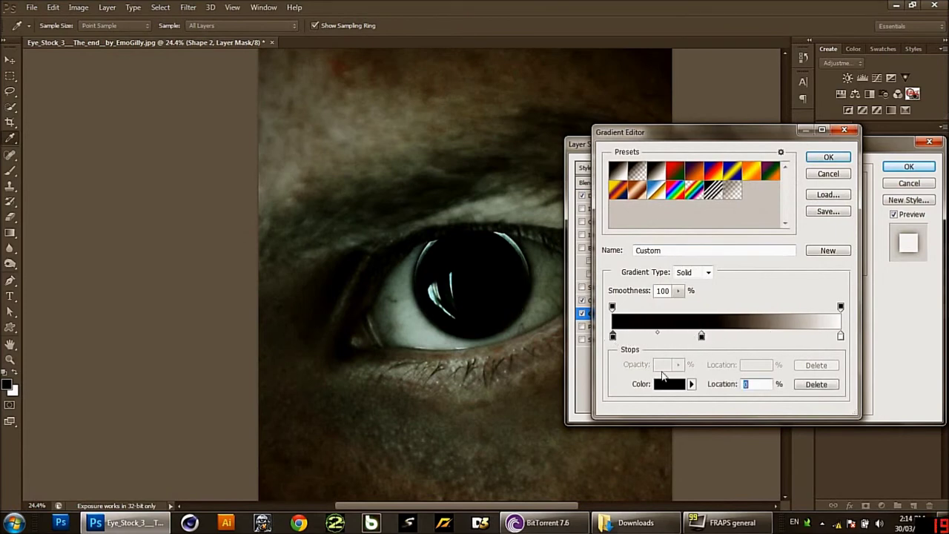
{"action": "left_click", "coordinate": [667, 383]}
{"action": "left_click", "coordinate": [617, 154]}
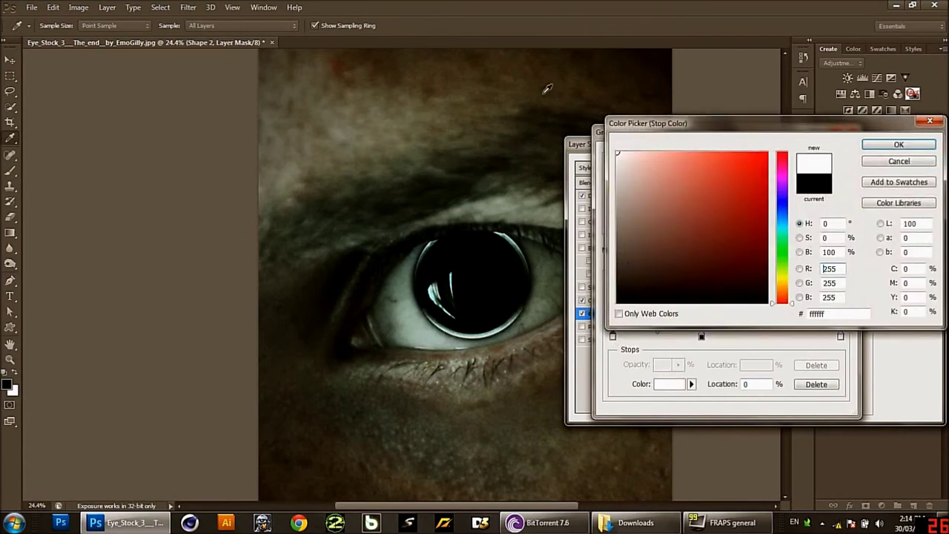
{"action": "left_click", "coordinate": [916, 146]}
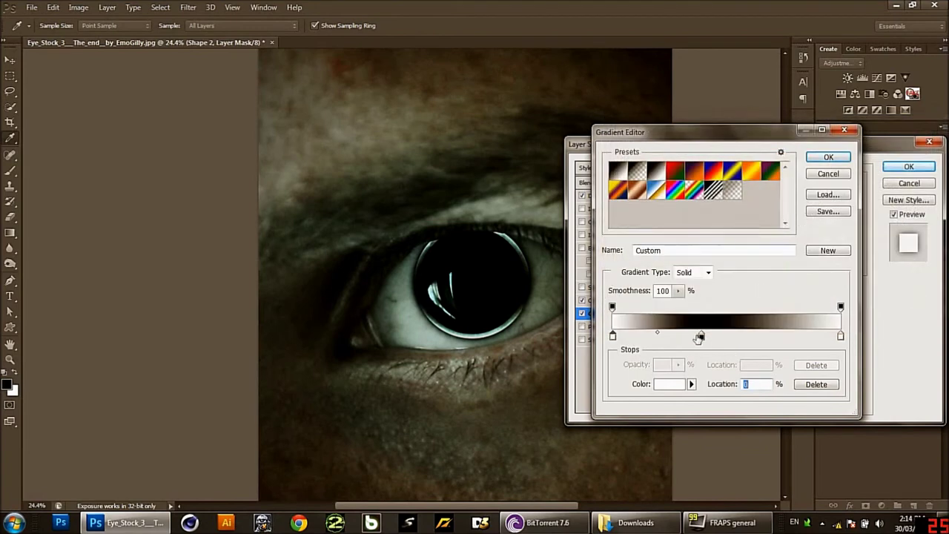
{"action": "left_click_drag", "start_coordinate": [701, 335], "coordinate": [721, 335]}
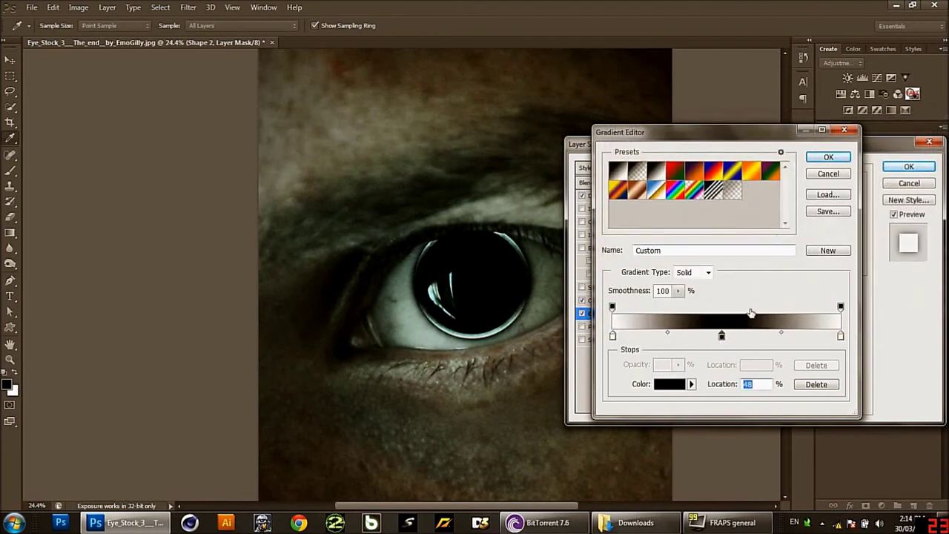
{"action": "double_click", "coordinate": [722, 337]}
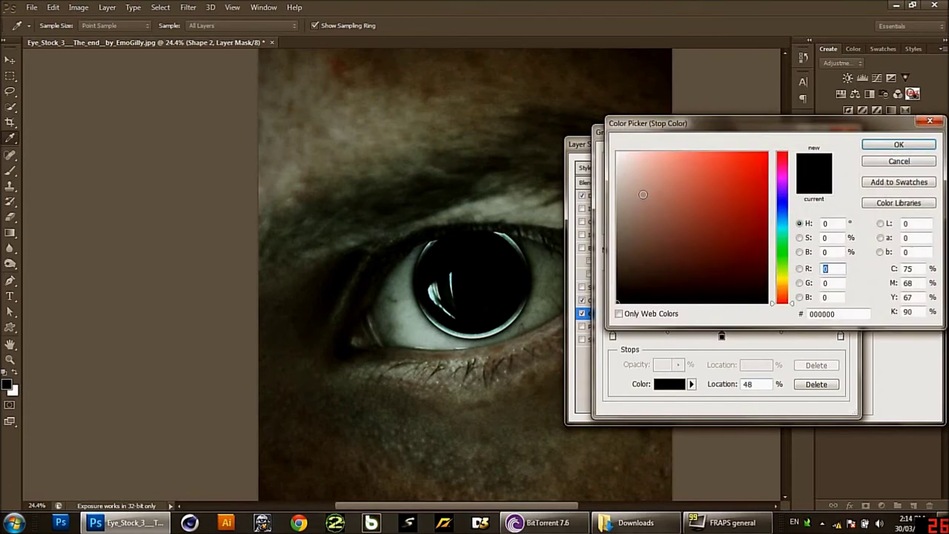
{"action": "left_click", "coordinate": [642, 190]}
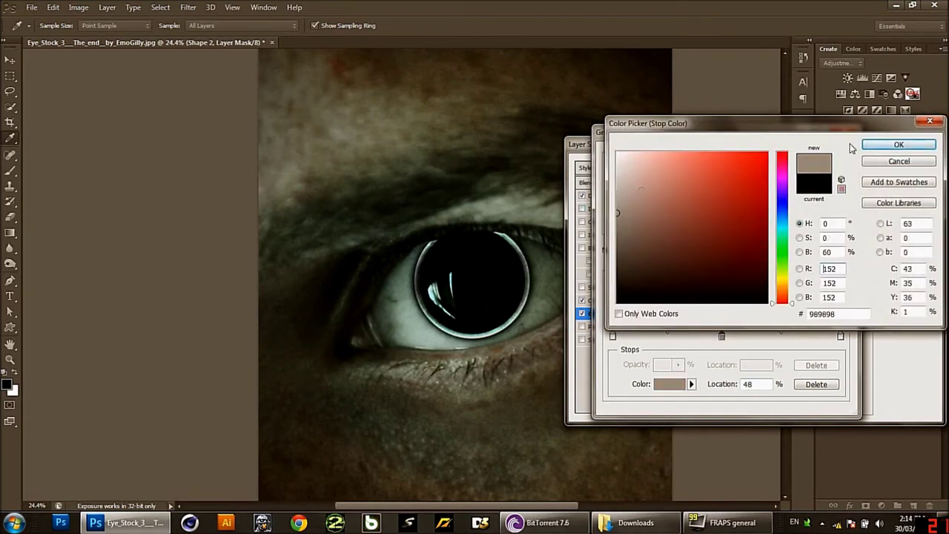
{"action": "left_click", "coordinate": [887, 163]}
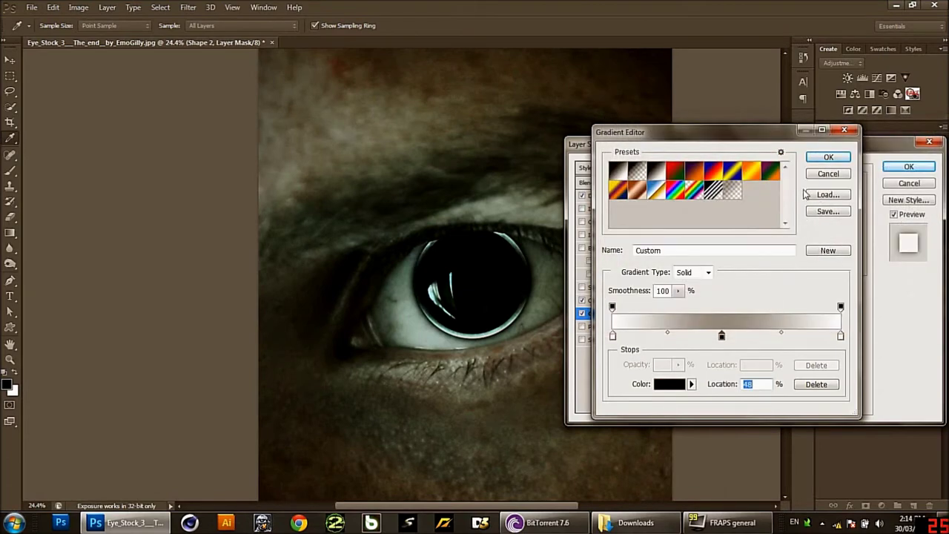
{"action": "left_click", "coordinate": [828, 157]}
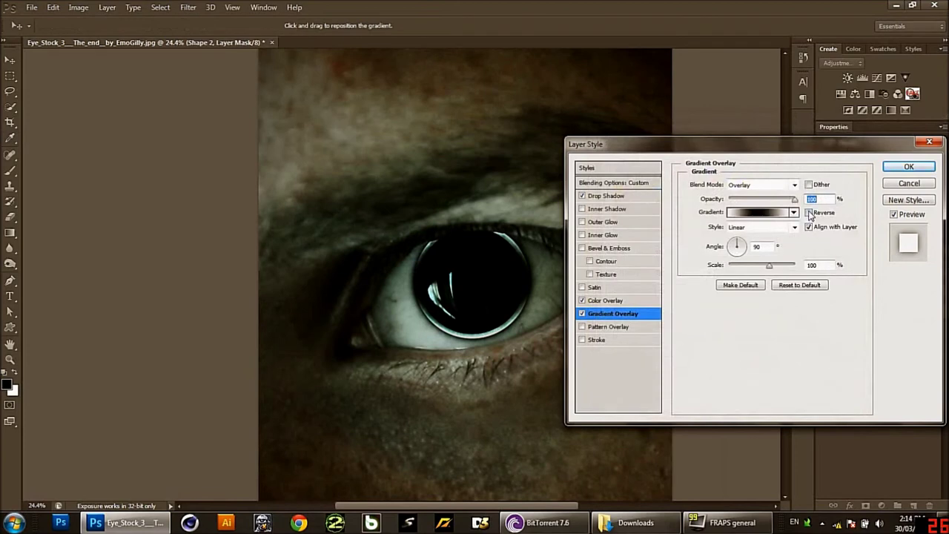
- Reverse the gradient and recolour the middle stop white and the right stop black
{"action": "left_click", "coordinate": [810, 212]}
{"action": "left_click", "coordinate": [769, 215]}
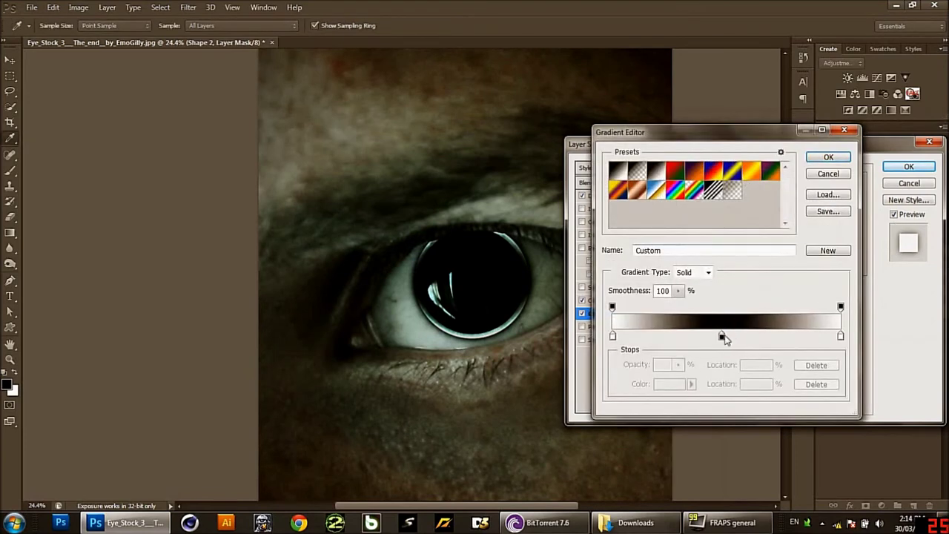
{"action": "left_click", "coordinate": [722, 337]}
{"action": "left_click", "coordinate": [670, 383]}
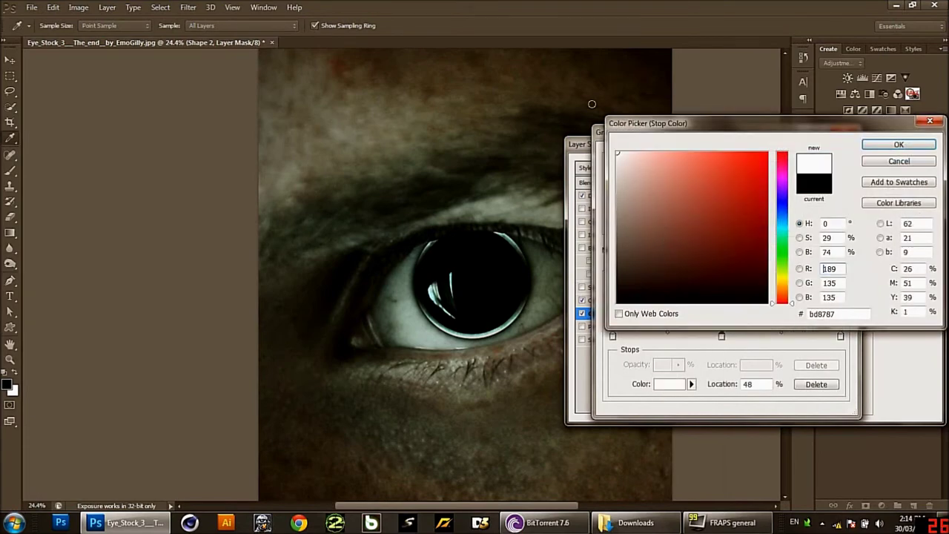
{"action": "left_click", "coordinate": [898, 145]}
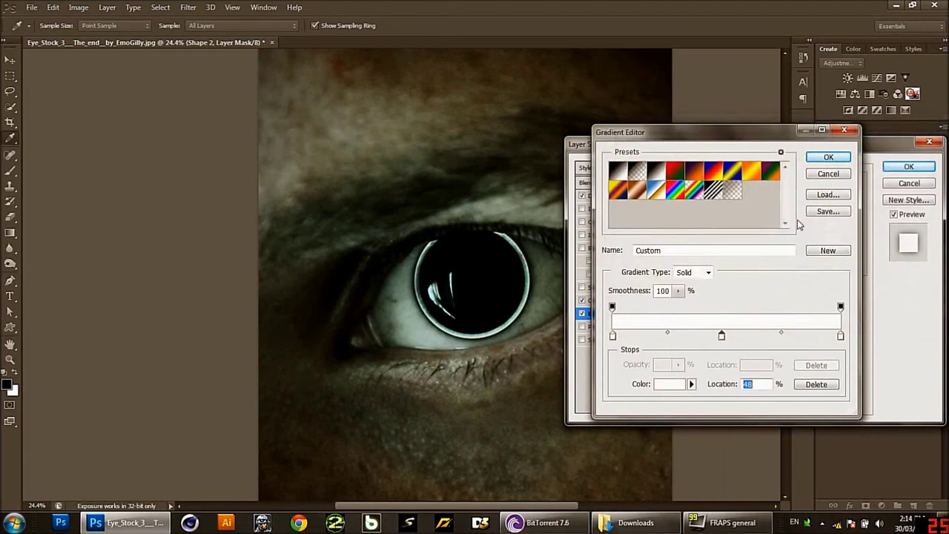
{"action": "double_click", "coordinate": [839, 337]}
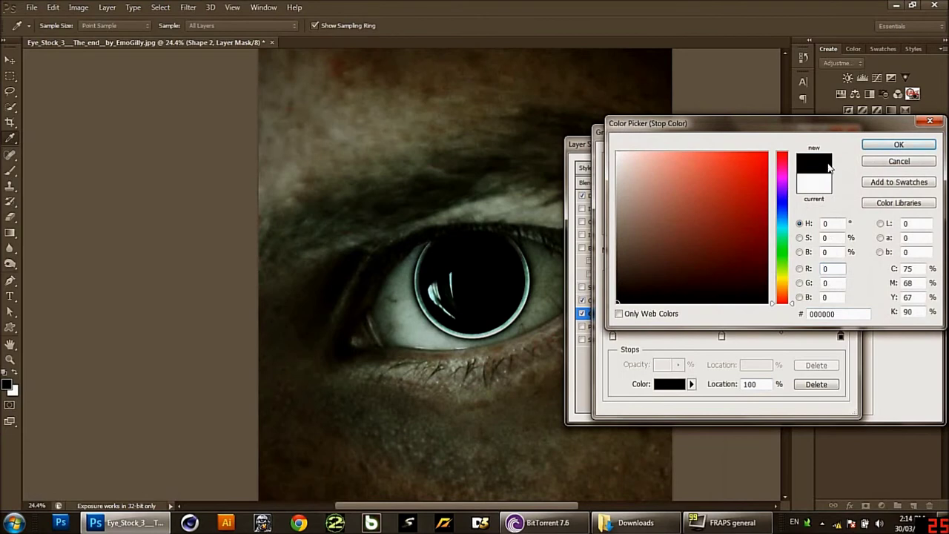
{"action": "left_click", "coordinate": [657, 241]}
{"action": "left_click", "coordinate": [556, 281]}
{"action": "left_click", "coordinate": [888, 146]}
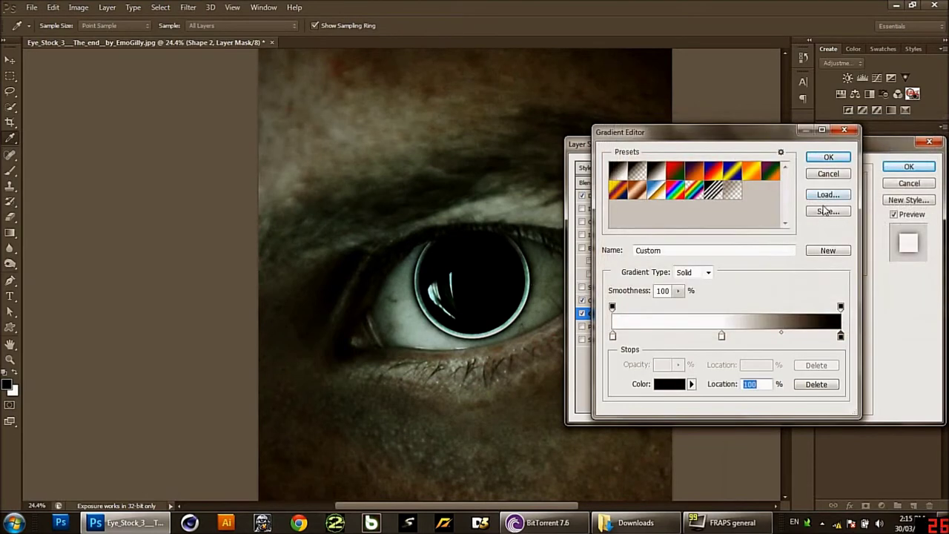
- Make the left stop black to finish the black-white-black gradient and apply all effects
{"action": "double_click", "coordinate": [613, 336]}
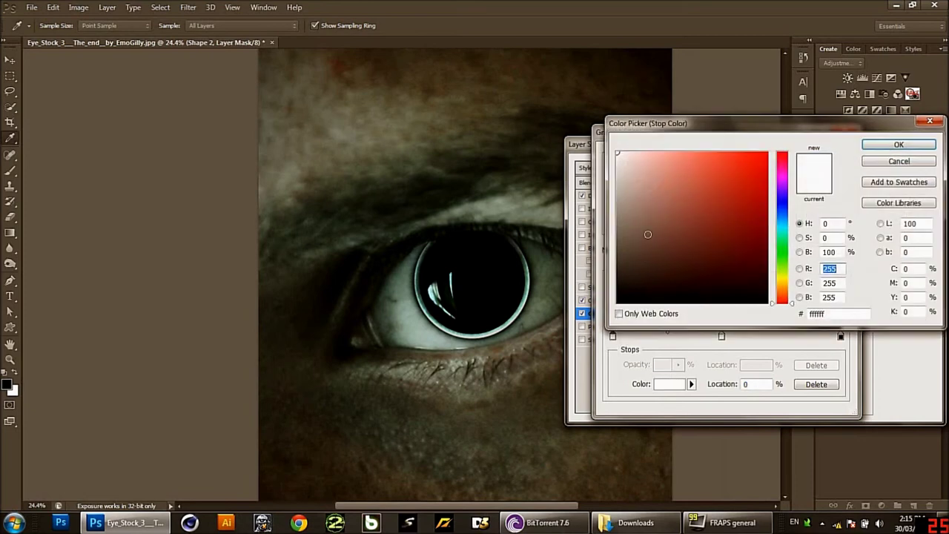
{"action": "left_click", "coordinate": [547, 331]}
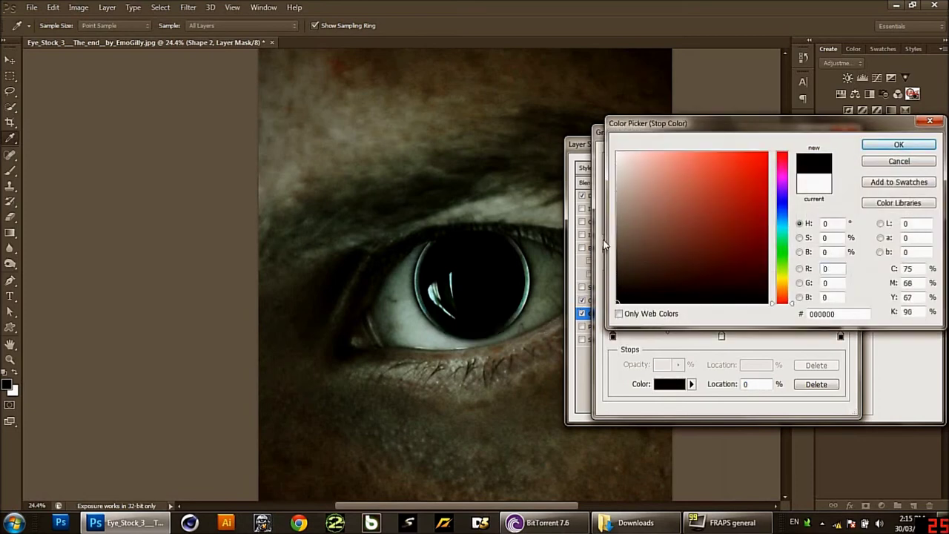
{"action": "left_click", "coordinate": [884, 144]}
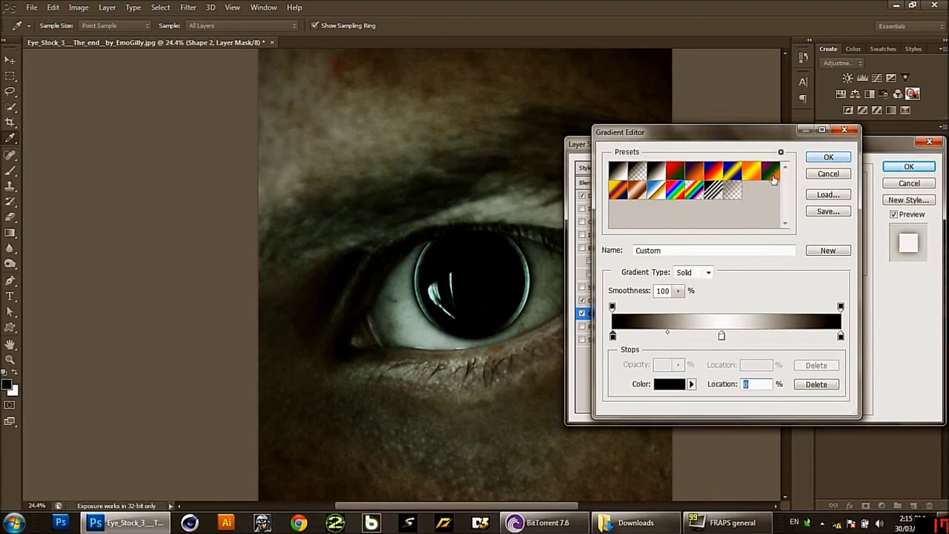
{"action": "left_click", "coordinate": [828, 157]}
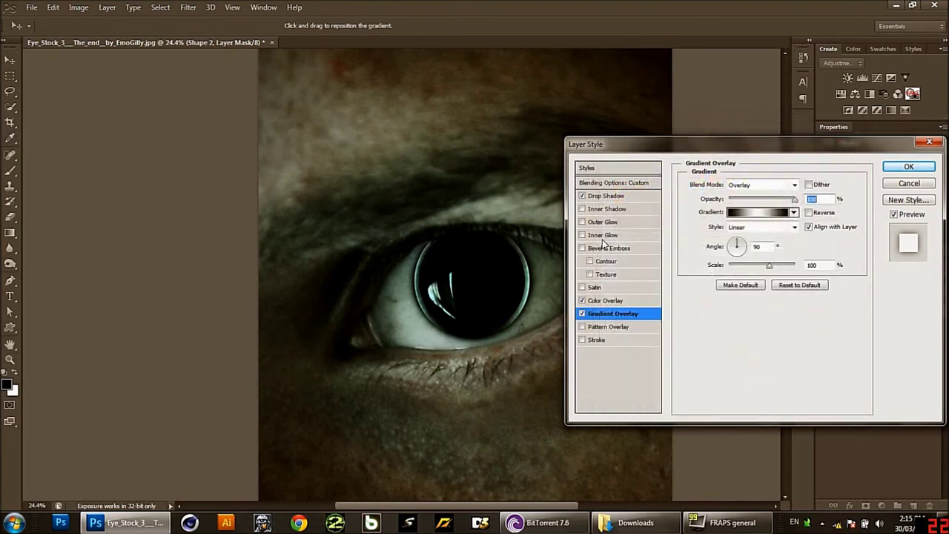
{"action": "left_click", "coordinate": [604, 221]}
{"action": "left_click_drag", "start_coordinate": [640, 144], "coordinate": [498, 172]}
{"action": "left_click", "coordinate": [746, 191]}
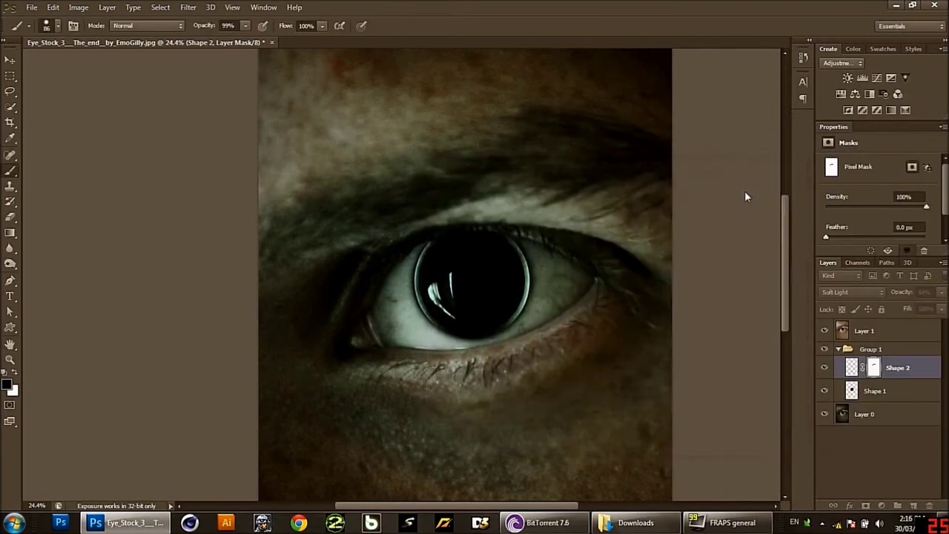
{"action": "left_click", "coordinate": [824, 369]}
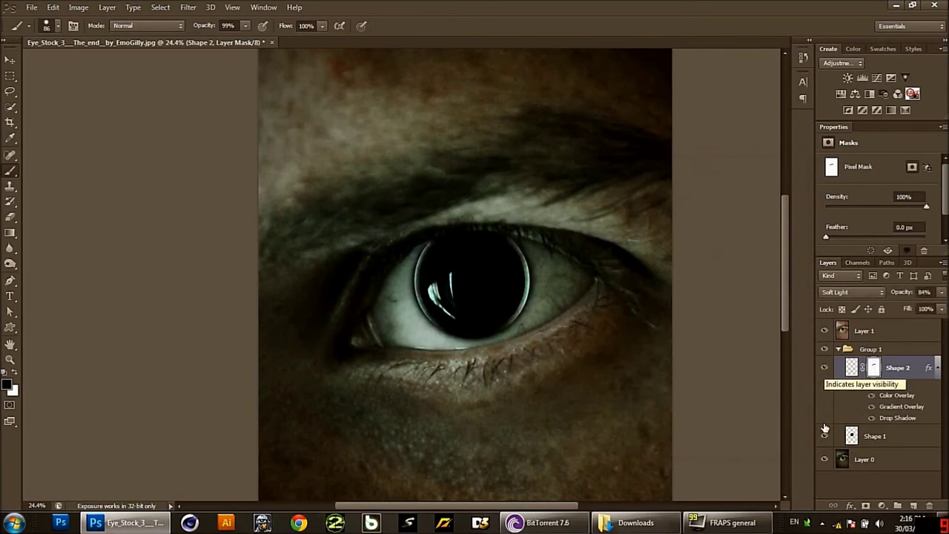
{"action": "left_click", "coordinate": [824, 435]}
{"action": "left_click", "coordinate": [824, 369]}
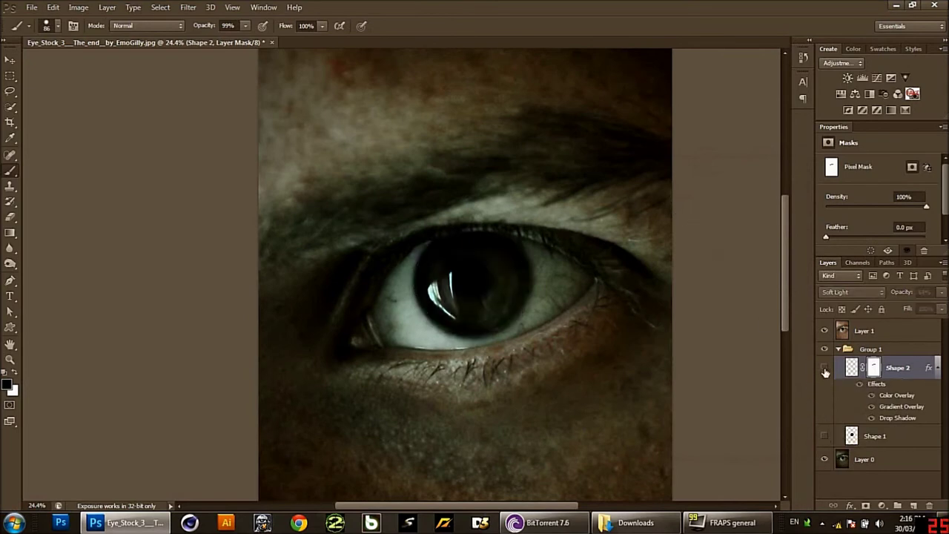
{"action": "left_click", "coordinate": [824, 369]}
{"action": "left_click", "coordinate": [825, 437]}
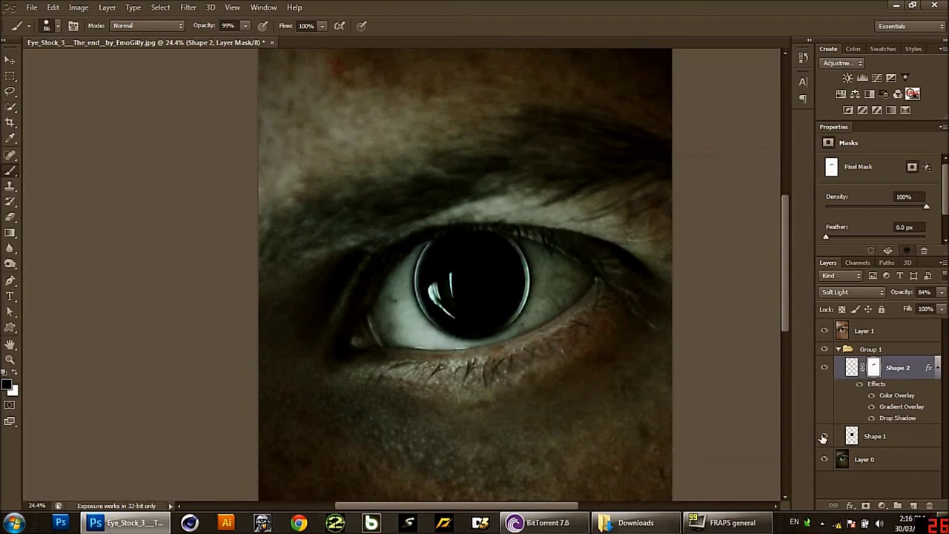
{"action": "left_click", "coordinate": [824, 436]}
- On a new layer, draw a circle over the pupil, centred and scaled to 88.68%
{"action": "left_click", "coordinate": [913, 505]}
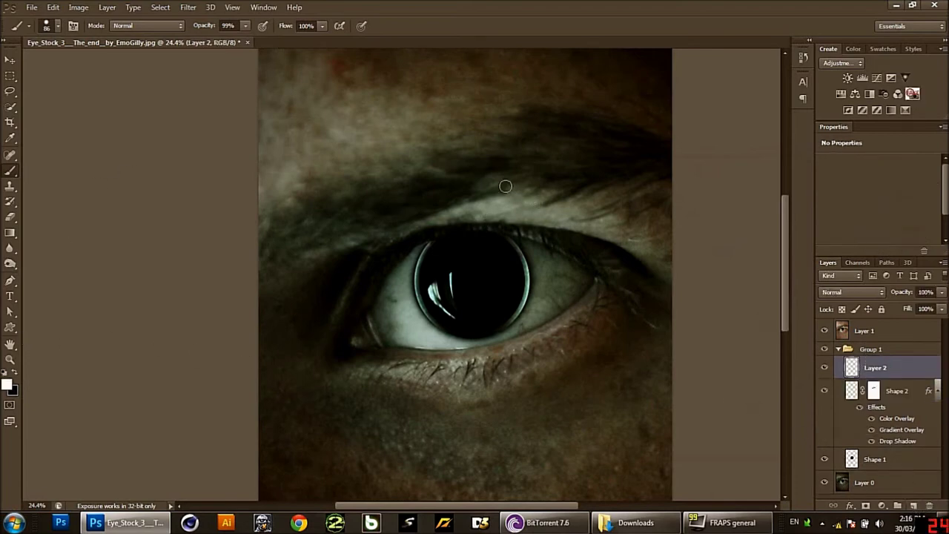
{"action": "left_click", "coordinate": [9, 327]}
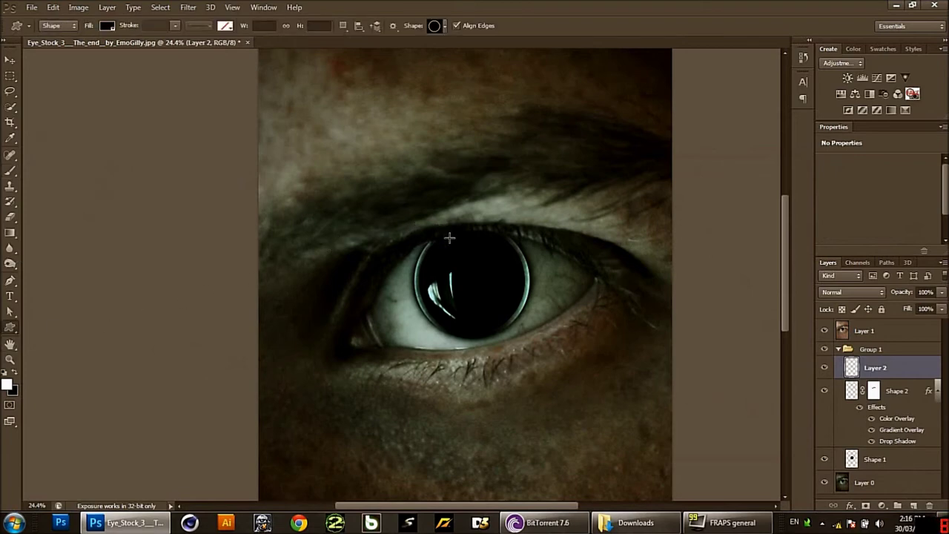
{"action": "left_click_drag", "start_coordinate": [417, 221], "coordinate": [543, 328]}
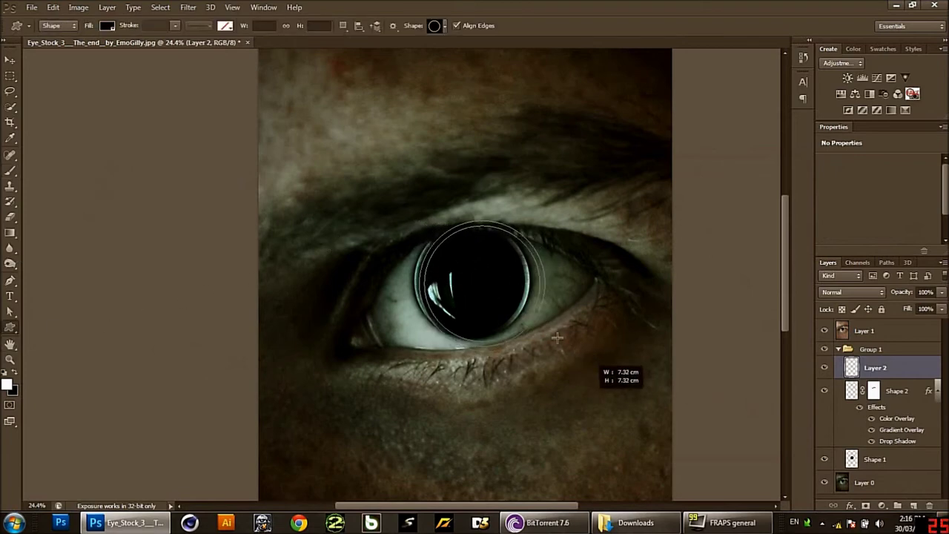
{"action": "left_click_drag", "start_coordinate": [542, 328], "coordinate": [532, 323]}
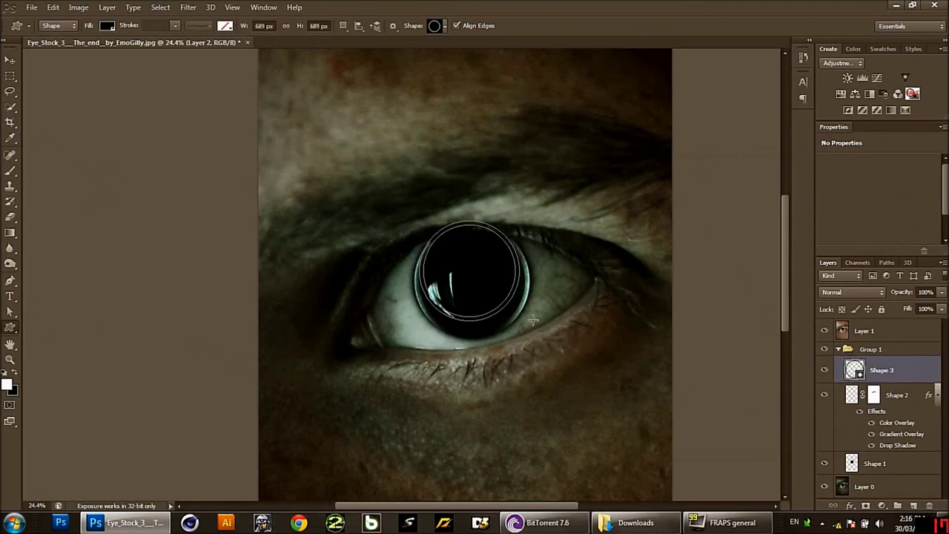
{"action": "key", "text": "ctrl+t"}
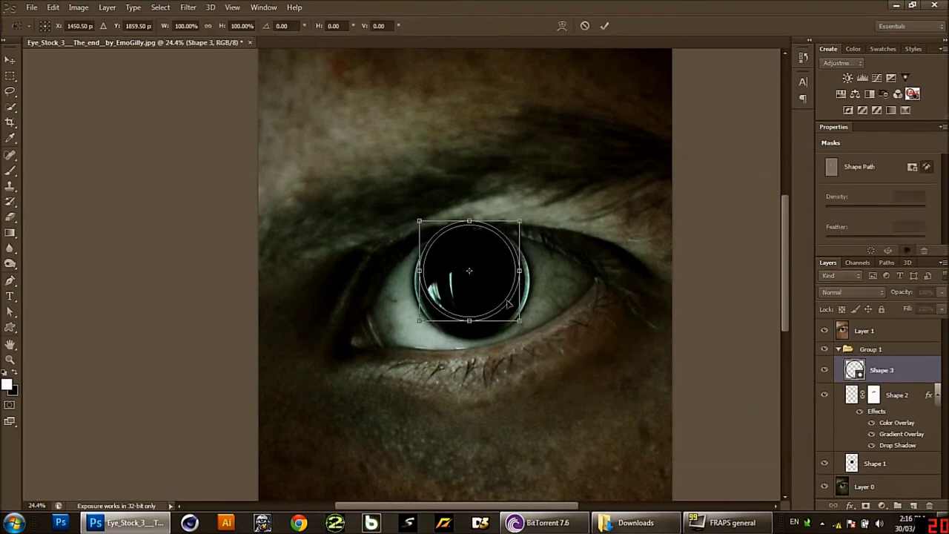
{"action": "left_click_drag", "start_coordinate": [516, 314], "coordinate": [520, 327]}
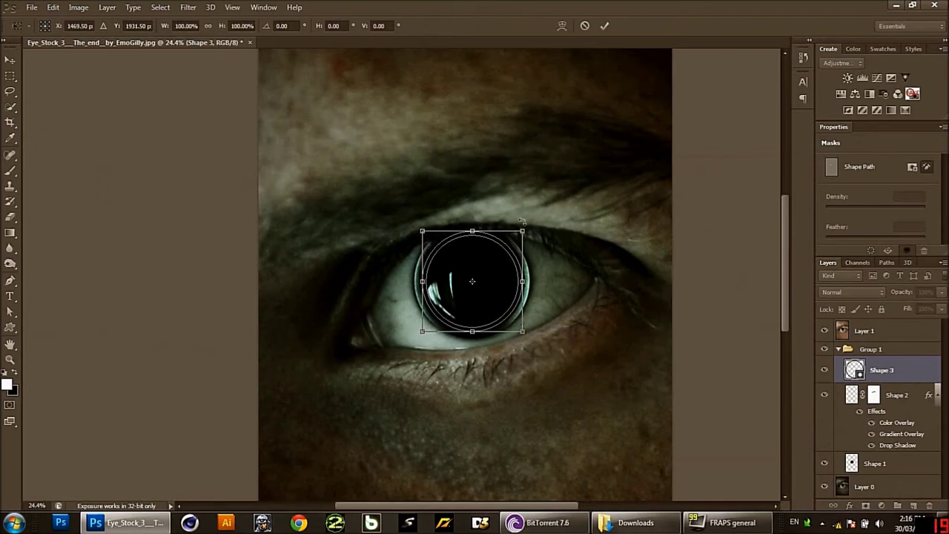
{"action": "left_click_drag", "start_coordinate": [523, 230], "coordinate": [516, 236]}
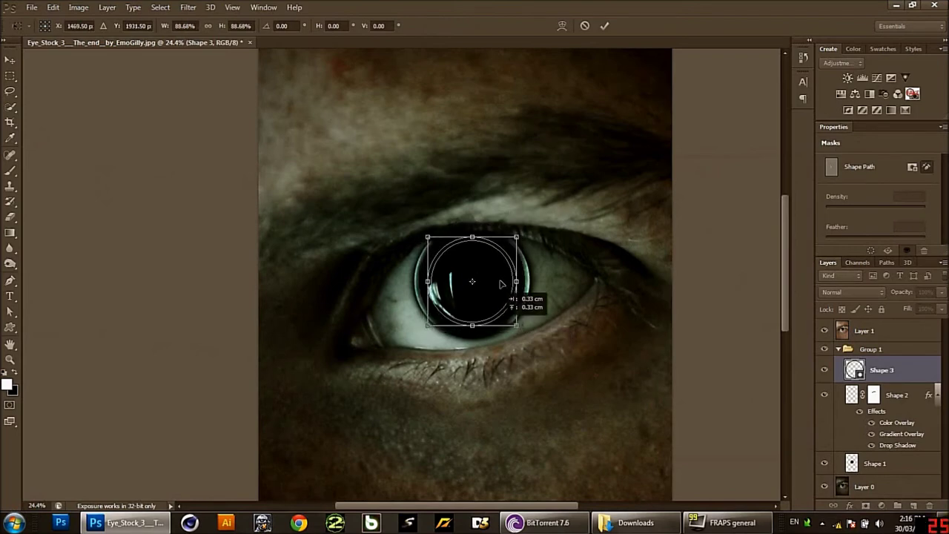
{"action": "key", "text": "Return"}
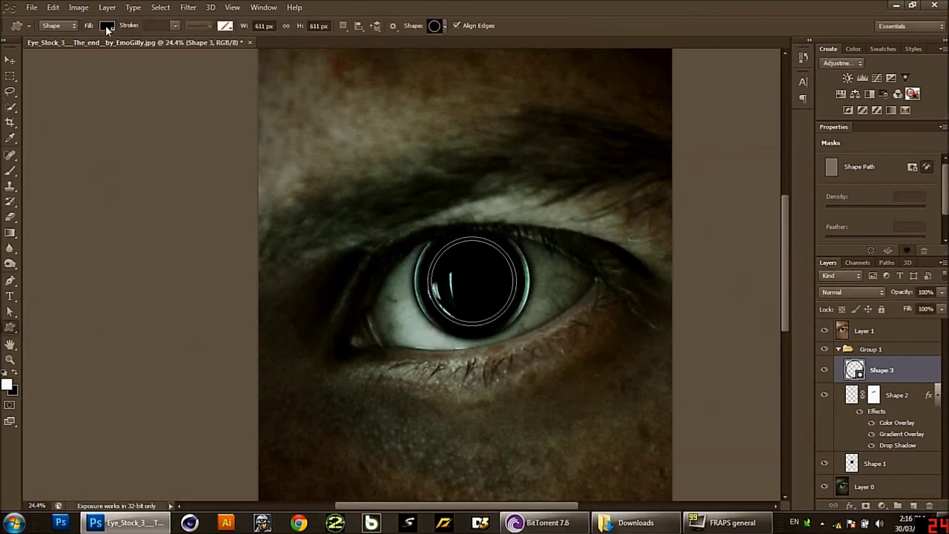
- Set the new circle's fill colour to white
{"action": "left_click", "coordinate": [105, 25]}
{"action": "left_click", "coordinate": [64, 91]}
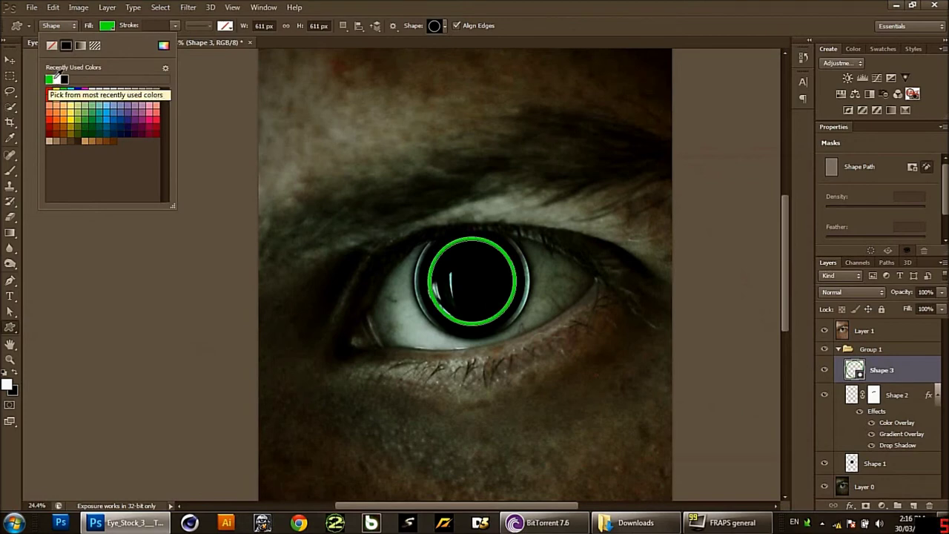
{"action": "left_click", "coordinate": [57, 78]}
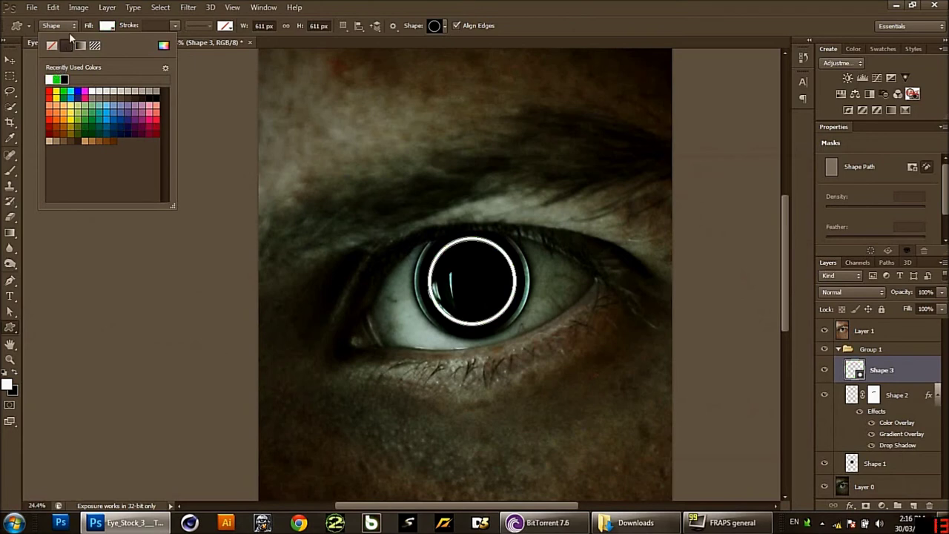
{"action": "left_click", "coordinate": [75, 25]}
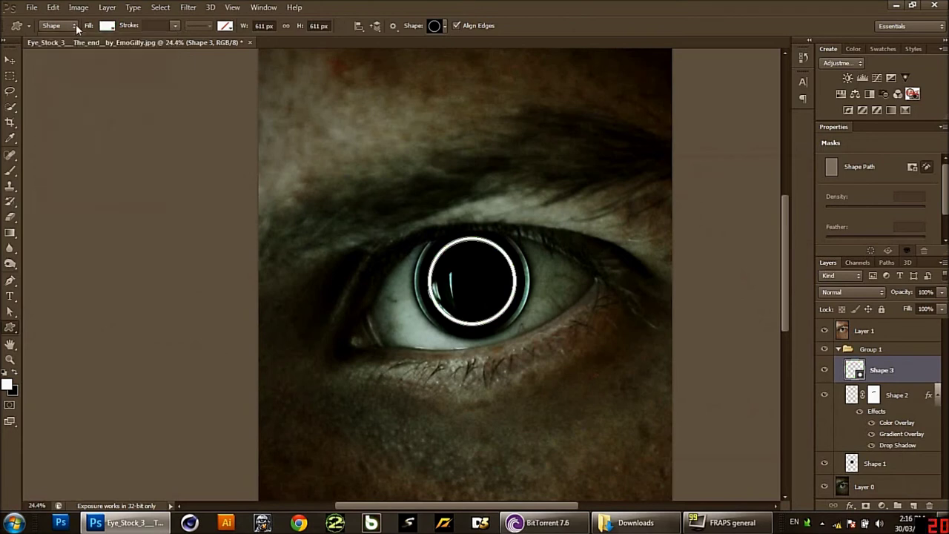
- Duplicate the Shape 3 layer as Shape 3 copy
{"action": "right_click", "coordinate": [908, 368]}
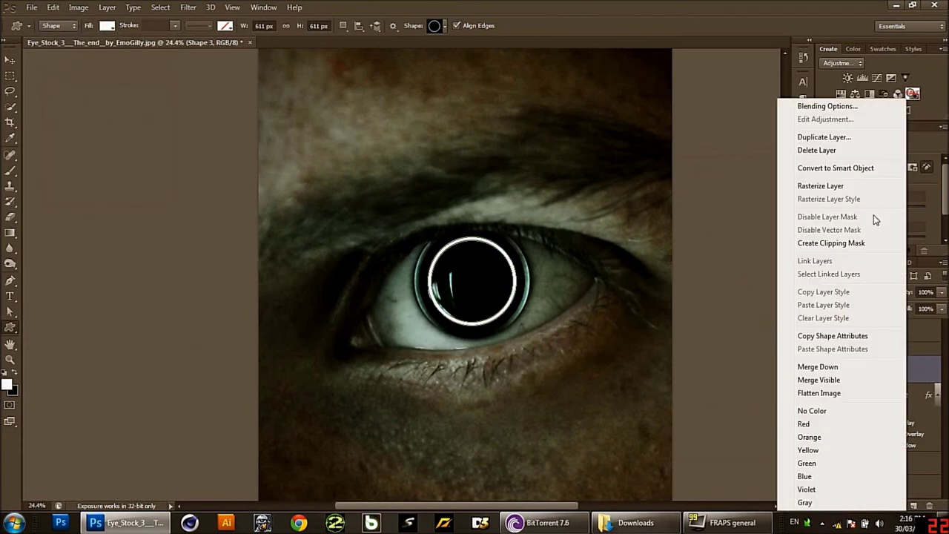
{"action": "left_click", "coordinate": [851, 140]}
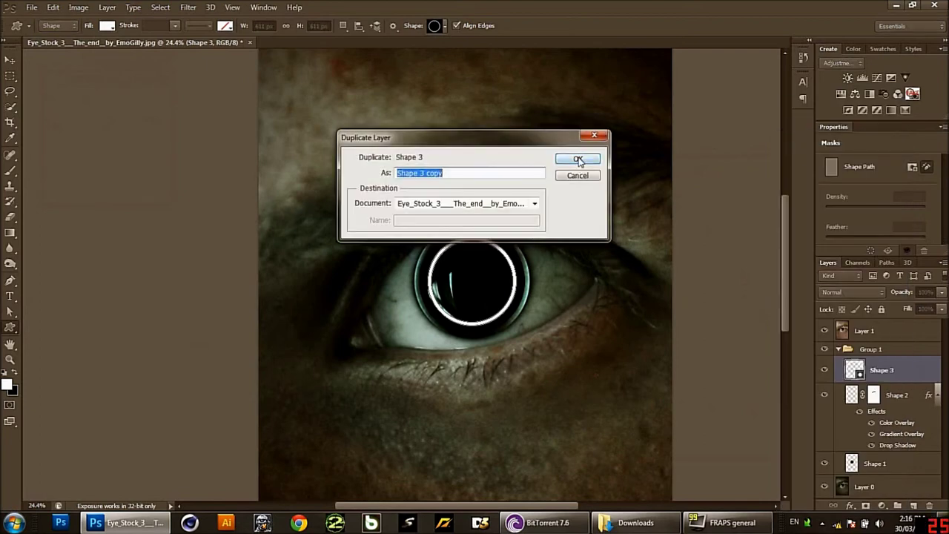
{"action": "left_click", "coordinate": [576, 157]}
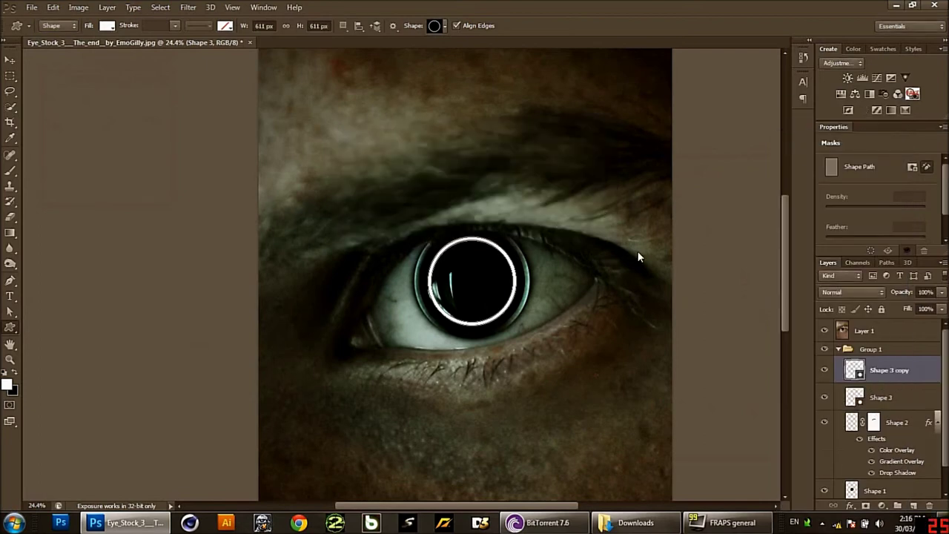
- Rasterize the Shape 3 copy layer
{"action": "right_click", "coordinate": [880, 373]}
{"action": "left_click", "coordinate": [890, 375]}
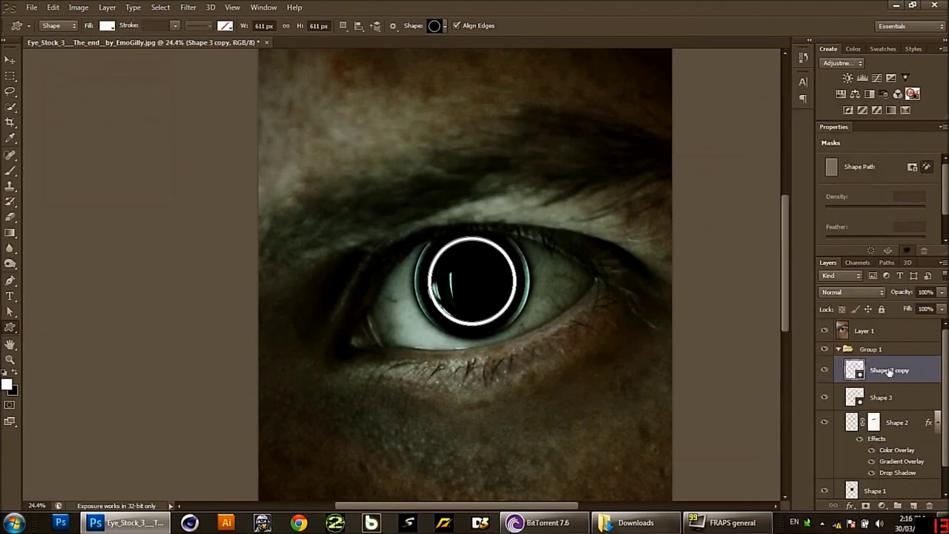
{"action": "right_click", "coordinate": [890, 372]}
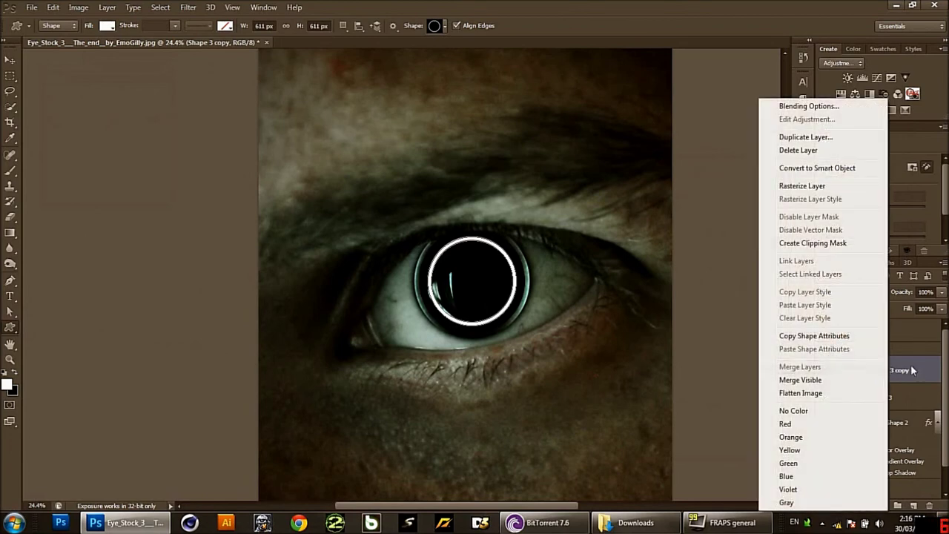
{"action": "left_click", "coordinate": [834, 186]}
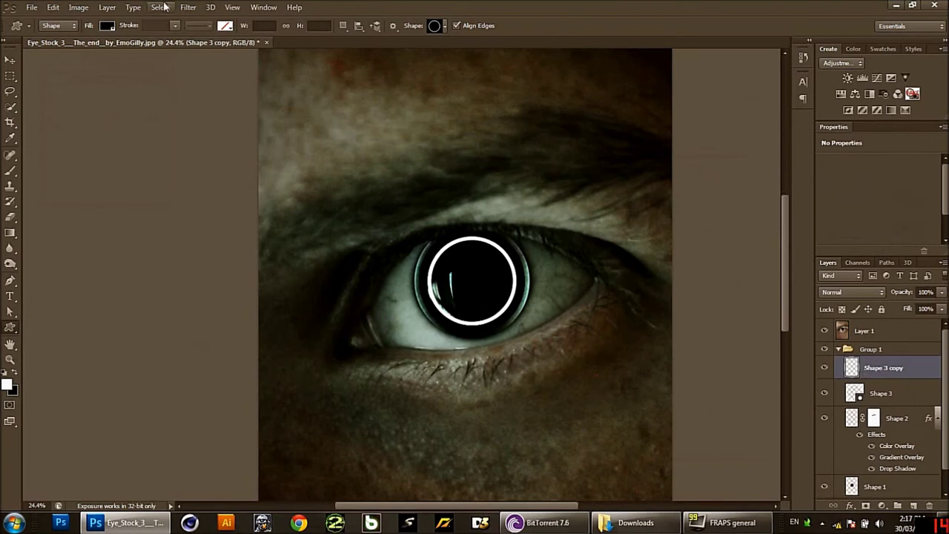
- Apply a Gaussian Blur with a 33.2 px radius to Shape 3 copy
{"action": "left_click", "coordinate": [188, 8]}
{"action": "mouse_move", "coordinate": [194, 127]}
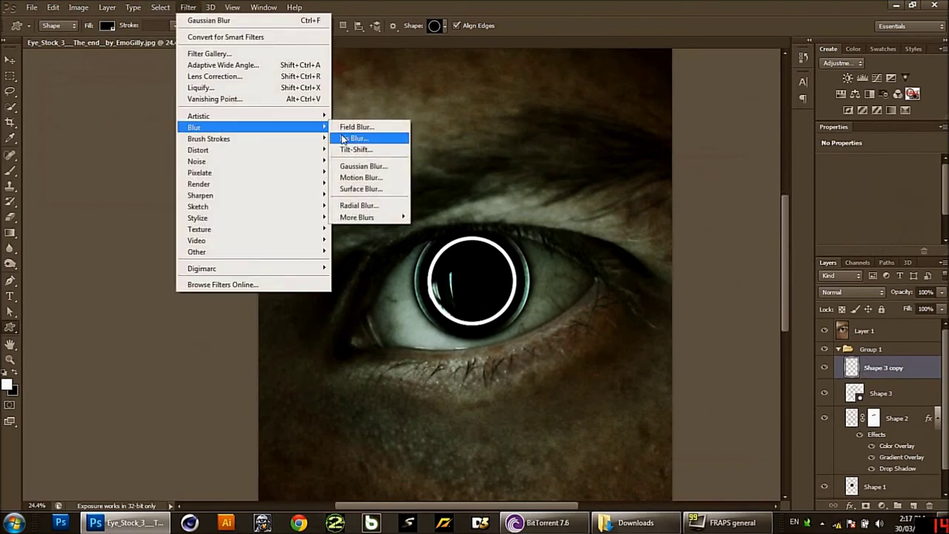
{"action": "left_click", "coordinate": [371, 167]}
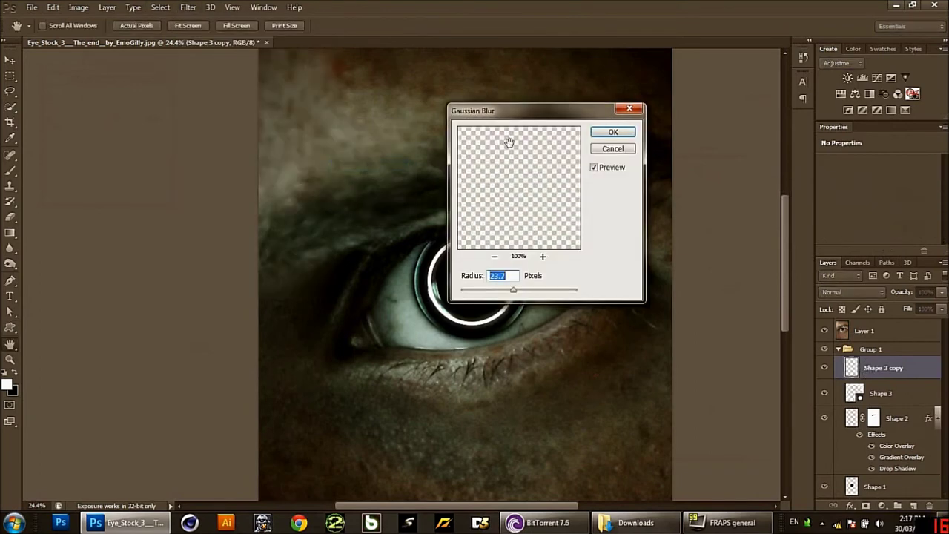
{"action": "left_click_drag", "start_coordinate": [510, 115], "coordinate": [671, 121]}
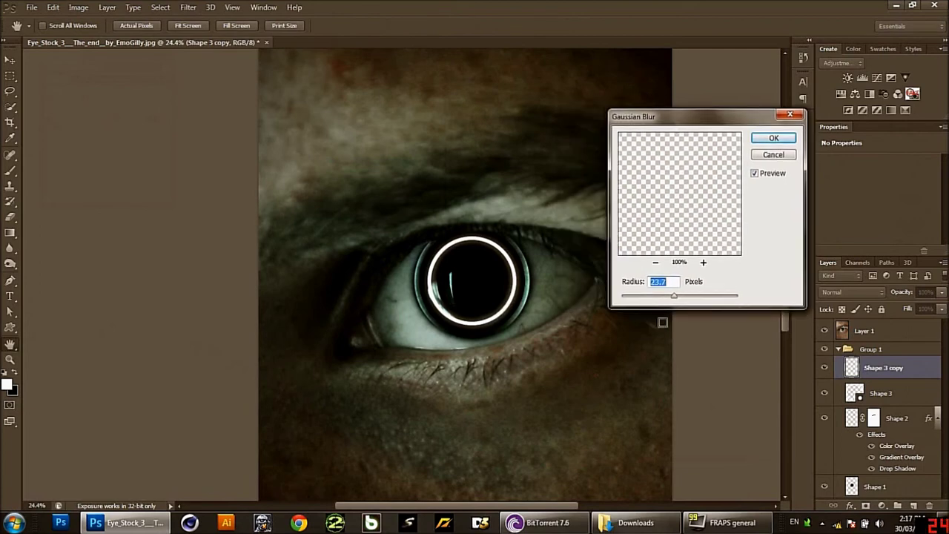
{"action": "left_click_drag", "start_coordinate": [675, 297], "coordinate": [676, 296]}
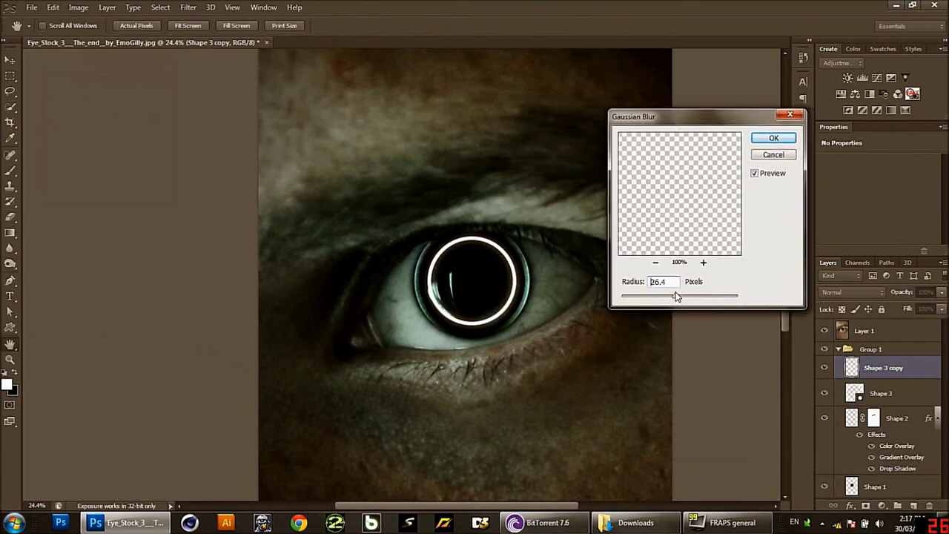
{"action": "left_click", "coordinate": [764, 137]}
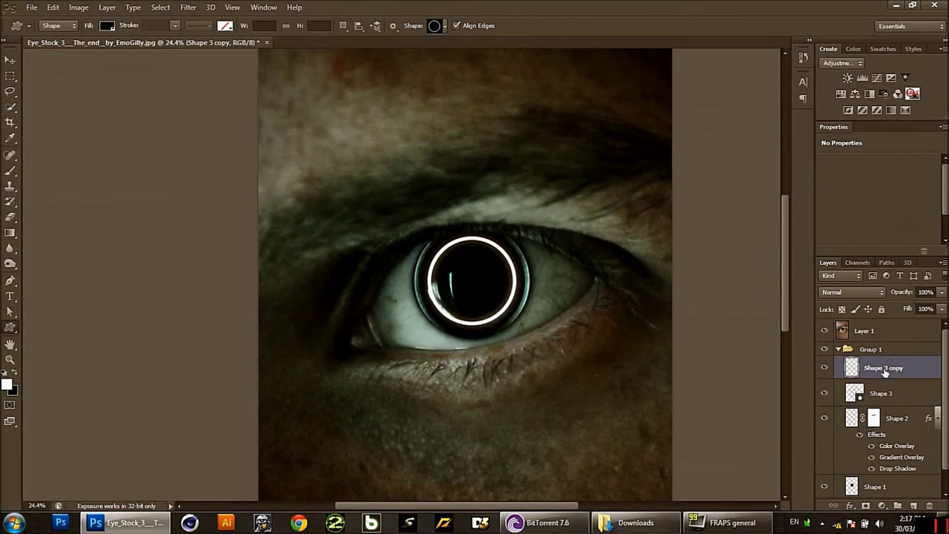
- Switch Shape 3 copy's blend mode from Soft Light to Pin Light, then select Shape 3
{"action": "left_click", "coordinate": [852, 292]}
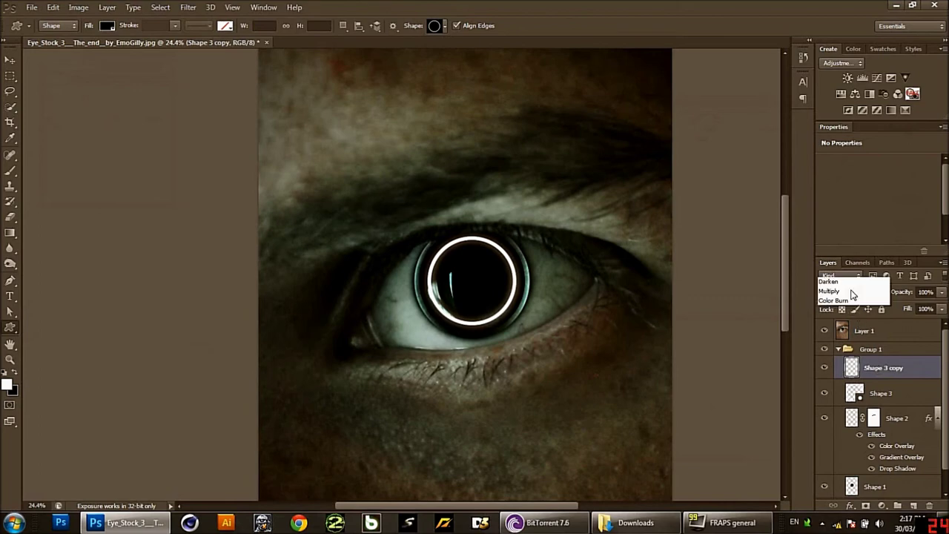
{"action": "left_click", "coordinate": [845, 161]}
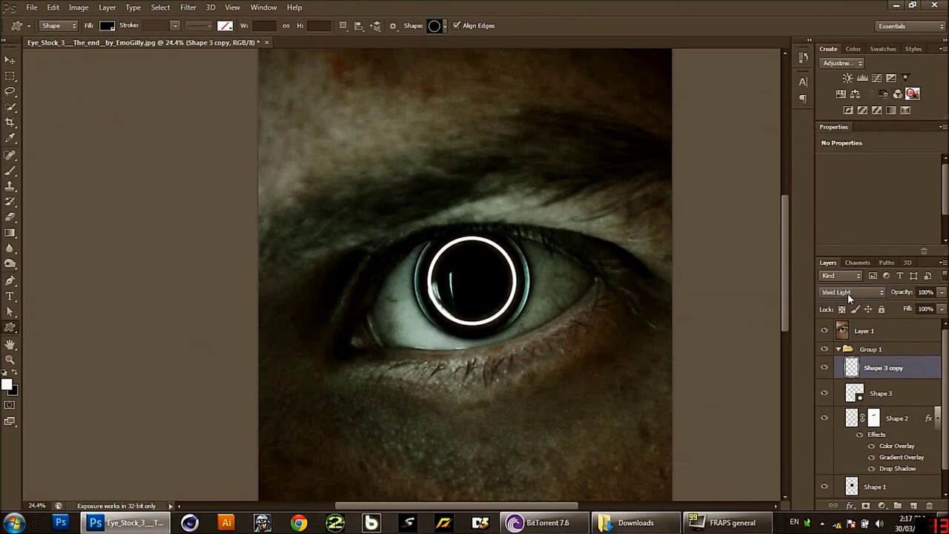
{"action": "scroll", "coordinate": [847, 293], "scroll_direction": "down", "scroll_amount": 3}
{"action": "left_click", "coordinate": [866, 363]}
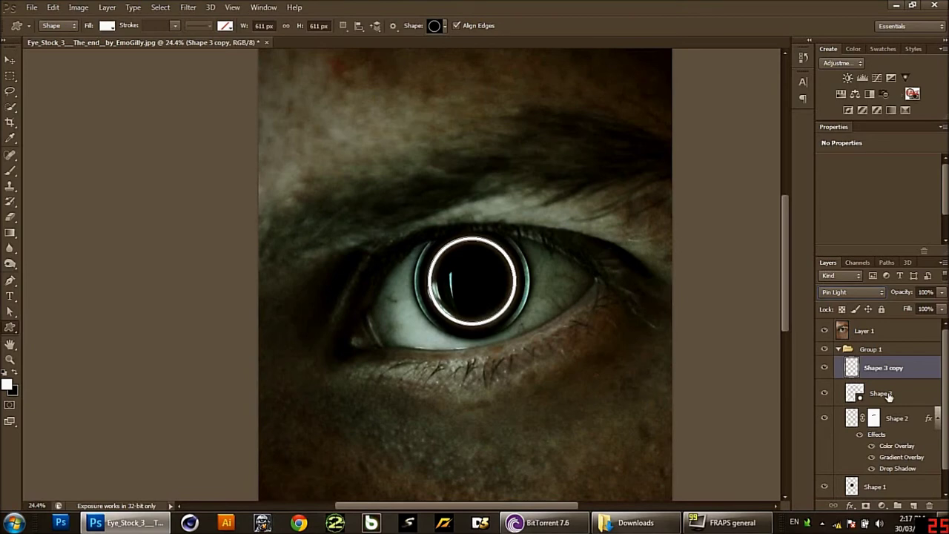
{"action": "left_click", "coordinate": [889, 397]}
- Rasterize Shape 3 and add a Gradient Overlay blended in Overlay mode
{"action": "right_click", "coordinate": [888, 395]}
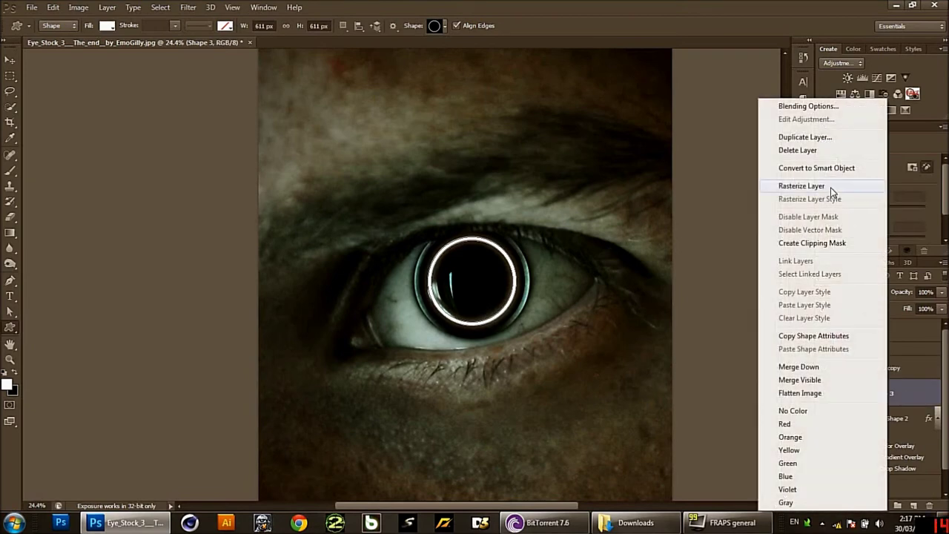
{"action": "left_click", "coordinate": [811, 186]}
{"action": "right_click", "coordinate": [877, 385]}
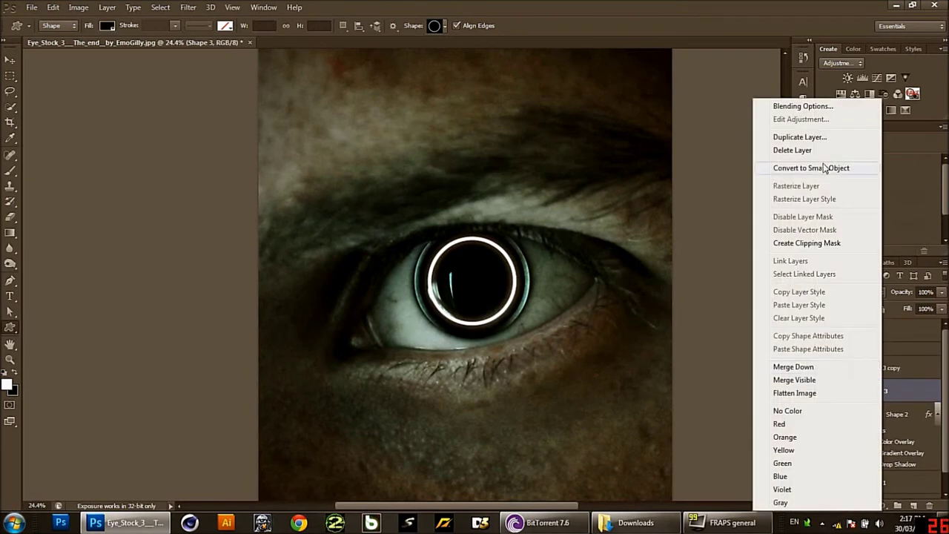
{"action": "left_click", "coordinate": [807, 107]}
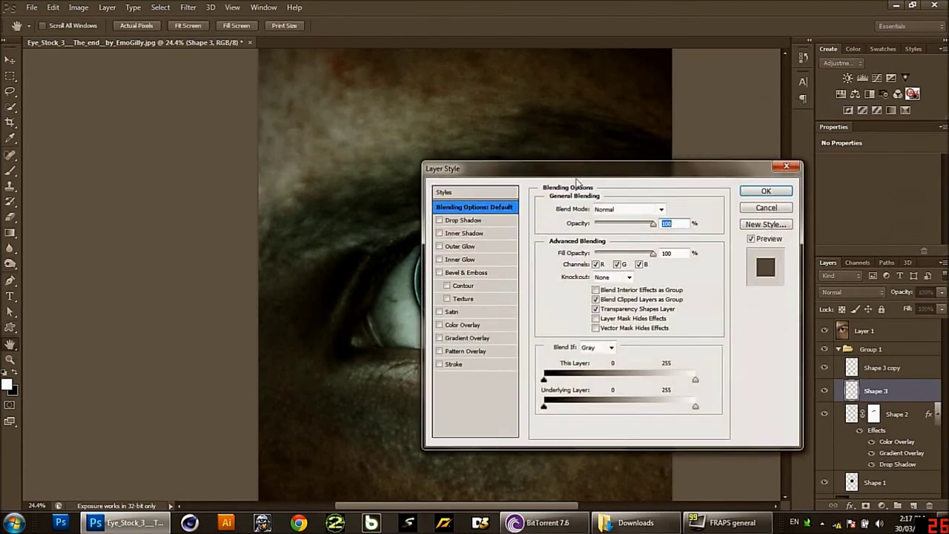
{"action": "left_click_drag", "start_coordinate": [575, 159], "coordinate": [745, 121]}
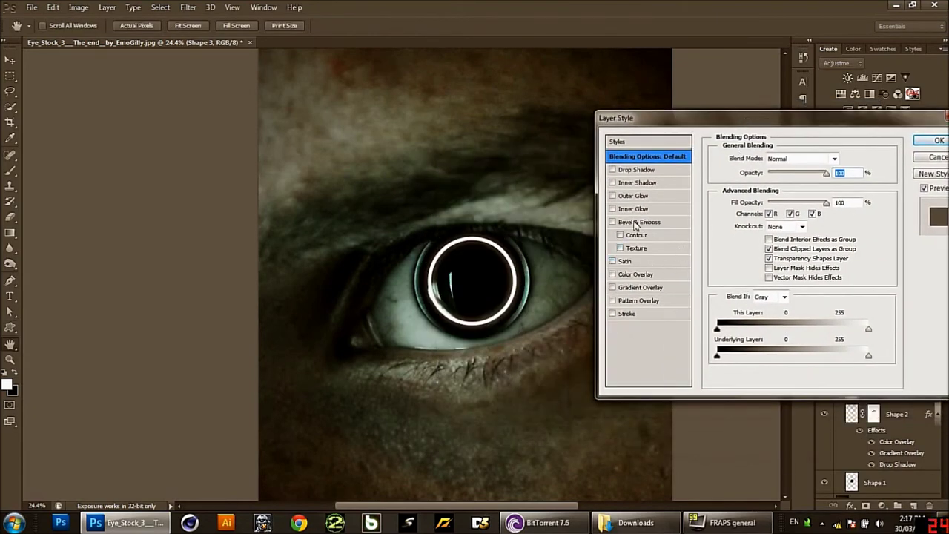
{"action": "left_click", "coordinate": [622, 287]}
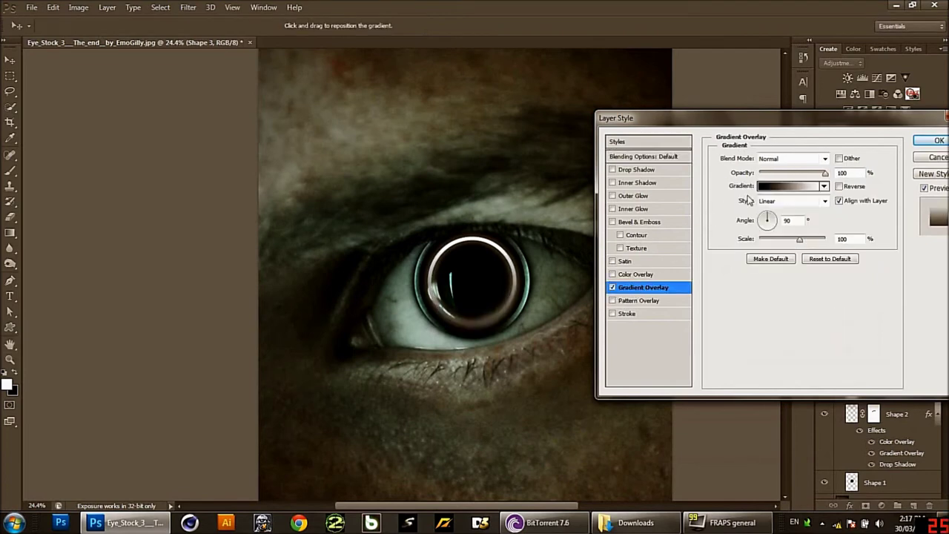
{"action": "left_click", "coordinate": [804, 158]}
{"action": "left_click", "coordinate": [771, 315]}
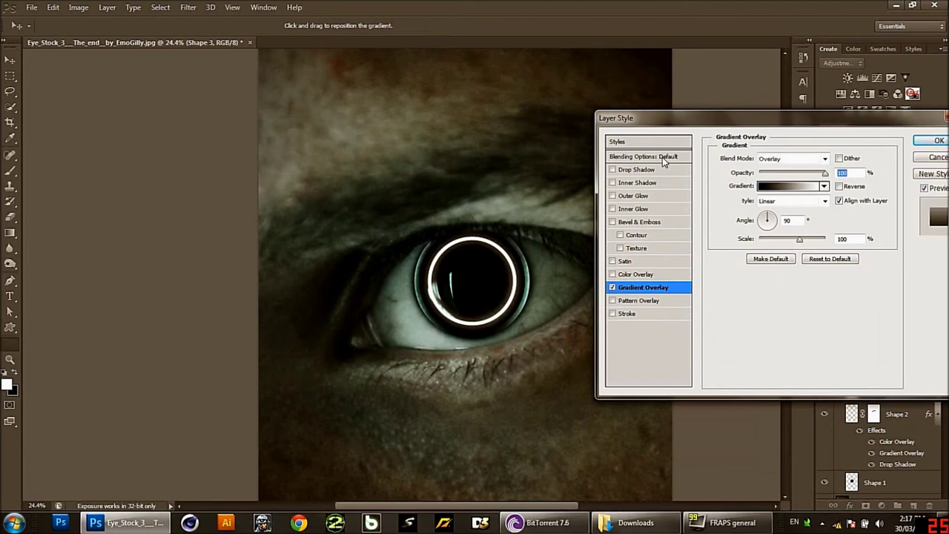
- Set Shape 3's blend mode to Hard Light and enable a red Color Overlay
{"action": "left_click", "coordinate": [662, 157]}
{"action": "left_click", "coordinate": [801, 158]}
{"action": "left_click", "coordinate": [790, 319]}
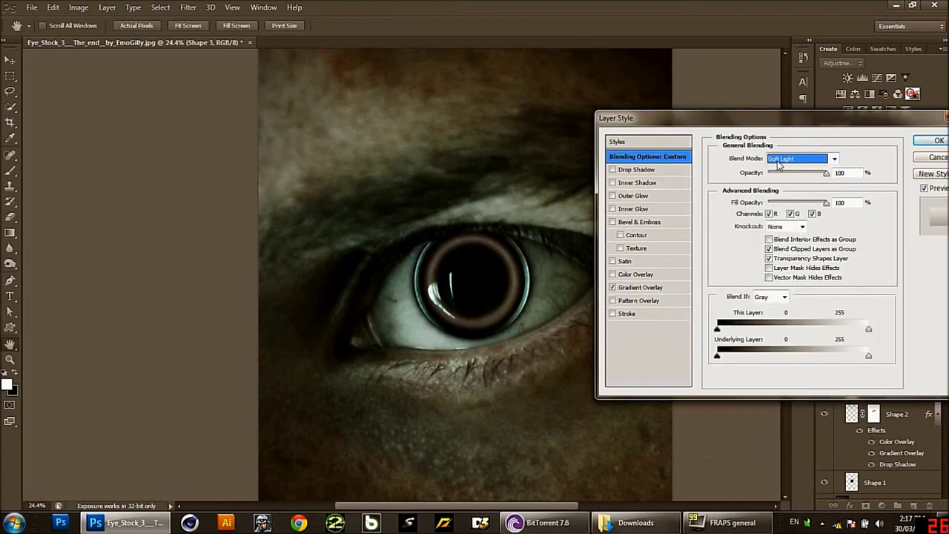
{"action": "key", "text": "Down"}
{"action": "key", "text": "Down"}
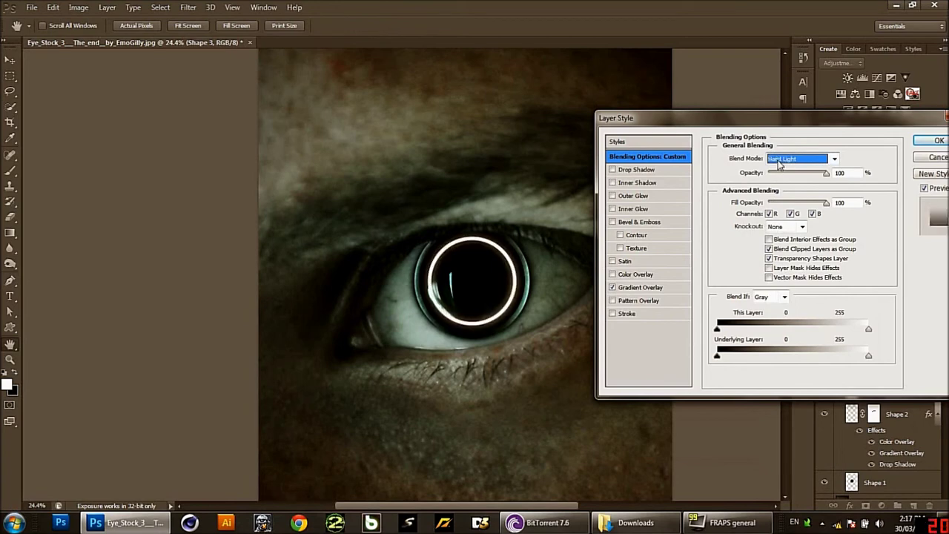
{"action": "key", "text": "Up"}
{"action": "key", "text": "Down"}
{"action": "left_click_drag", "start_coordinate": [790, 175], "coordinate": [839, 173]}
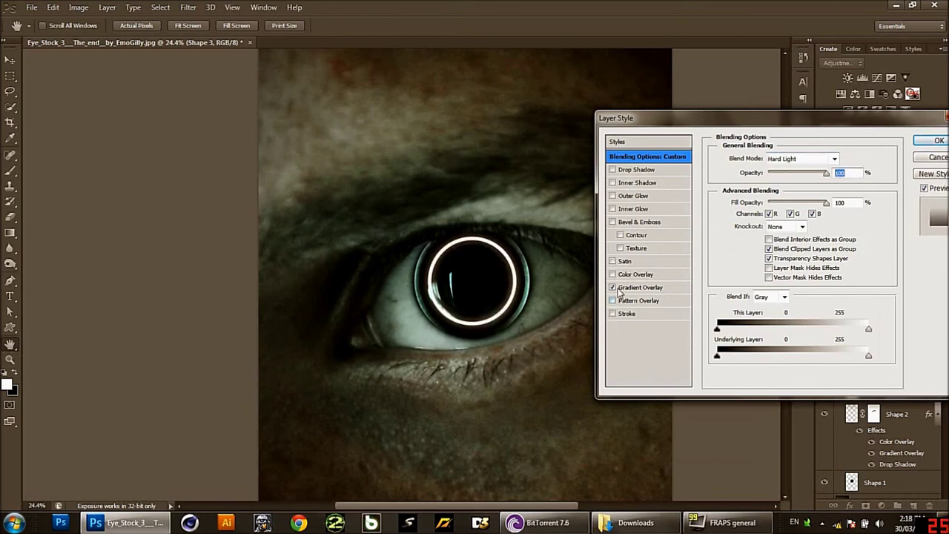
{"action": "left_click", "coordinate": [612, 274]}
- Change the Color Overlay colour to bright green (00ff42)
{"action": "left_click", "coordinate": [613, 274]}
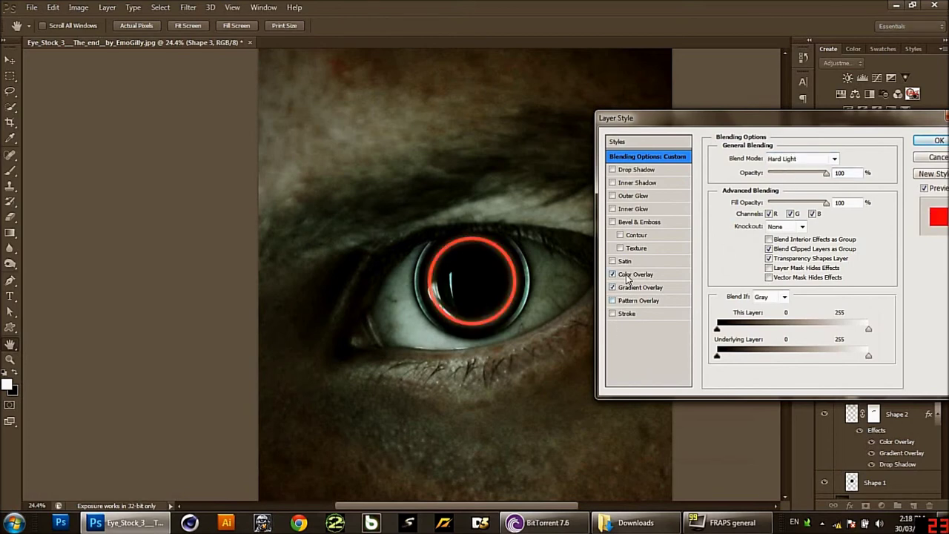
{"action": "left_click", "coordinate": [844, 158]}
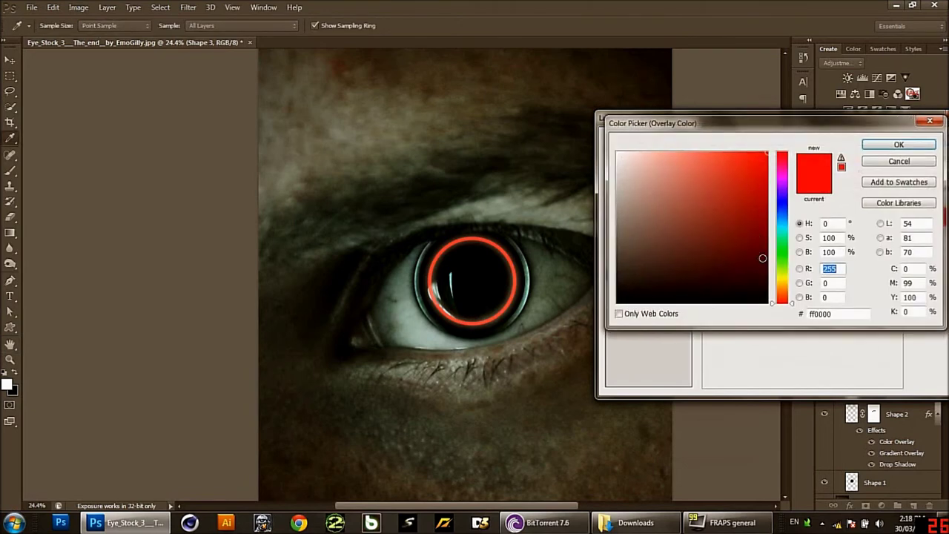
{"action": "left_click", "coordinate": [785, 247]}
{"action": "left_click", "coordinate": [734, 236]}
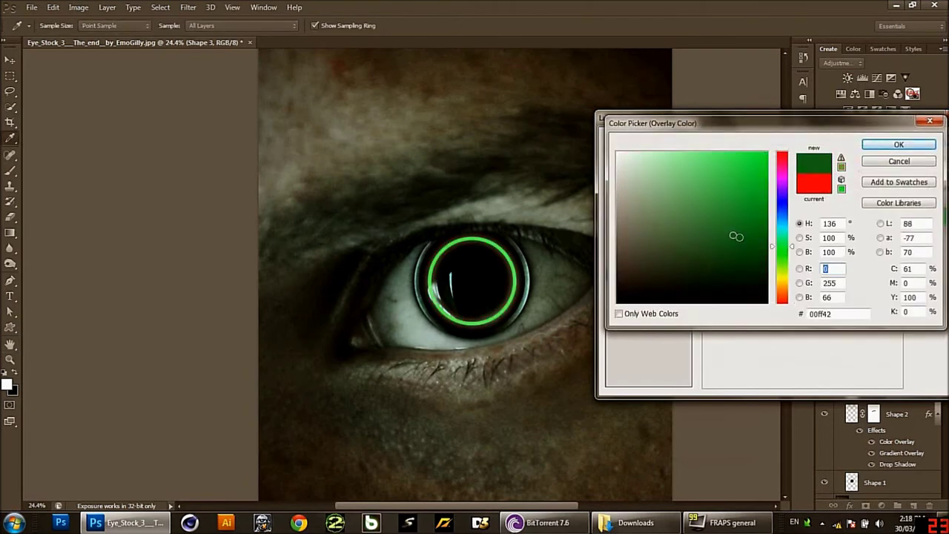
{"action": "left_click", "coordinate": [767, 153]}
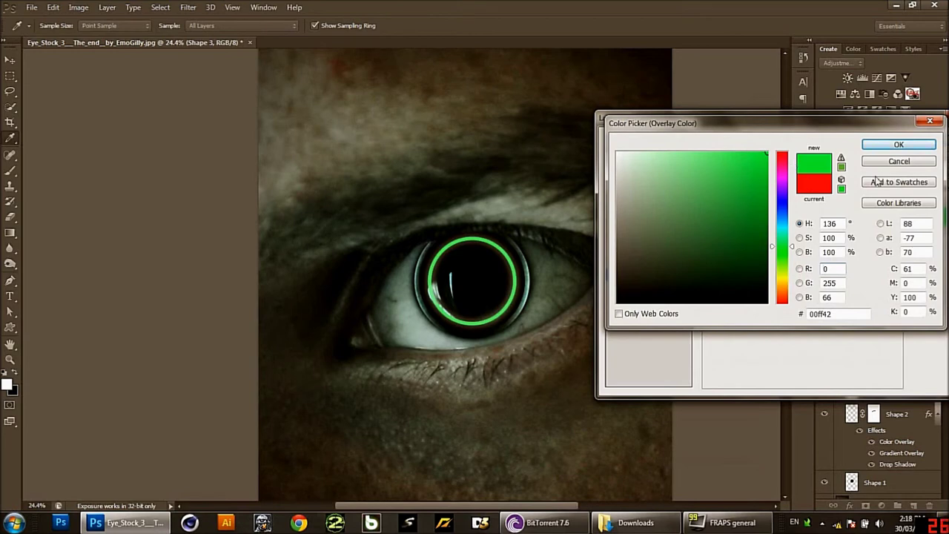
{"action": "left_click", "coordinate": [893, 145]}
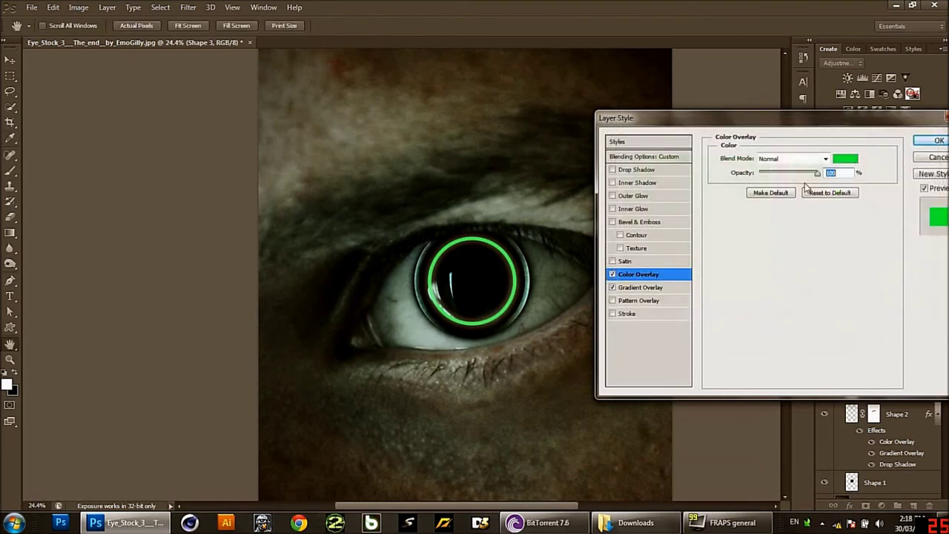
- Set the green Color Overlay's blend mode to Pin Light
{"action": "left_click", "coordinate": [662, 157]}
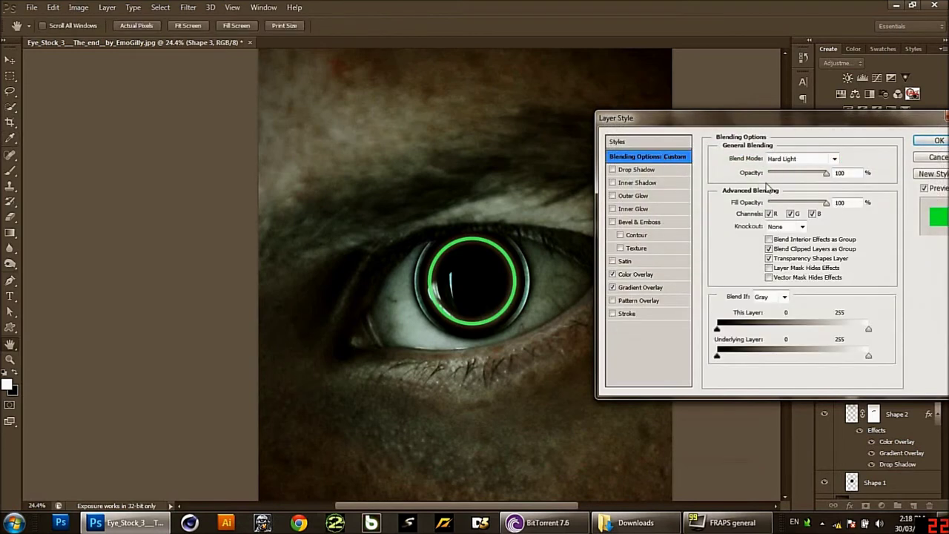
{"action": "scroll", "coordinate": [793, 160], "scroll_direction": "down", "scroll_amount": 1}
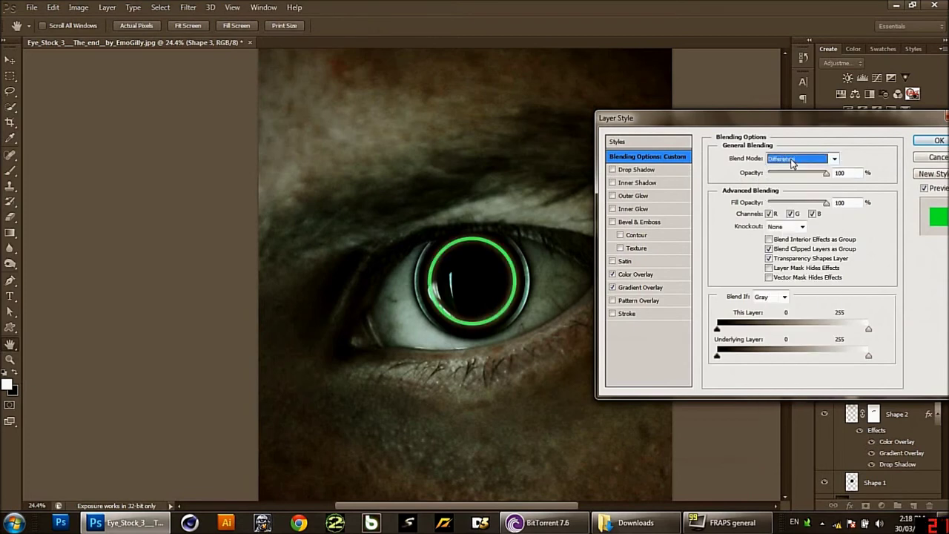
{"action": "left_click", "coordinate": [642, 274]}
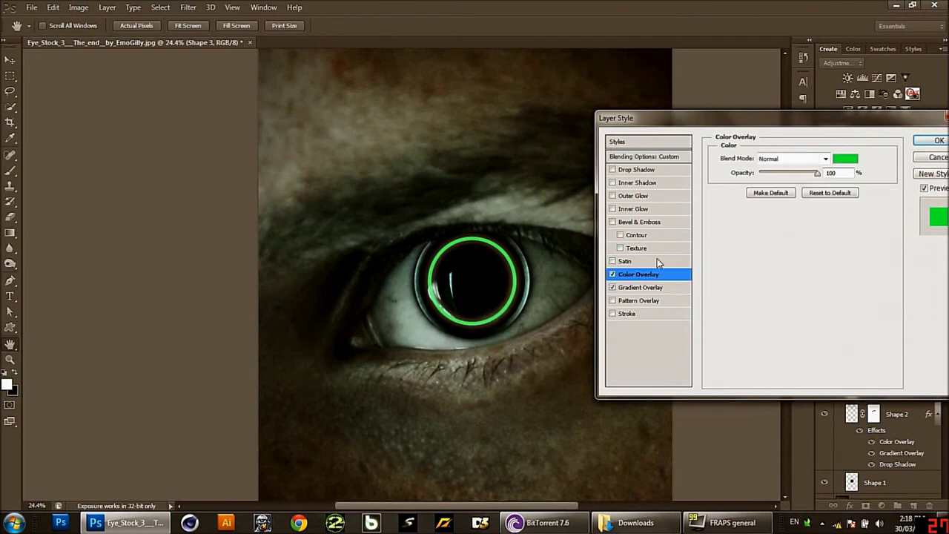
{"action": "left_click", "coordinate": [792, 158]}
{"action": "left_click", "coordinate": [771, 323]}
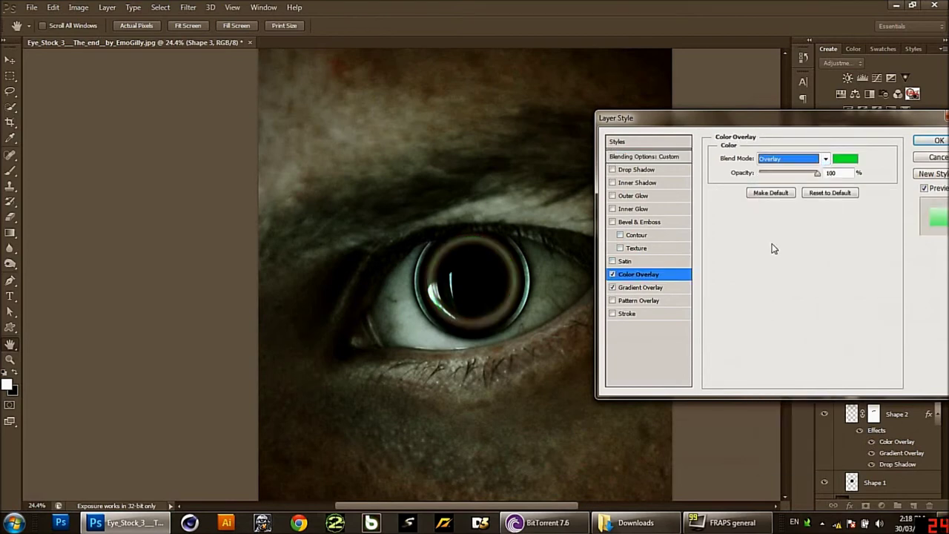
{"action": "scroll", "coordinate": [770, 166], "scroll_direction": "down", "scroll_amount": 1}
{"action": "scroll", "coordinate": [770, 166], "scroll_direction": "up", "scroll_amount": 1}
{"action": "scroll", "coordinate": [771, 166], "scroll_direction": "down", "scroll_amount": 2}
{"action": "scroll", "coordinate": [770, 167], "scroll_direction": "down", "scroll_amount": 1}
{"action": "scroll", "coordinate": [771, 166], "scroll_direction": "down", "scroll_amount": 1}
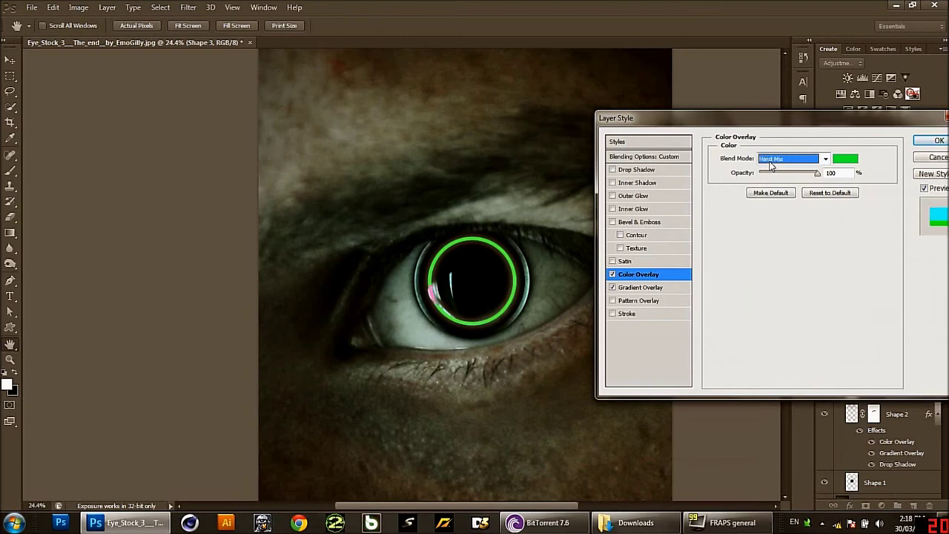
{"action": "scroll", "coordinate": [770, 166], "scroll_direction": "up", "scroll_amount": 2}
{"action": "left_click_drag", "start_coordinate": [731, 121], "coordinate": [690, 124]}
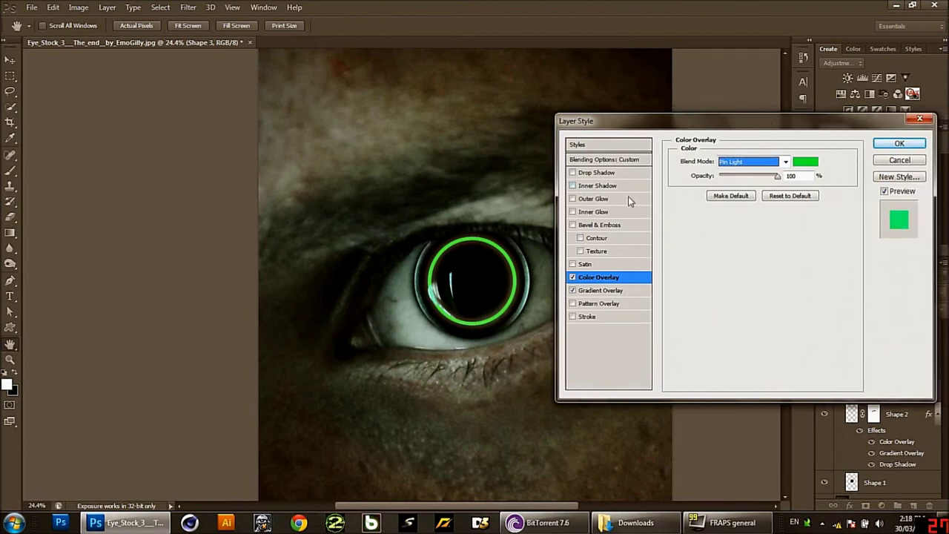
- Enable Outer Glow on the ring, enlarge it and try Hard Light blending
{"action": "left_click", "coordinate": [572, 199]}
{"action": "left_click_drag", "start_coordinate": [723, 264], "coordinate": [736, 265]}
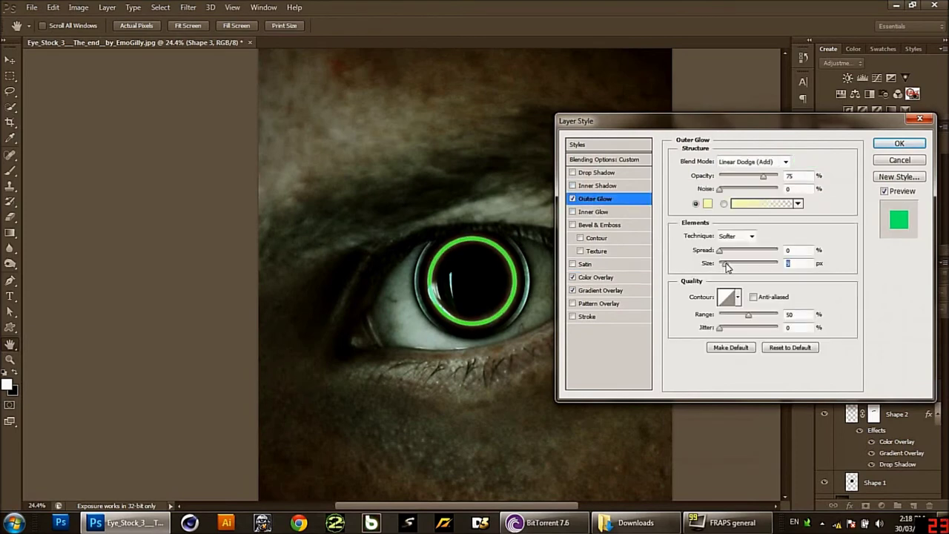
{"action": "left_click", "coordinate": [733, 161]}
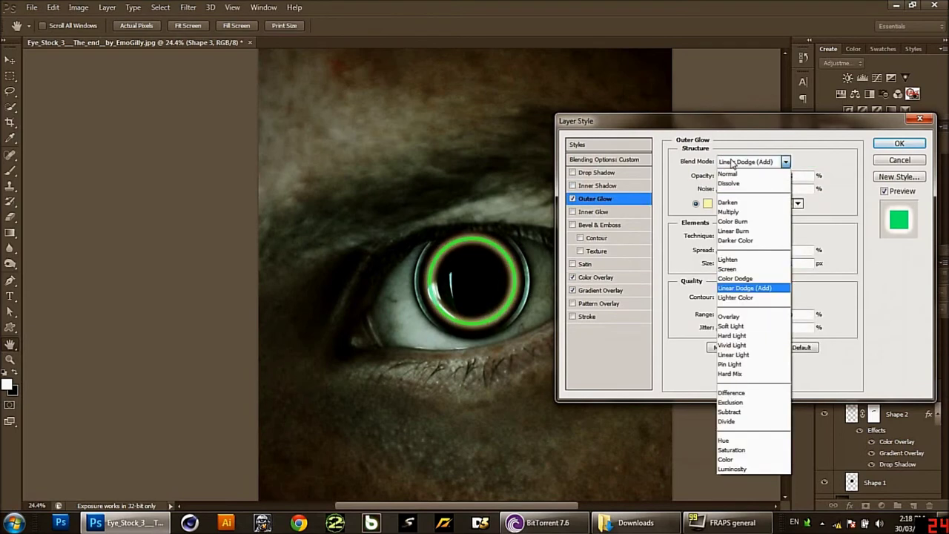
{"action": "left_click", "coordinate": [740, 333]}
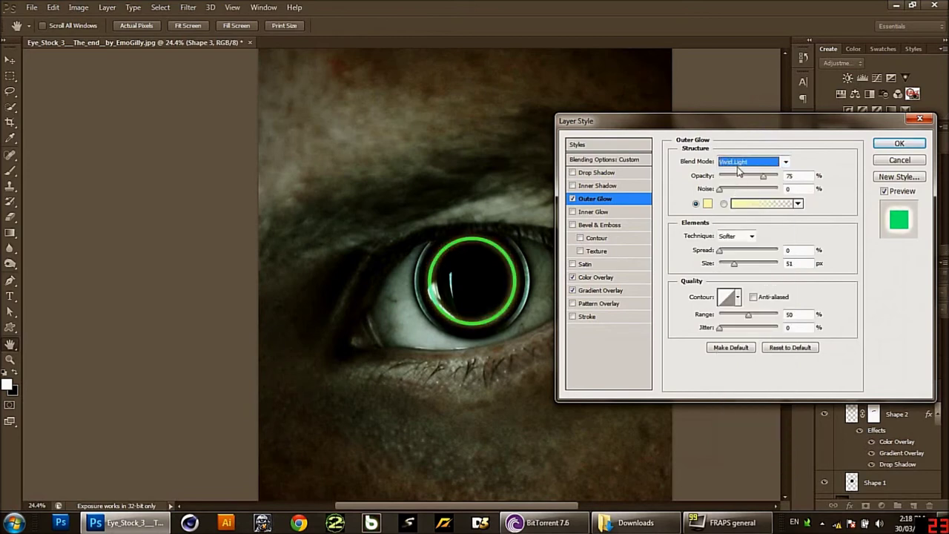
{"action": "key", "text": "Down"}
{"action": "key", "text": "Down"}
{"action": "key", "text": "Down"}
- Change the ring's Color Overlay colour to white
{"action": "left_click", "coordinate": [595, 277]}
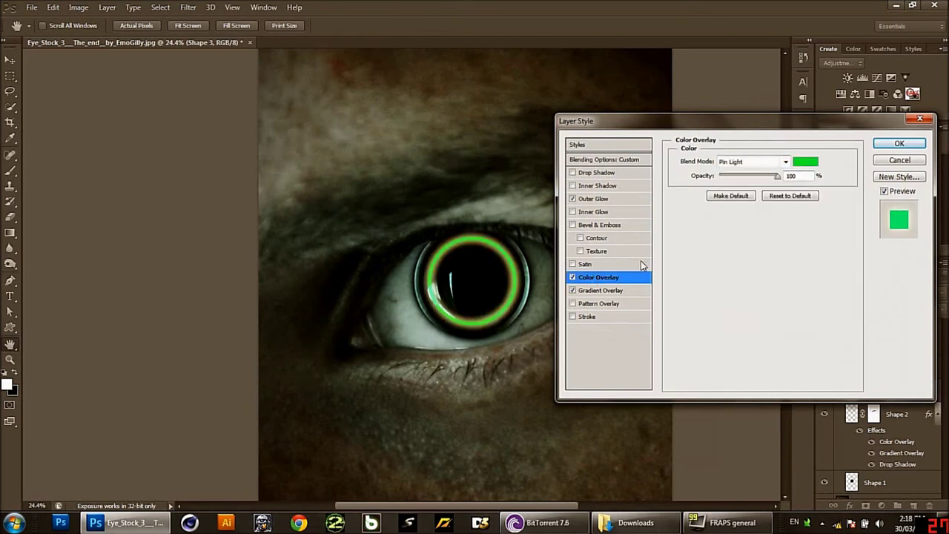
{"action": "left_click", "coordinate": [799, 165]}
{"action": "left_click", "coordinate": [617, 153]}
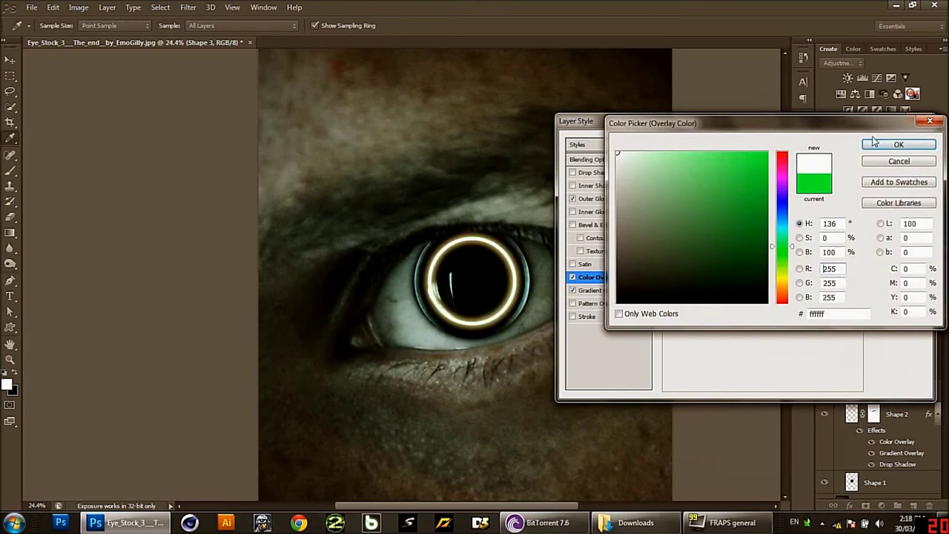
{"action": "left_click", "coordinate": [894, 144]}
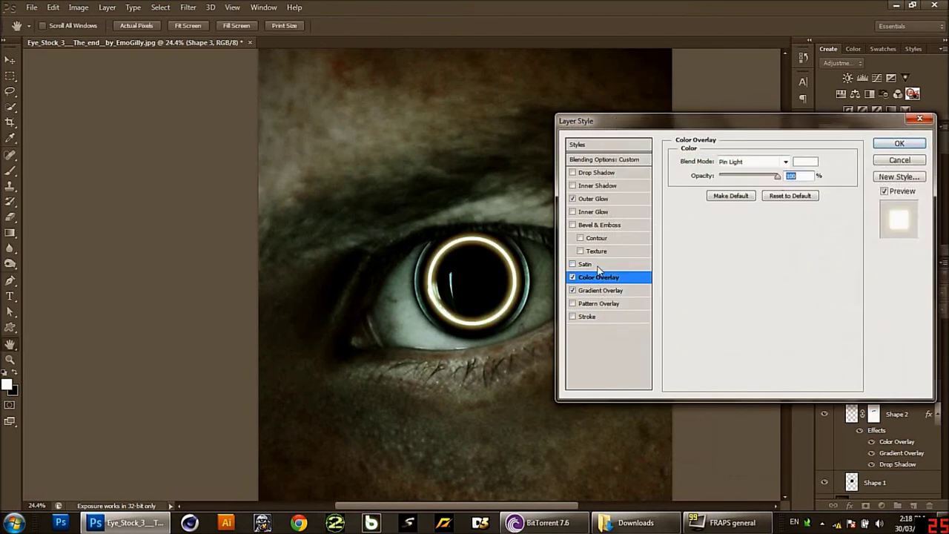
- Set the Outer Glow colour to a bright cyan, after sampling teals from the iris
{"action": "left_click", "coordinate": [591, 200]}
{"action": "left_click", "coordinate": [701, 216]}
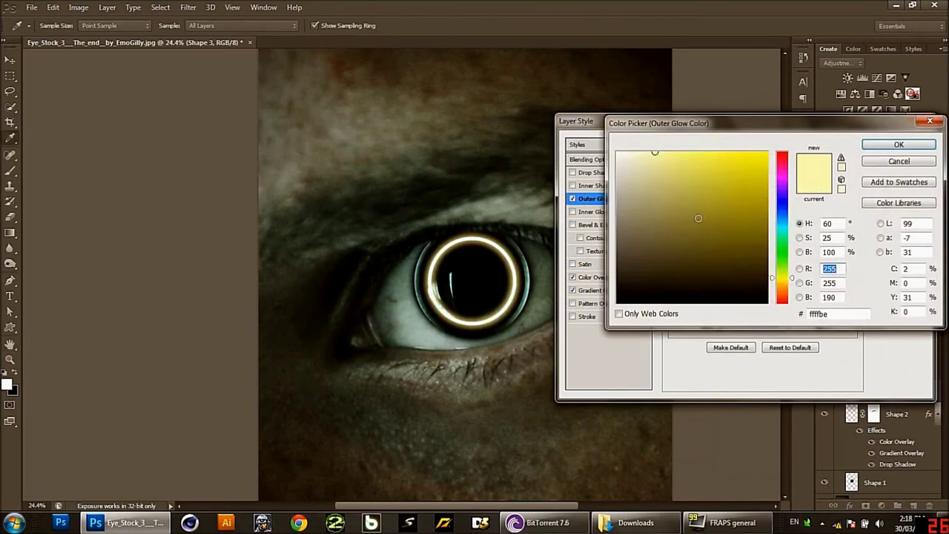
{"action": "left_click", "coordinate": [782, 220]}
{"action": "left_click", "coordinate": [675, 153]}
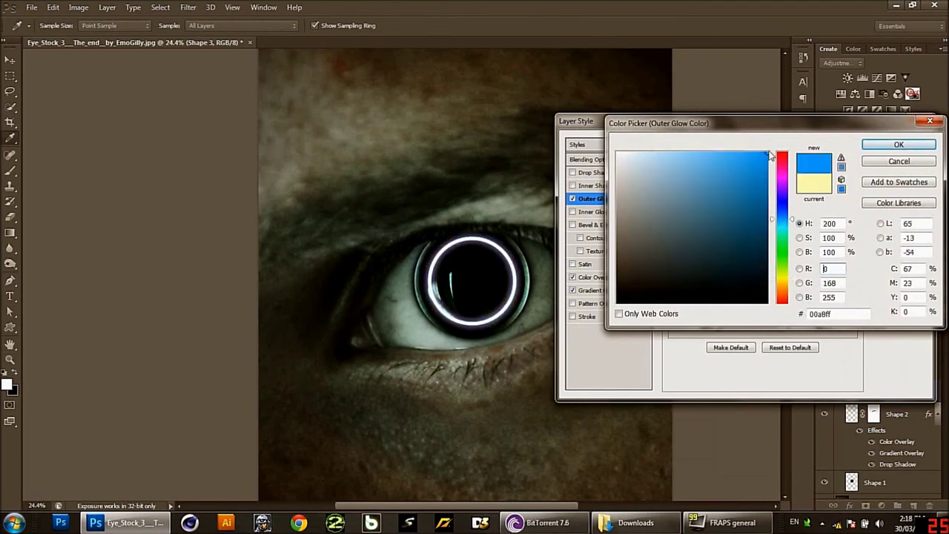
{"action": "left_click", "coordinate": [670, 153]}
{"action": "left_click", "coordinate": [421, 260]}
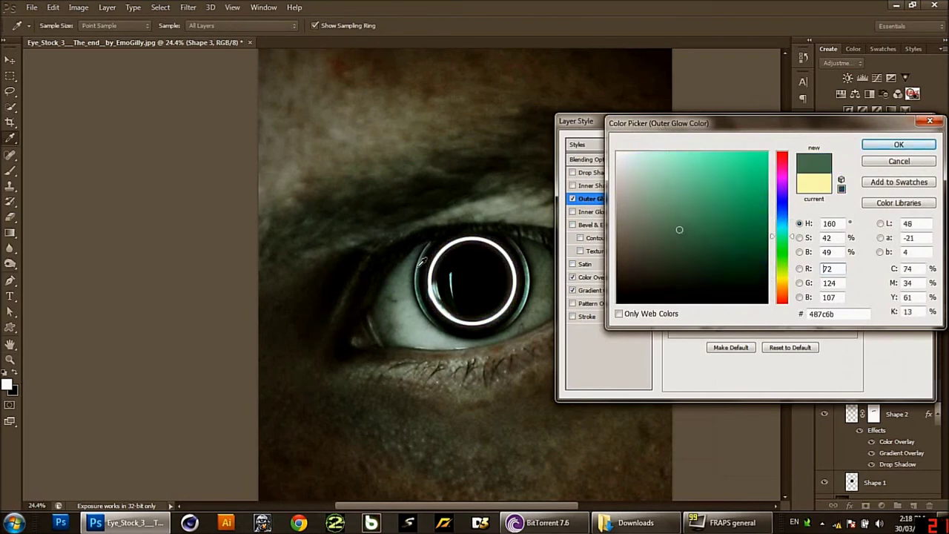
{"action": "left_click", "coordinate": [423, 259]}
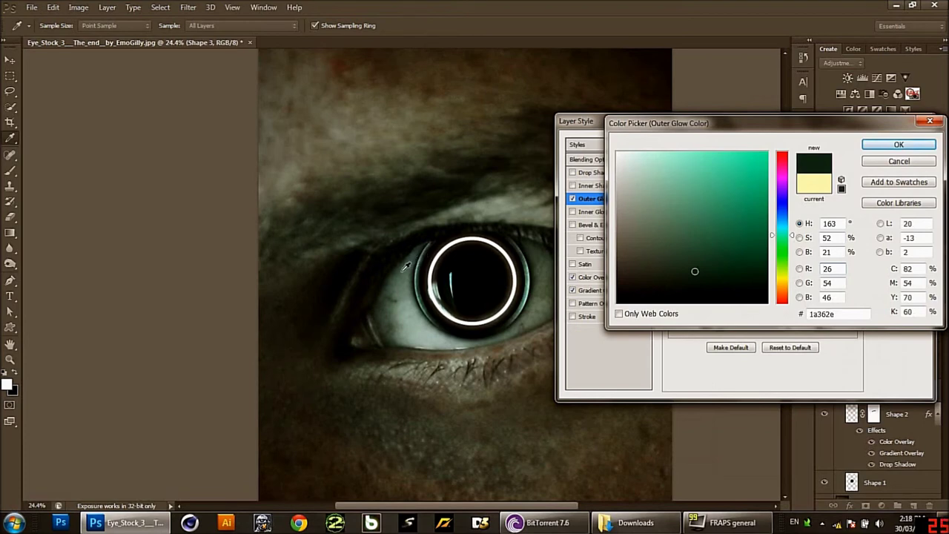
{"action": "left_click", "coordinate": [418, 283]}
{"action": "left_click", "coordinate": [420, 273]}
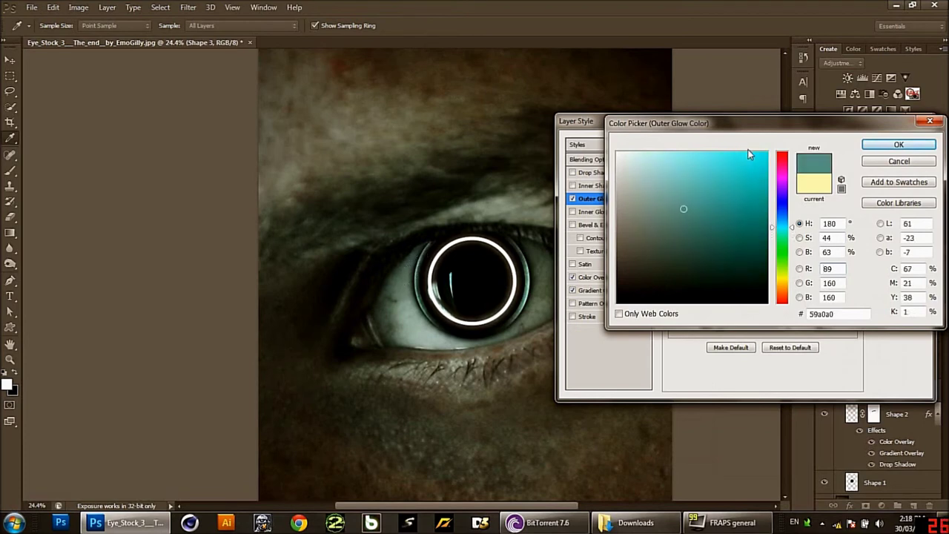
{"action": "left_click_drag", "start_coordinate": [749, 153], "coordinate": [769, 155]}
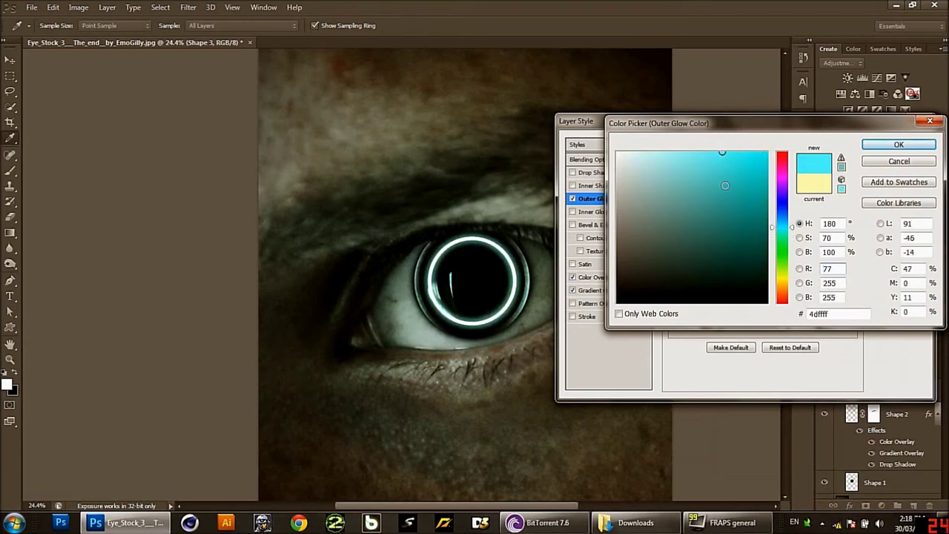
{"action": "left_click", "coordinate": [757, 154]}
{"action": "left_click", "coordinate": [898, 146]}
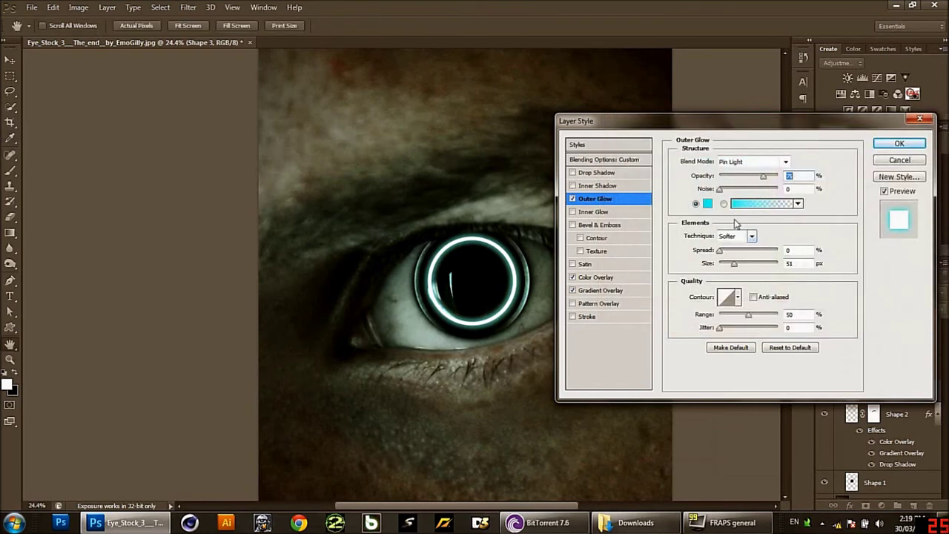
- Set the glow to Hard Light, size 68 px, spread 0, with a lowered range
{"action": "left_click", "coordinate": [739, 161]}
{"action": "key", "text": "Up"}
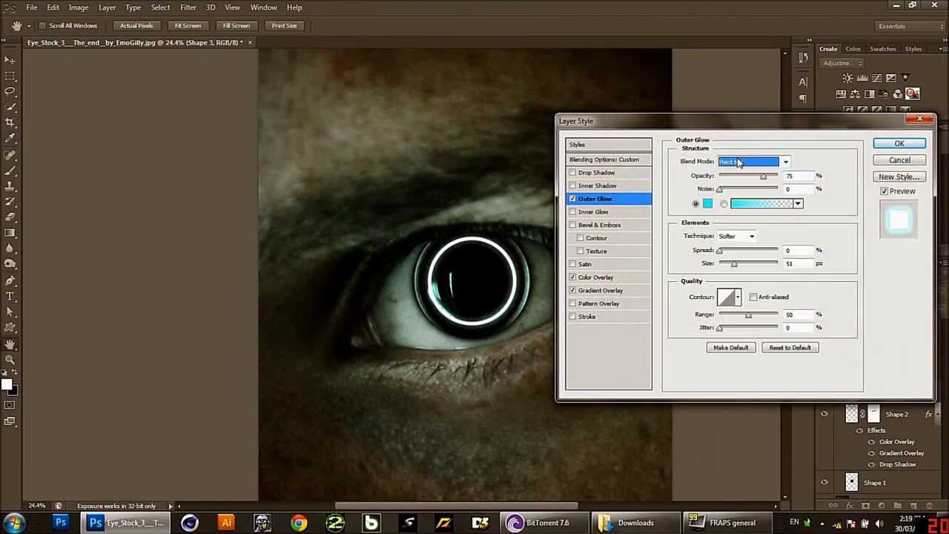
{"action": "key", "text": "Up"}
{"action": "key", "text": "Up"}
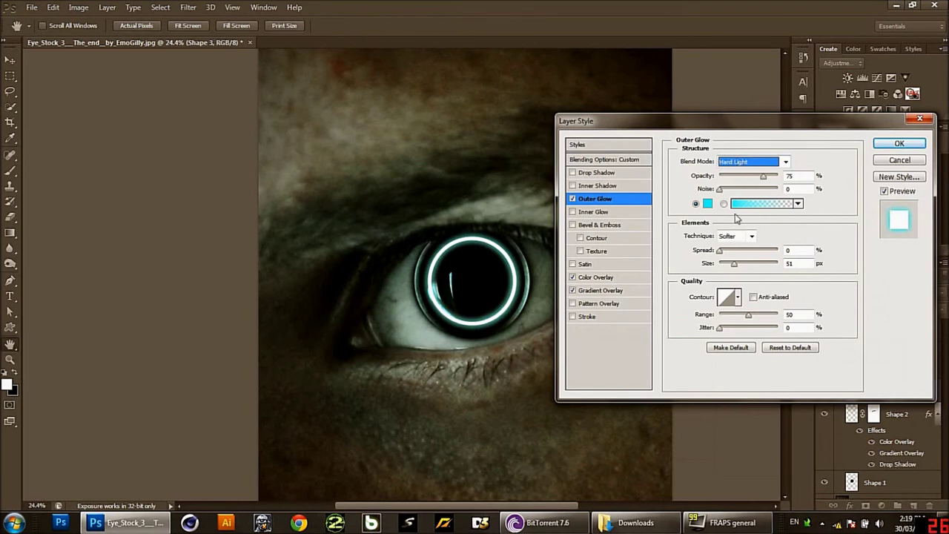
{"action": "mouse_move", "coordinate": [734, 265]}
{"action": "left_mouse_down"}
{"action": "mouse_move", "coordinate": [758, 265]}
{"action": "mouse_move", "coordinate": [743, 265]}
{"action": "left_mouse_up"}
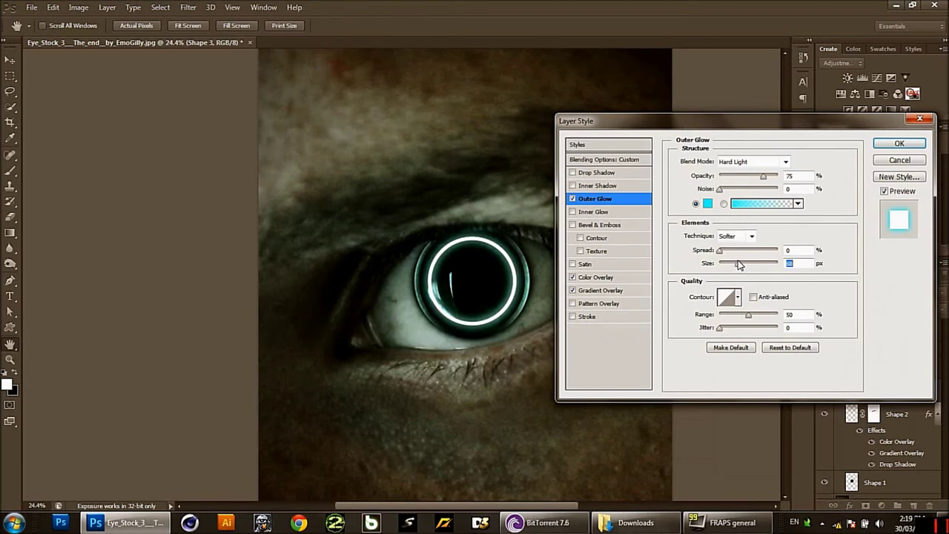
{"action": "mouse_move", "coordinate": [717, 250]}
{"action": "left_mouse_down"}
{"action": "mouse_move", "coordinate": [730, 250]}
{"action": "mouse_move", "coordinate": [722, 254]}
{"action": "left_mouse_up"}
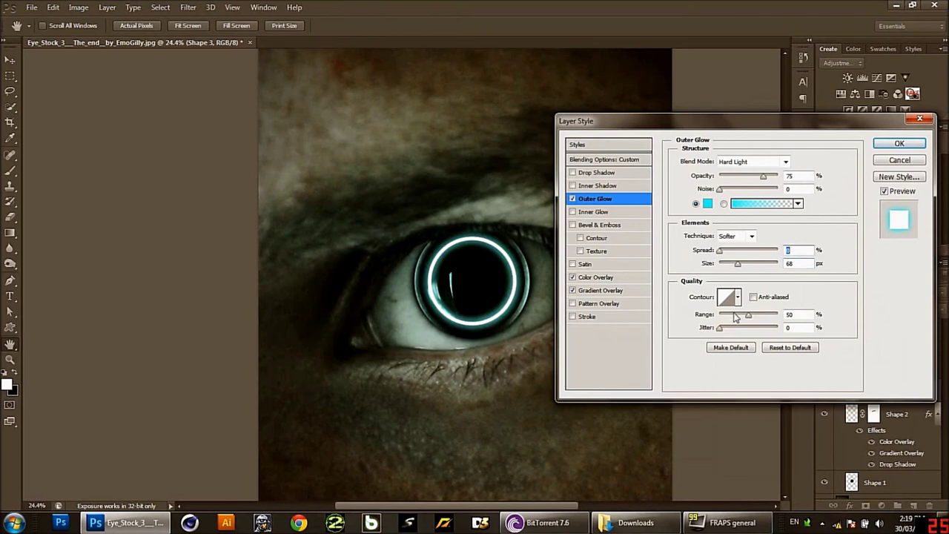
{"action": "mouse_move", "coordinate": [747, 314]}
{"action": "left_mouse_down"}
{"action": "mouse_move", "coordinate": [735, 317]}
{"action": "mouse_move", "coordinate": [751, 318]}
{"action": "left_mouse_up"}
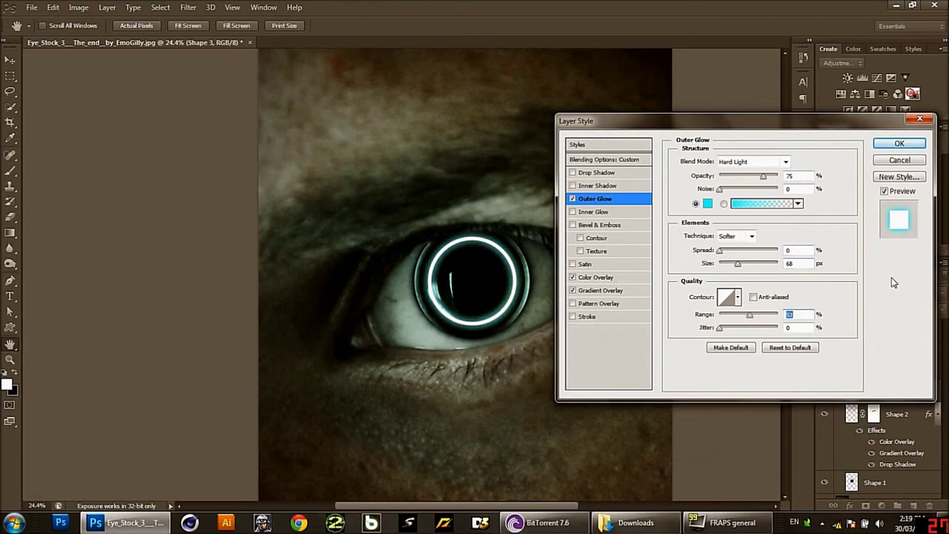
- Apply the ring's layer styles and add a layer mask to Shape 3
{"action": "left_click", "coordinate": [893, 144]}
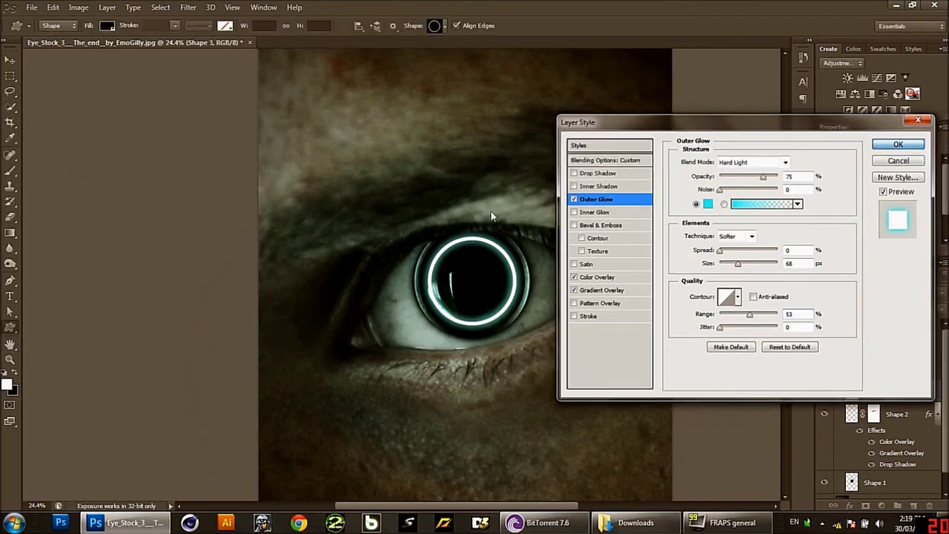
{"action": "left_click", "coordinate": [866, 507]}
{"action": "left_click_drag", "start_coordinate": [412, 210], "coordinate": [573, 275]}
{"action": "scroll", "coordinate": [573, 275], "scroll_direction": "up", "scroll_amount": 1}
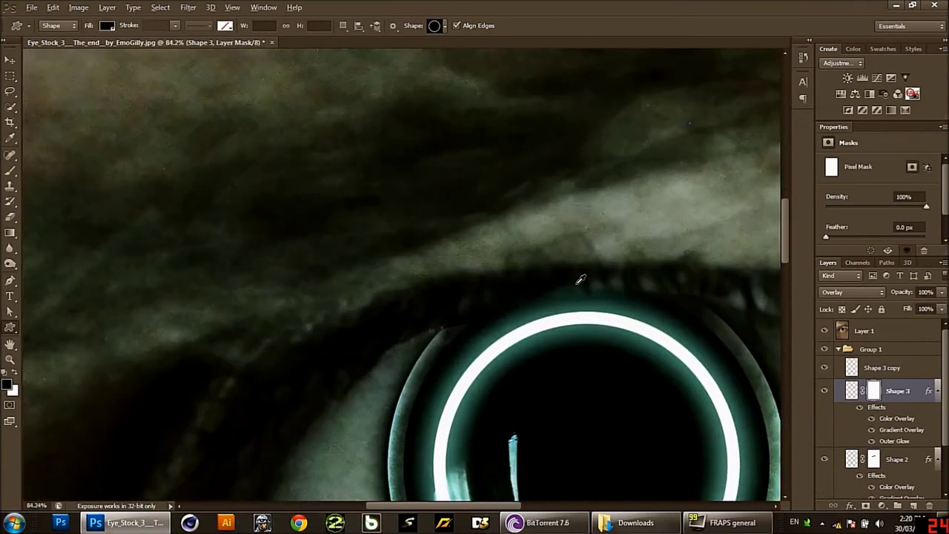
{"action": "scroll", "coordinate": [524, 282], "scroll_direction": "up", "scroll_amount": 2}
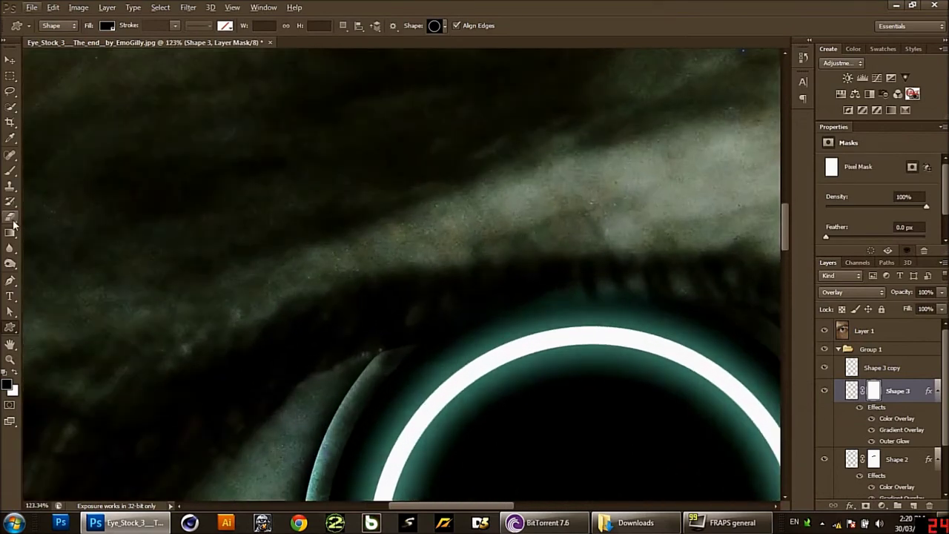
- Paint a test black brush stroke on the mask over the ring, then undo it
{"action": "left_click", "coordinate": [10, 170]}
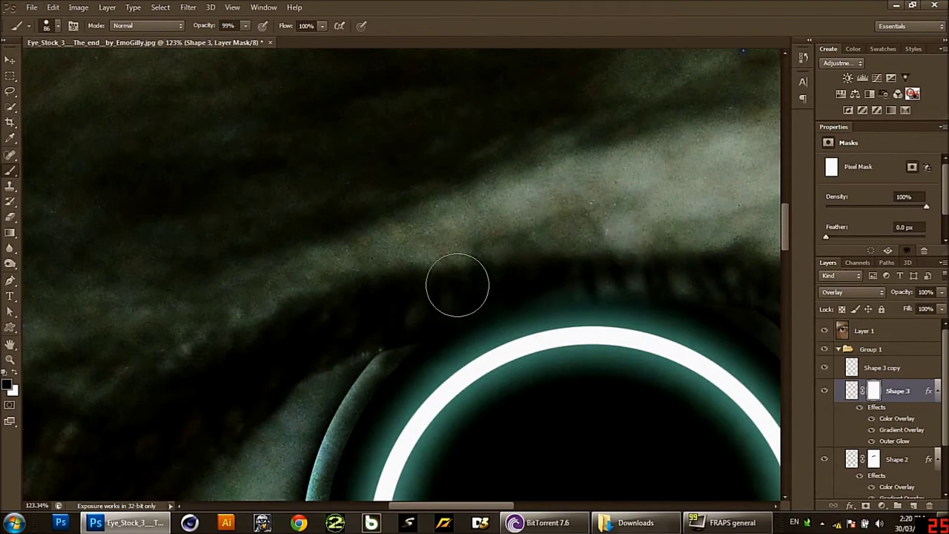
{"action": "left_click_drag", "start_coordinate": [483, 309], "coordinate": [514, 324]}
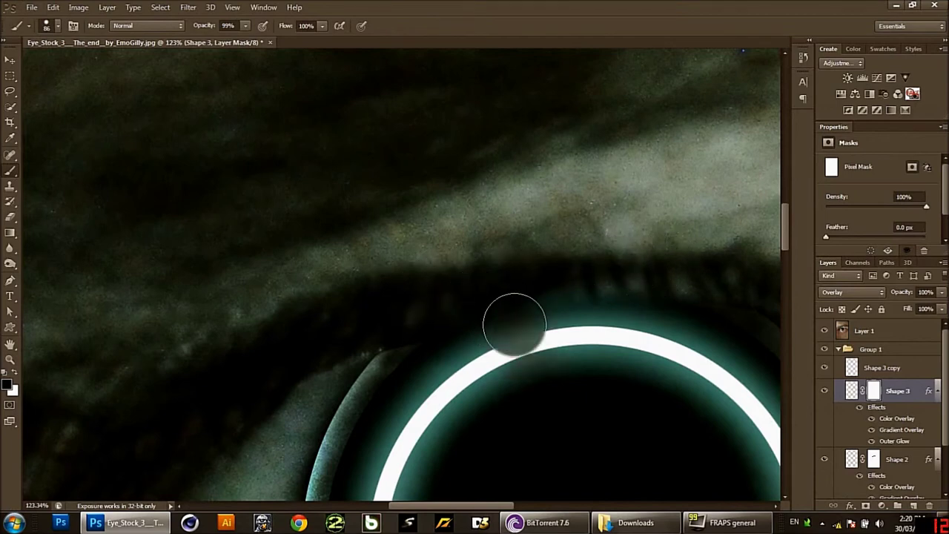
{"action": "key", "text": "ctrl+z"}
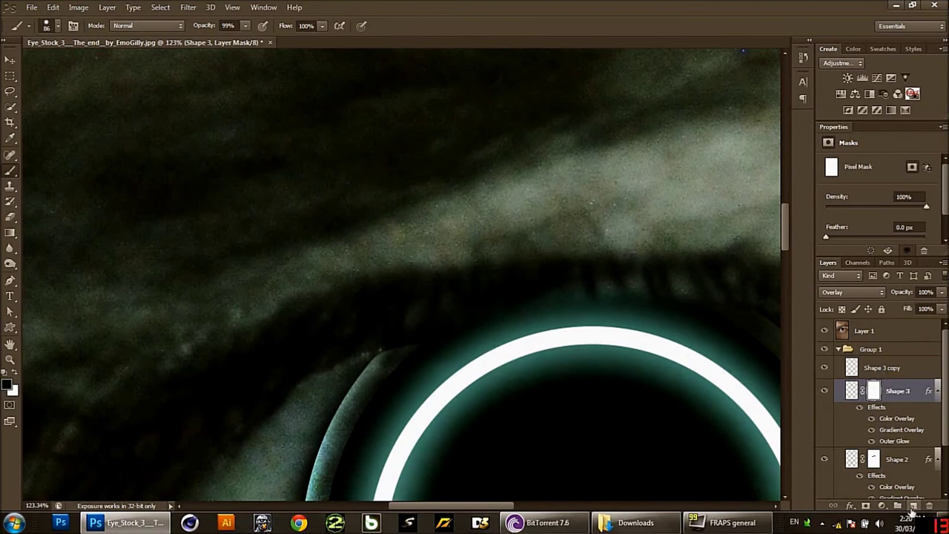
{"action": "scroll", "coordinate": [565, 316], "scroll_direction": "down", "scroll_amount": 5}
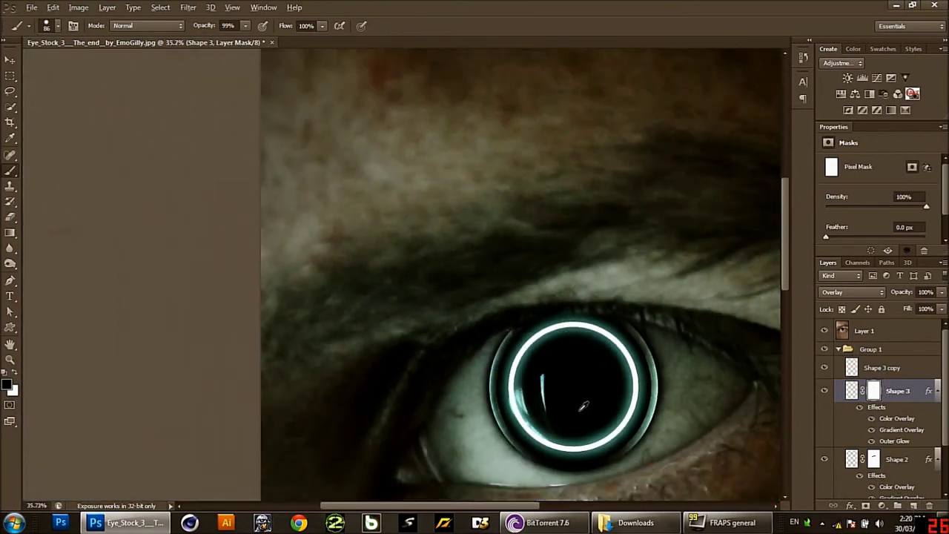
{"action": "scroll", "coordinate": [564, 317], "scroll_direction": "up", "scroll_amount": 2}
{"action": "scroll", "coordinate": [564, 316], "scroll_direction": "up", "scroll_amount": 2}
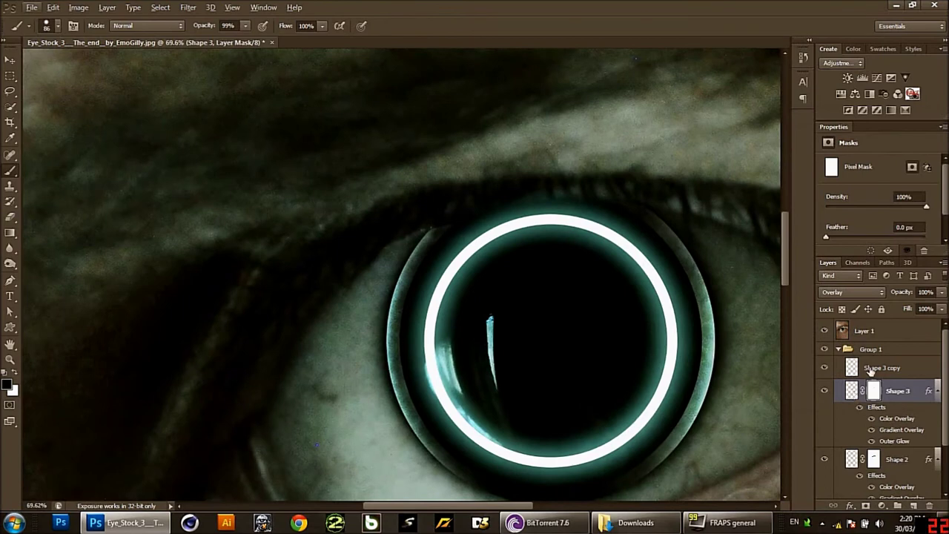
- Toggle Shape 3 copy's visibility off and on to compare the glow
{"action": "left_click", "coordinate": [845, 368]}
{"action": "left_click", "coordinate": [825, 368]}
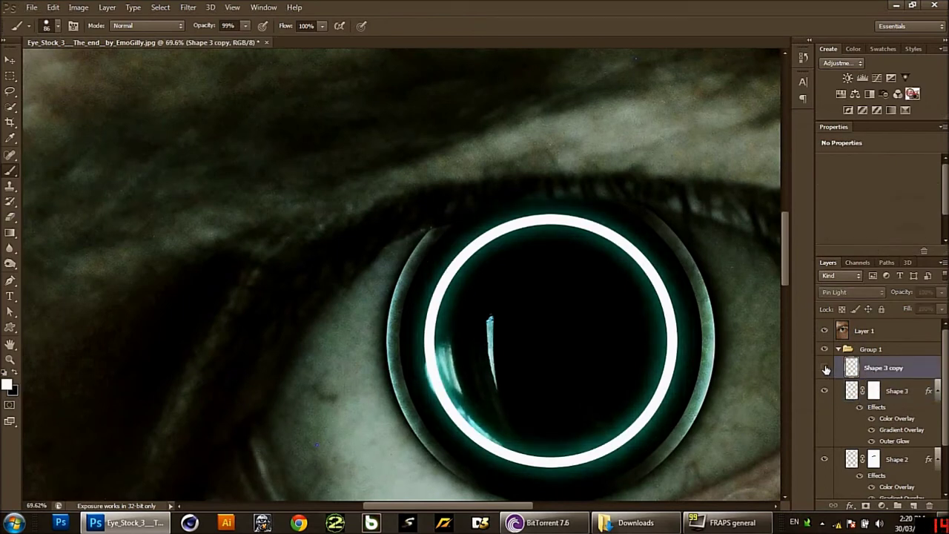
{"action": "left_click", "coordinate": [825, 368]}
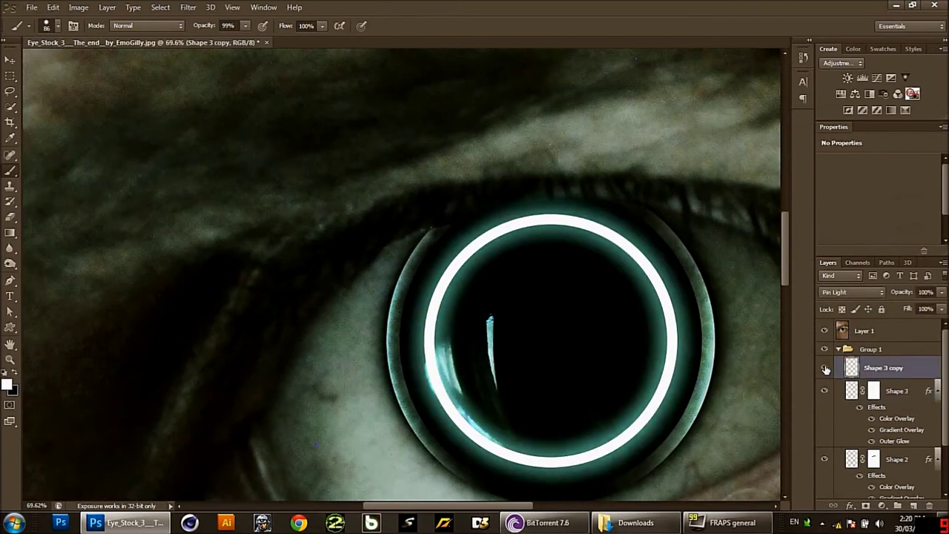
{"action": "scroll", "coordinate": [570, 328], "scroll_direction": "down", "scroll_amount": 5}
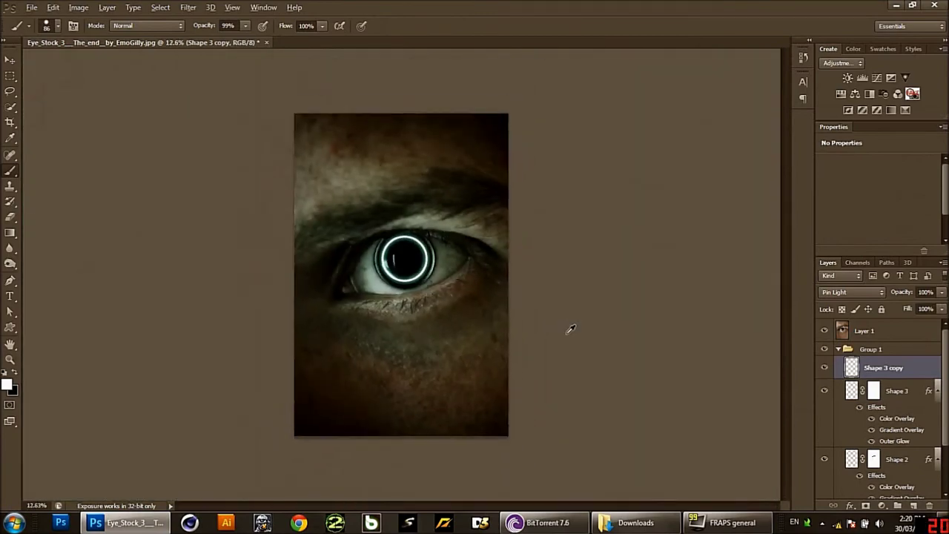
{"action": "left_click", "coordinate": [823, 368]}
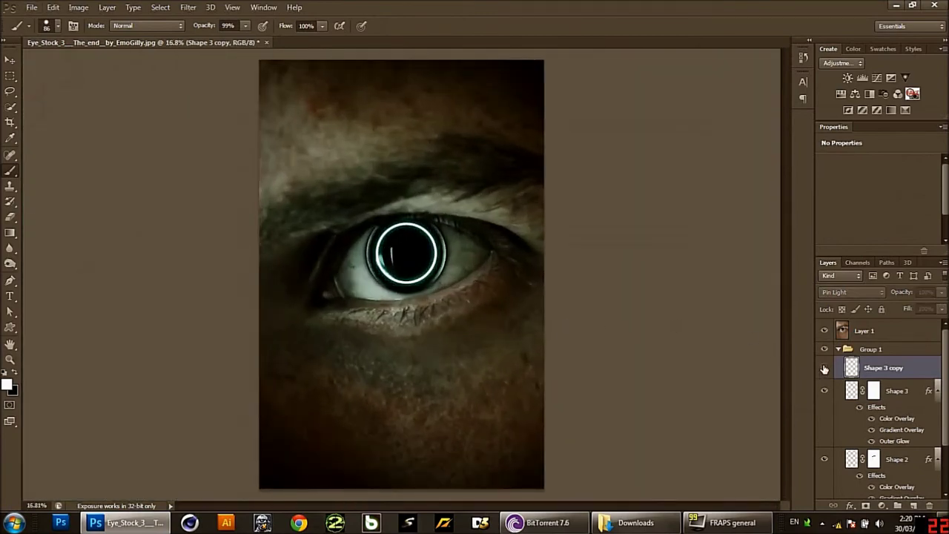
{"action": "scroll", "coordinate": [336, 286], "scroll_direction": "down", "scroll_amount": 3}
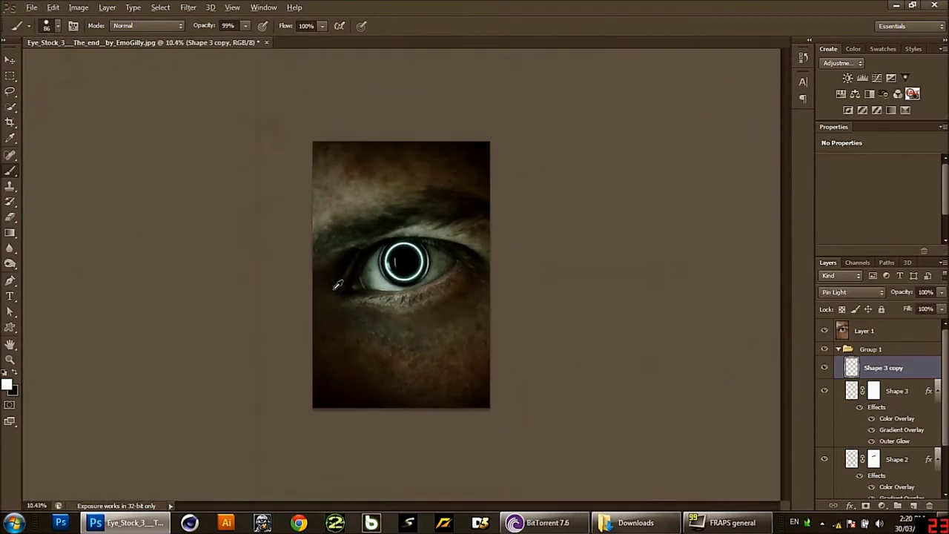
{"action": "scroll", "coordinate": [336, 286], "scroll_direction": "up", "scroll_amount": 3}
{"action": "scroll", "coordinate": [337, 284], "scroll_direction": "down", "scroll_amount": 2}
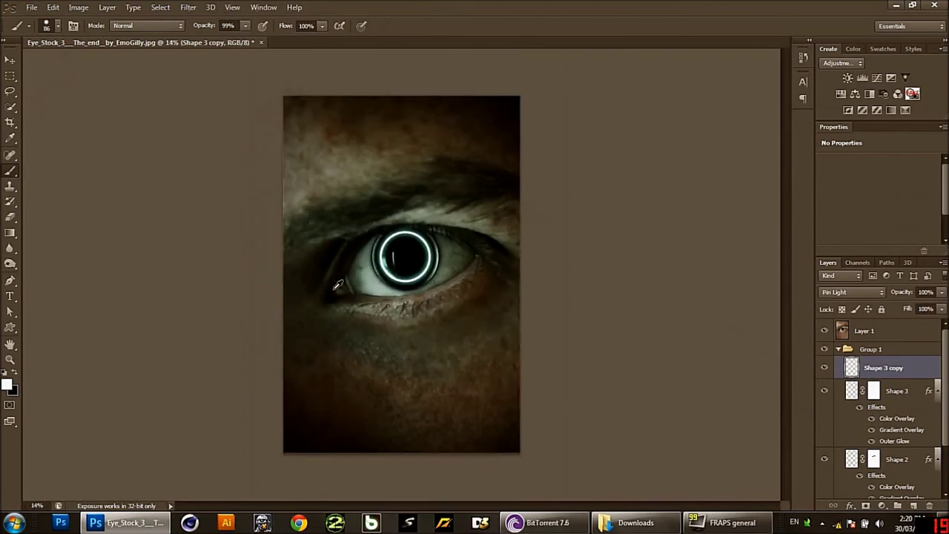
{"action": "scroll", "coordinate": [338, 285], "scroll_direction": "up", "scroll_amount": 5}
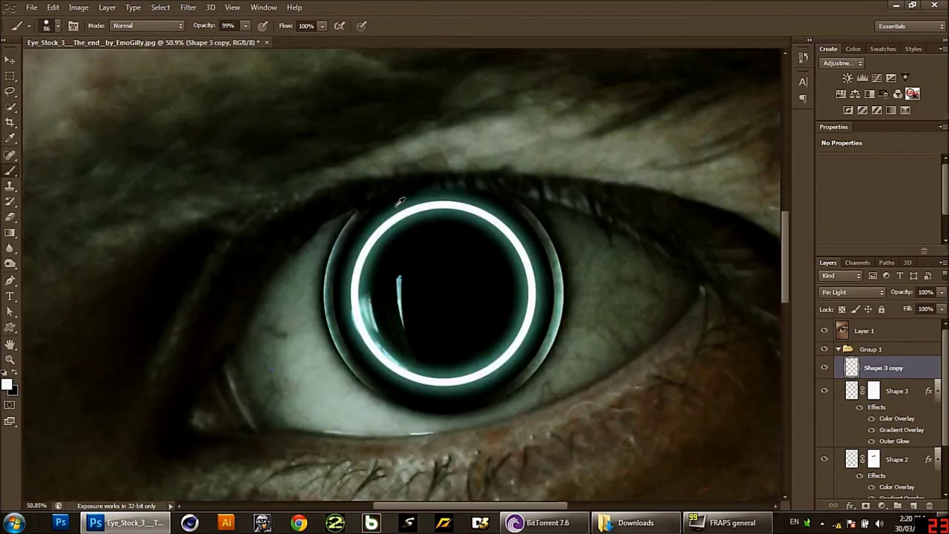
{"action": "scroll", "coordinate": [475, 315], "scroll_direction": "up", "scroll_amount": 1}
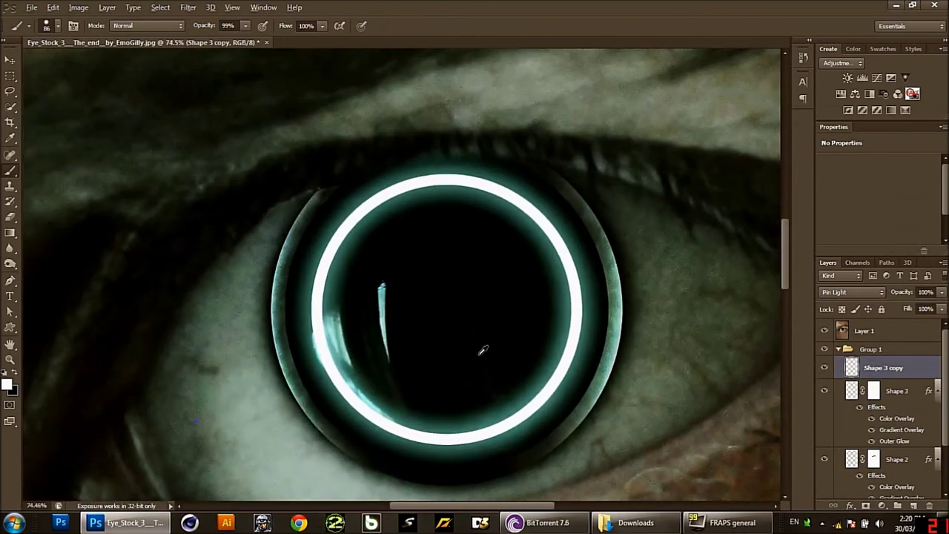
{"action": "scroll", "coordinate": [474, 351], "scroll_direction": "down", "scroll_amount": 1}
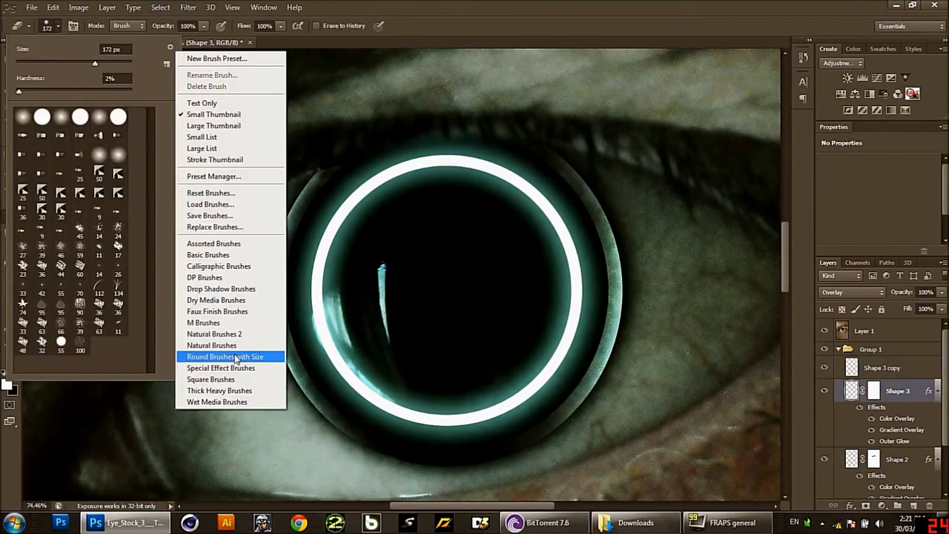
- Load the Square Brushes set and give the eraser a square tip of about 237 px
{"action": "left_click", "coordinate": [234, 380]}
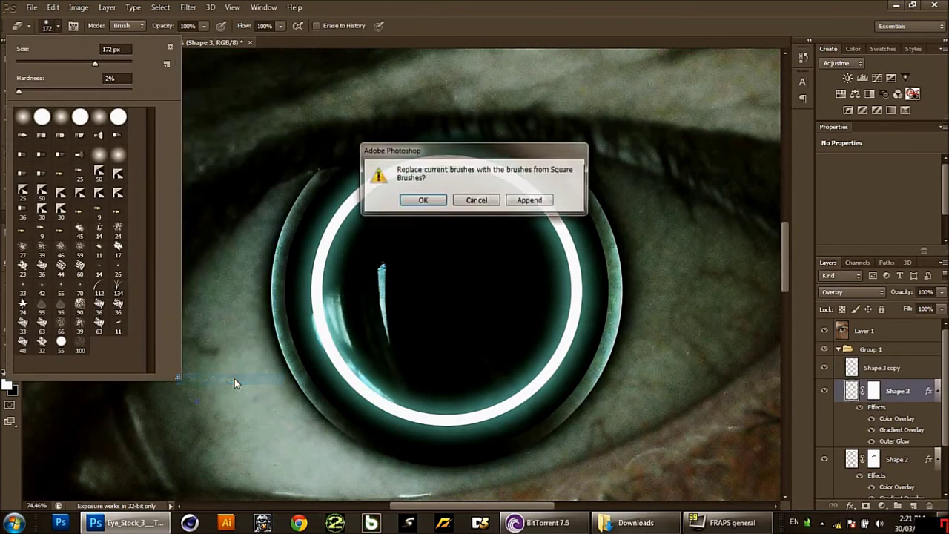
{"action": "left_click", "coordinate": [422, 202]}
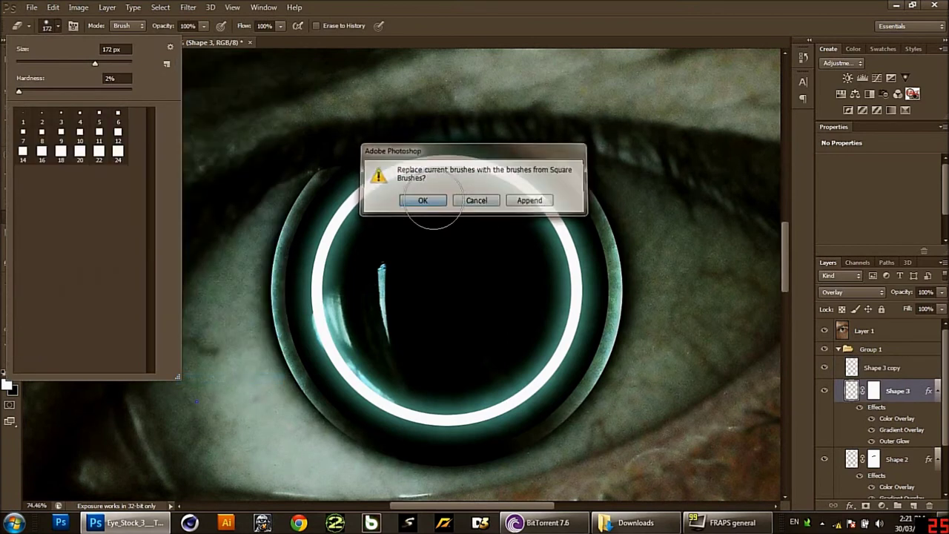
{"action": "left_click", "coordinate": [80, 153]}
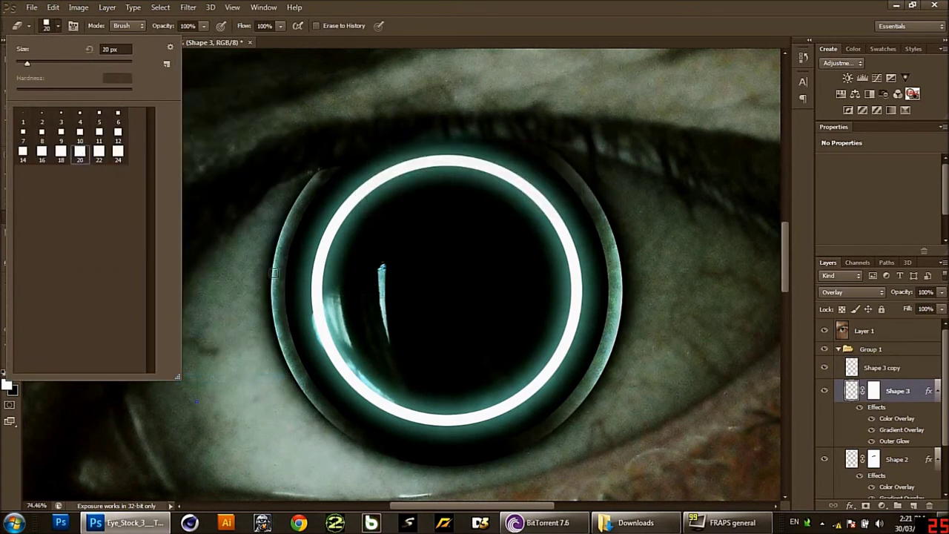
{"action": "left_click", "coordinate": [376, 277]}
{"action": "mouse_move", "coordinate": [392, 271]}
{"action": "left_mouse_down"}
{"action": "mouse_move", "coordinate": [427, 282]}
{"action": "mouse_move", "coordinate": [392, 277]}
{"action": "left_mouse_up"}
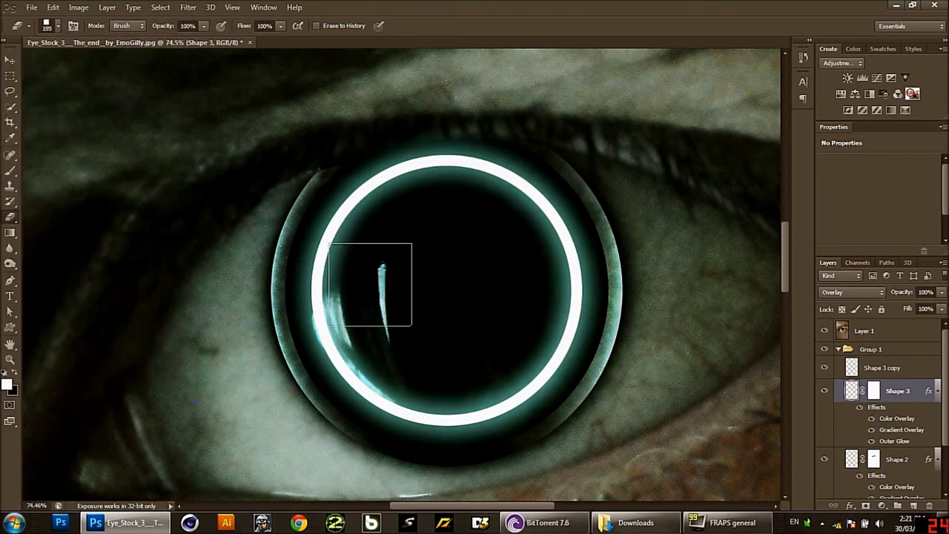
{"action": "scroll", "coordinate": [365, 287], "scroll_direction": "up", "scroll_amount": 1}
- Erase six square notches around the ring: left, right, top, bottom, lower-right, upper-left
{"action": "left_click", "coordinate": [330, 316]}
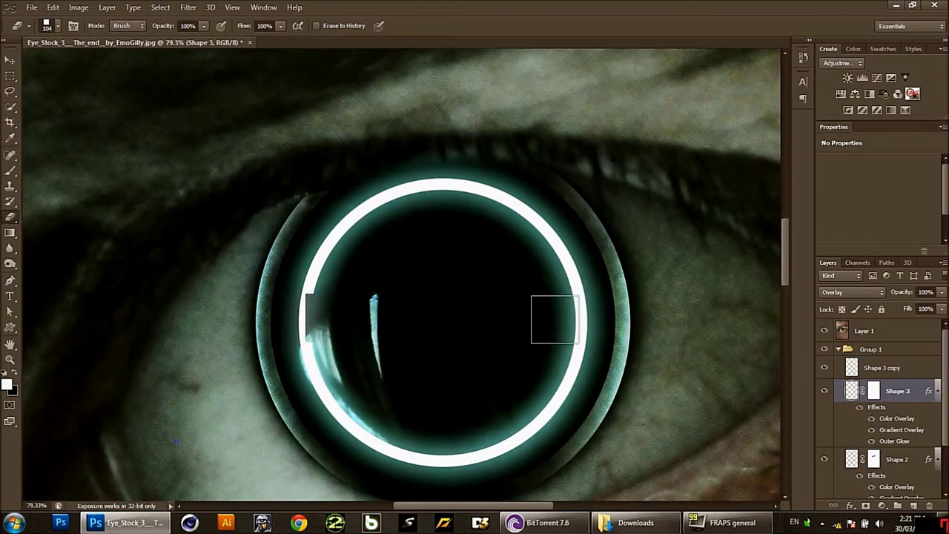
{"action": "left_click", "coordinate": [553, 319]}
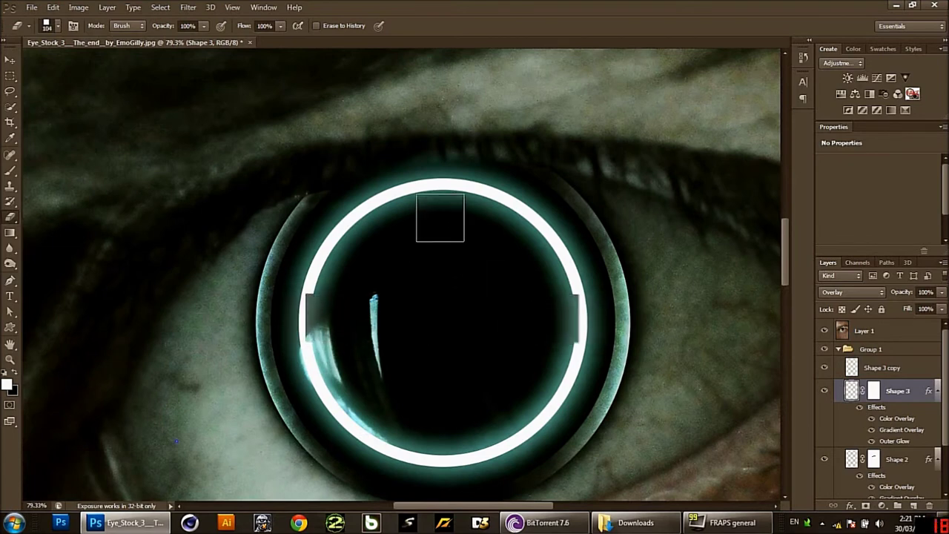
{"action": "left_click", "coordinate": [443, 209]}
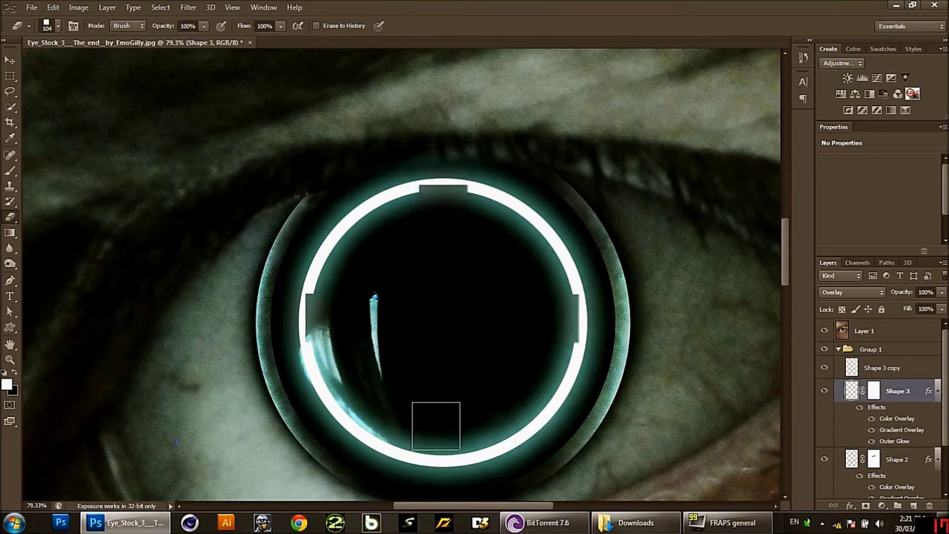
{"action": "left_click", "coordinate": [442, 436]}
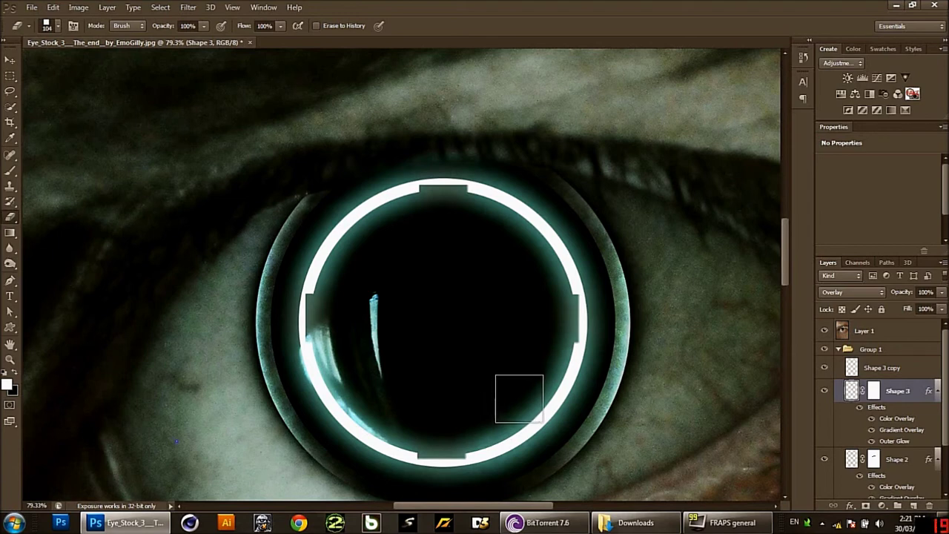
{"action": "left_click", "coordinate": [519, 400]}
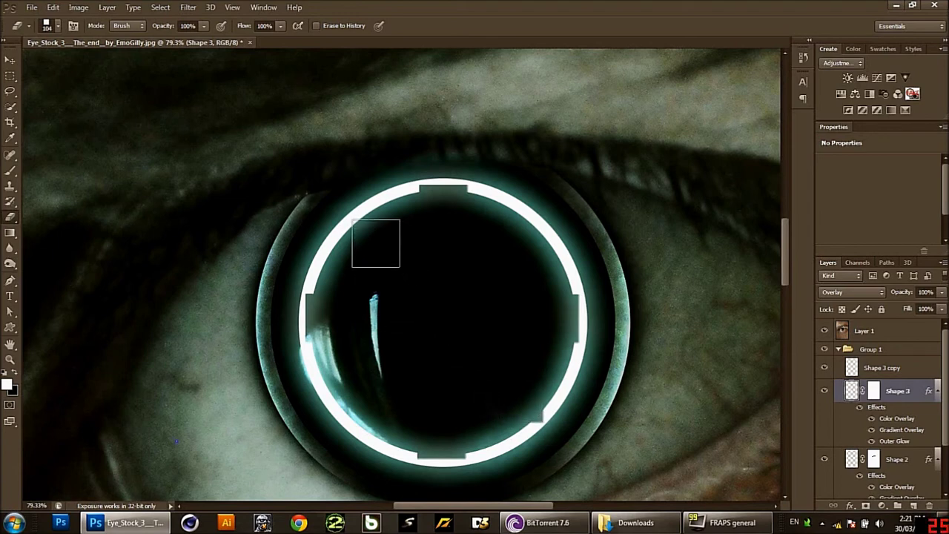
{"action": "left_click", "coordinate": [376, 239]}
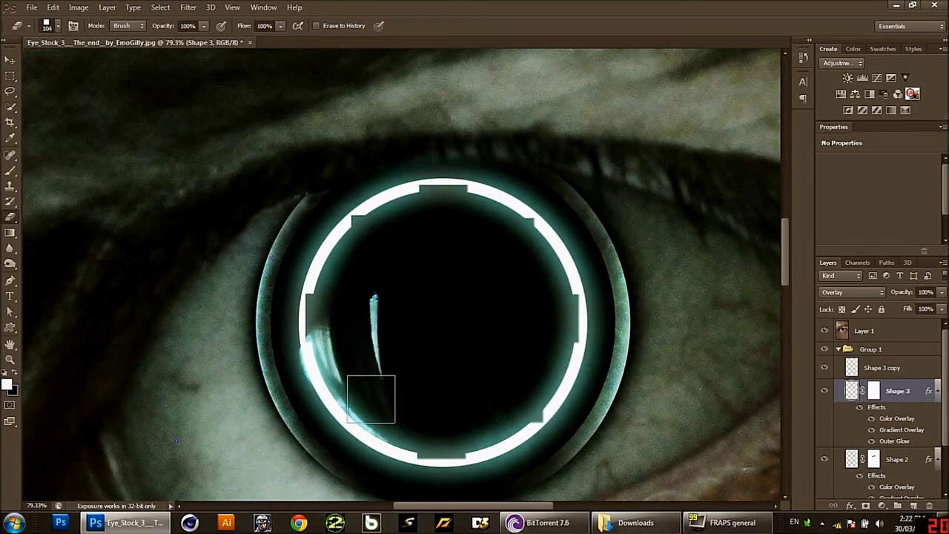
- Hide the Shape 3 copy glow layer
{"action": "scroll", "coordinate": [393, 375], "scroll_direction": "down", "scroll_amount": 5}
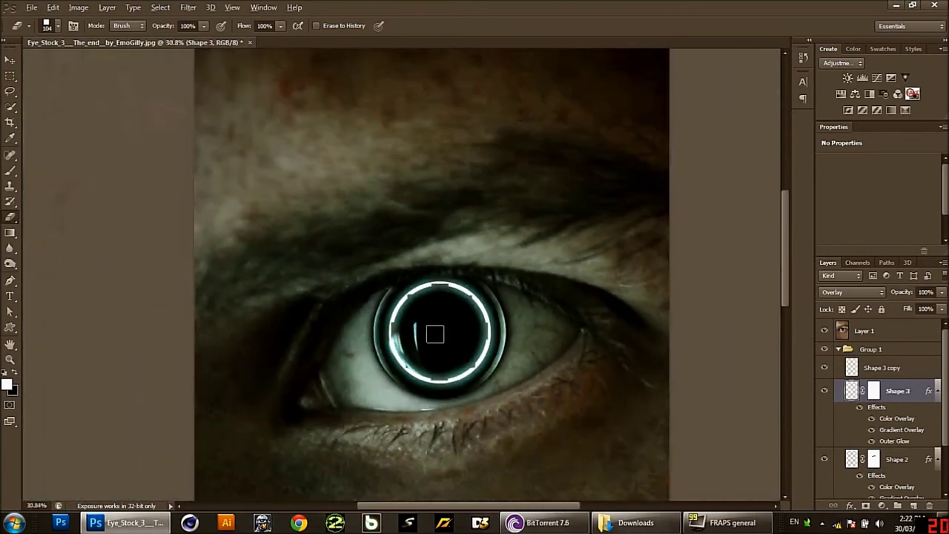
{"action": "scroll", "coordinate": [434, 423], "scroll_direction": "down", "scroll_amount": 2}
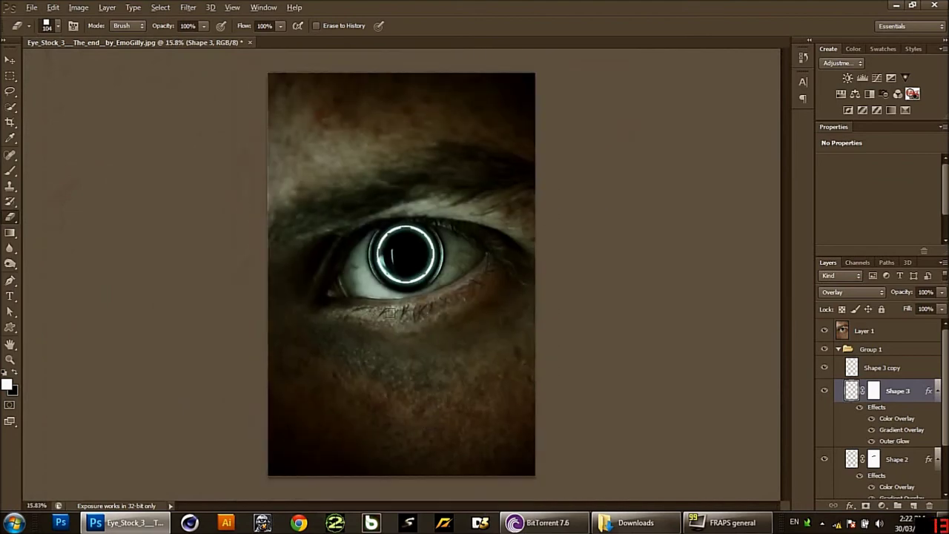
{"action": "scroll", "coordinate": [393, 303], "scroll_direction": "up", "scroll_amount": 3}
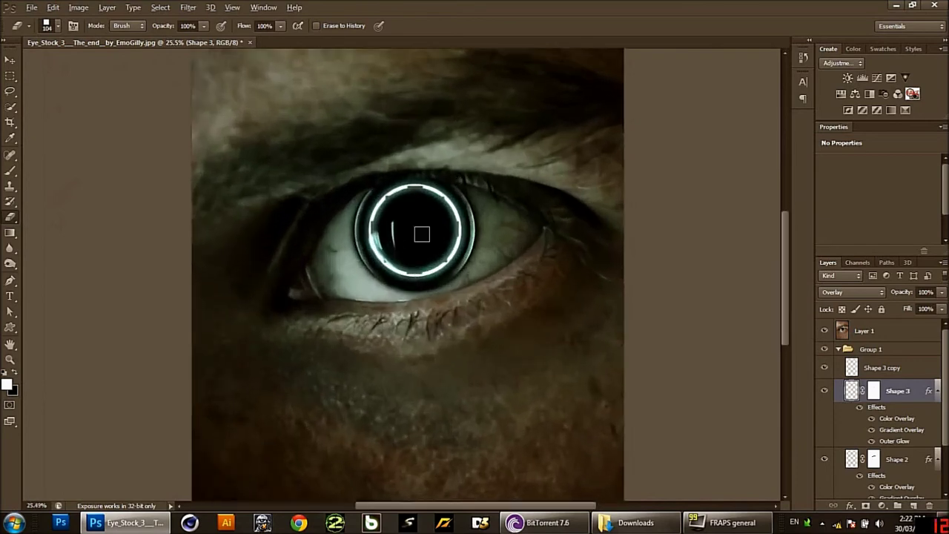
{"action": "scroll", "coordinate": [420, 223], "scroll_direction": "up", "scroll_amount": 3}
{"action": "scroll", "coordinate": [435, 197], "scroll_direction": "up", "scroll_amount": 1}
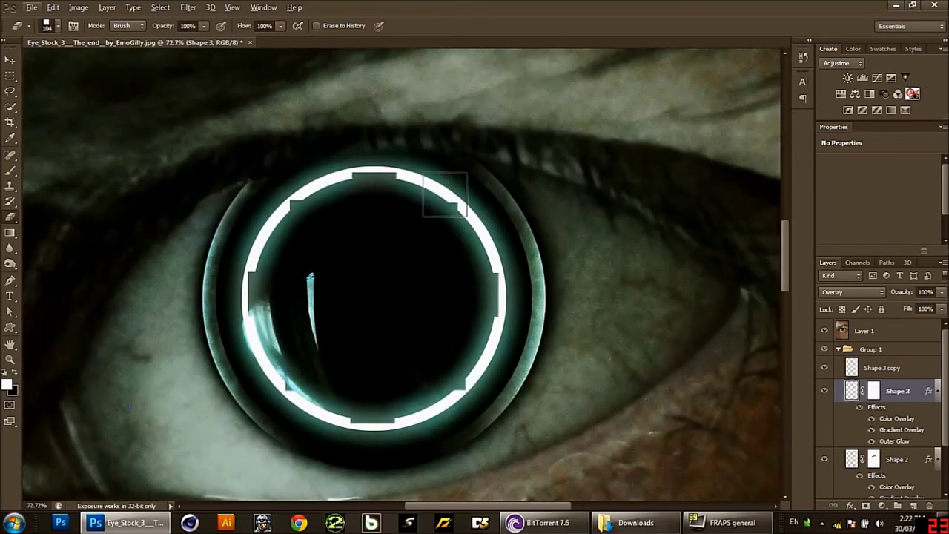
{"action": "left_click", "coordinate": [824, 368]}
{"action": "scroll", "coordinate": [593, 381], "scroll_direction": "down", "scroll_amount": 3}
- In Shape 3's Blending Options, test Satin and toggle Color Overlay off and back on
{"action": "scroll", "coordinate": [530, 391], "scroll_direction": "down", "scroll_amount": 2}
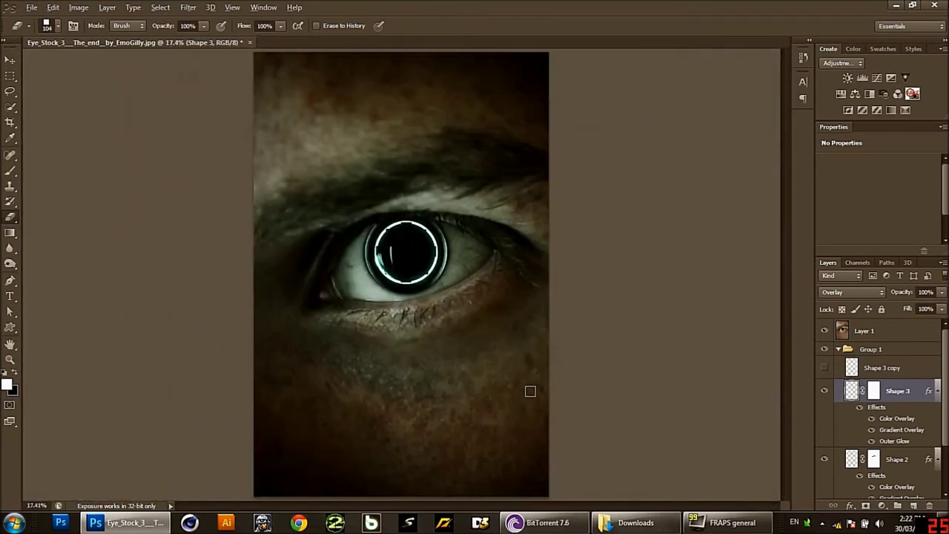
{"action": "scroll", "coordinate": [530, 391], "scroll_direction": "down", "scroll_amount": 1}
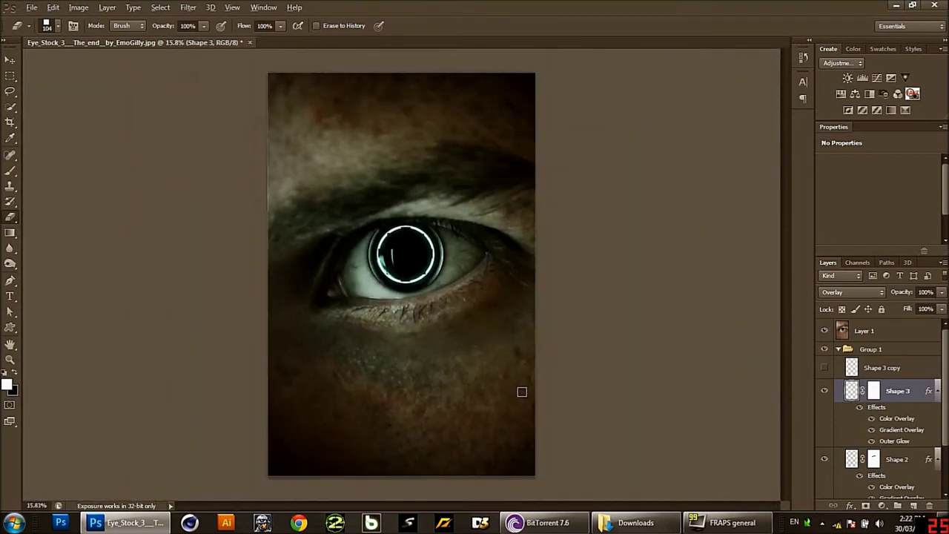
{"action": "right_click", "coordinate": [899, 394]}
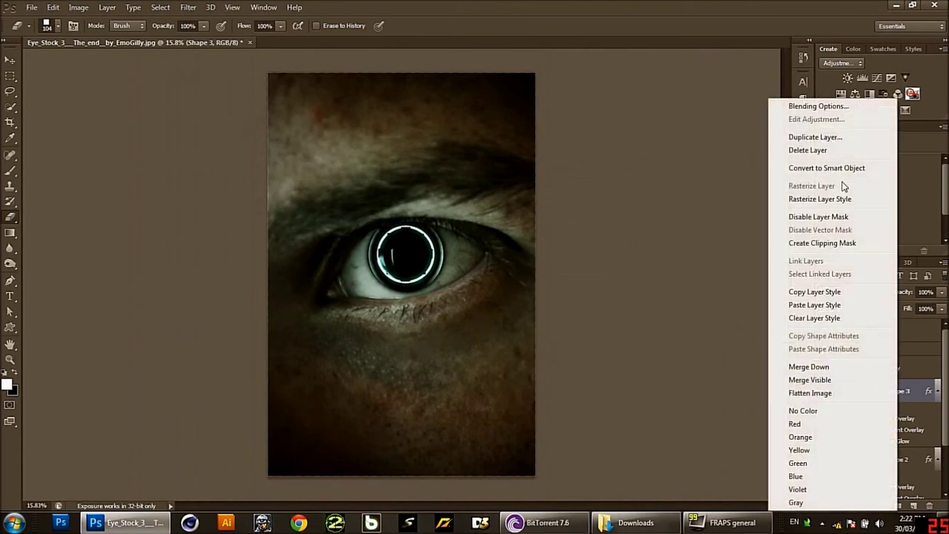
{"action": "left_click", "coordinate": [815, 106]}
{"action": "left_click", "coordinate": [572, 265]}
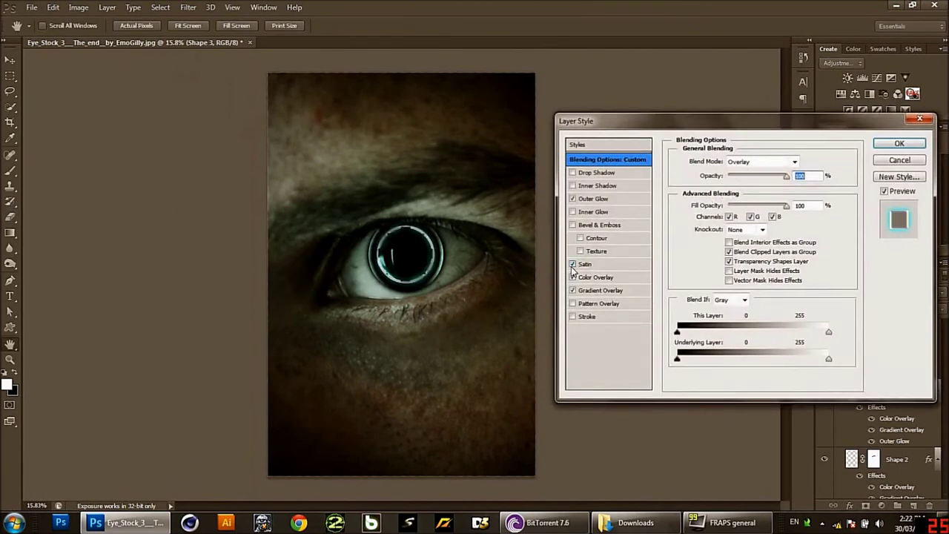
{"action": "left_click", "coordinate": [572, 277]}
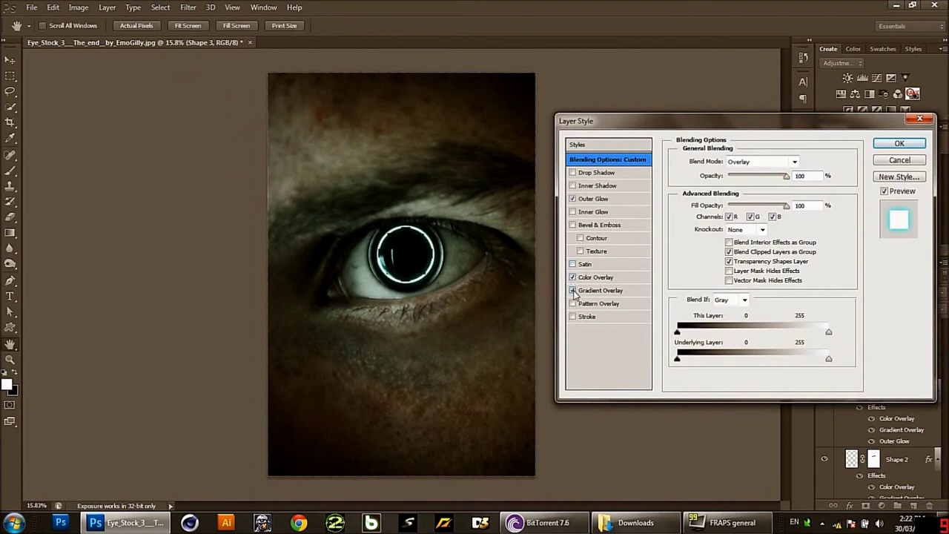
{"action": "left_click", "coordinate": [573, 277]}
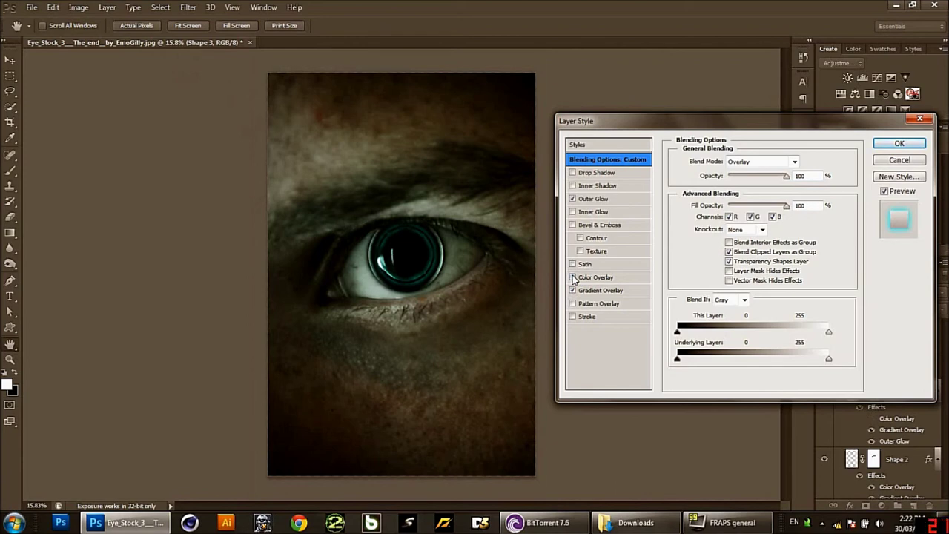
{"action": "left_click", "coordinate": [572, 277]}
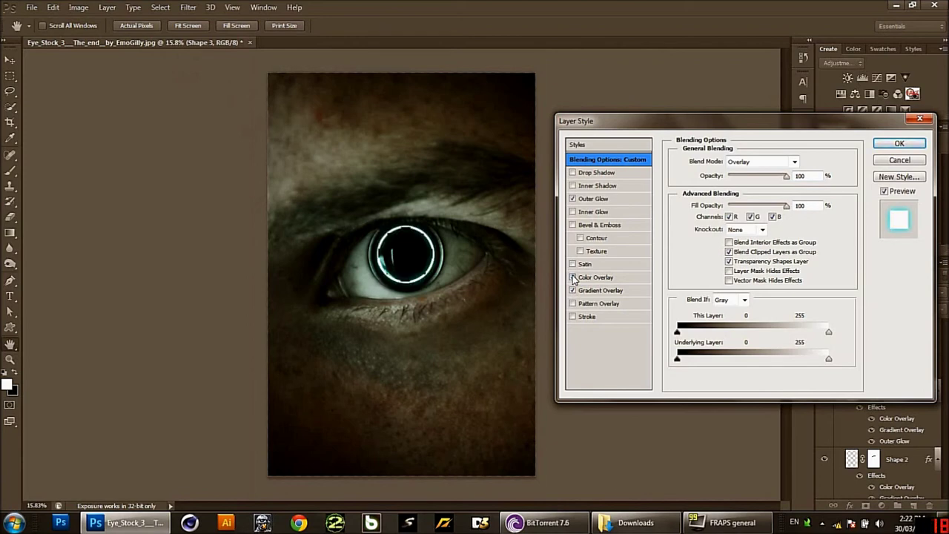
- Set Shape 3's blend mode to Vivid Light and confirm the layer style
{"action": "left_click", "coordinate": [750, 163]}
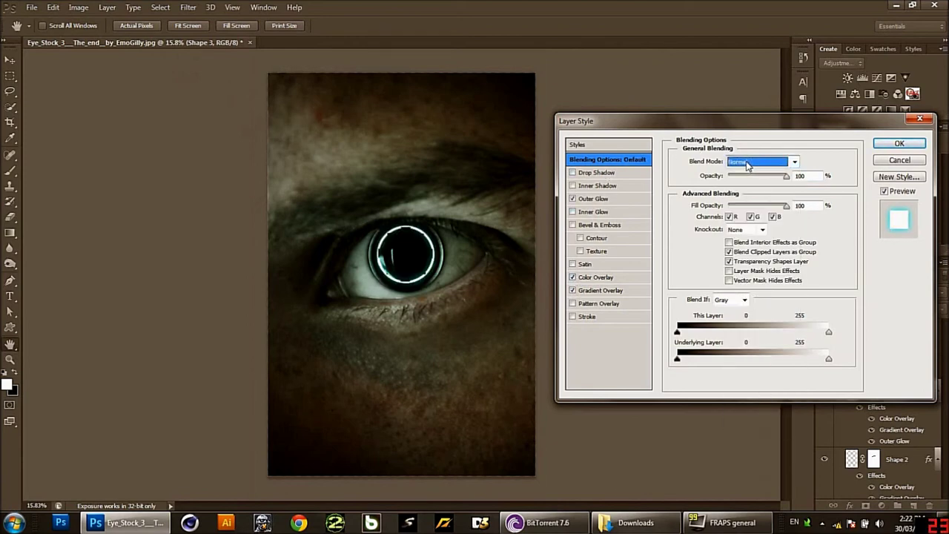
{"action": "left_click", "coordinate": [751, 164]}
{"action": "left_click", "coordinate": [752, 341]}
{"action": "left_click", "coordinate": [577, 308]}
{"action": "left_click", "coordinate": [573, 304]}
{"action": "left_click", "coordinate": [572, 317]}
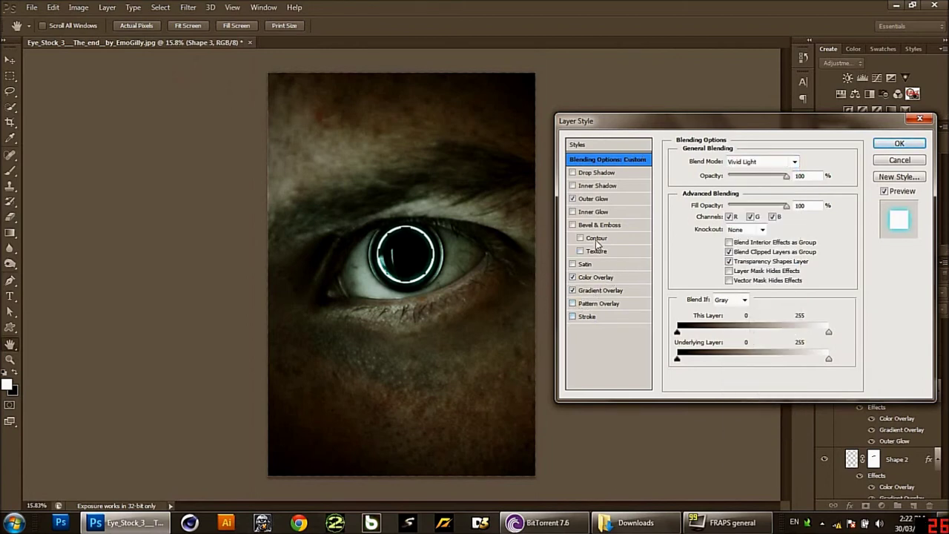
{"action": "left_click", "coordinate": [897, 142]}
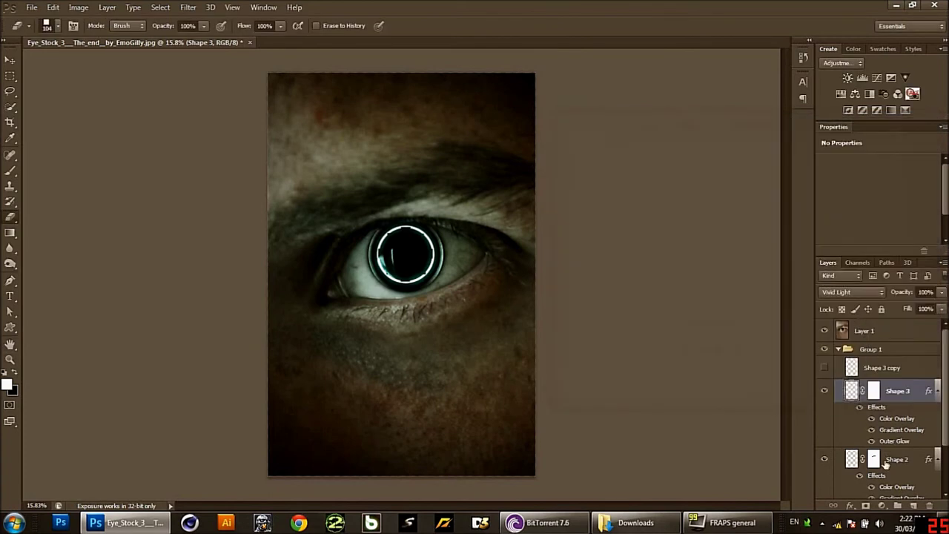
- On a new layer, paint a soft white highlight on the pupil with a 427 px brush
{"action": "left_click", "coordinate": [914, 505]}
{"action": "key", "text": "b"}
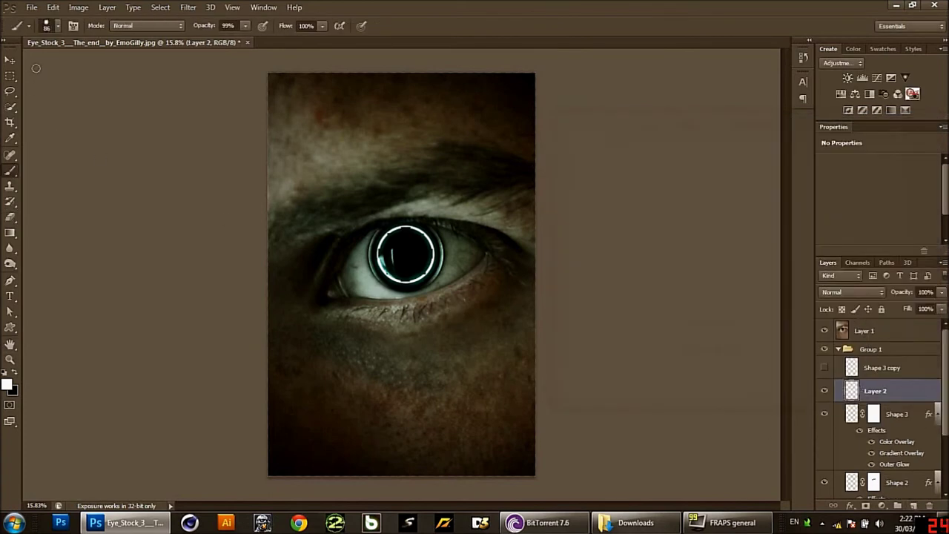
{"action": "right_click", "coordinate": [454, 229], "text": "alt"}
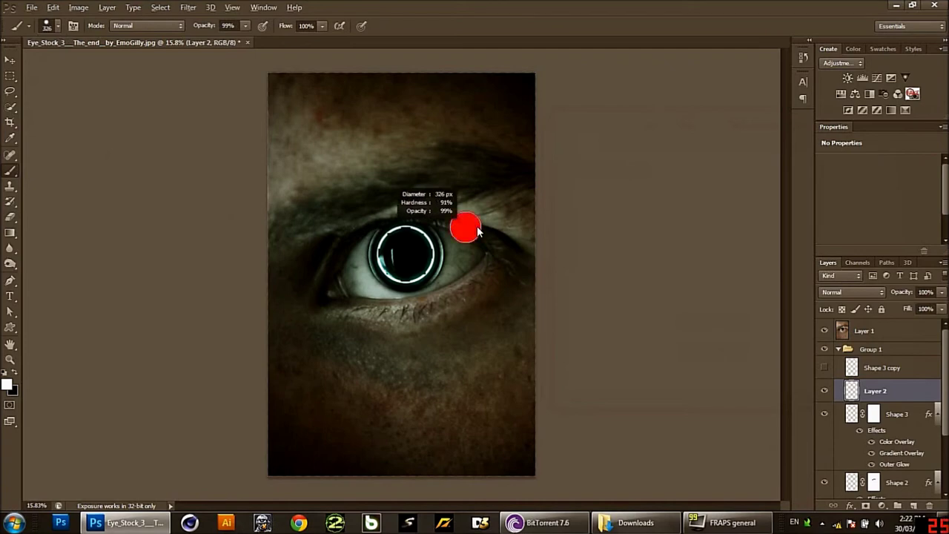
{"action": "right_click", "coordinate": [430, 245], "text": "alt"}
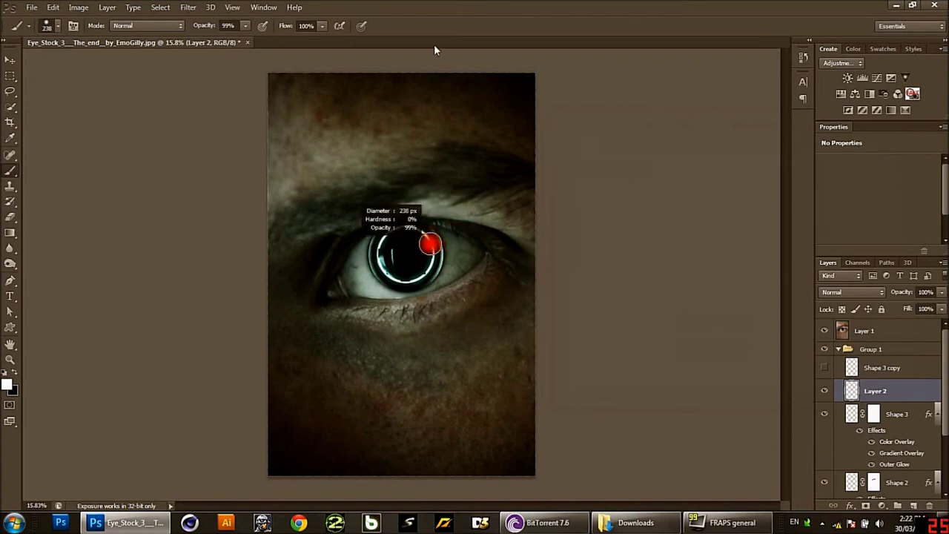
{"action": "right_click", "coordinate": [422, 246], "text": "alt"}
{"action": "left_click", "coordinate": [417, 249]}
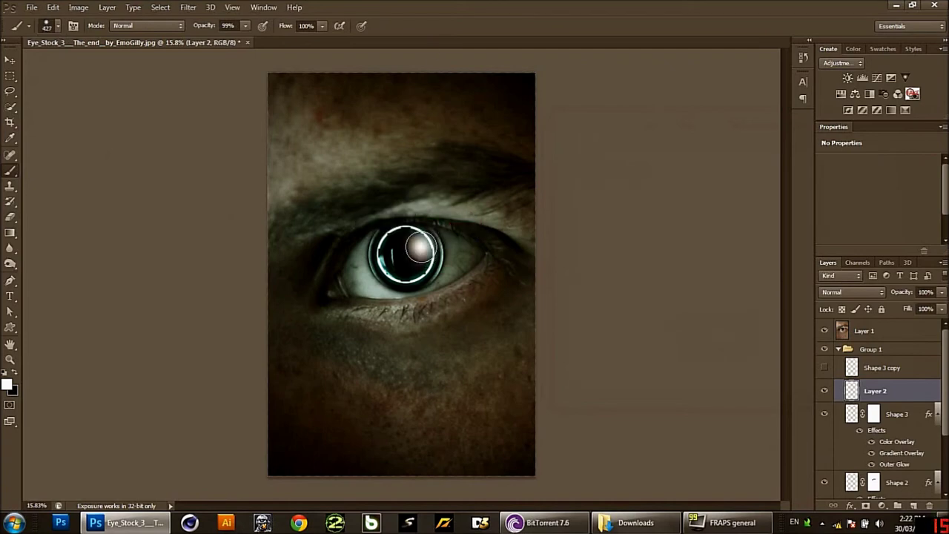
- Squash, rotate about -26.5° and move the highlight to the pupil's upper right
{"action": "key", "text": "ctrl+t"}
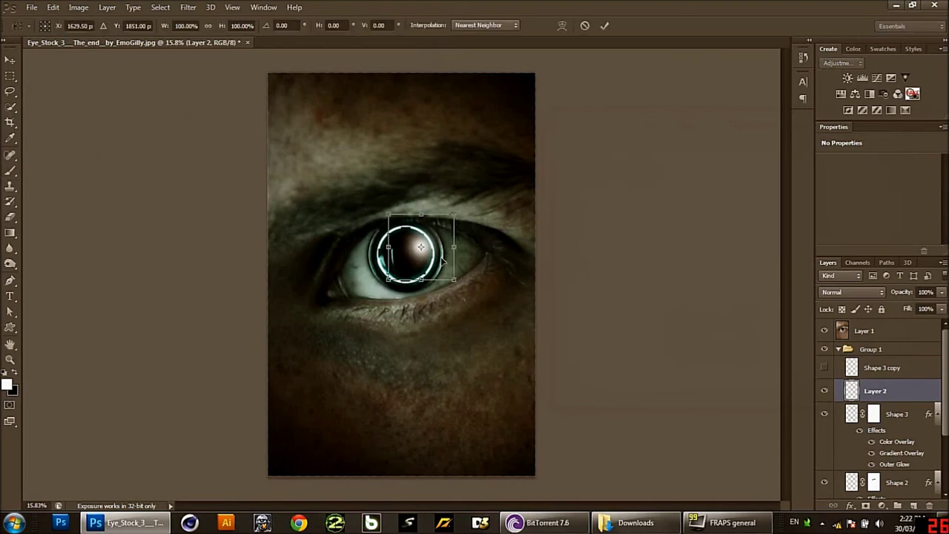
{"action": "left_click_drag", "start_coordinate": [420, 280], "coordinate": [420, 255]}
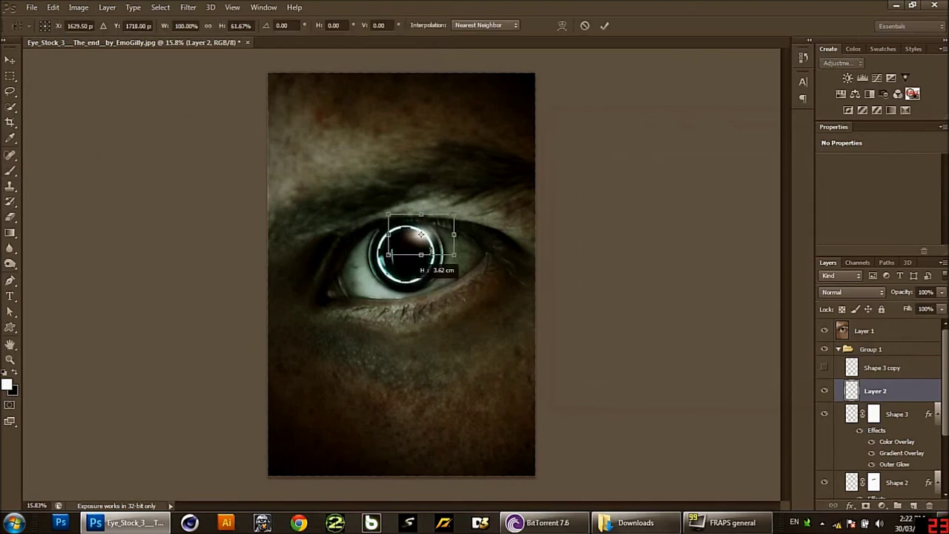
{"action": "left_click_drag", "start_coordinate": [489, 248], "coordinate": [502, 210]}
{"action": "mouse_move", "coordinate": [440, 237]}
{"action": "left_mouse_down"}
{"action": "mouse_move", "coordinate": [443, 254]}
{"action": "mouse_move", "coordinate": [450, 248]}
{"action": "mouse_move", "coordinate": [443, 247]}
{"action": "left_mouse_up"}
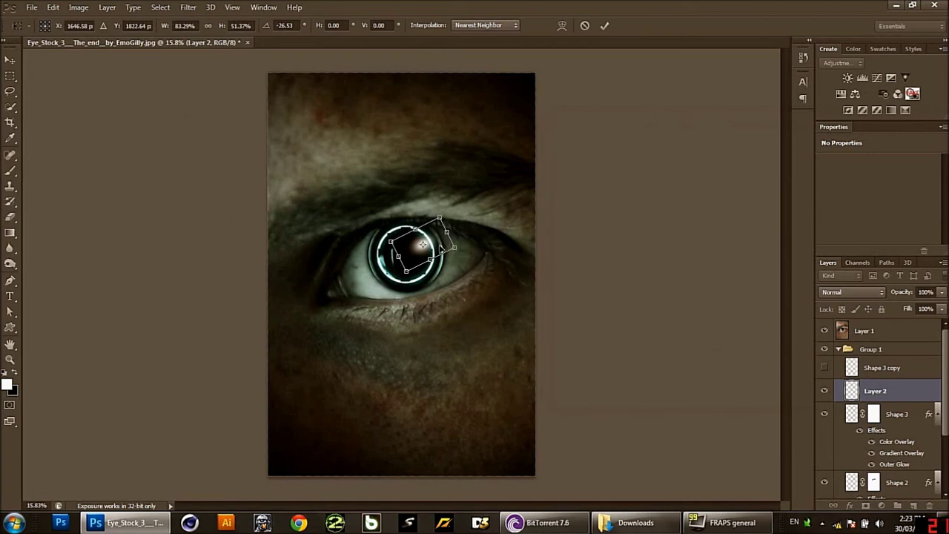
{"action": "key", "text": "Return"}
{"action": "key", "text": "b"}
{"action": "scroll", "coordinate": [490, 249], "scroll_direction": "down", "scroll_amount": 2}
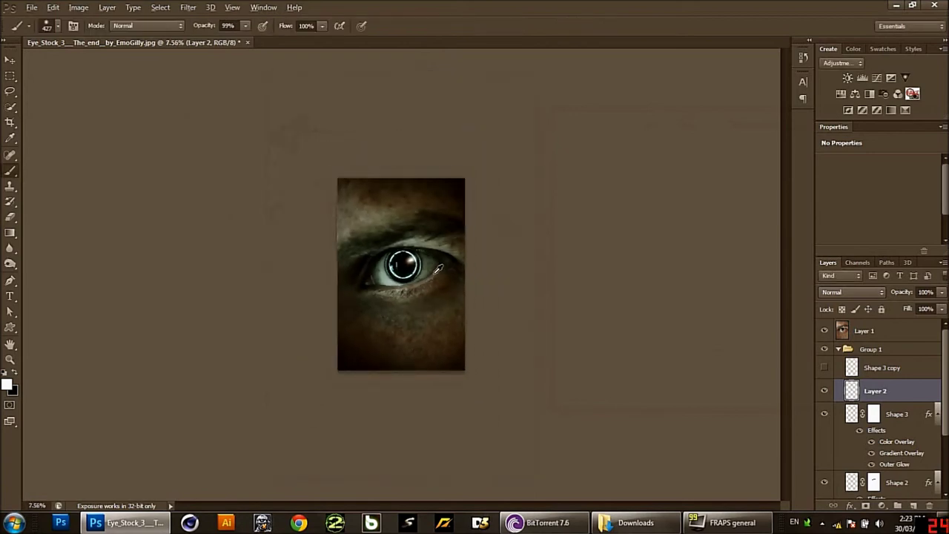
{"action": "scroll", "coordinate": [475, 245], "scroll_direction": "up", "scroll_amount": 6}
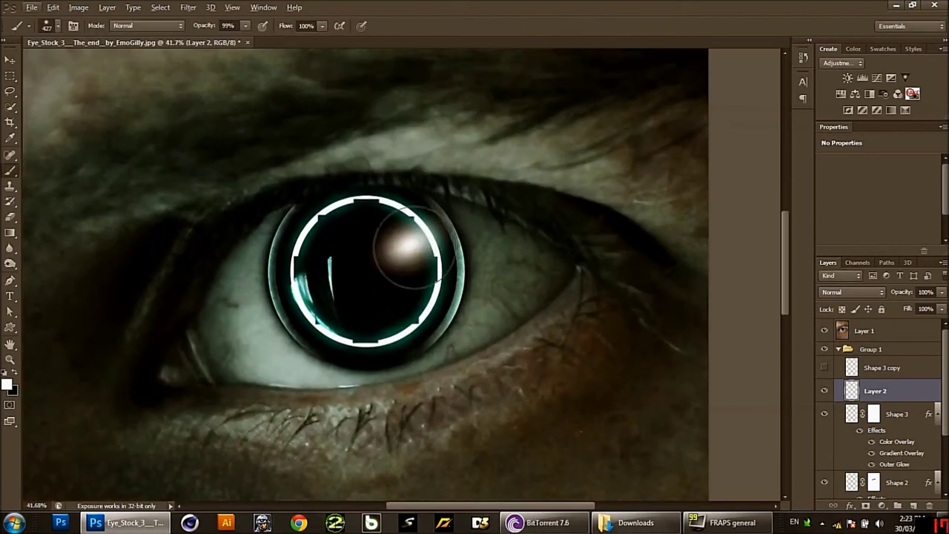
- Warp the Layer 2 highlight's mesh points to bend it into a thin curved glint
{"action": "key", "text": "ctrl+t"}
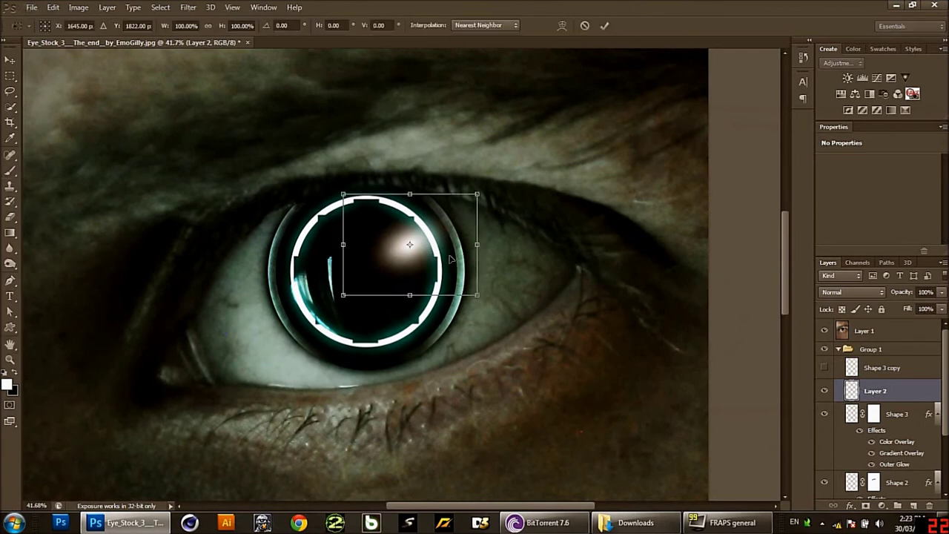
{"action": "right_click", "coordinate": [444, 253]}
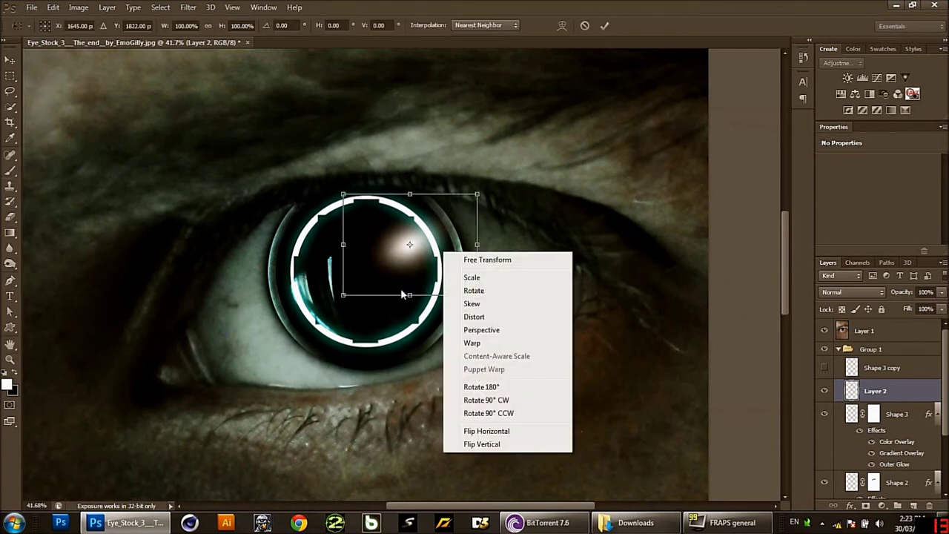
{"action": "left_click", "coordinate": [472, 343]}
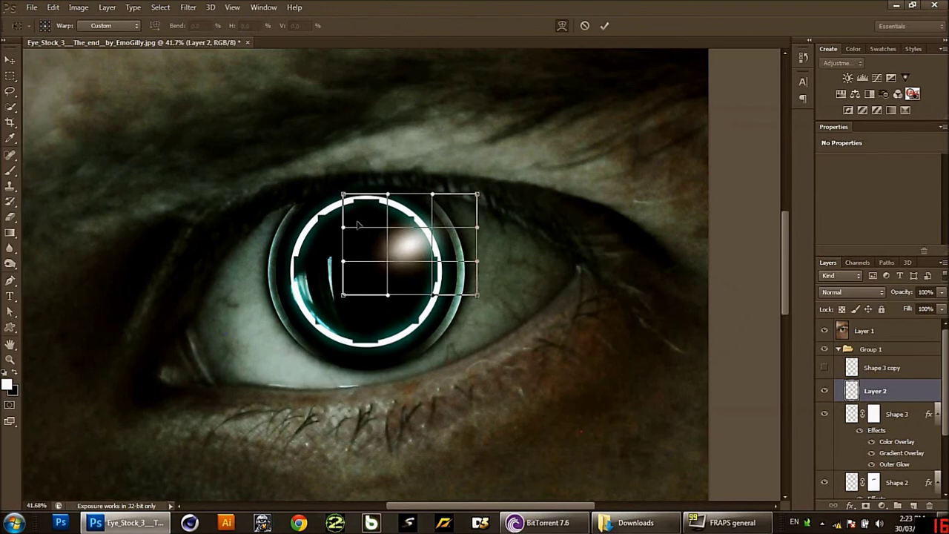
{"action": "left_click_drag", "start_coordinate": [360, 232], "coordinate": [356, 260]}
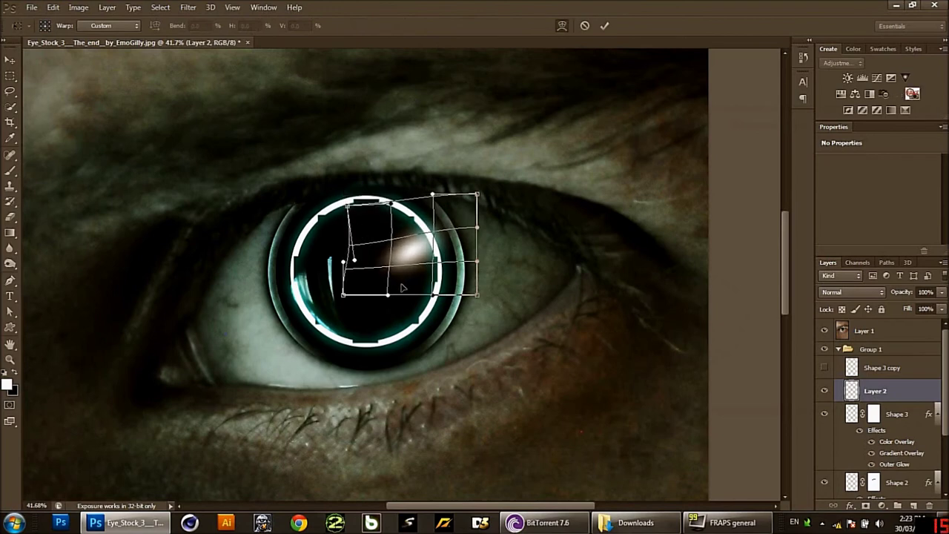
{"action": "left_click_drag", "start_coordinate": [398, 287], "coordinate": [384, 253]}
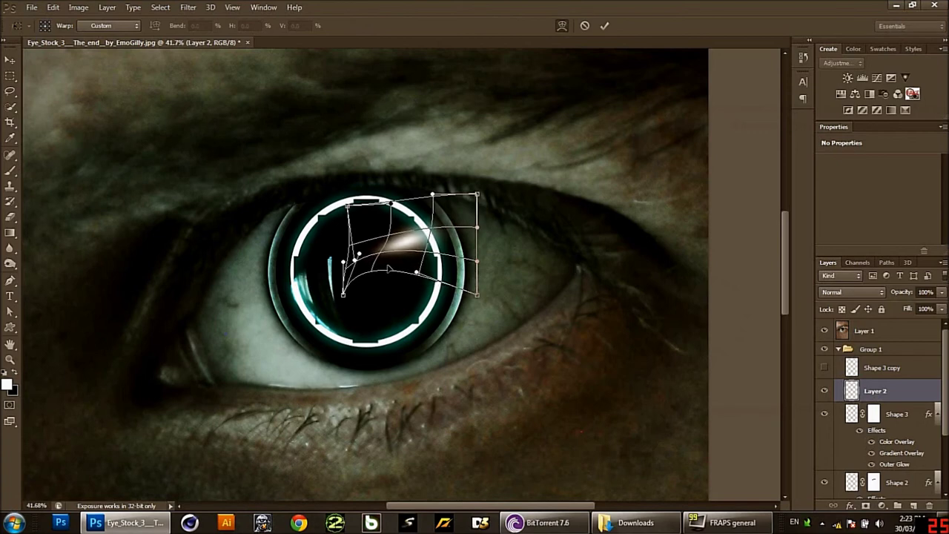
{"action": "left_click_drag", "start_coordinate": [371, 220], "coordinate": [443, 243]}
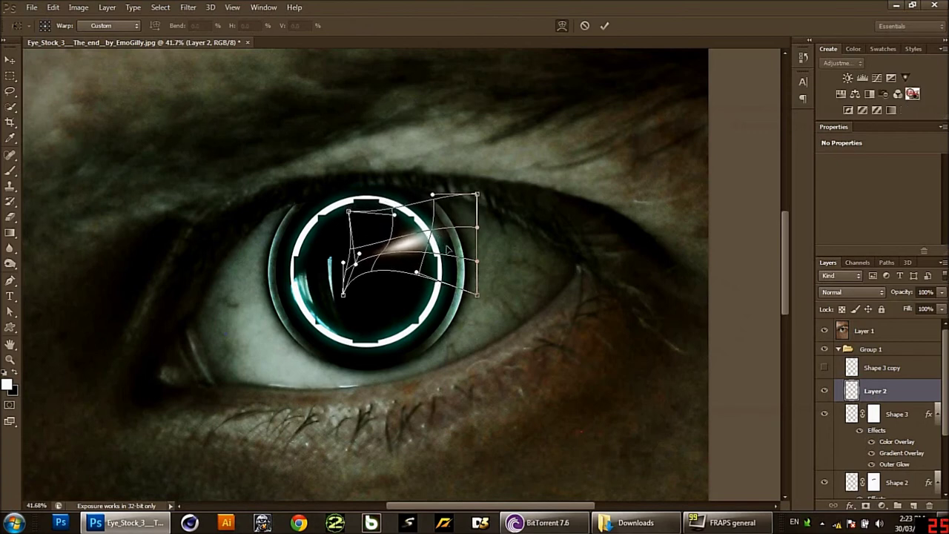
{"action": "left_click_drag", "start_coordinate": [441, 244], "coordinate": [425, 272]}
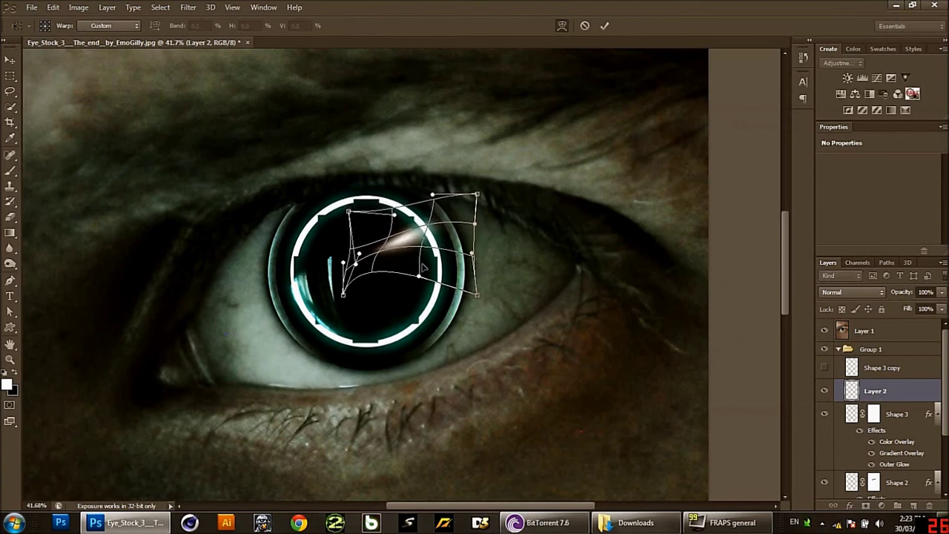
{"action": "key", "text": "Return"}
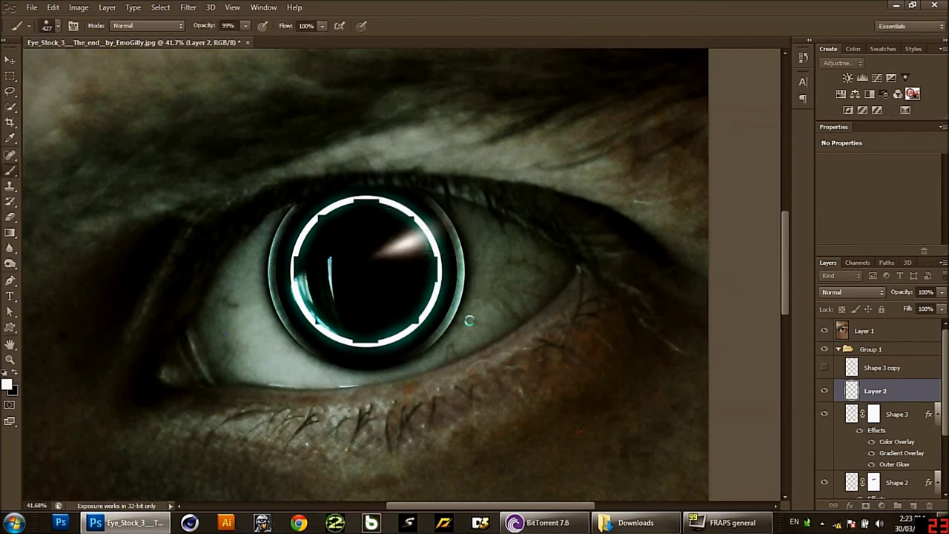
- Nudge the Layer 2 highlight slightly down and commit the transform
{"action": "scroll", "coordinate": [452, 333], "scroll_direction": "down", "scroll_amount": 1}
{"action": "scroll", "coordinate": [452, 333], "scroll_direction": "down", "scroll_amount": 3}
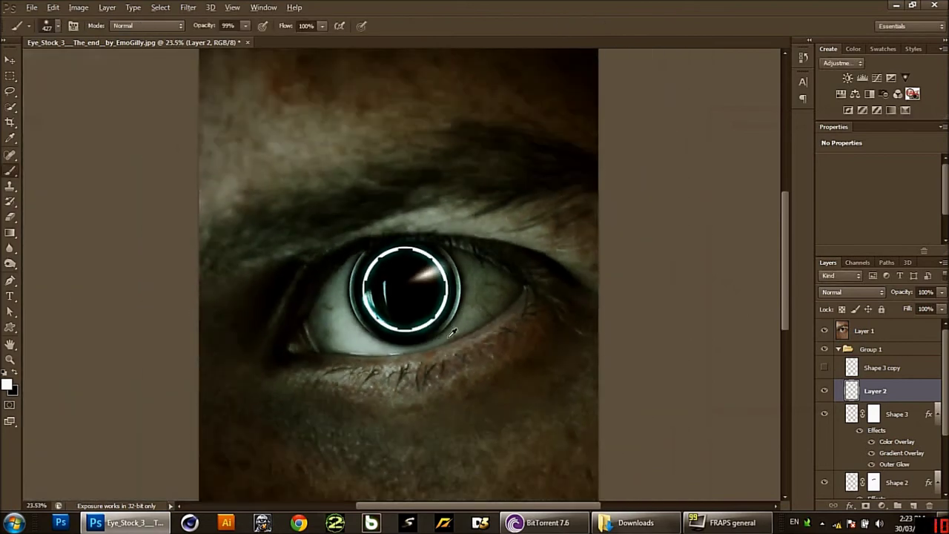
{"action": "scroll", "coordinate": [448, 344], "scroll_direction": "down", "scroll_amount": 3}
{"action": "scroll", "coordinate": [445, 352], "scroll_direction": "down", "scroll_amount": 1}
{"action": "scroll", "coordinate": [444, 354], "scroll_direction": "up", "scroll_amount": 2}
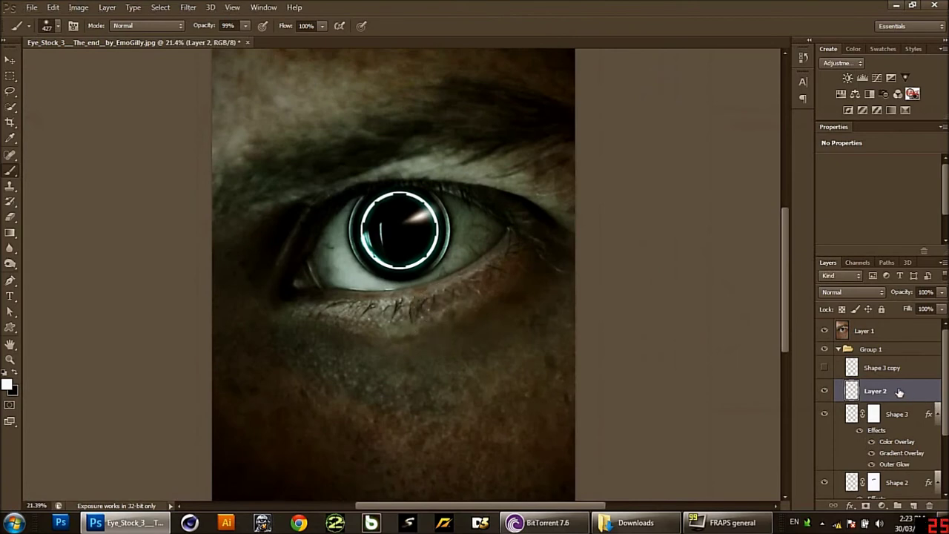
{"action": "key", "text": "ctrl+t"}
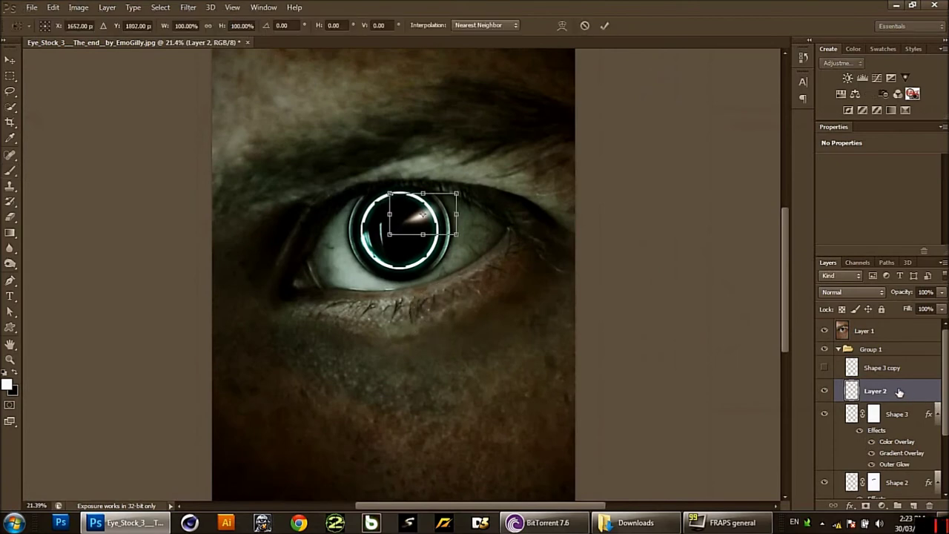
{"action": "key", "text": "Down"}
{"action": "key", "text": "Down"}
{"action": "key", "text": "Down"}
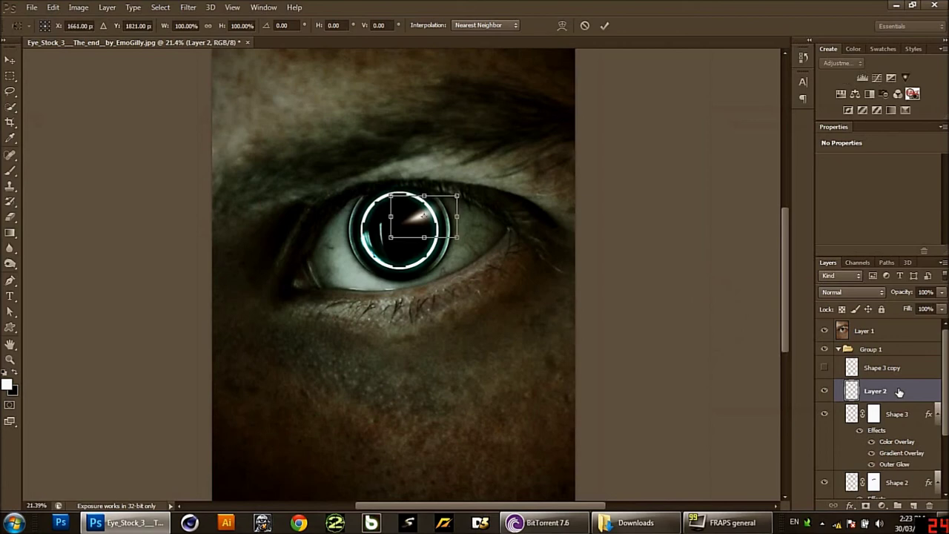
{"action": "key", "text": "Return"}
- Switch to the Brush and zoom out to view the whole eye composite
{"action": "key", "text": "b"}
{"action": "scroll", "coordinate": [654, 334], "scroll_direction": "down", "scroll_amount": 2}
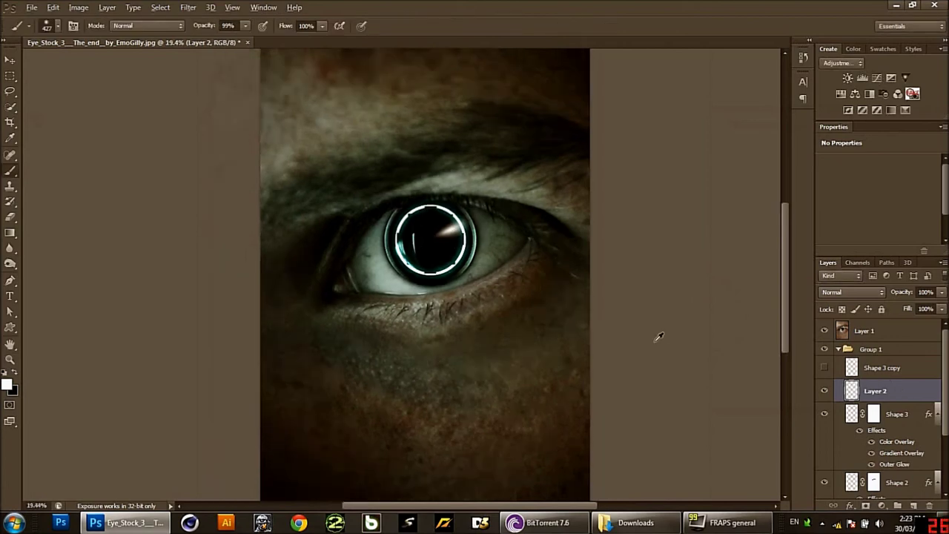
{"action": "scroll", "coordinate": [568, 360], "scroll_direction": "down", "scroll_amount": 3}
{"action": "scroll", "coordinate": [549, 357], "scroll_direction": "up", "scroll_amount": 2}
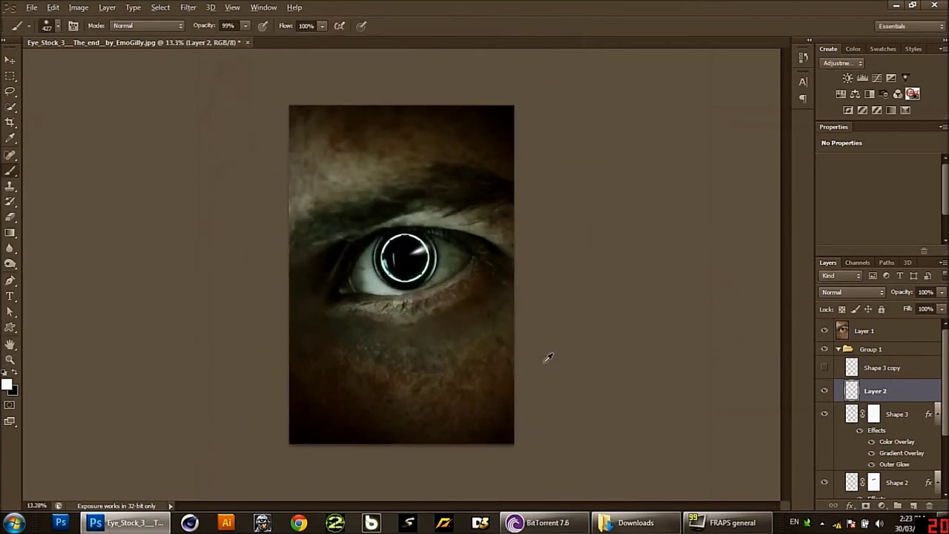
{"action": "scroll", "coordinate": [549, 357], "scroll_direction": "up", "scroll_amount": 1}
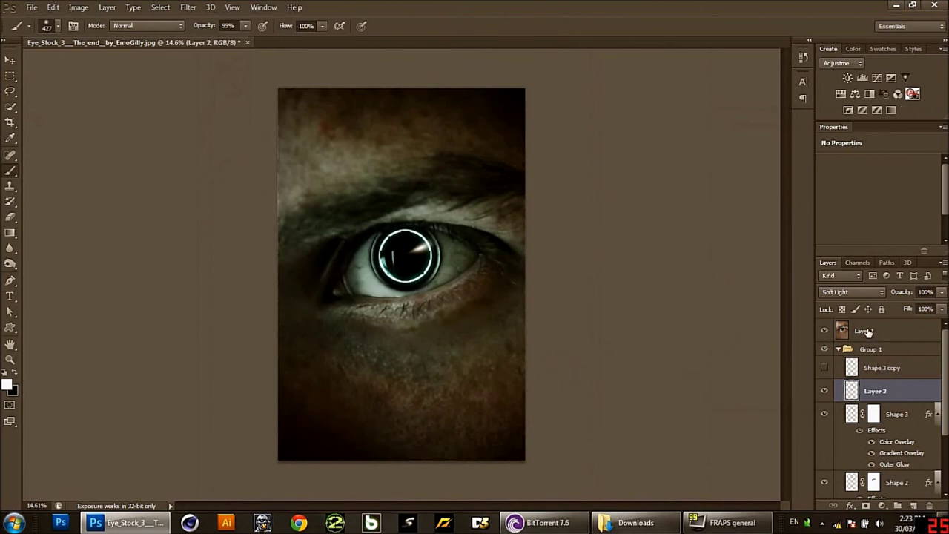
- Add a Brightness/Contrast adjustment above Layer 1 with Contrast 40 and Brightness 0
{"action": "left_click", "coordinate": [869, 333]}
{"action": "left_click", "coordinate": [882, 507]}
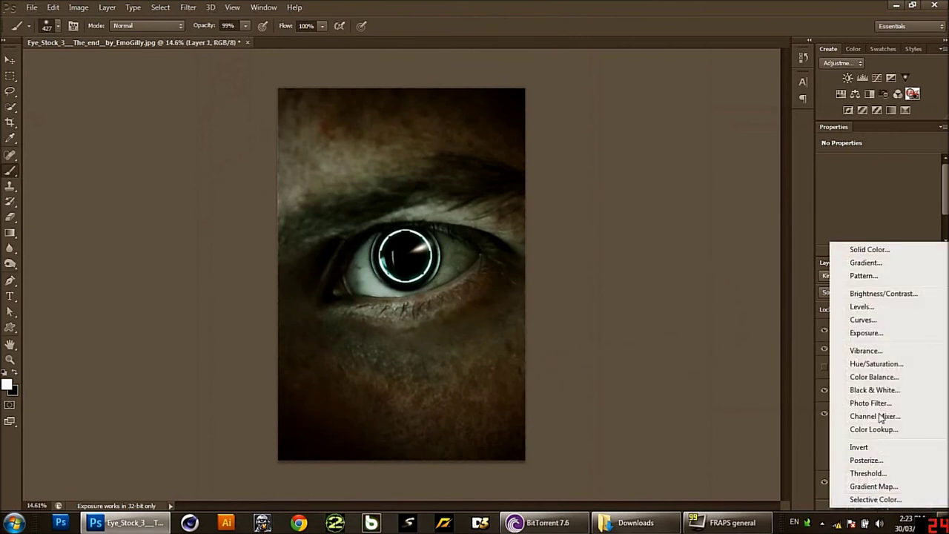
{"action": "left_click", "coordinate": [877, 293]}
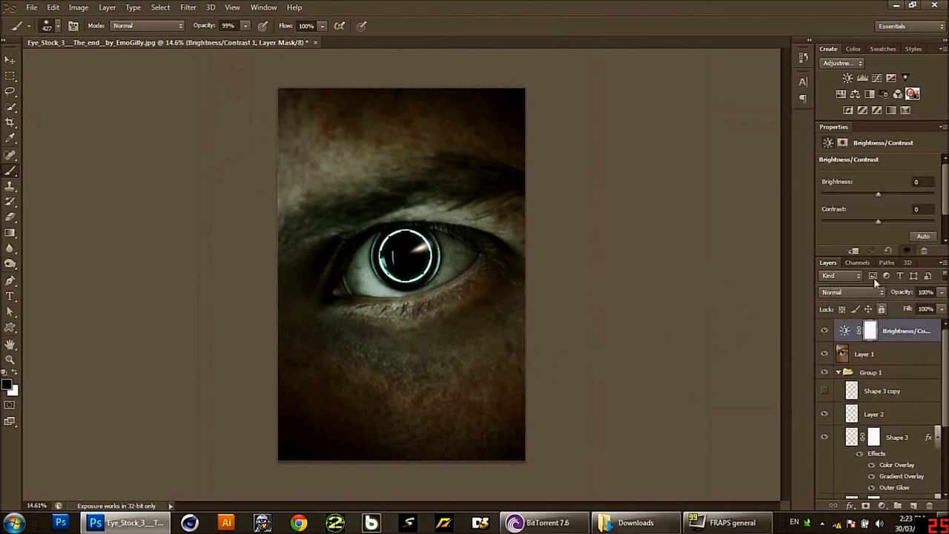
{"action": "mouse_move", "coordinate": [892, 224]}
{"action": "left_mouse_down"}
{"action": "mouse_move", "coordinate": [934, 222]}
{"action": "mouse_move", "coordinate": [901, 219]}
{"action": "left_mouse_up"}
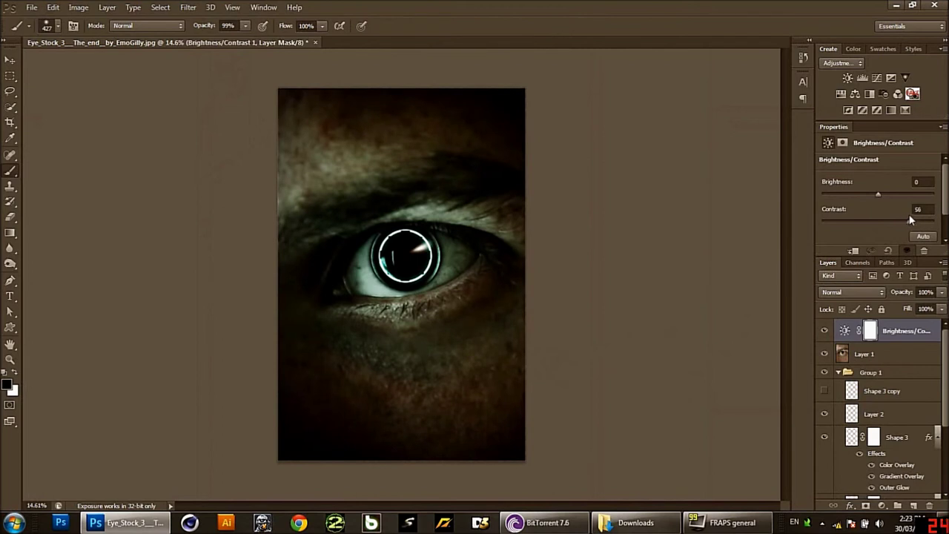
- Toggle the Shape 3 ring's visibility off and on to compare the result
{"action": "left_click", "coordinate": [823, 437]}
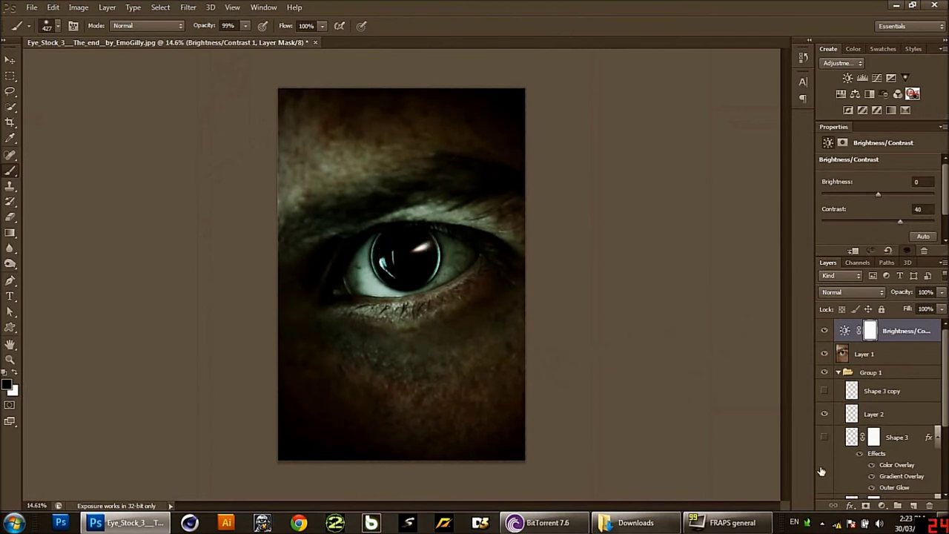
{"action": "left_click", "coordinate": [823, 437]}
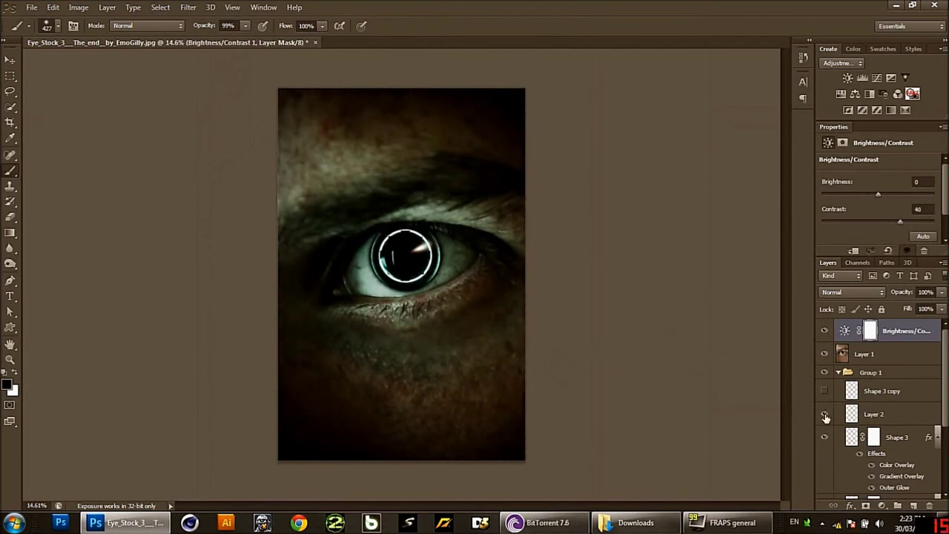
{"action": "scroll", "coordinate": [556, 366], "scroll_direction": "down", "scroll_amount": 1}
{"action": "scroll", "coordinate": [557, 367], "scroll_direction": "up", "scroll_amount": 1}
{"action": "scroll", "coordinate": [557, 366], "scroll_direction": "up", "scroll_amount": 1}
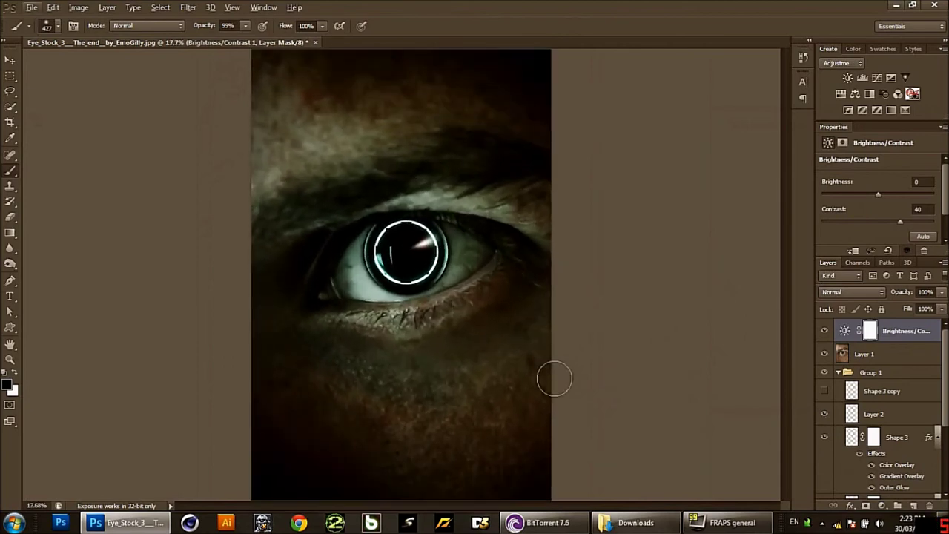
{"action": "scroll", "coordinate": [868, 355], "scroll_direction": "down", "scroll_amount": 3}
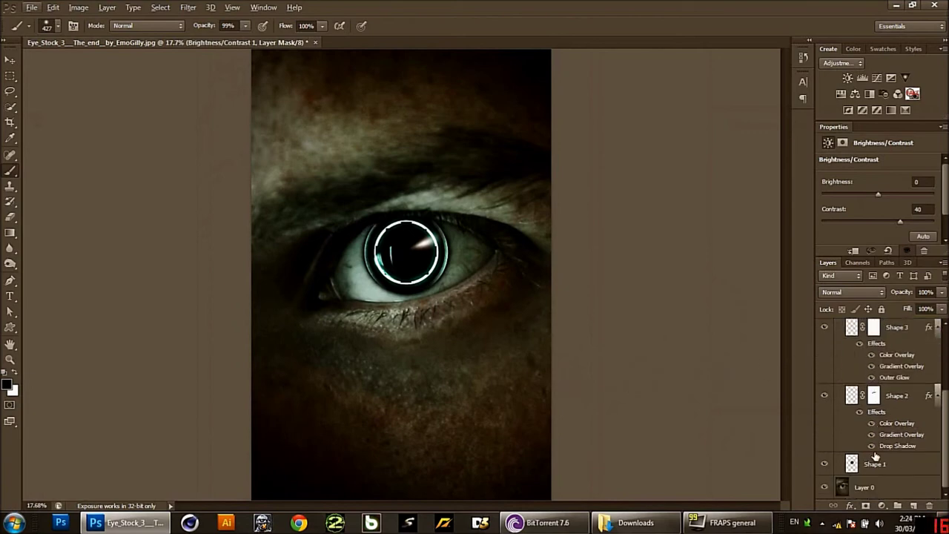
- Dodge Layer 0's inner corner, eyelid and under-eye skin at Midtones, 50% exposure
{"action": "left_click", "coordinate": [850, 482]}
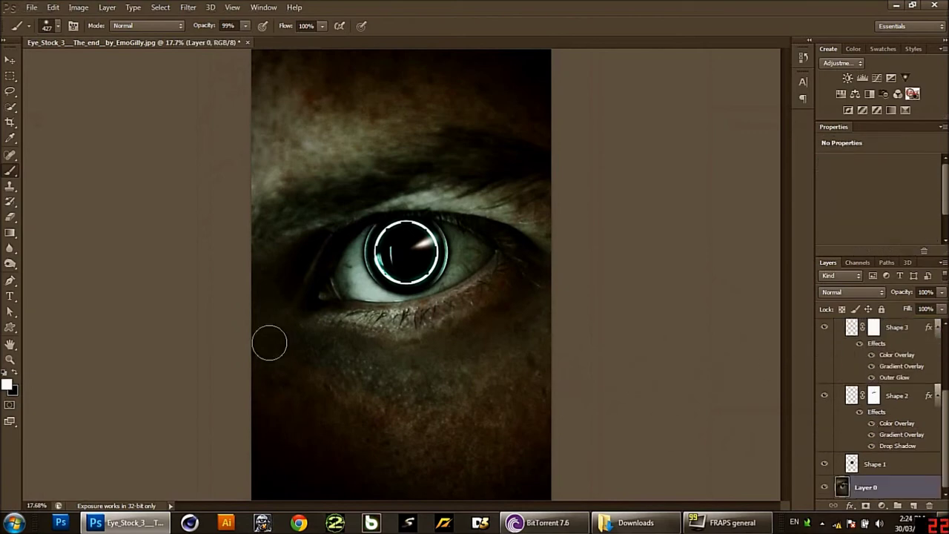
{"action": "left_click", "coordinate": [10, 265]}
{"action": "left_click", "coordinate": [41, 263]}
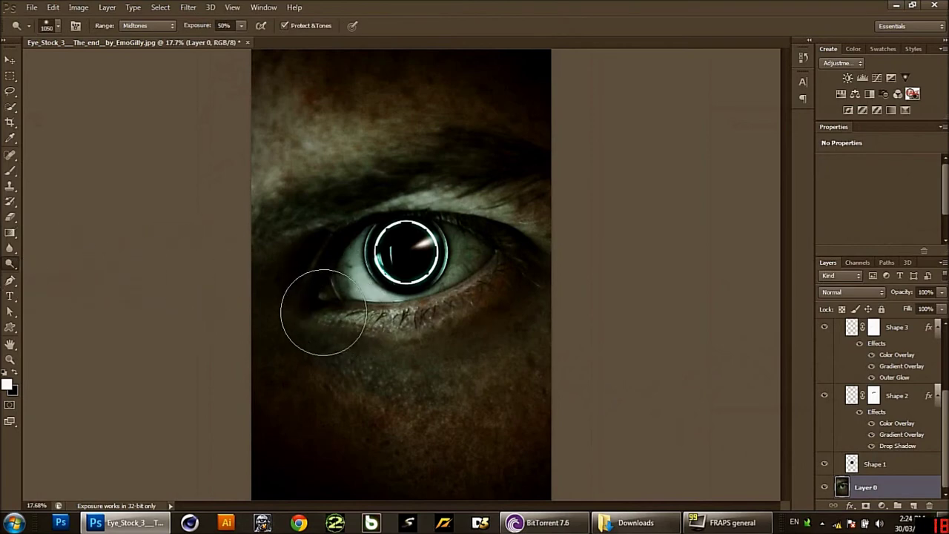
{"action": "mouse_move", "coordinate": [323, 311]}
{"action": "left_mouse_down"}
{"action": "mouse_move", "coordinate": [297, 233]}
{"action": "mouse_move", "coordinate": [370, 328]}
{"action": "left_mouse_up"}
{"action": "mouse_move", "coordinate": [338, 355]}
{"action": "left_mouse_down"}
{"action": "mouse_move", "coordinate": [364, 386]}
{"action": "mouse_move", "coordinate": [499, 343]}
{"action": "mouse_move", "coordinate": [403, 364]}
{"action": "mouse_move", "coordinate": [342, 345]}
{"action": "mouse_move", "coordinate": [345, 212]}
{"action": "mouse_move", "coordinate": [467, 170]}
{"action": "mouse_move", "coordinate": [498, 208]}
{"action": "mouse_move", "coordinate": [392, 195]}
{"action": "mouse_move", "coordinate": [497, 172]}
{"action": "mouse_move", "coordinate": [500, 237]}
{"action": "mouse_move", "coordinate": [390, 337]}
{"action": "mouse_move", "coordinate": [318, 349]}
{"action": "mouse_move", "coordinate": [414, 388]}
{"action": "left_mouse_up"}
{"action": "left_click_drag", "start_coordinate": [463, 378], "coordinate": [364, 315]}
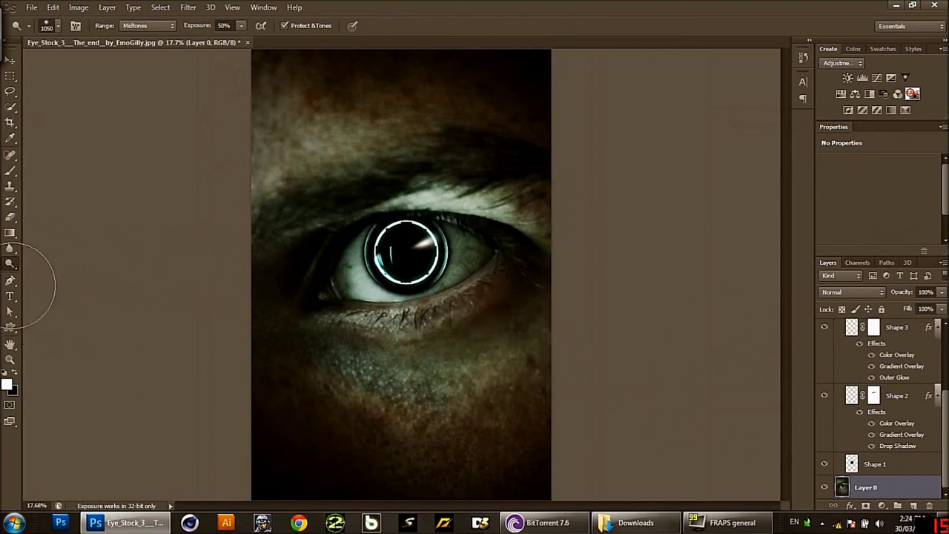
- Shrink the dodge brush to 247 and brighten the lower lid, inner corner and eye white
{"action": "left_click_drag", "start_coordinate": [397, 320], "coordinate": [353, 315]}
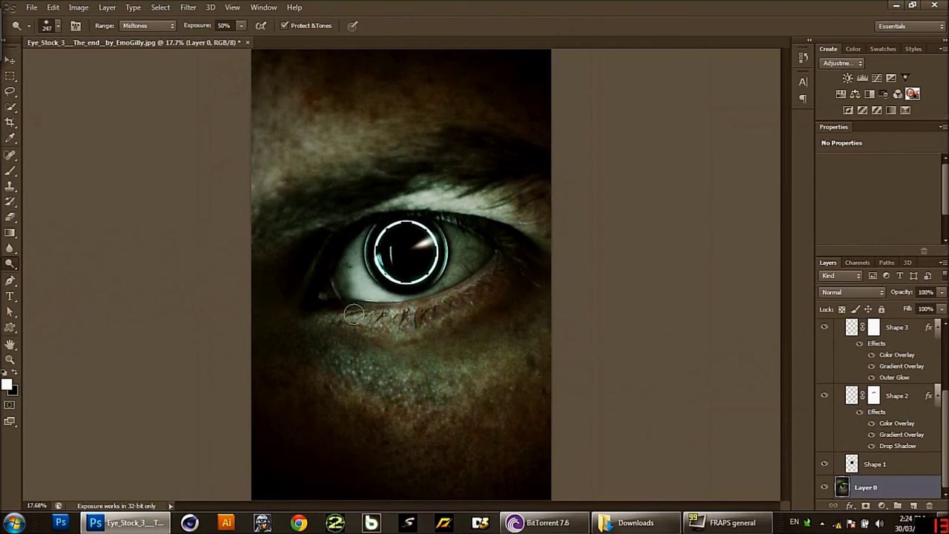
{"action": "mouse_move", "coordinate": [355, 306]}
{"action": "left_mouse_down"}
{"action": "mouse_move", "coordinate": [498, 253]}
{"action": "mouse_move", "coordinate": [307, 335]}
{"action": "left_mouse_up"}
{"action": "mouse_move", "coordinate": [295, 265]}
{"action": "left_mouse_down"}
{"action": "mouse_move", "coordinate": [328, 238]}
{"action": "mouse_move", "coordinate": [296, 314]}
{"action": "left_mouse_up"}
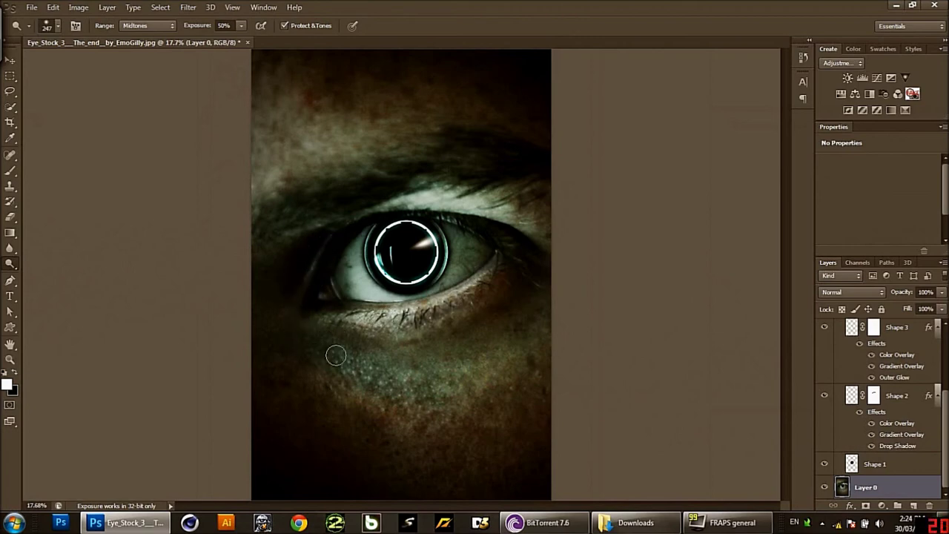
{"action": "mouse_move", "coordinate": [329, 276]}
{"action": "left_mouse_down"}
{"action": "mouse_move", "coordinate": [365, 231]}
{"action": "mouse_move", "coordinate": [338, 286]}
{"action": "mouse_move", "coordinate": [353, 291]}
{"action": "mouse_move", "coordinate": [347, 261]}
{"action": "mouse_move", "coordinate": [389, 296]}
{"action": "mouse_move", "coordinate": [430, 286]}
{"action": "mouse_move", "coordinate": [452, 248]}
{"action": "mouse_move", "coordinate": [482, 251]}
{"action": "mouse_move", "coordinate": [466, 263]}
{"action": "mouse_move", "coordinate": [478, 243]}
{"action": "mouse_move", "coordinate": [462, 269]}
{"action": "left_mouse_up"}
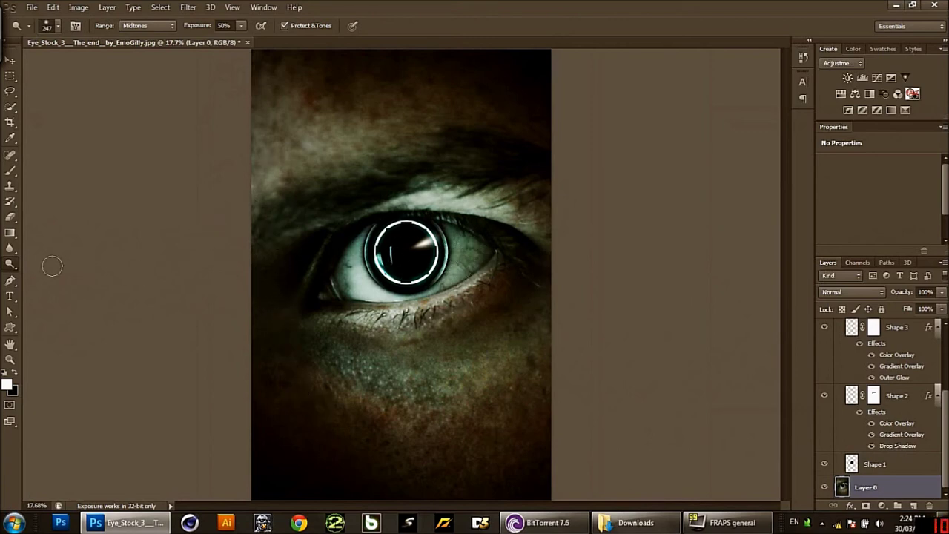
- With the Burn Tool, darken the skin toward the outer corner, the forehead and the brow
{"action": "right_click", "coordinate": [19, 268]}
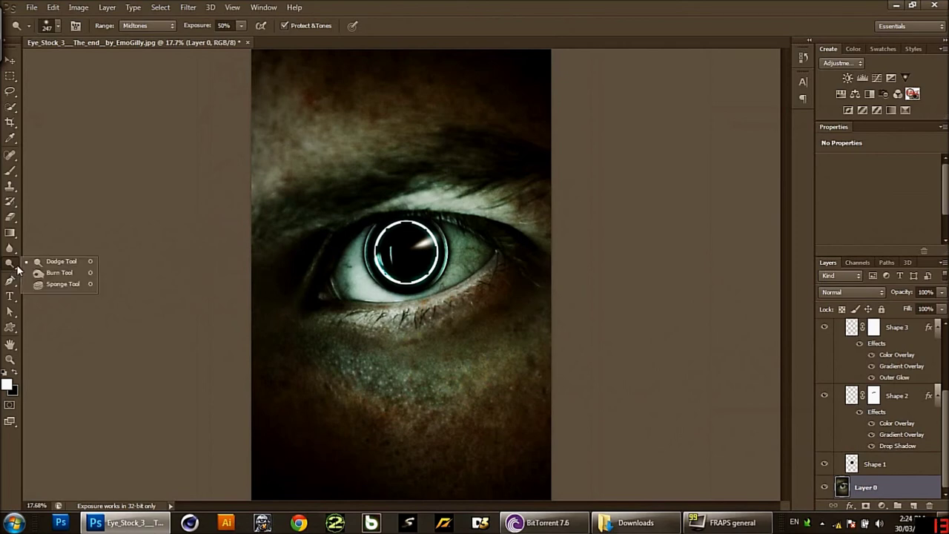
{"action": "left_click", "coordinate": [39, 273]}
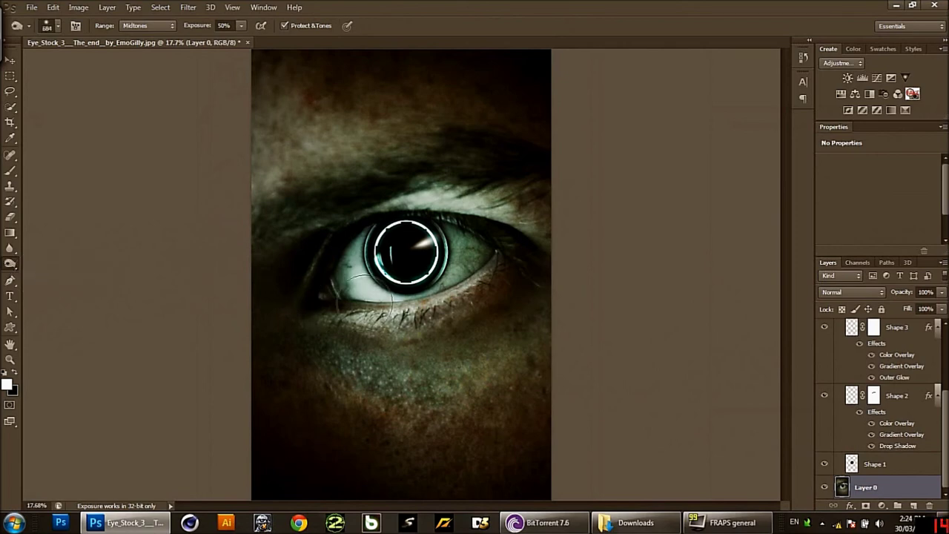
{"action": "left_click_drag", "start_coordinate": [375, 365], "coordinate": [531, 281]}
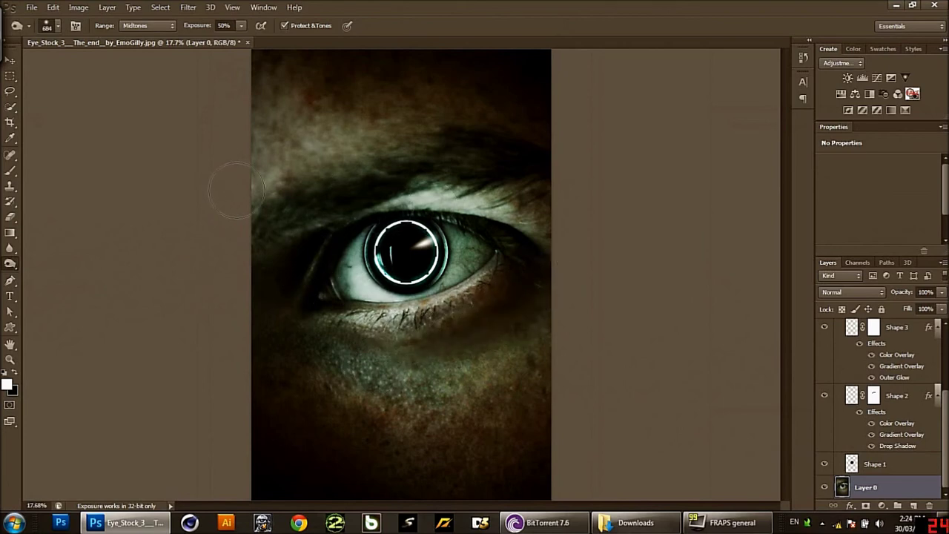
{"action": "left_click_drag", "start_coordinate": [277, 171], "coordinate": [174, 109]}
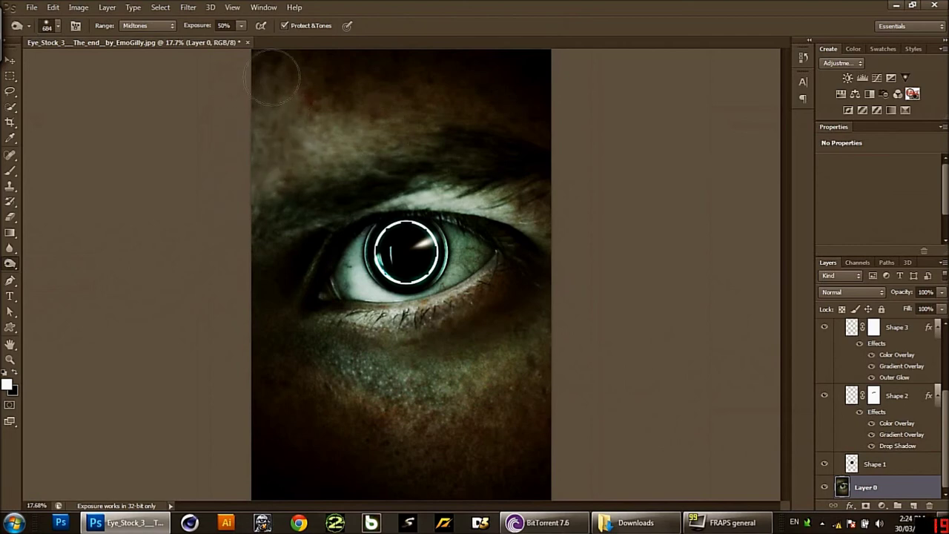
{"action": "left_click_drag", "start_coordinate": [328, 142], "coordinate": [322, 140]}
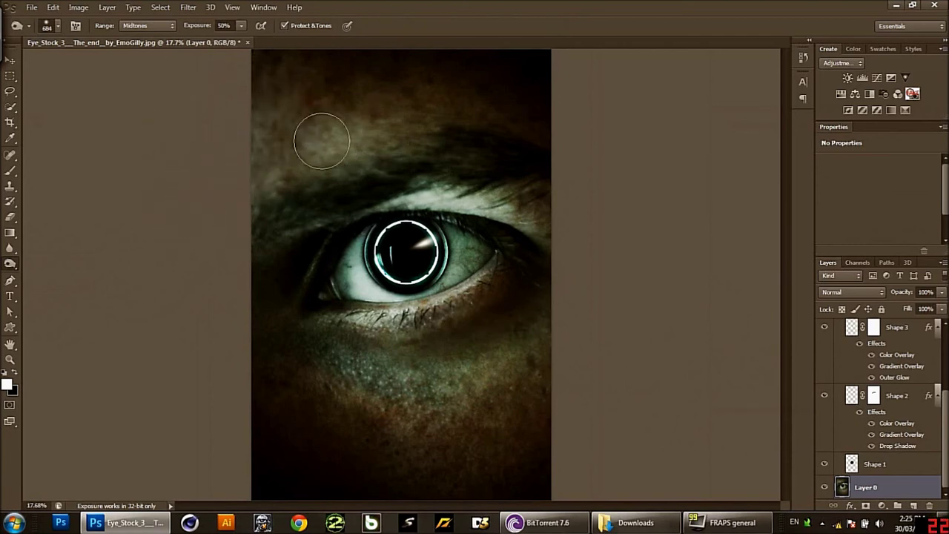
{"action": "left_click_drag", "start_coordinate": [406, 130], "coordinate": [318, 143]}
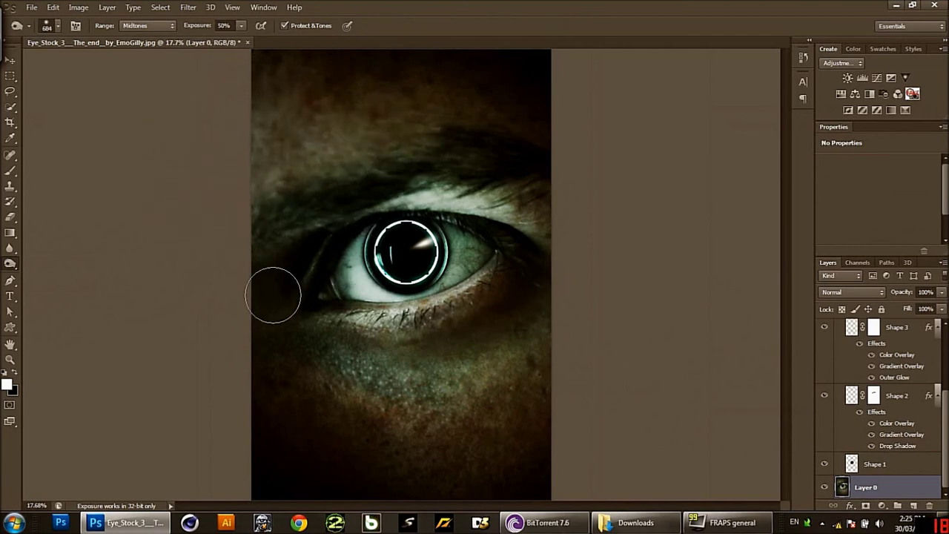
- Burn the inner eye corner, the nearby eye white and the outer corner skin darker
{"action": "mouse_move", "coordinate": [238, 292]}
{"action": "left_mouse_down"}
{"action": "mouse_move", "coordinate": [308, 275]}
{"action": "mouse_move", "coordinate": [277, 263]}
{"action": "left_mouse_up"}
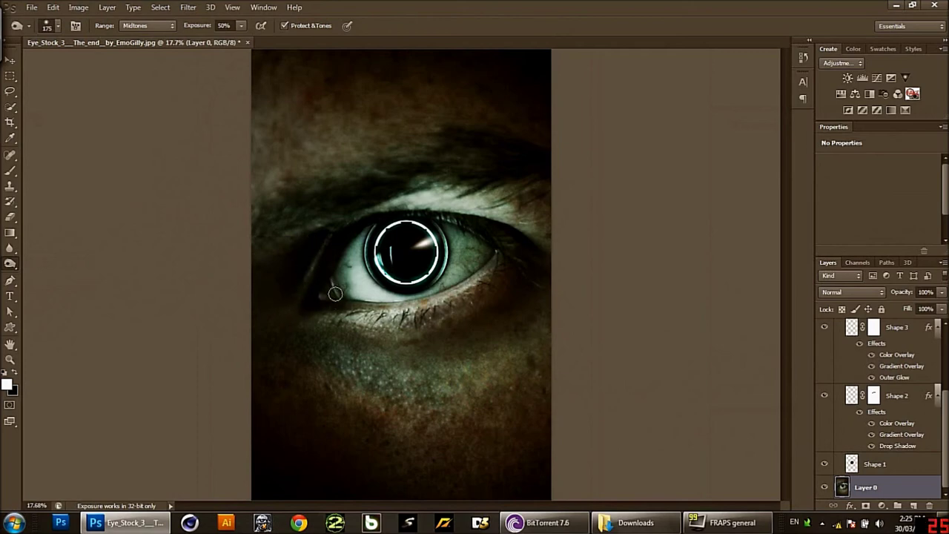
{"action": "left_click_drag", "start_coordinate": [337, 287], "coordinate": [354, 289]}
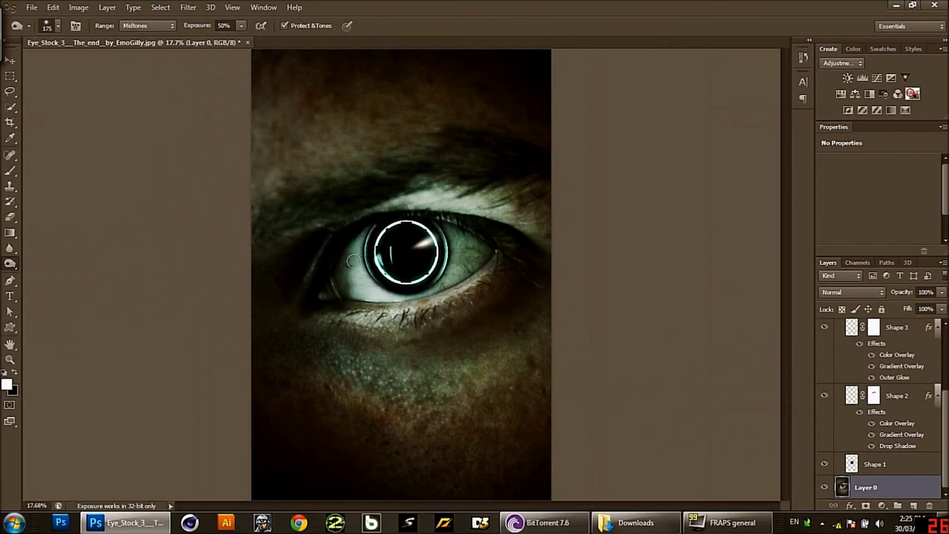
{"action": "left_click_drag", "start_coordinate": [352, 261], "coordinate": [355, 275]}
{"action": "left_click_drag", "start_coordinate": [447, 311], "coordinate": [492, 275]}
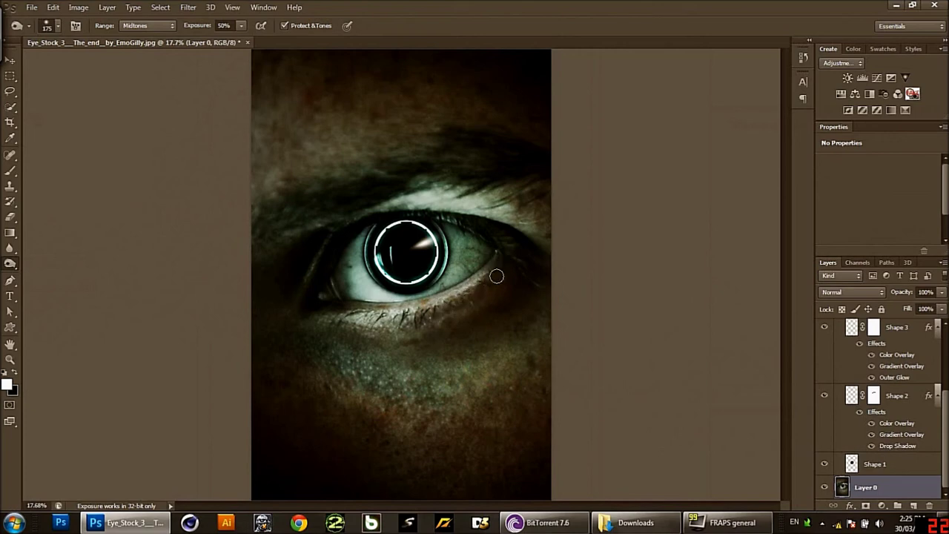
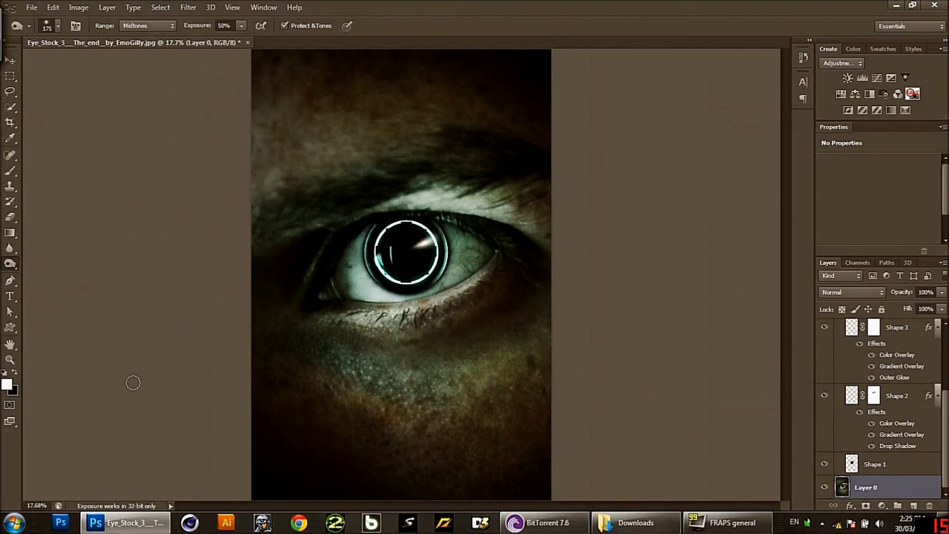
- Browse to the golden bokeh folder on the Desktop and select golden bokeh (1)
{"action": "scroll", "coordinate": [225, 327], "scroll_direction": "down", "scroll_amount": 1}
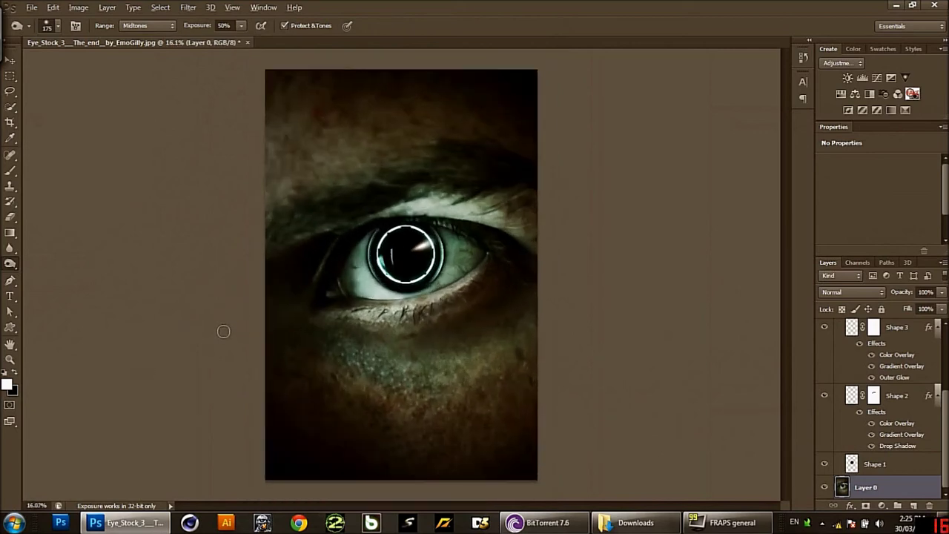
{"action": "scroll", "coordinate": [225, 328], "scroll_direction": "up", "scroll_amount": 1}
{"action": "scroll", "coordinate": [224, 331], "scroll_direction": "down", "scroll_amount": 2}
{"action": "scroll", "coordinate": [223, 331], "scroll_direction": "up", "scroll_amount": 1}
{"action": "scroll", "coordinate": [223, 331], "scroll_direction": "up", "scroll_amount": 1}
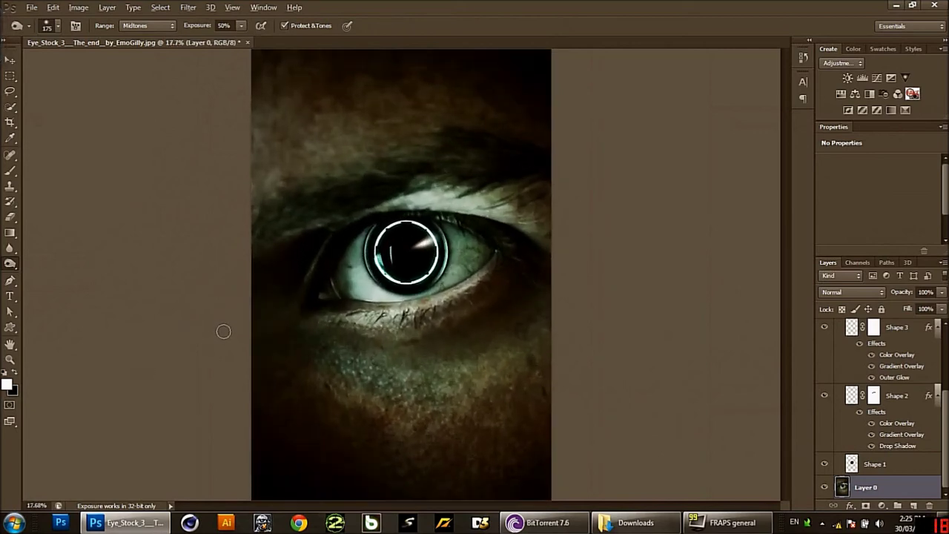
{"action": "scroll", "coordinate": [223, 331], "scroll_direction": "down", "scroll_amount": 1}
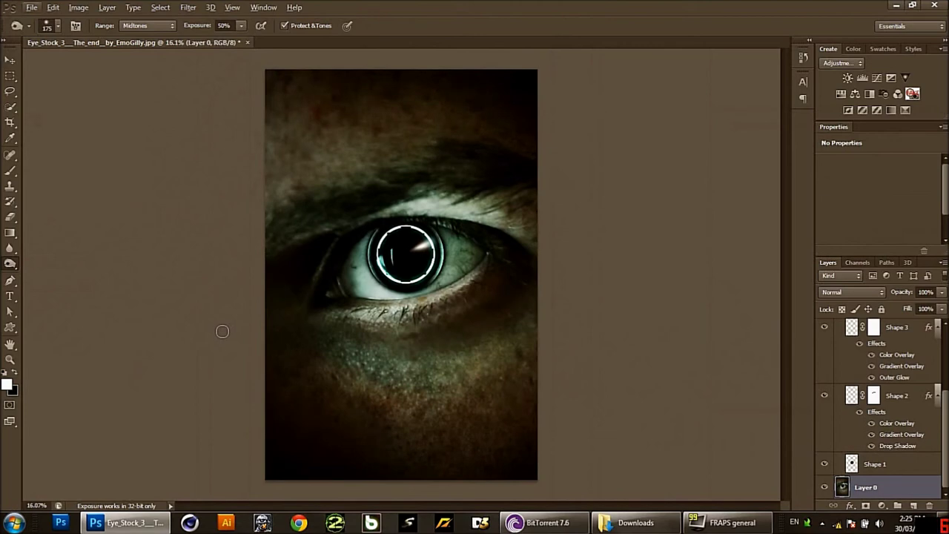
{"action": "left_click", "coordinate": [32, 8]}
{"action": "left_click", "coordinate": [41, 31]}
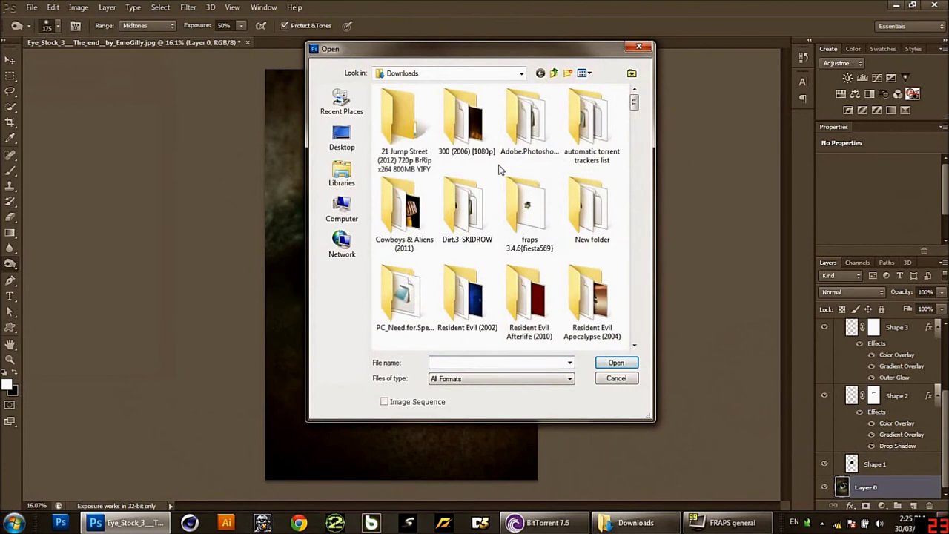
{"action": "left_click", "coordinate": [357, 133]}
{"action": "scroll", "coordinate": [415, 148], "scroll_direction": "down", "scroll_amount": 10}
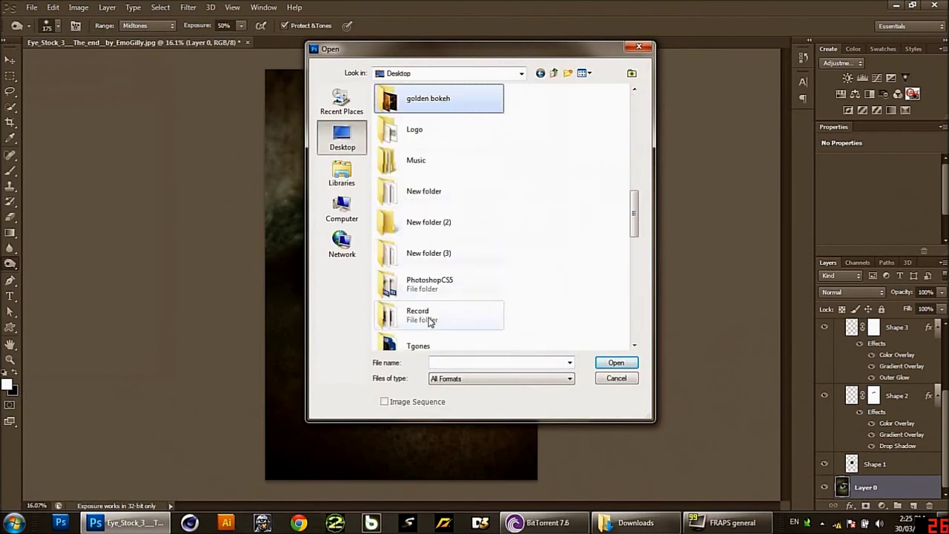
{"action": "double_click", "coordinate": [415, 97]}
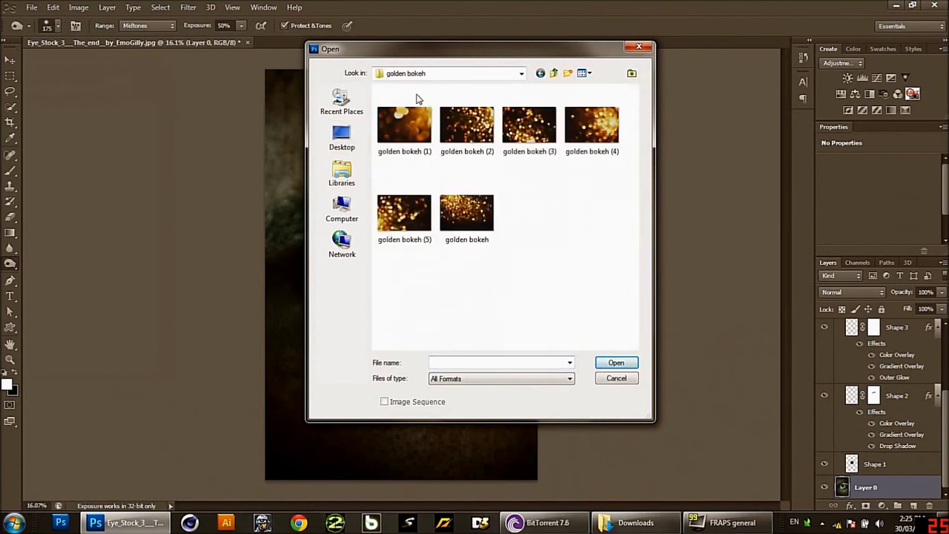
{"action": "left_click", "coordinate": [424, 141]}
- Open golden bokeh (1) and shift its Hue to +141 with a Hue/Saturation adjustment layer
{"action": "left_click", "coordinate": [620, 362]}
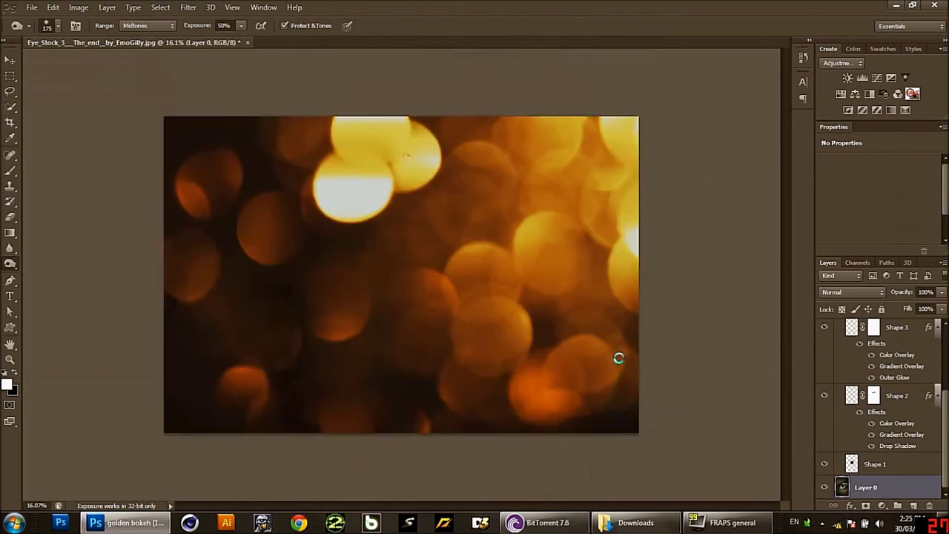
{"action": "left_click", "coordinate": [881, 505]}
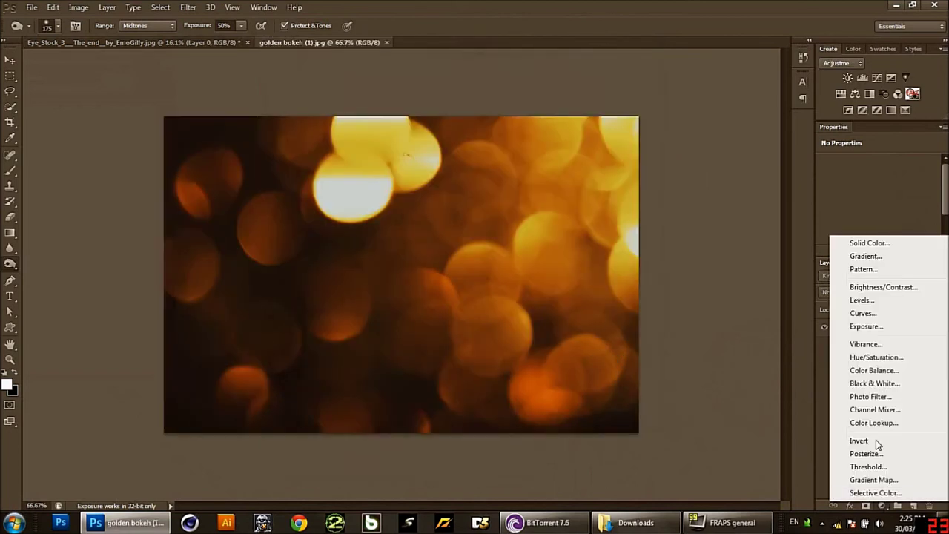
{"action": "left_click", "coordinate": [873, 358]}
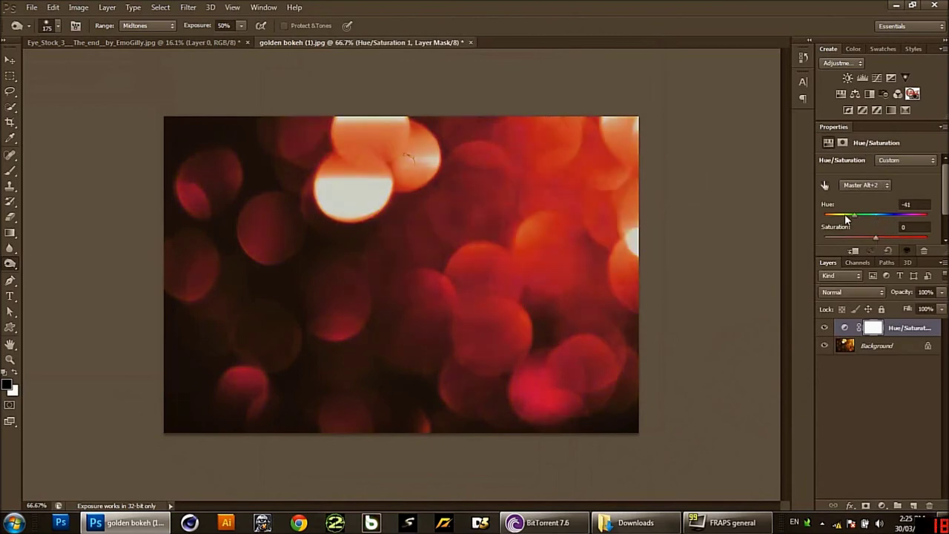
{"action": "left_click_drag", "start_coordinate": [875, 214], "coordinate": [920, 214]}
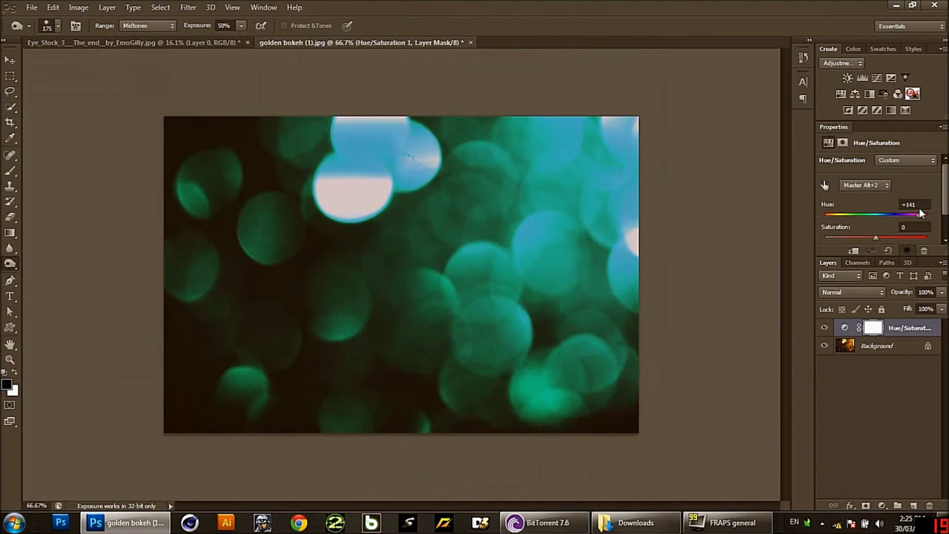
- Merge the Hue/Saturation layer and the Background into one layer
{"action": "left_click", "coordinate": [881, 333]}
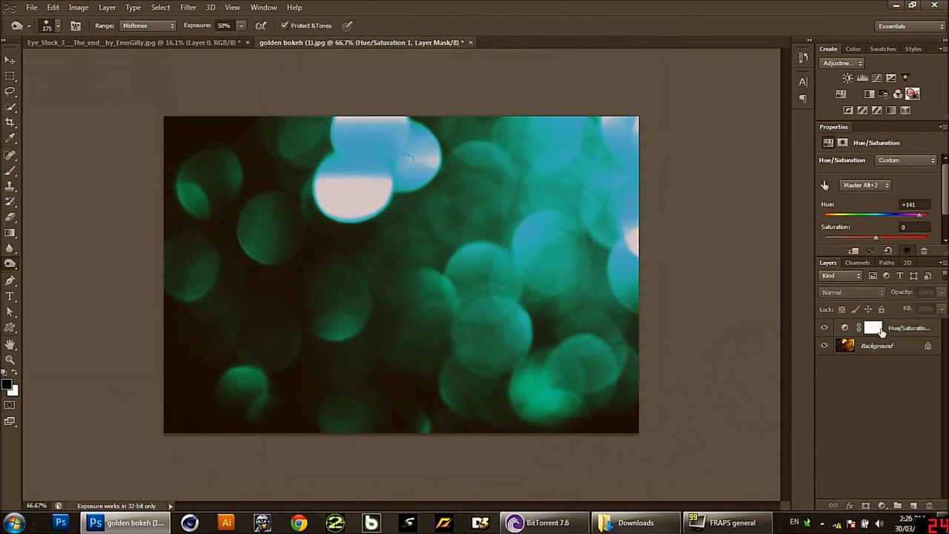
{"action": "left_click", "coordinate": [895, 333]}
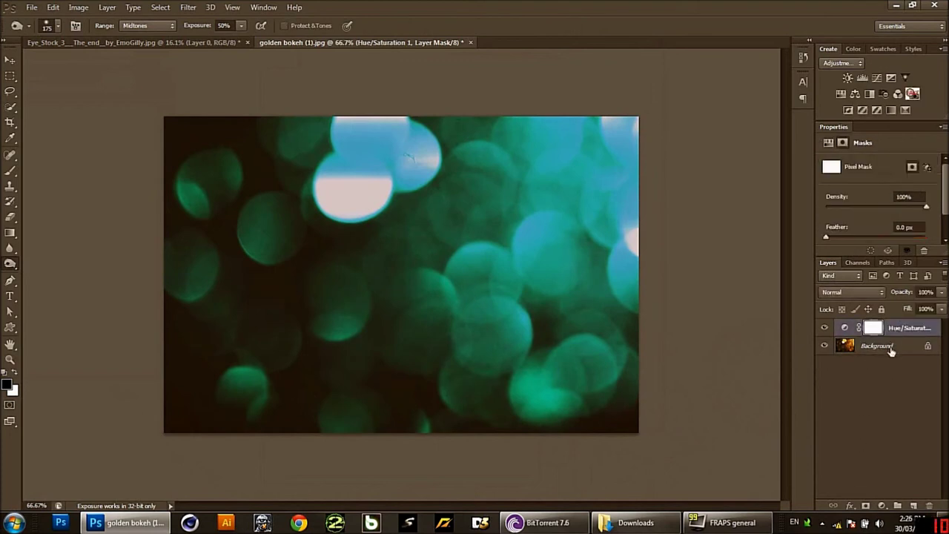
{"action": "left_click", "coordinate": [891, 348]}
{"action": "right_click", "coordinate": [891, 344]}
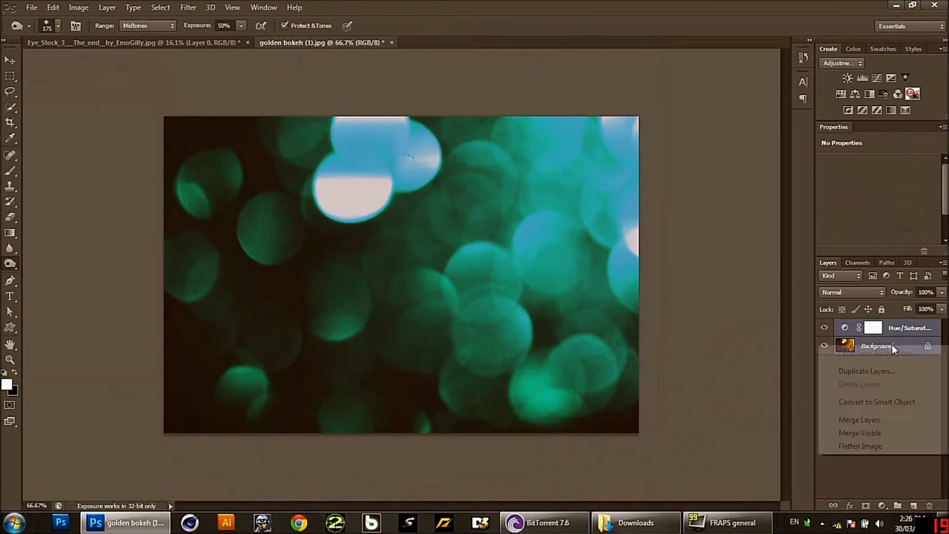
{"action": "left_click", "coordinate": [880, 419]}
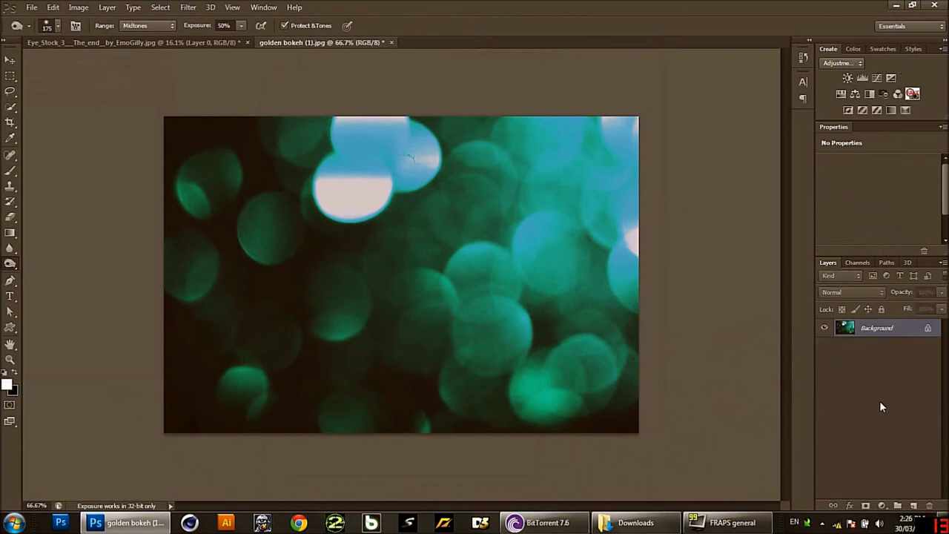
- Copy the whole teal bokeh image and paste it into the eye image
{"action": "key", "text": "ctrl+a"}
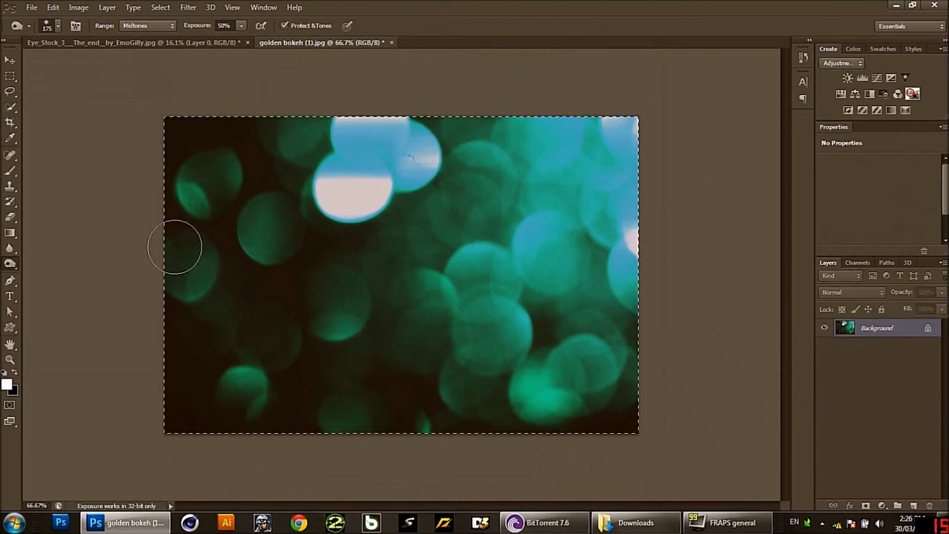
{"action": "left_click", "coordinate": [91, 42]}
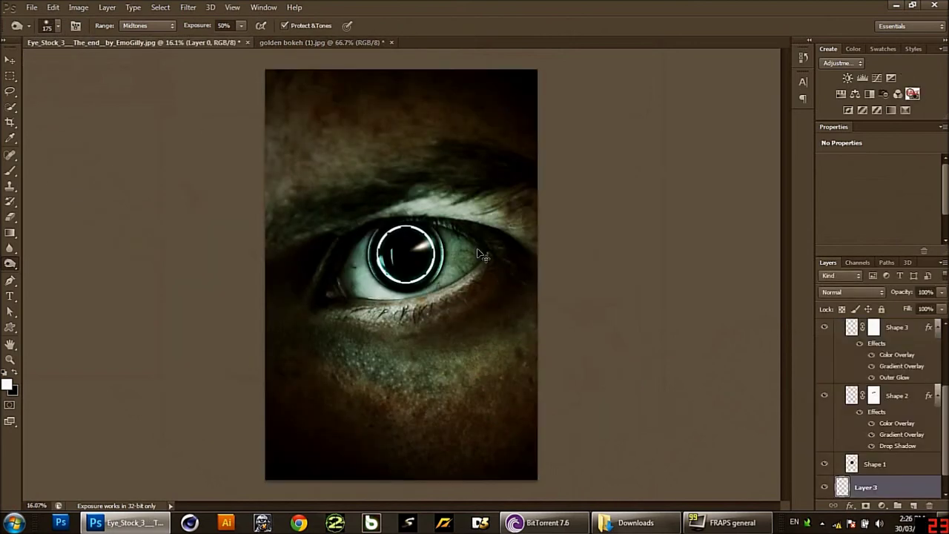
{"action": "key", "text": "ctrl+v"}
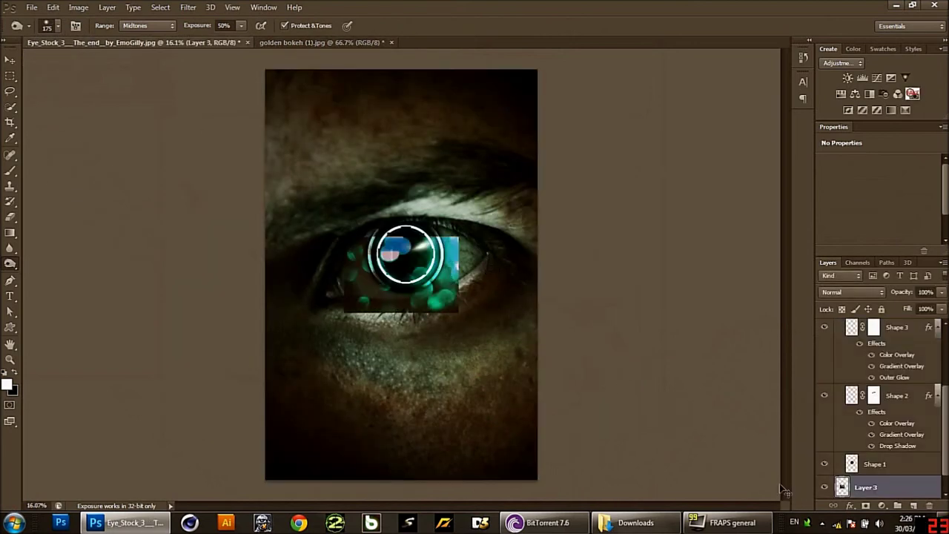
- Rotate, move and scale the bokeh to 254.10%, level across the lower face
{"action": "key", "text": "ctrl+t"}
{"action": "left_click_drag", "start_coordinate": [632, 308], "coordinate": [199, 206]}
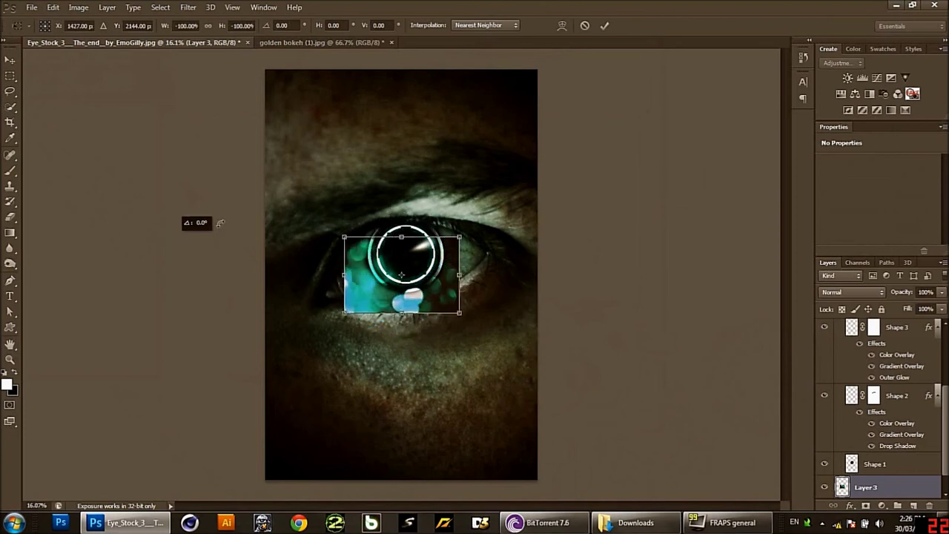
{"action": "mouse_move", "coordinate": [438, 291]}
{"action": "left_mouse_down"}
{"action": "mouse_move", "coordinate": [402, 344]}
{"action": "mouse_move", "coordinate": [369, 455]}
{"action": "left_mouse_up"}
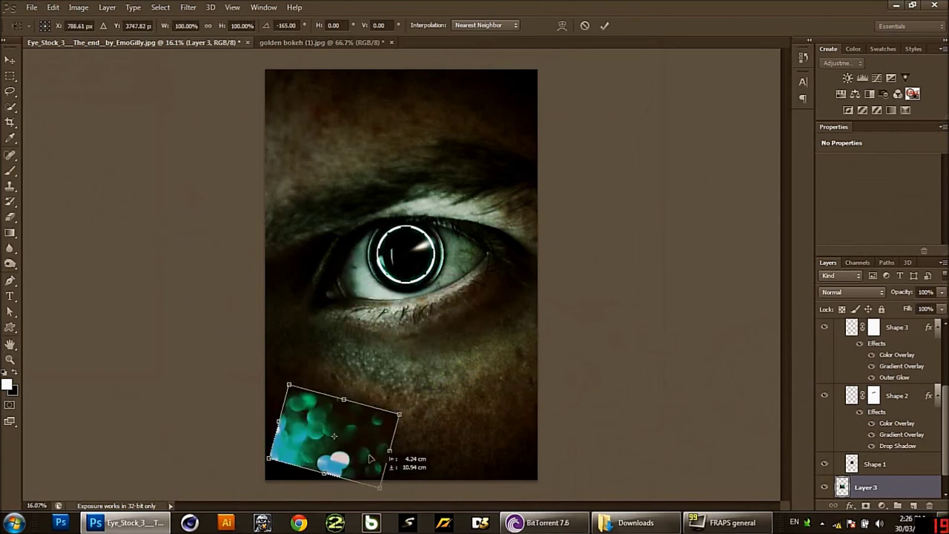
{"action": "left_click_drag", "start_coordinate": [458, 422], "coordinate": [466, 407]}
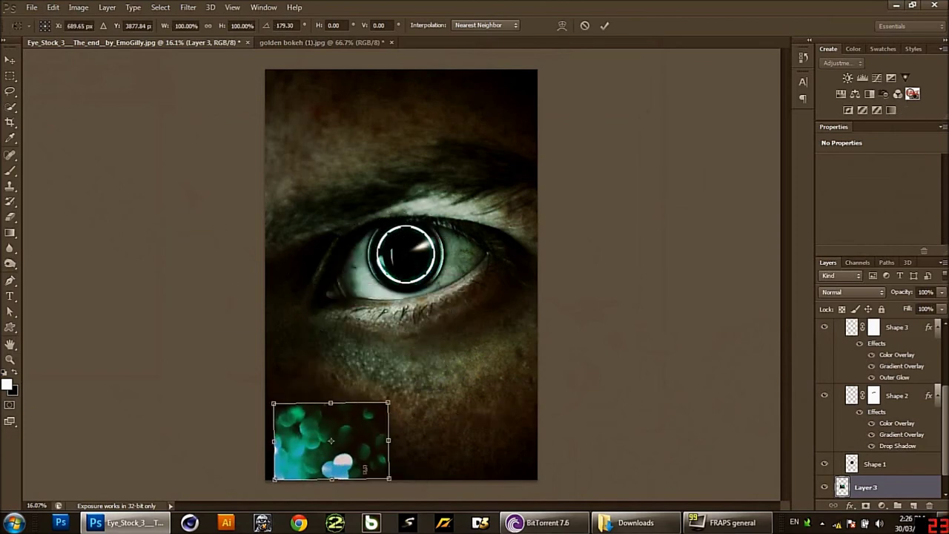
{"action": "mouse_move", "coordinate": [387, 479]}
{"action": "left_mouse_down"}
{"action": "mouse_move", "coordinate": [564, 497]}
{"action": "mouse_move", "coordinate": [521, 449]}
{"action": "mouse_move", "coordinate": [518, 433]}
{"action": "left_mouse_up"}
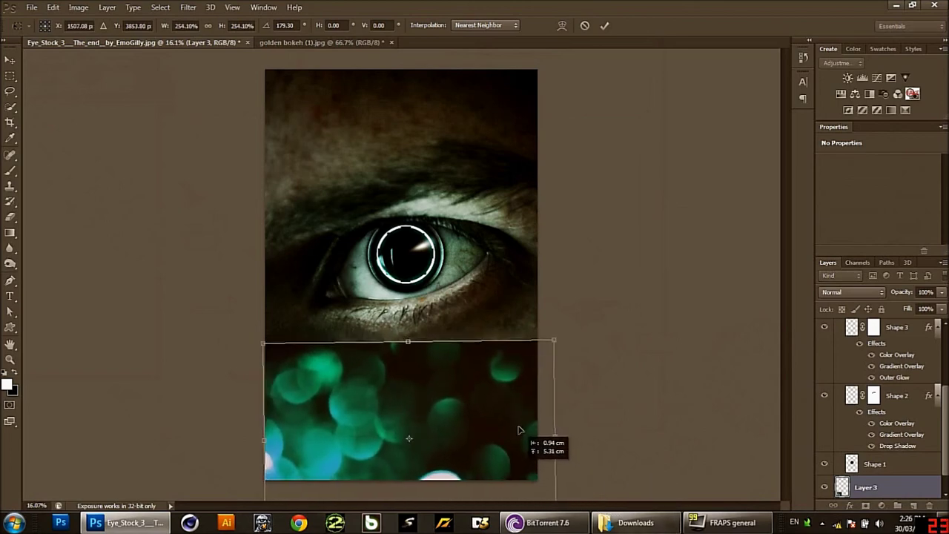
{"action": "key", "text": "o"}
{"action": "key", "text": "Return"}
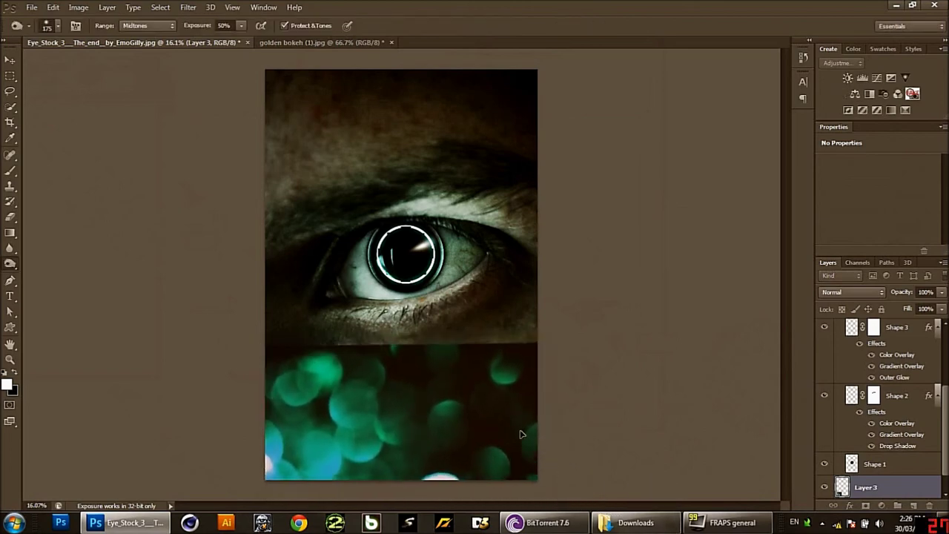
- Move Layer 3 up the stack to sit just under Brightness/Contrast
{"action": "left_click", "coordinate": [862, 299]}
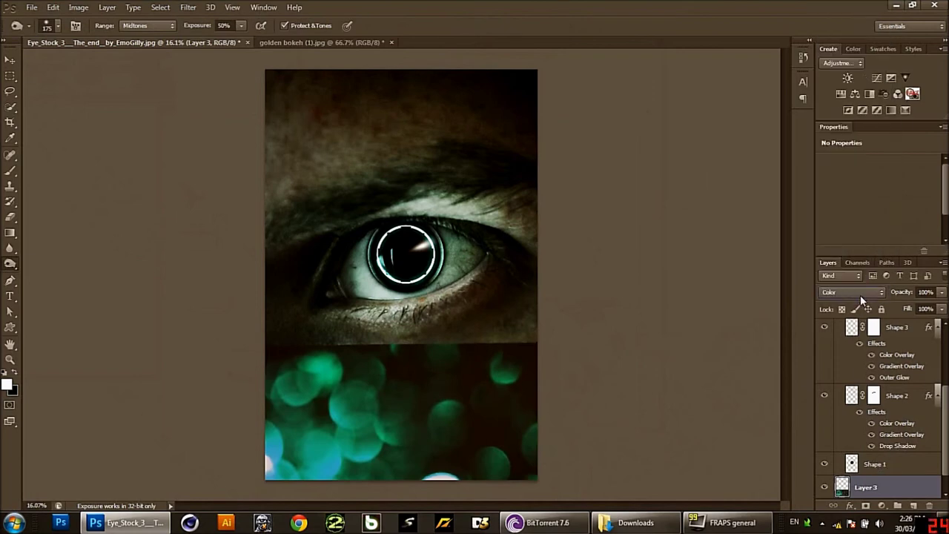
{"action": "scroll", "coordinate": [860, 295], "scroll_direction": "up", "scroll_amount": 4}
{"action": "scroll", "coordinate": [859, 295], "scroll_direction": "up", "scroll_amount": 3}
{"action": "scroll", "coordinate": [860, 295], "scroll_direction": "up", "scroll_amount": 2}
{"action": "scroll", "coordinate": [860, 295], "scroll_direction": "up", "scroll_amount": 2}
{"action": "left_click_drag", "start_coordinate": [871, 496], "coordinate": [873, 284]}
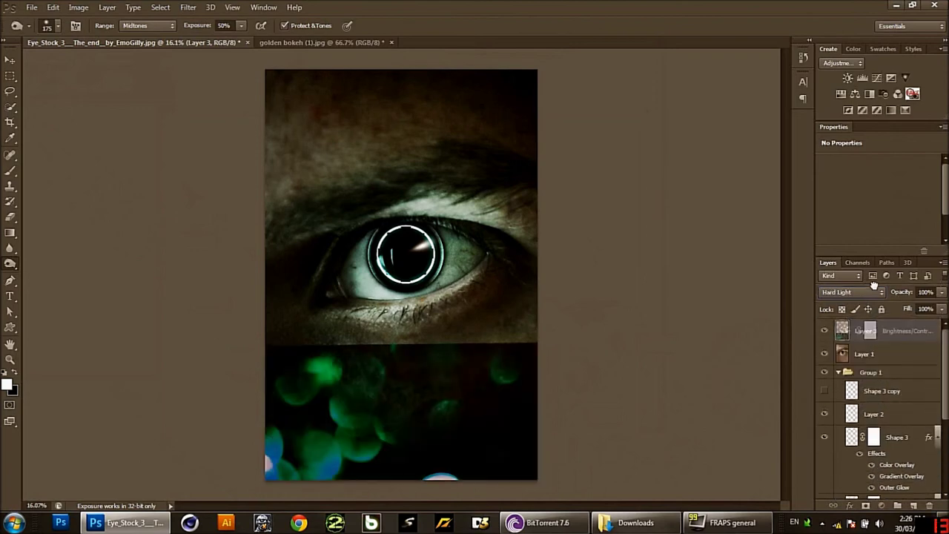
{"action": "mouse_move", "coordinate": [873, 285]}
{"action": "left_mouse_down"}
{"action": "mouse_move", "coordinate": [875, 329]}
{"action": "mouse_move", "coordinate": [893, 360]}
{"action": "left_mouse_up"}
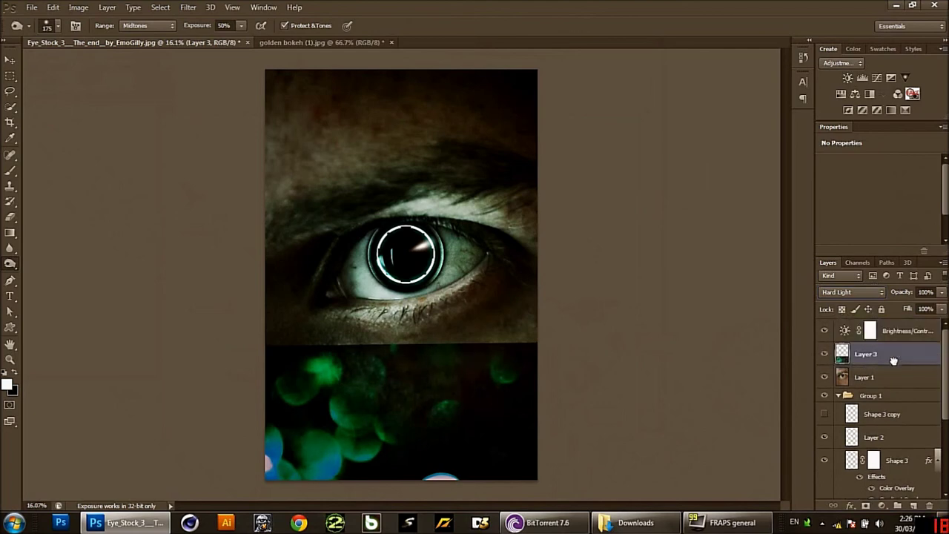
- Cycle through blend modes and set Layer 3 to Color Dodge
{"action": "left_click", "coordinate": [856, 291]}
{"action": "scroll", "coordinate": [855, 292], "scroll_direction": "up", "scroll_amount": 2}
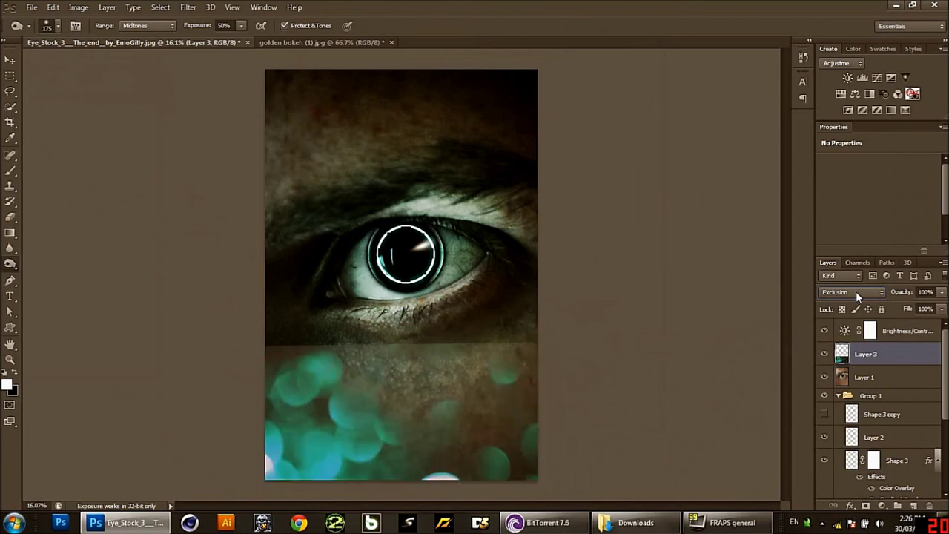
{"action": "scroll", "coordinate": [856, 291], "scroll_direction": "up", "scroll_amount": 1}
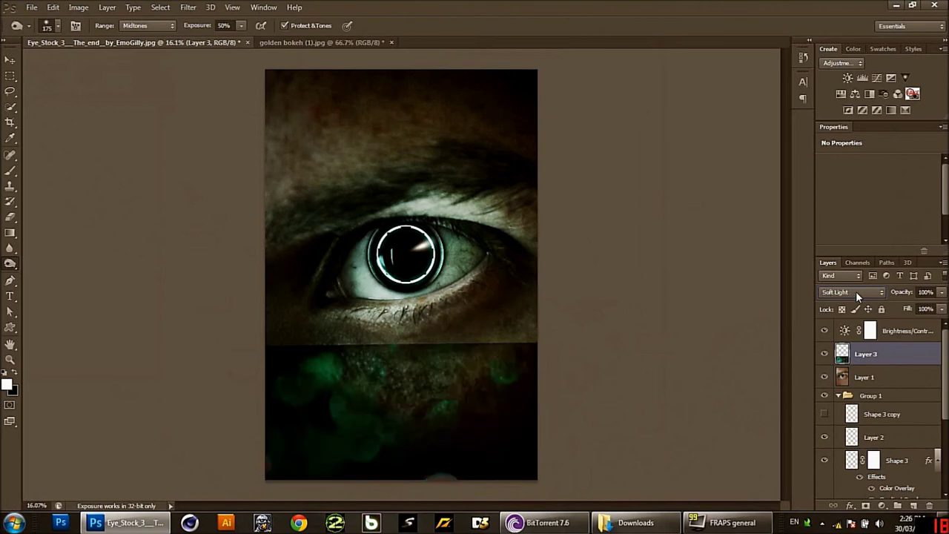
{"action": "scroll", "coordinate": [856, 291], "scroll_direction": "up", "scroll_amount": 1}
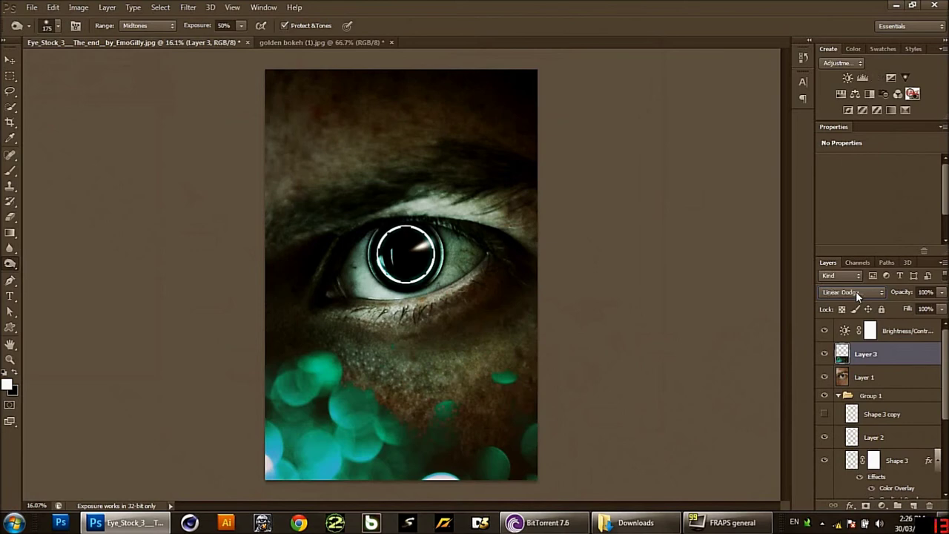
{"action": "scroll", "coordinate": [856, 291], "scroll_direction": "up", "scroll_amount": 1}
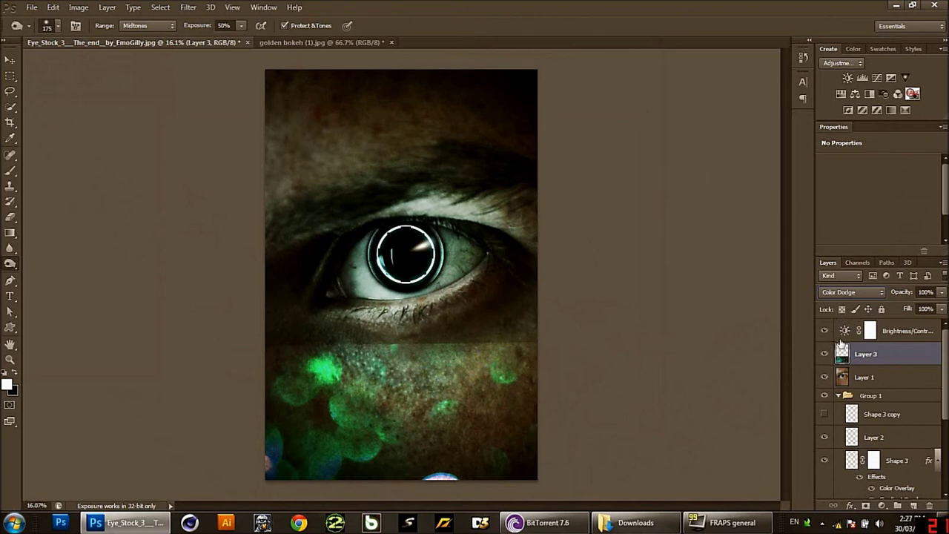
- Give the Eraser the 19 px round brush from the Round Brushes with Size set
{"action": "left_click", "coordinate": [10, 216]}
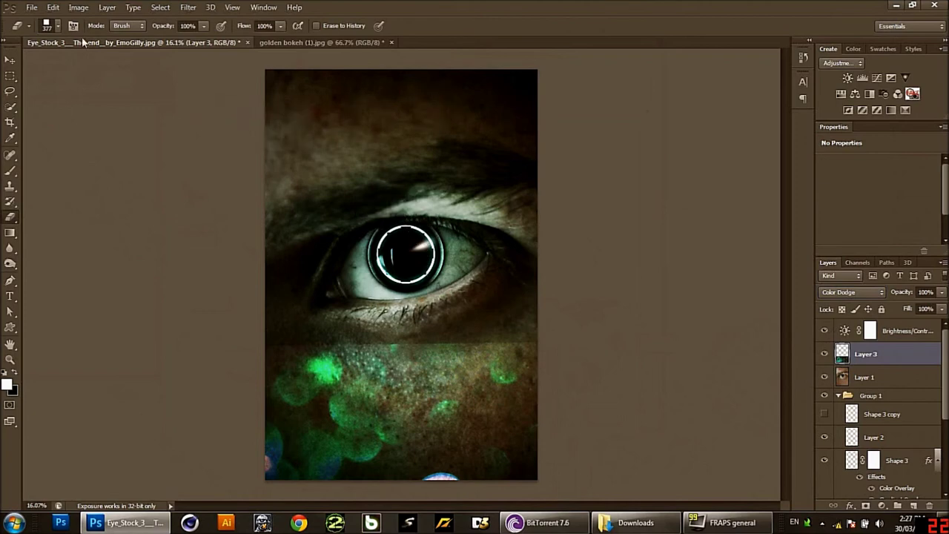
{"action": "left_click", "coordinate": [57, 26]}
{"action": "left_click", "coordinate": [170, 46]}
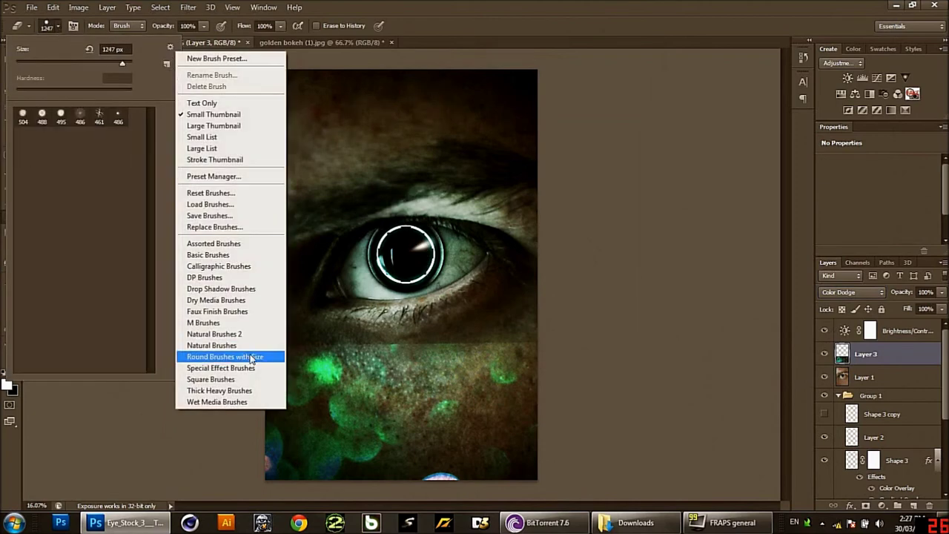
{"action": "left_click", "coordinate": [249, 357]}
{"action": "left_click", "coordinate": [416, 201]}
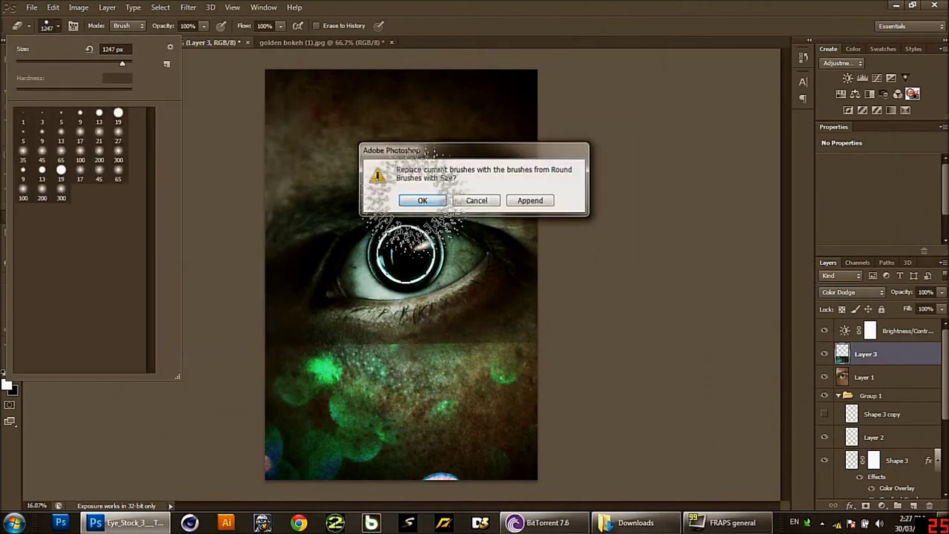
{"action": "left_click", "coordinate": [117, 116]}
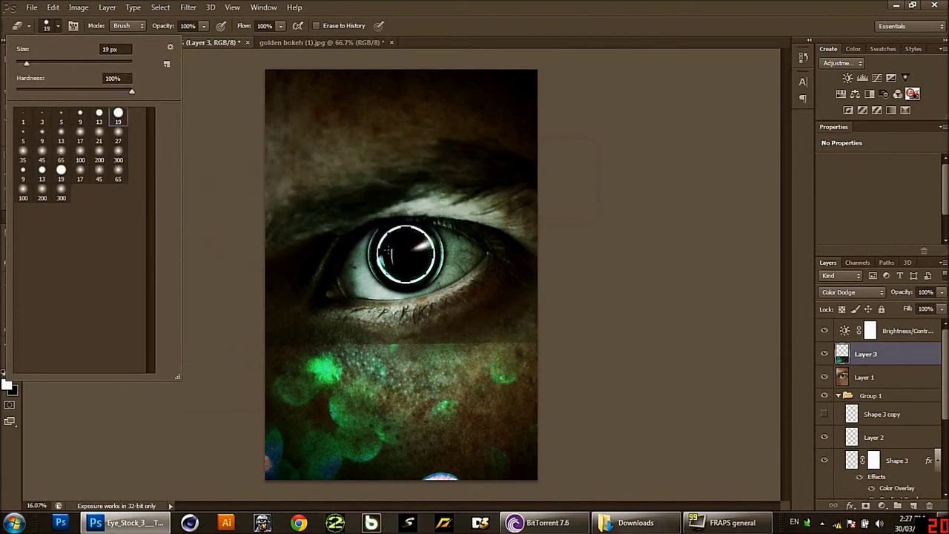
- Enlarge the eraser to 1139 px and erase the bokeh in the bottom-left corner
{"action": "left_click_drag", "start_coordinate": [412, 261], "coordinate": [416, 214]}
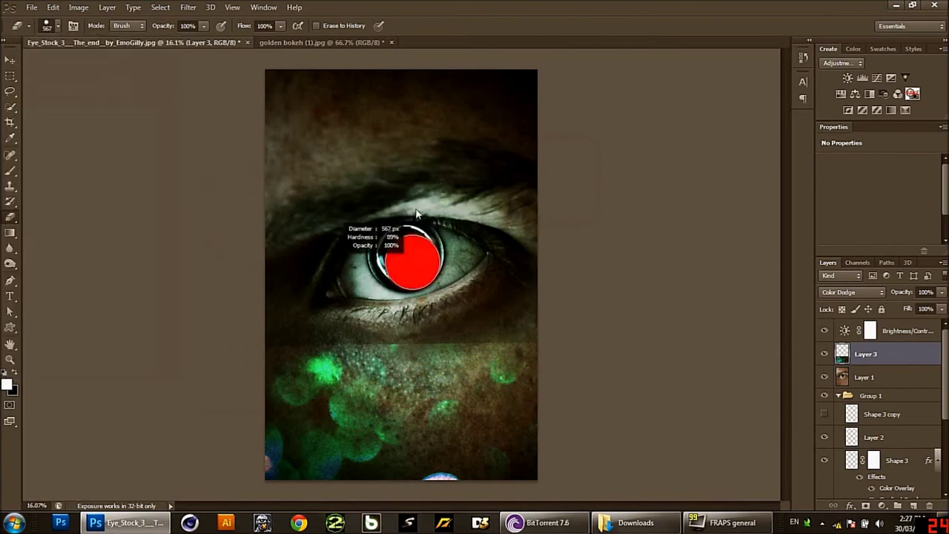
{"action": "left_click_drag", "start_coordinate": [394, 413], "coordinate": [420, 77]}
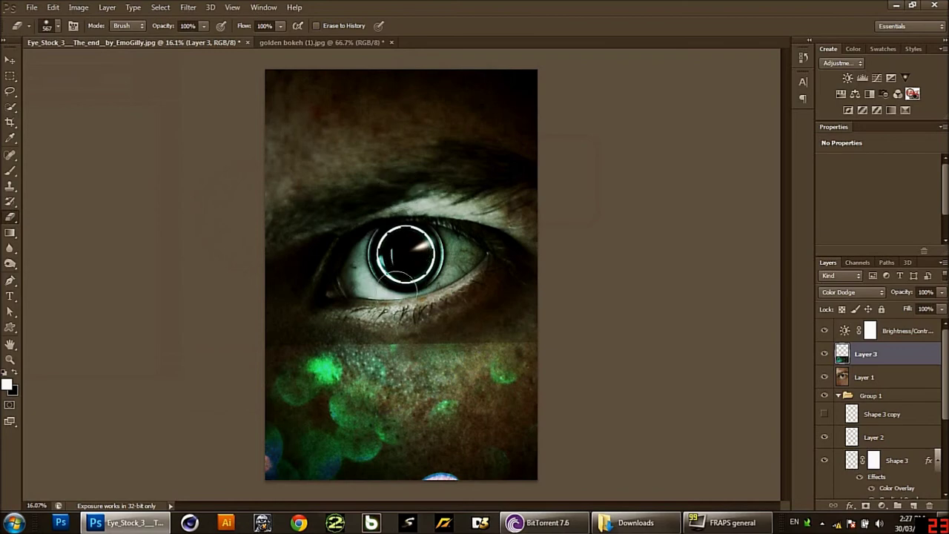
{"action": "left_click_drag", "start_coordinate": [302, 335], "coordinate": [593, 297]}
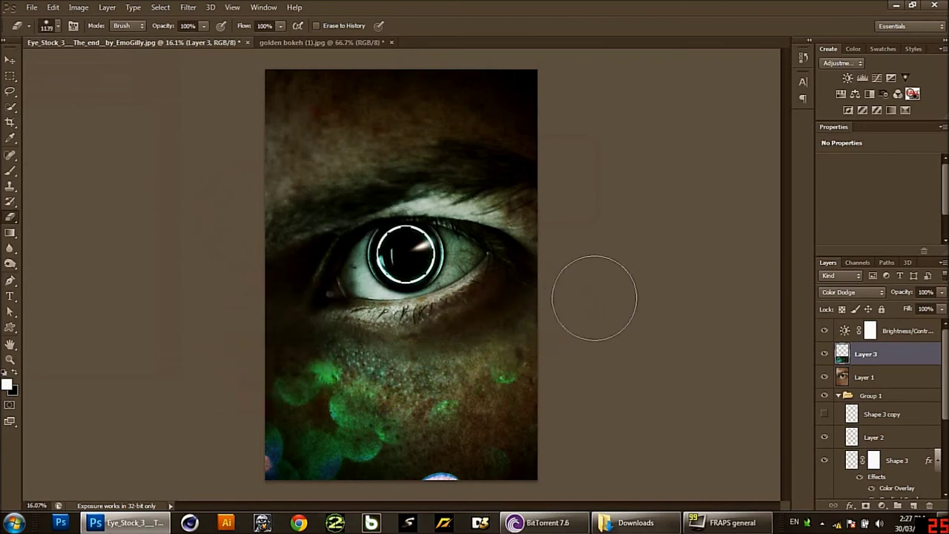
{"action": "mouse_move", "coordinate": [249, 488]}
{"action": "left_mouse_down"}
{"action": "mouse_move", "coordinate": [304, 496]}
{"action": "mouse_move", "coordinate": [541, 493]}
{"action": "mouse_move", "coordinate": [424, 492]}
{"action": "mouse_move", "coordinate": [371, 501]}
{"action": "mouse_move", "coordinate": [233, 493]}
{"action": "left_mouse_up"}
{"action": "scroll", "coordinate": [86, 315], "scroll_direction": "down", "scroll_amount": 2}
{"action": "scroll", "coordinate": [86, 314], "scroll_direction": "up", "scroll_amount": 2}
{"action": "scroll", "coordinate": [86, 314], "scroll_direction": "down", "scroll_amount": 2}
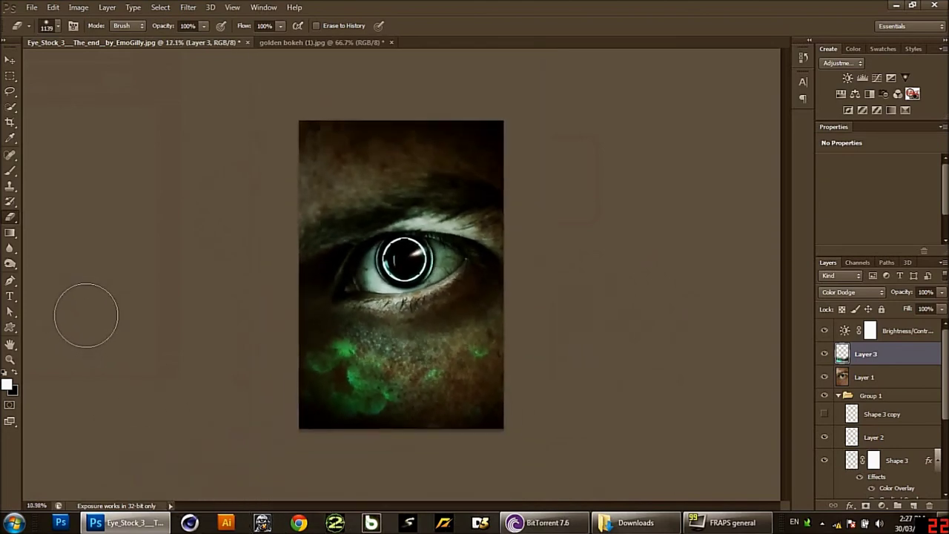
{"action": "scroll", "coordinate": [86, 315], "scroll_direction": "up", "scroll_amount": 1}
{"action": "scroll", "coordinate": [86, 315], "scroll_direction": "up", "scroll_amount": 1}
{"action": "scroll", "coordinate": [86, 315], "scroll_direction": "down", "scroll_amount": 1}
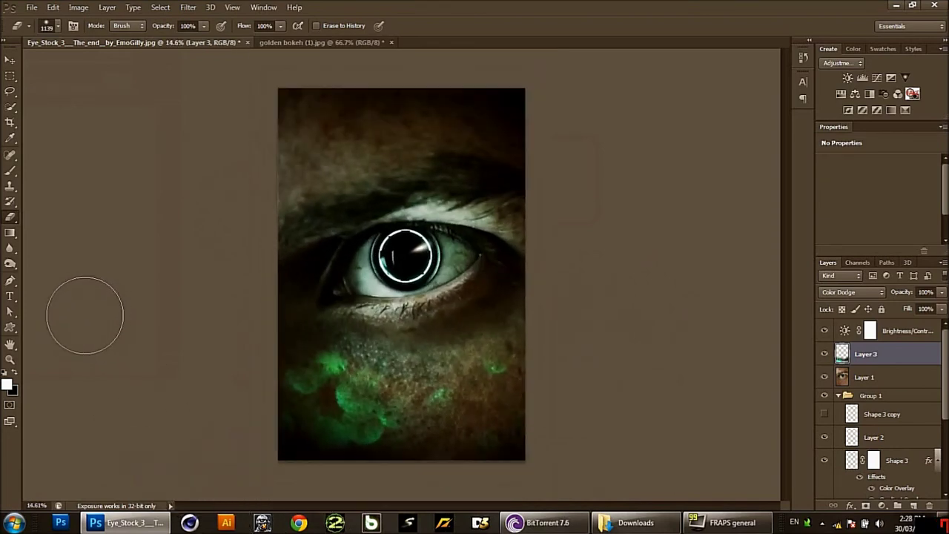
{"action": "scroll", "coordinate": [84, 315], "scroll_direction": "up", "scroll_amount": 1}
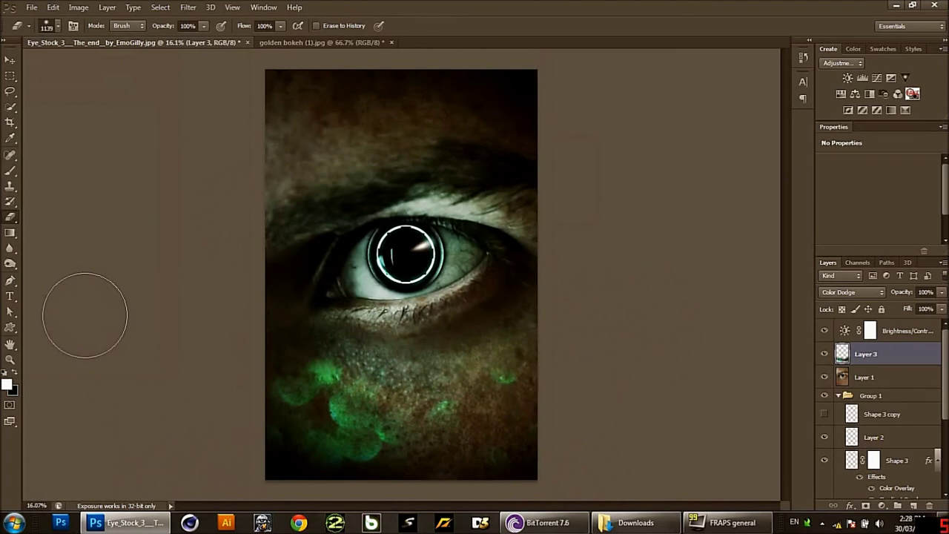
{"action": "scroll", "coordinate": [408, 261], "scroll_direction": "up", "scroll_amount": 1}
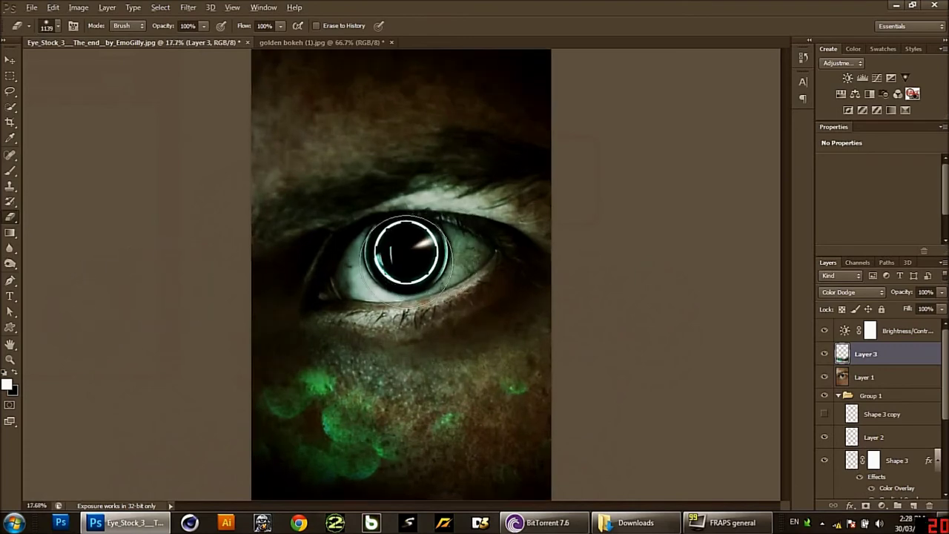
{"action": "scroll", "coordinate": [407, 261], "scroll_direction": "up", "scroll_amount": 1}
{"action": "scroll", "coordinate": [406, 259], "scroll_direction": "up", "scroll_amount": 2}
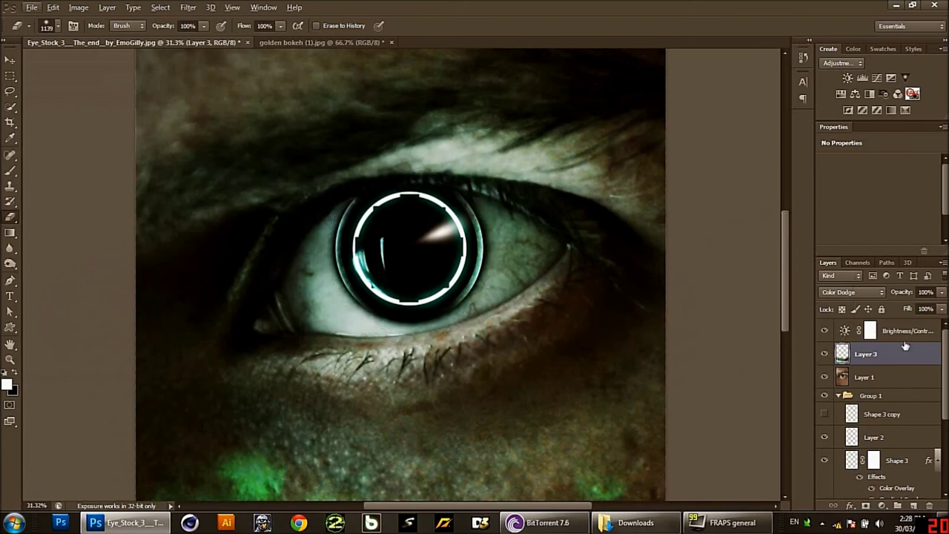
{"action": "scroll", "coordinate": [897, 382], "scroll_direction": "down", "scroll_amount": 2}
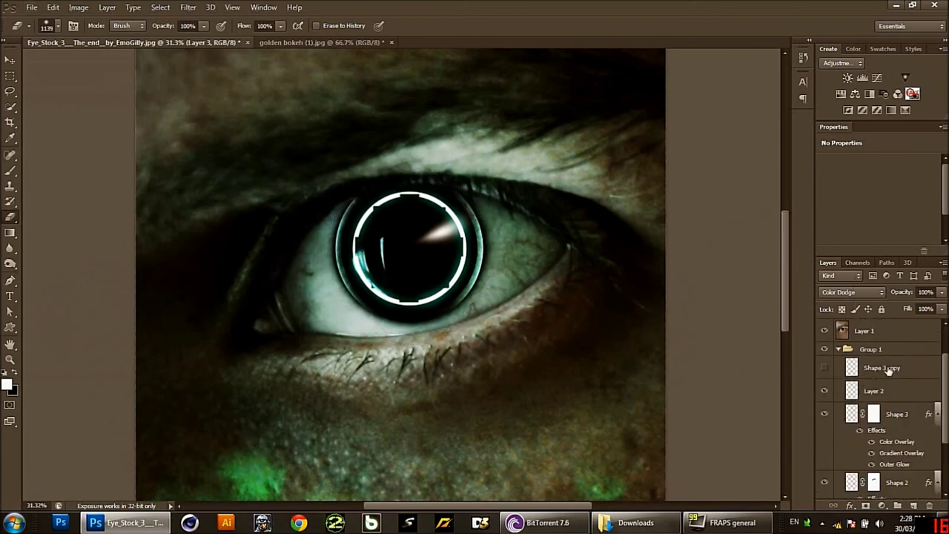
- Add Layer 4 above Shape 3 copy and load Assorted Brushes, sizing preset 41 to 1261 px
{"action": "left_click", "coordinate": [889, 371]}
{"action": "left_click", "coordinate": [913, 505]}
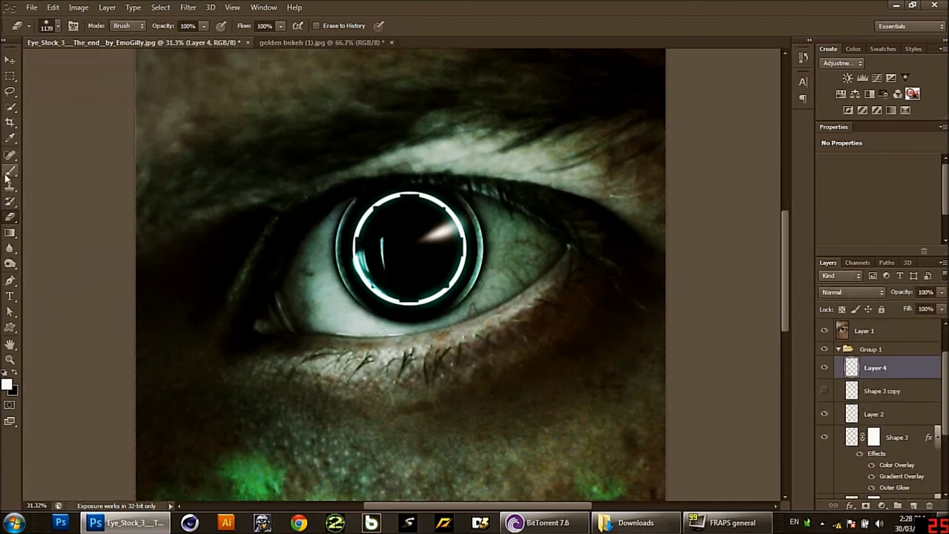
{"action": "left_click", "coordinate": [58, 27]}
{"action": "left_click", "coordinate": [170, 46]}
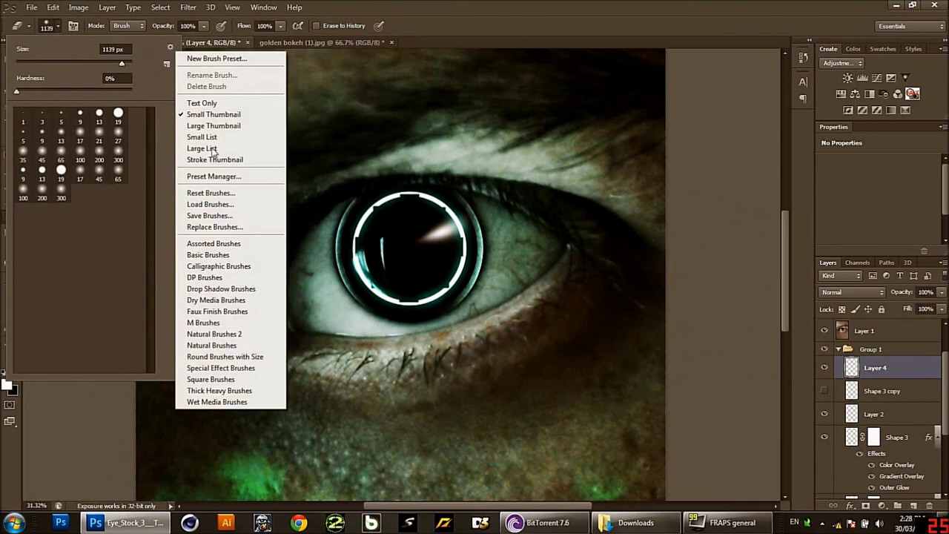
{"action": "left_click", "coordinate": [237, 244]}
{"action": "left_click", "coordinate": [410, 198]}
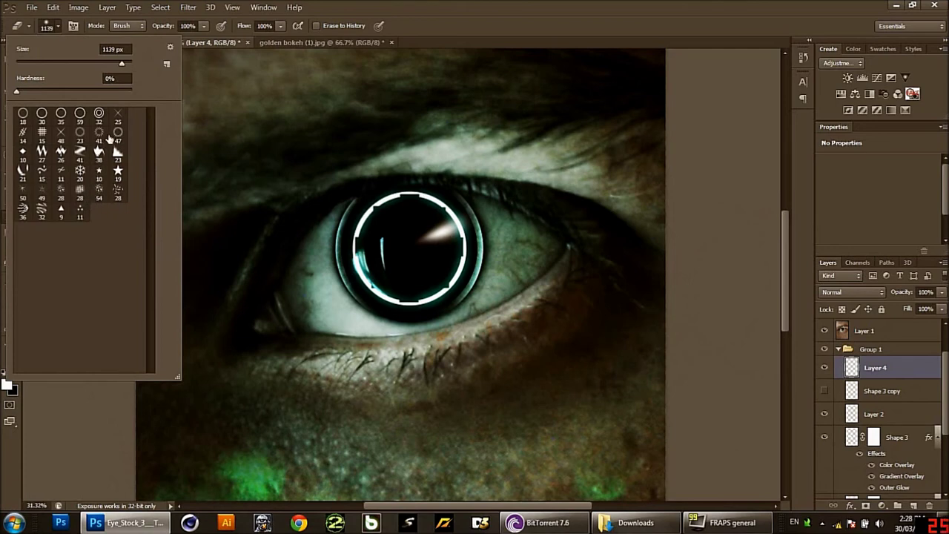
{"action": "left_click", "coordinate": [106, 137]}
{"action": "left_click", "coordinate": [365, 254]}
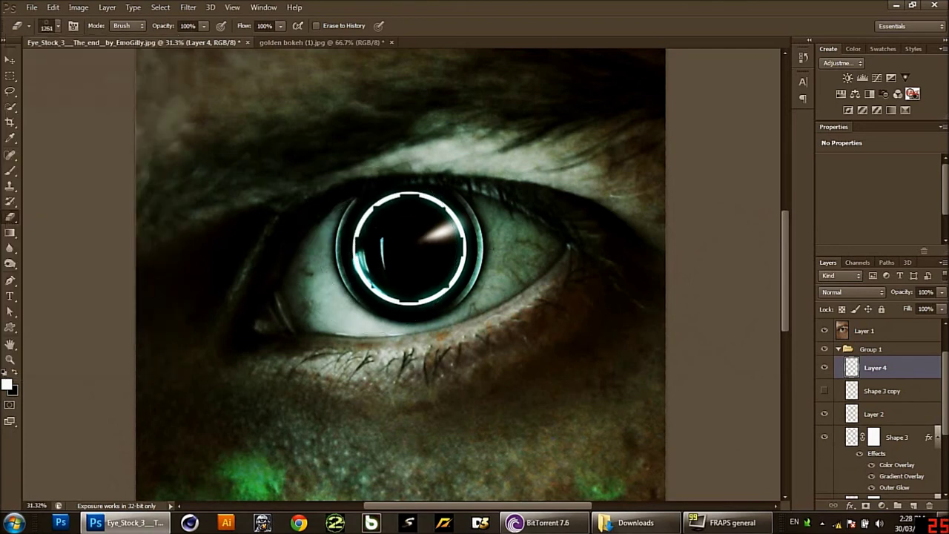
{"action": "left_click_drag", "start_coordinate": [348, 237], "coordinate": [482, 196]}
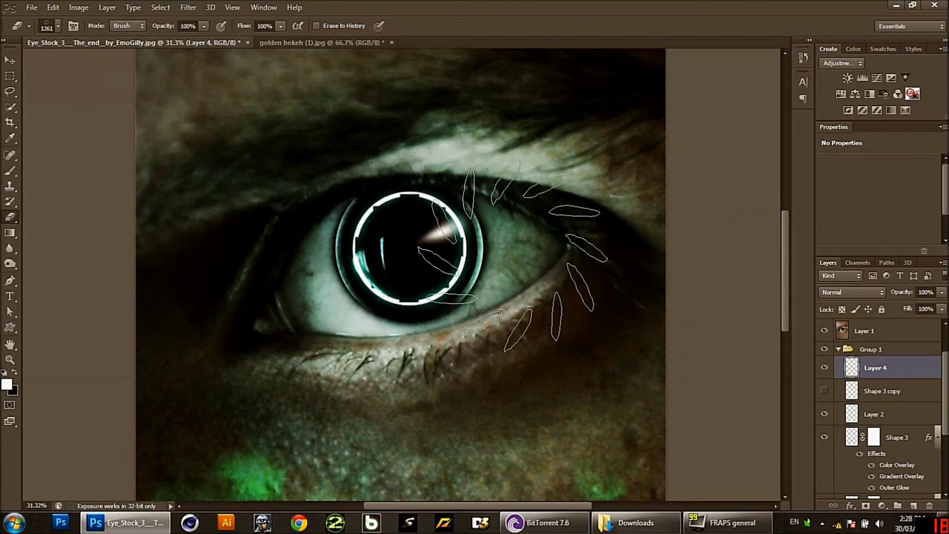
- Stamp the dotted-ring brush once over the iris and blend Layer 4 in Overlay
{"action": "left_click", "coordinate": [11, 170]}
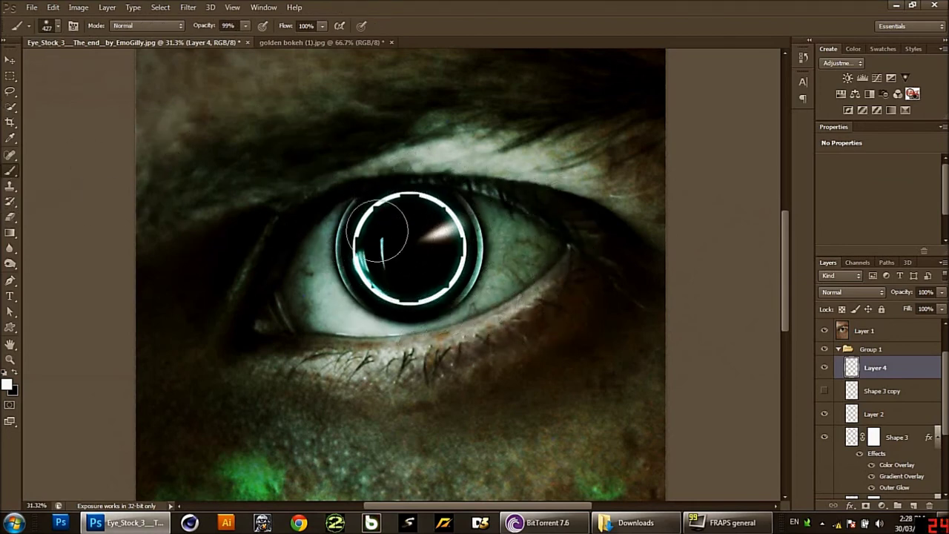
{"action": "left_click", "coordinate": [57, 26]}
{"action": "left_click", "coordinate": [170, 48]}
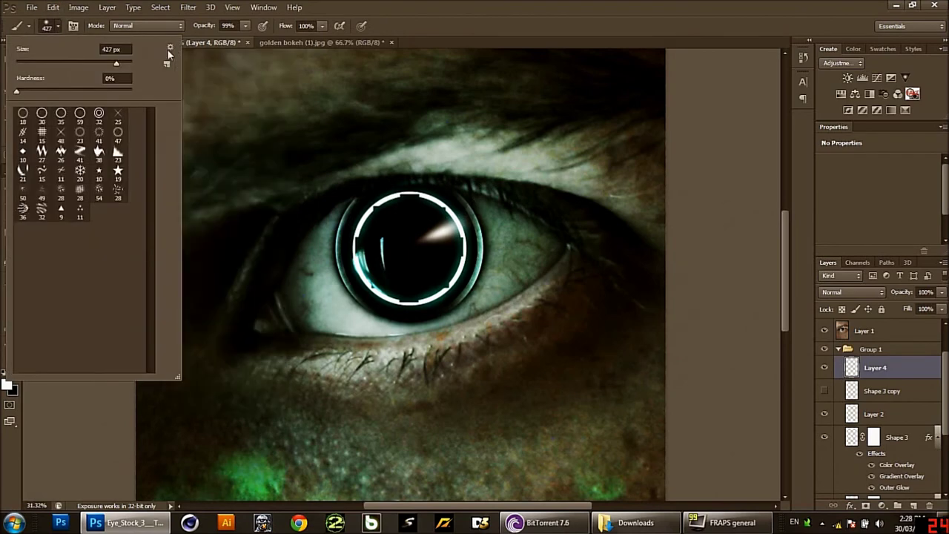
{"action": "left_click", "coordinate": [100, 135]}
{"action": "left_click", "coordinate": [390, 226]}
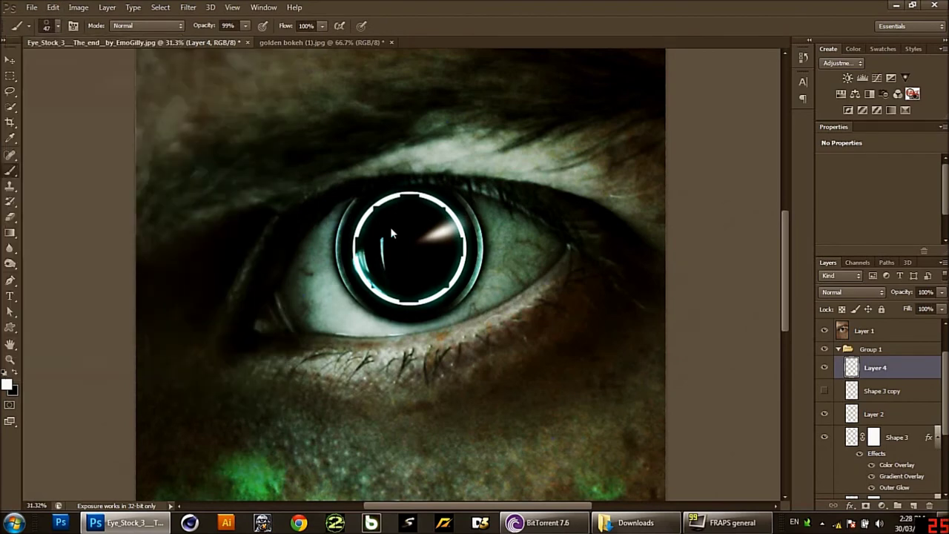
{"action": "left_click", "coordinate": [405, 246]}
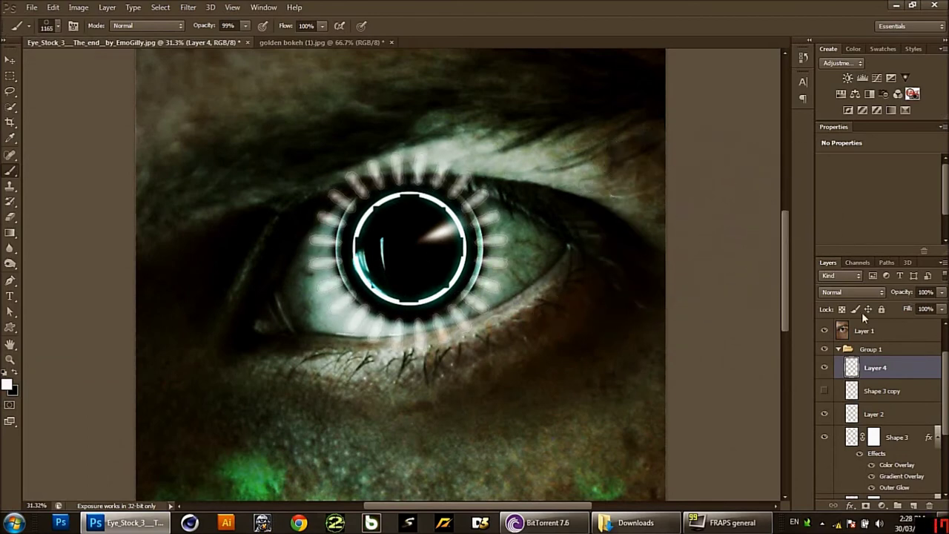
{"action": "left_click", "coordinate": [853, 292]}
{"action": "left_click", "coordinate": [838, 152]}
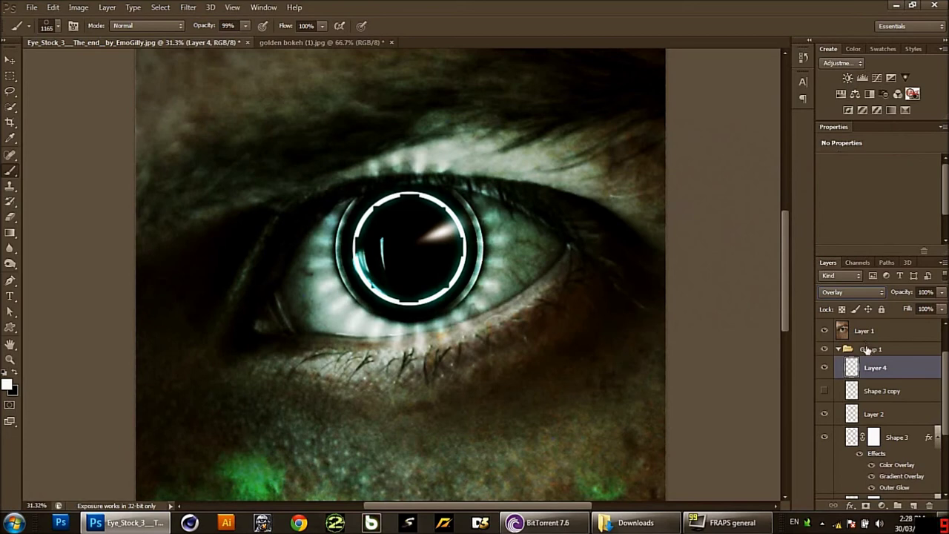
- Set the Eraser to a 213 px soft round brush from Round Brushes with Size
{"action": "left_click", "coordinate": [10, 215]}
{"action": "left_click", "coordinate": [57, 26]}
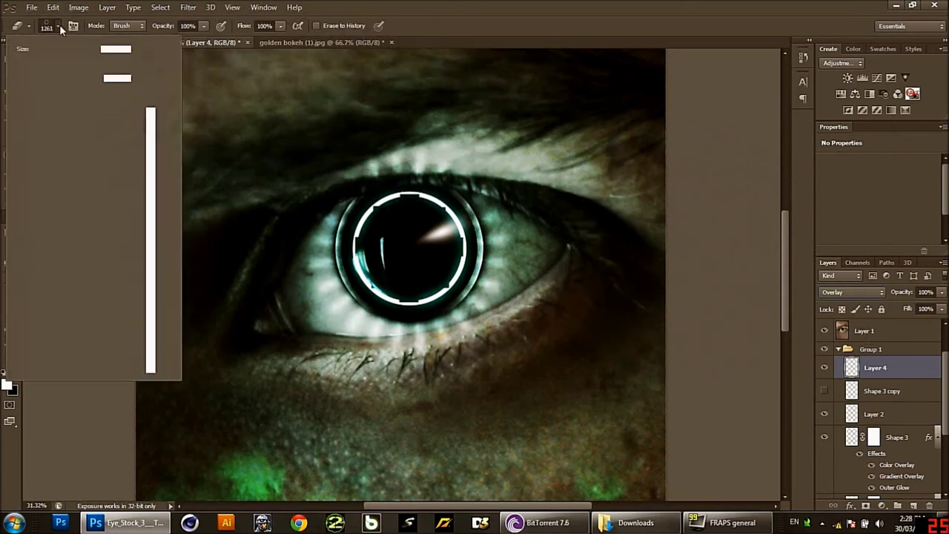
{"action": "left_click", "coordinate": [170, 49]}
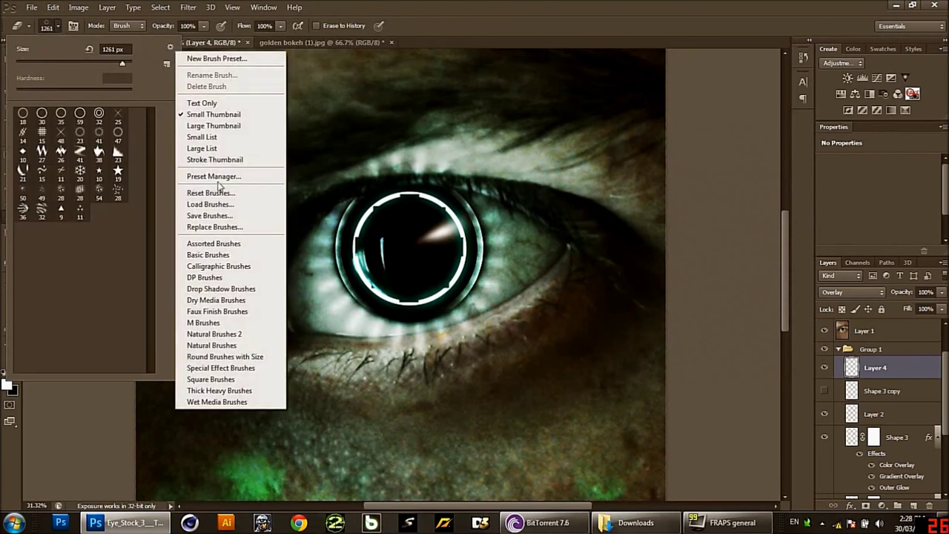
{"action": "left_click", "coordinate": [227, 358]}
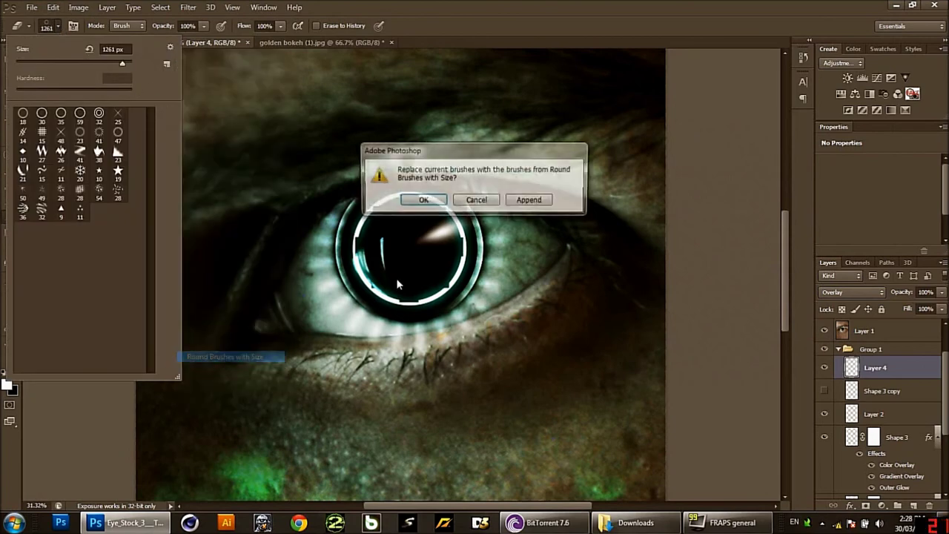
{"action": "left_click", "coordinate": [423, 198]}
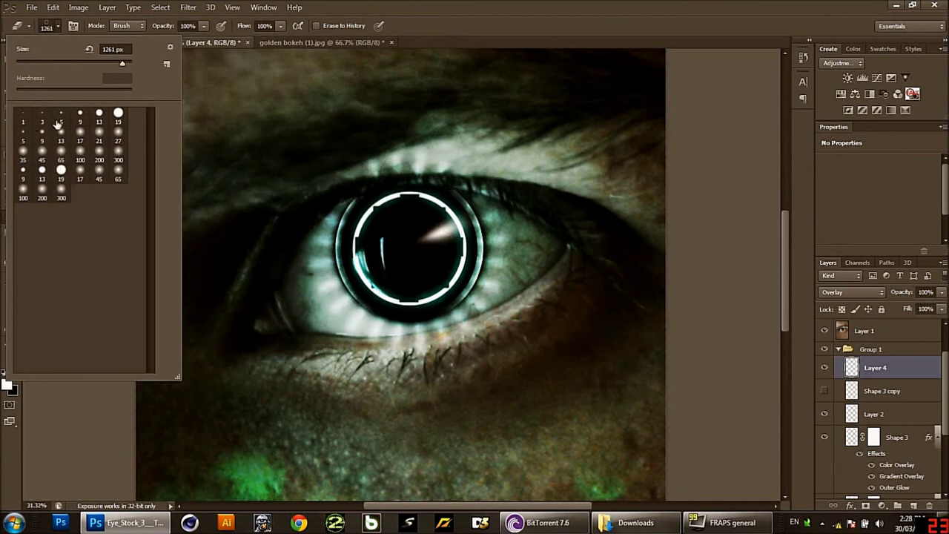
{"action": "left_click", "coordinate": [80, 115]}
{"action": "left_click_drag", "start_coordinate": [357, 154], "coordinate": [361, 154]}
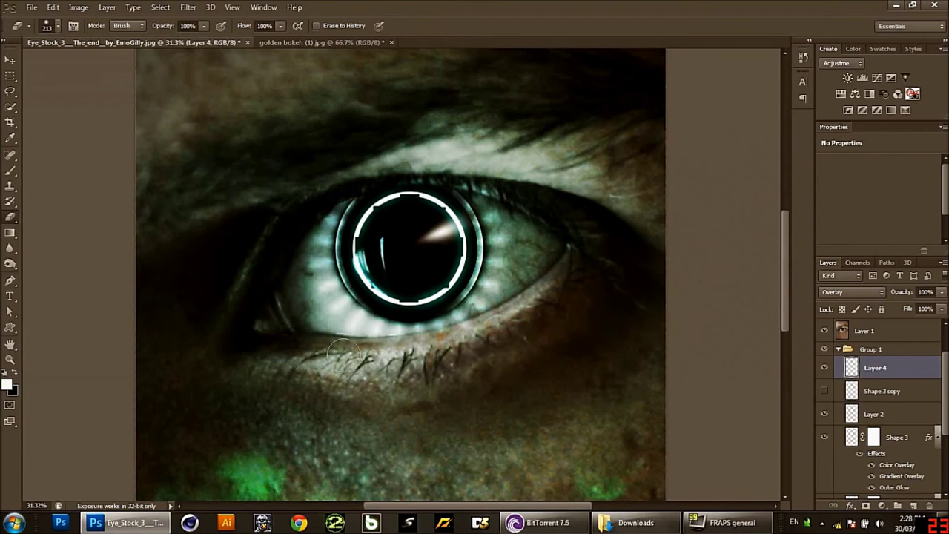
{"action": "key", "text": "super"}
{"action": "key", "text": "super"}
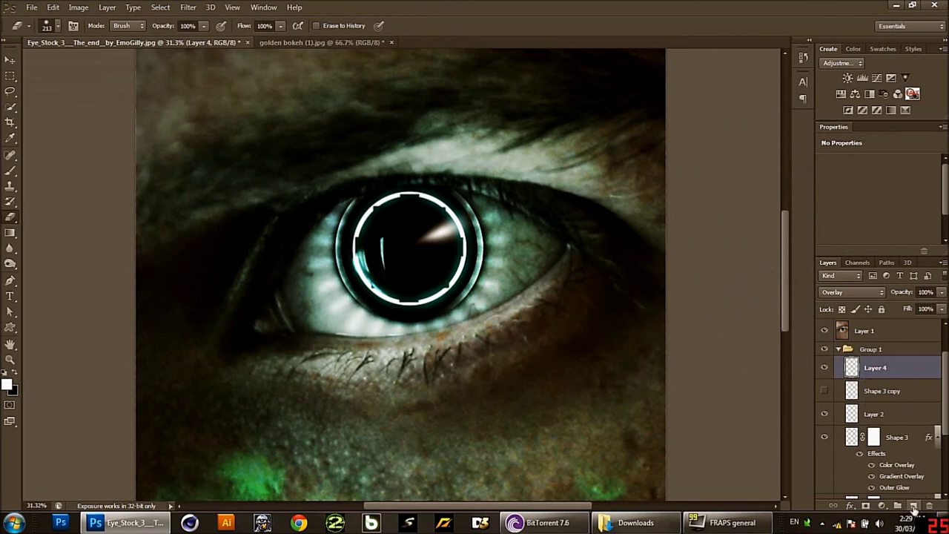
- Add a new layer and choose the Custom Shape tool's ring preset
{"action": "left_click", "coordinate": [913, 505]}
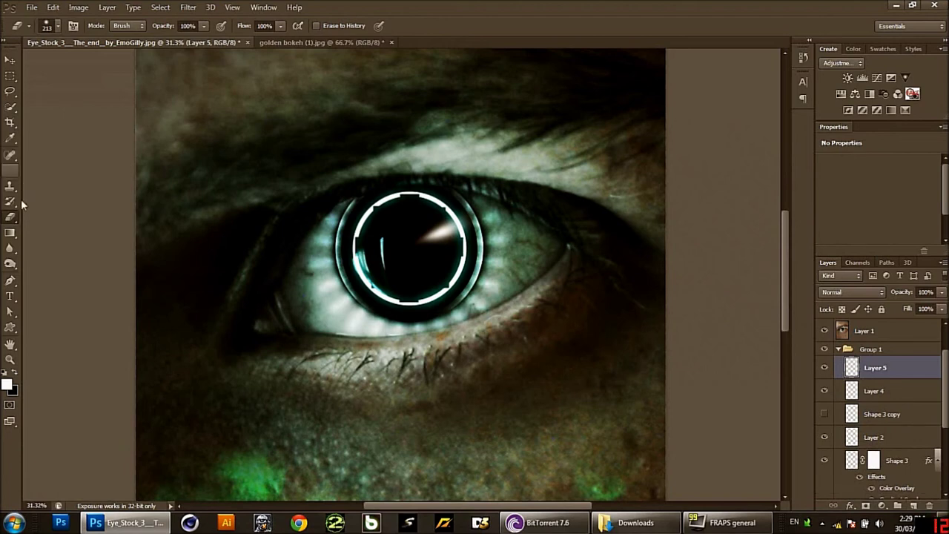
{"action": "left_click", "coordinate": [11, 264]}
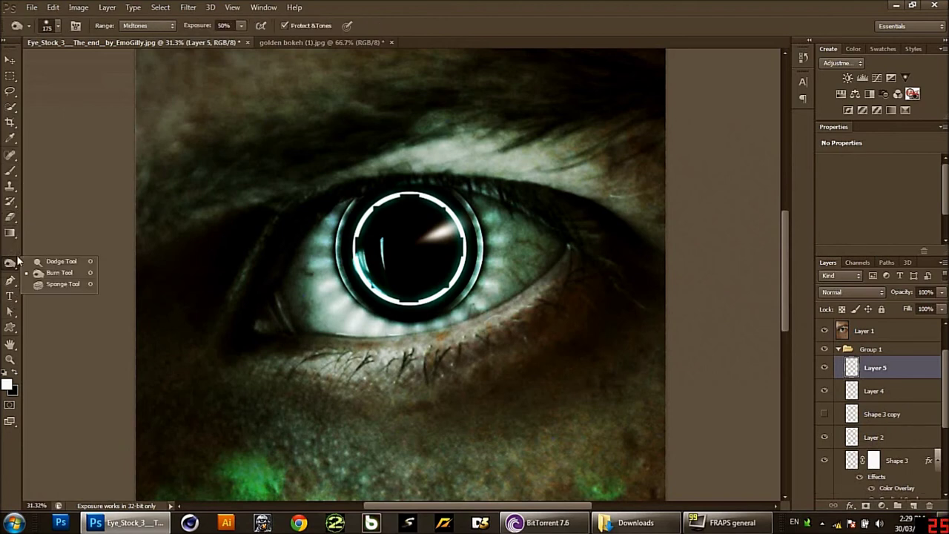
{"action": "left_click", "coordinate": [10, 216]}
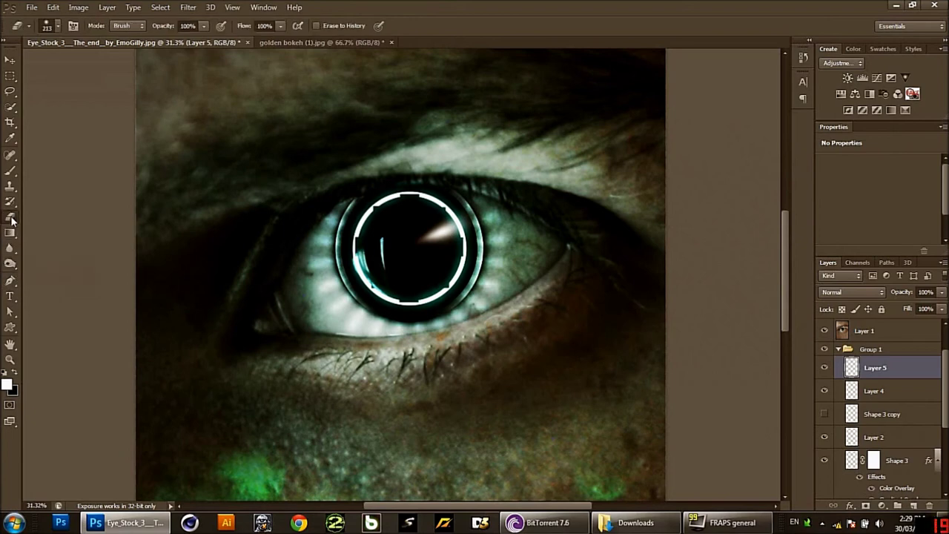
{"action": "left_click", "coordinate": [10, 329]}
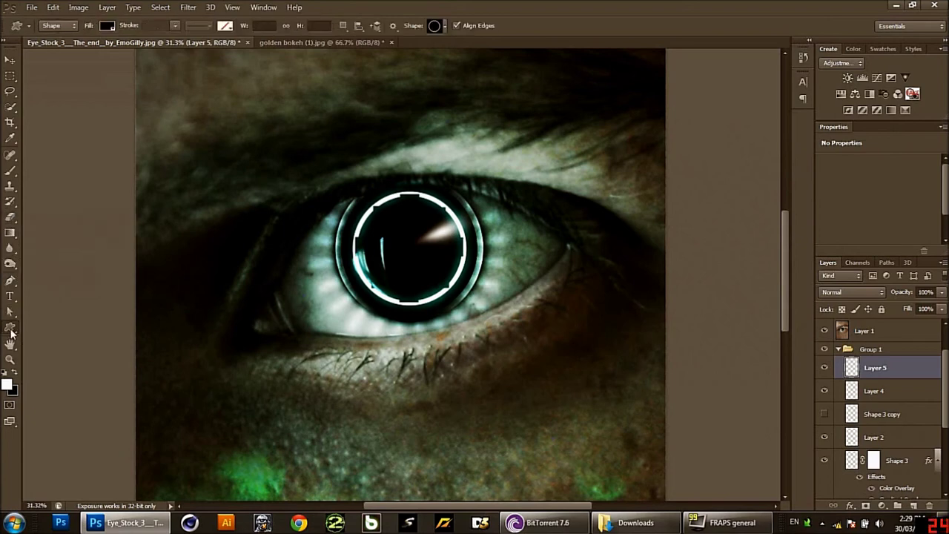
{"action": "left_click", "coordinate": [60, 347]}
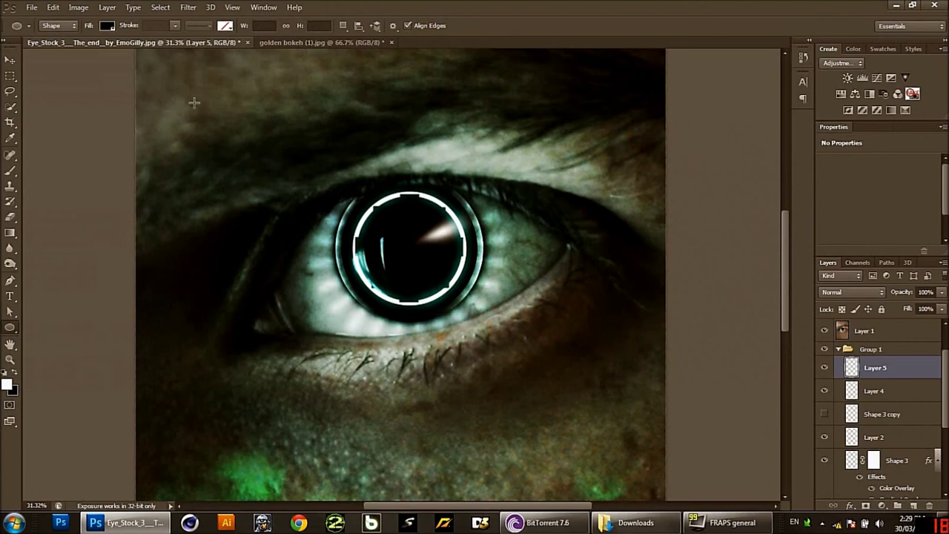
{"action": "left_click", "coordinate": [13, 330]}
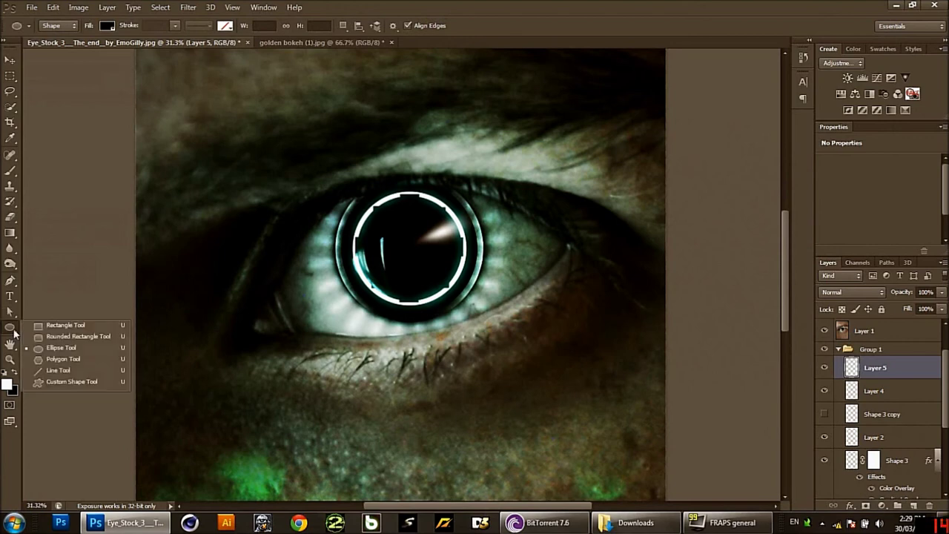
{"action": "left_click", "coordinate": [88, 381]}
{"action": "left_click", "coordinate": [444, 26]}
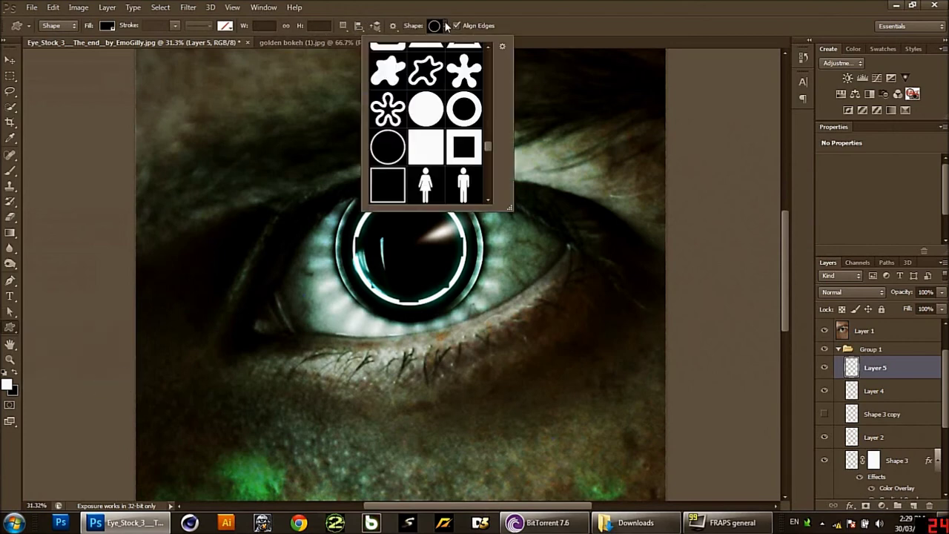
{"action": "double_click", "coordinate": [399, 105]}
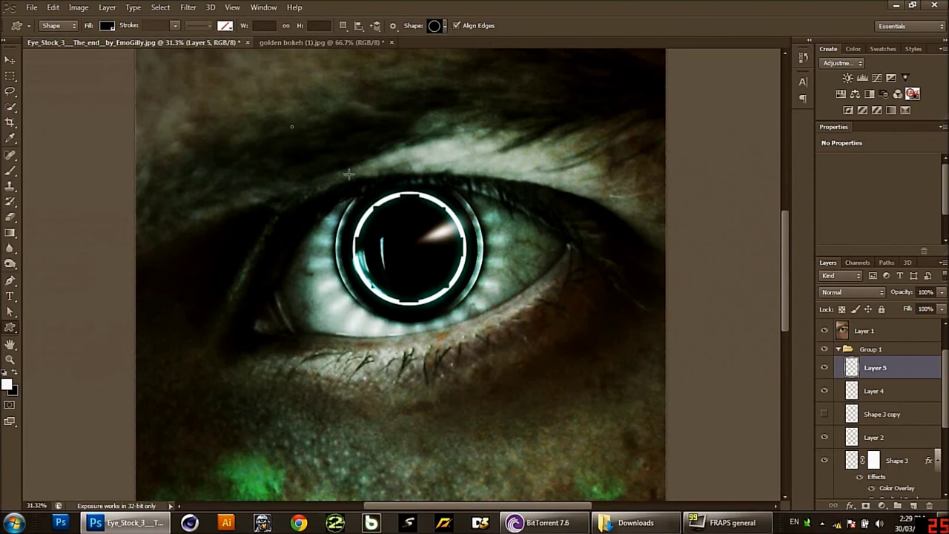
- Draw the ring around the eye, scale it to 84.36% and centre it on the iris
{"action": "left_click_drag", "start_coordinate": [292, 126], "coordinate": [546, 380]}
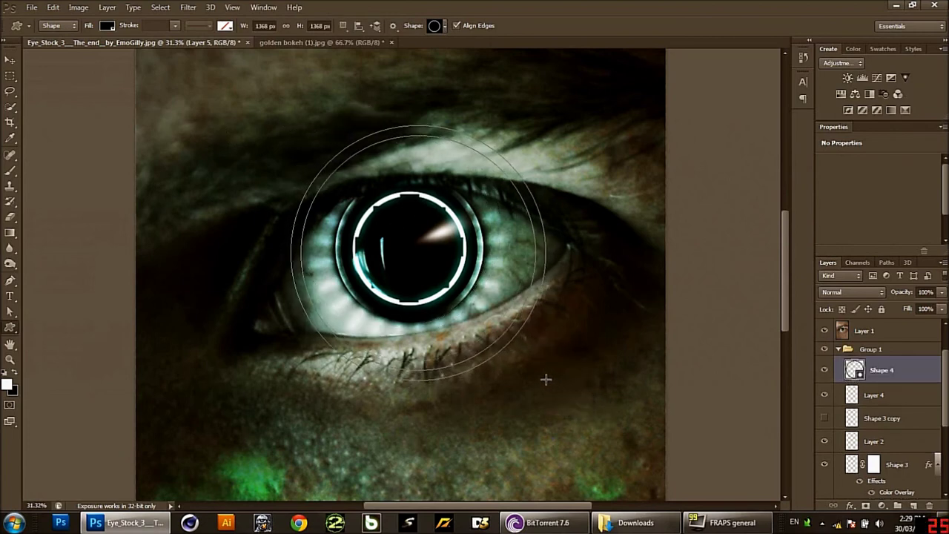
{"action": "key", "text": "ctrl+t"}
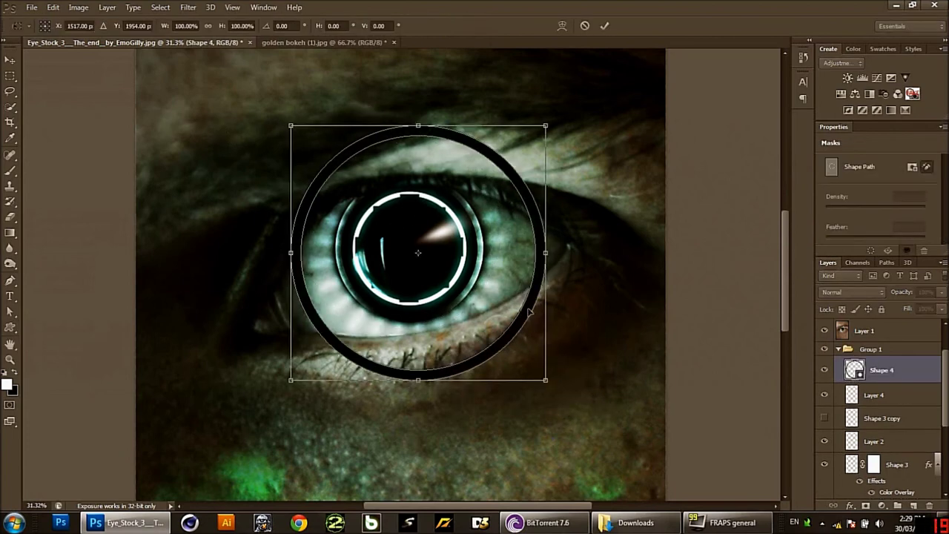
{"action": "mouse_move", "coordinate": [537, 326]}
{"action": "left_mouse_down"}
{"action": "mouse_move", "coordinate": [513, 337]}
{"action": "mouse_move", "coordinate": [519, 363]}
{"action": "mouse_move", "coordinate": [467, 328]}
{"action": "left_mouse_up"}
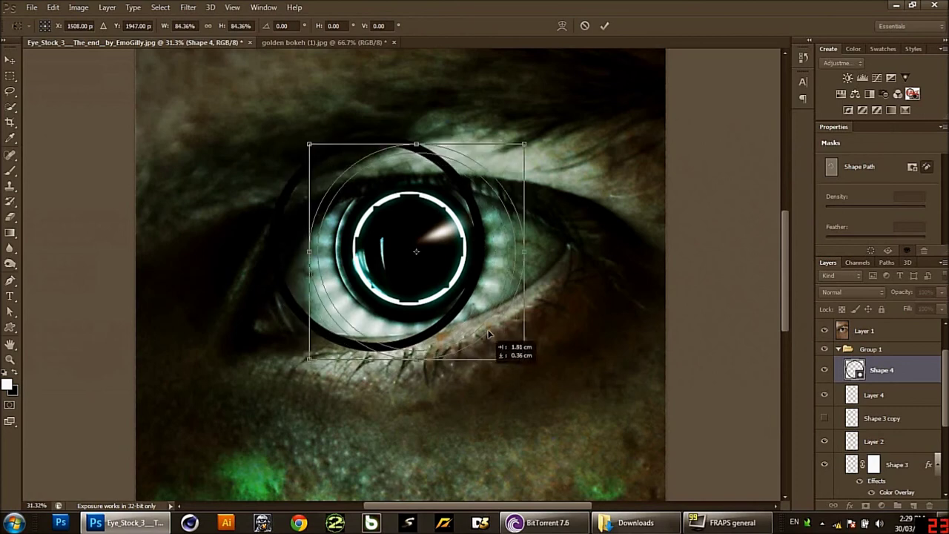
{"action": "left_click_drag", "start_coordinate": [467, 328], "coordinate": [478, 335]}
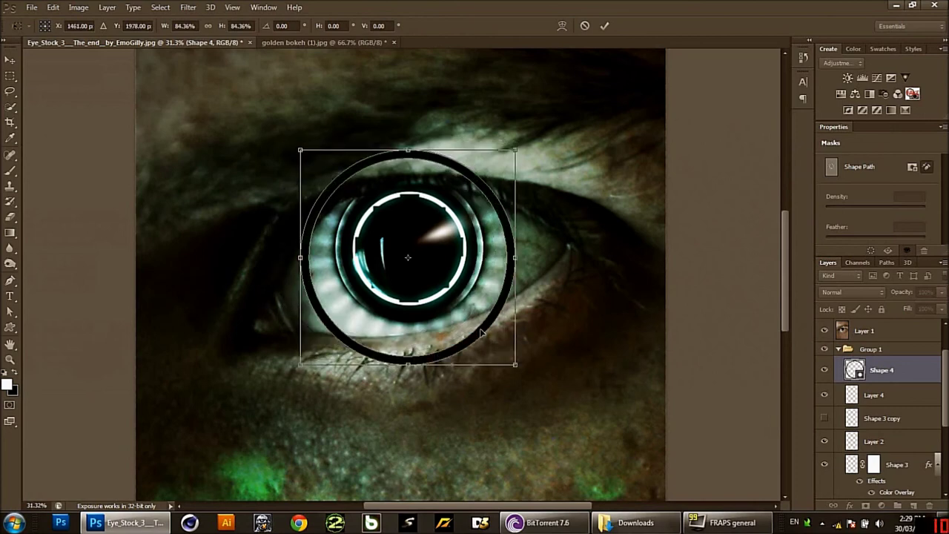
{"action": "key", "text": "Up"}
{"action": "key", "text": "Up"}
{"action": "key", "text": "Up"}
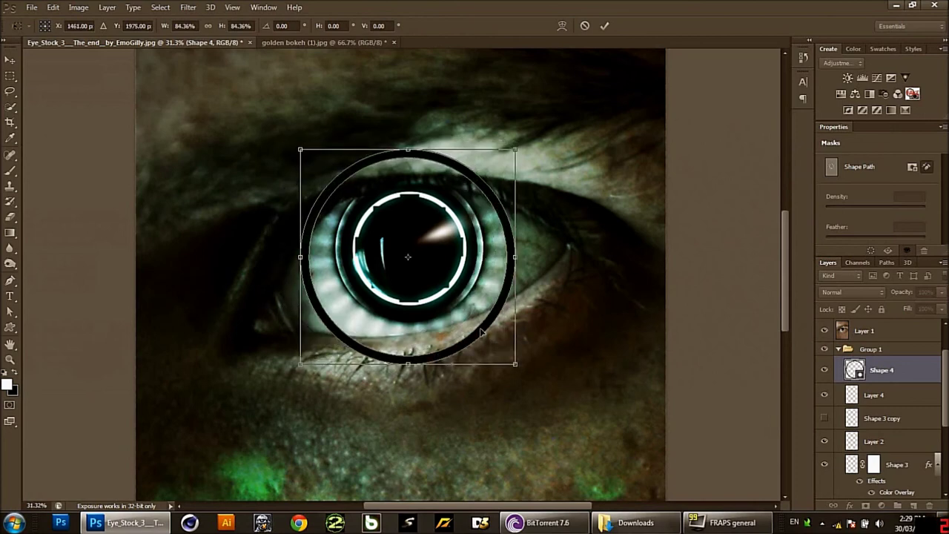
{"action": "key", "text": "Up"}
{"action": "key", "text": "Up"}
{"action": "key", "text": "Up"}
{"action": "key", "text": "Up"}
{"action": "key", "text": "Up"}
{"action": "key", "text": "Up"}
{"action": "key", "text": "Right"}
{"action": "key", "text": "Right"}
{"action": "key", "text": "Right"}
{"action": "key", "text": "Right"}
{"action": "key", "text": "Right"}
{"action": "key", "text": "Right"}
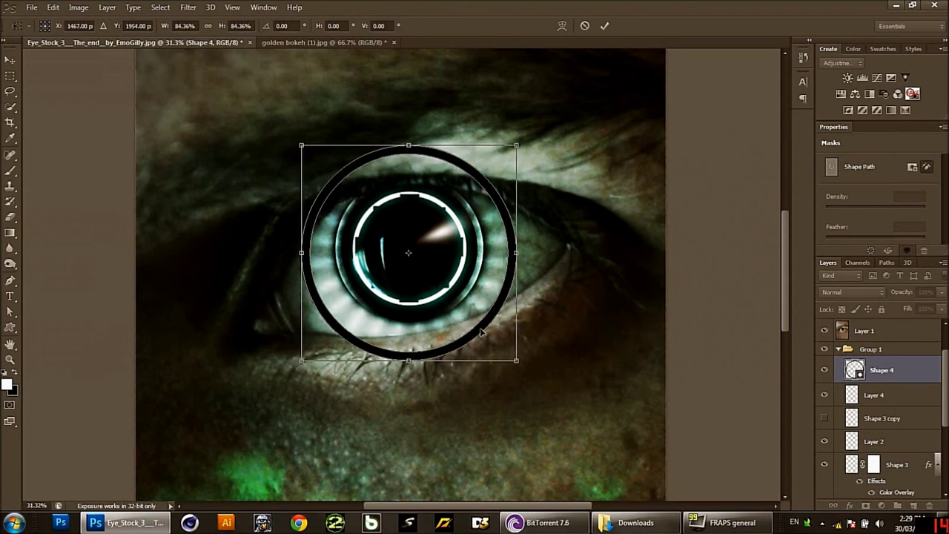
{"action": "key", "text": "Up"}
{"action": "key", "text": "Up"}
{"action": "key", "text": "Up"}
{"action": "key", "text": "Up"}
{"action": "key", "text": "Up"}
{"action": "key", "text": "Up"}
{"action": "key", "text": "Up"}
{"action": "key", "text": "Up"}
{"action": "key", "text": "Up"}
{"action": "key", "text": "Up"}
{"action": "key", "text": "Up"}
{"action": "key", "text": "Up"}
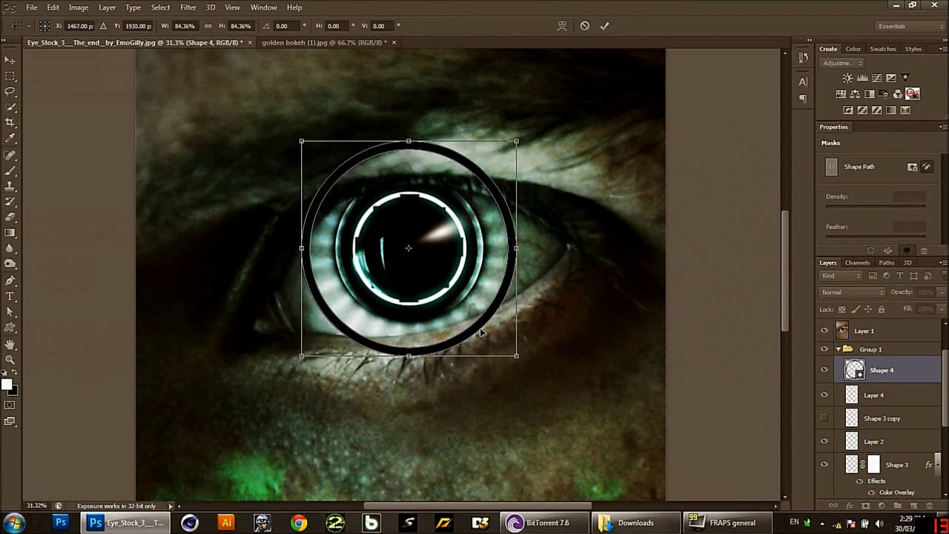
{"action": "key", "text": "Up"}
{"action": "key", "text": "Up"}
{"action": "key", "text": "Up"}
{"action": "key", "text": "Right"}
{"action": "key", "text": "Right"}
{"action": "key", "text": "Right"}
{"action": "key", "text": "Right"}
{"action": "key", "text": "Right"}
{"action": "key", "text": "Right"}
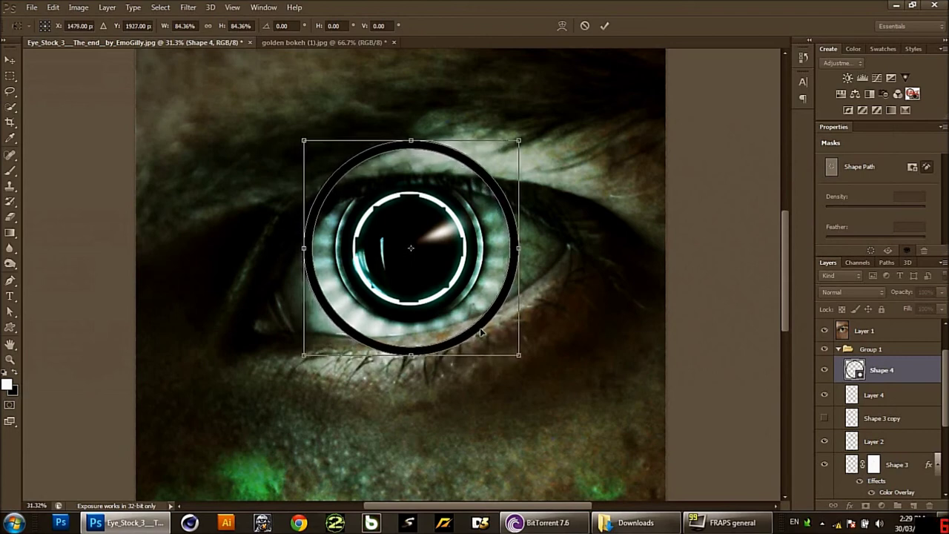
{"action": "key", "text": "Return"}
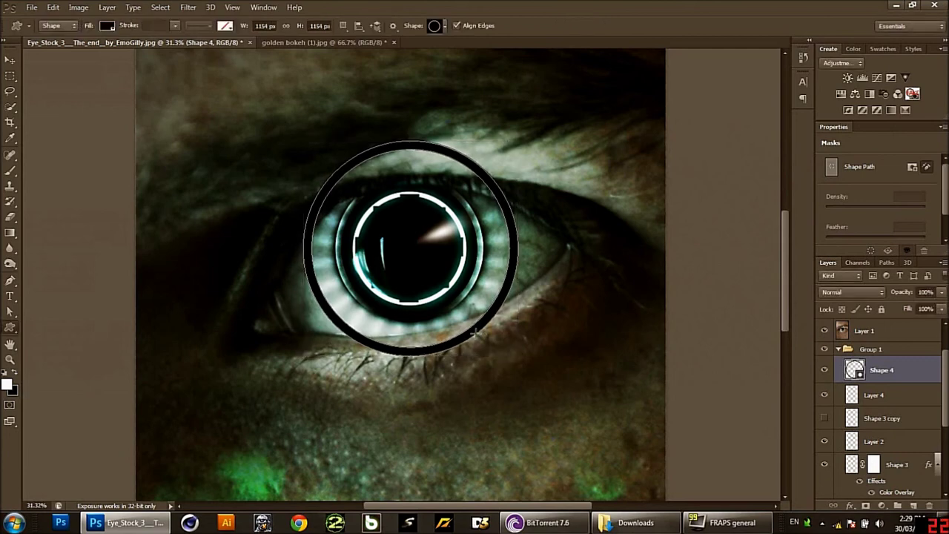
- Rasterize the Shape 4 ring and copy Shape 2's layer style
{"action": "right_click", "coordinate": [901, 364]}
{"action": "left_click", "coordinate": [841, 184]}
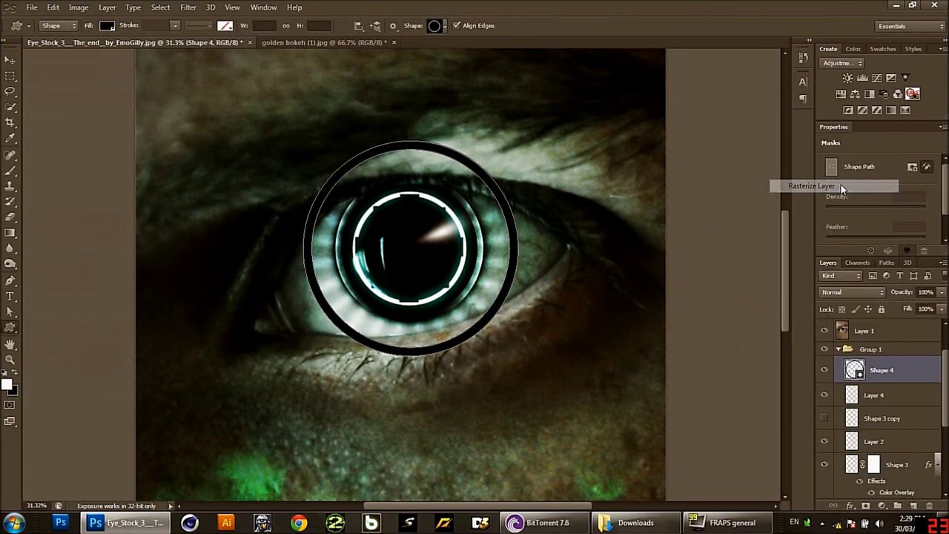
{"action": "scroll", "coordinate": [867, 385], "scroll_direction": "down", "scroll_amount": 1}
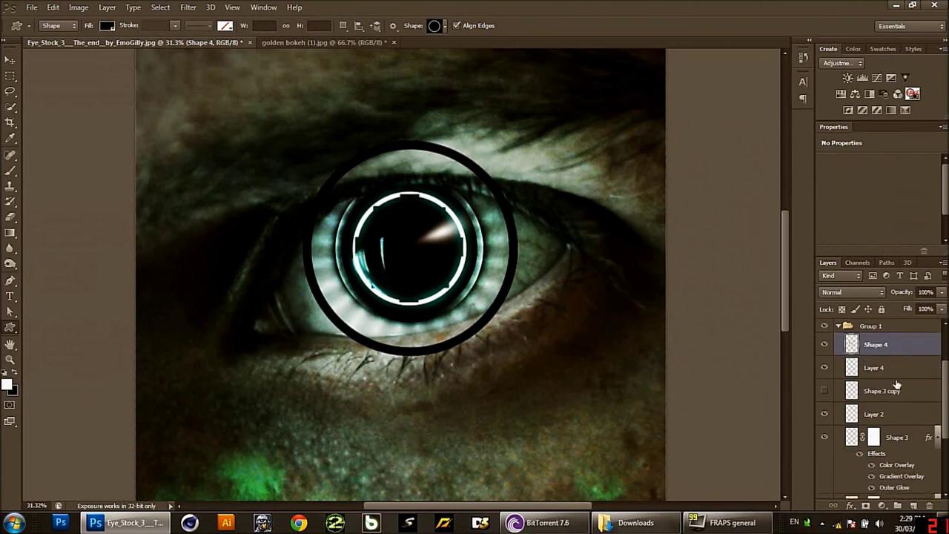
{"action": "scroll", "coordinate": [845, 404], "scroll_direction": "down", "scroll_amount": 1}
{"action": "left_click", "coordinate": [823, 415]}
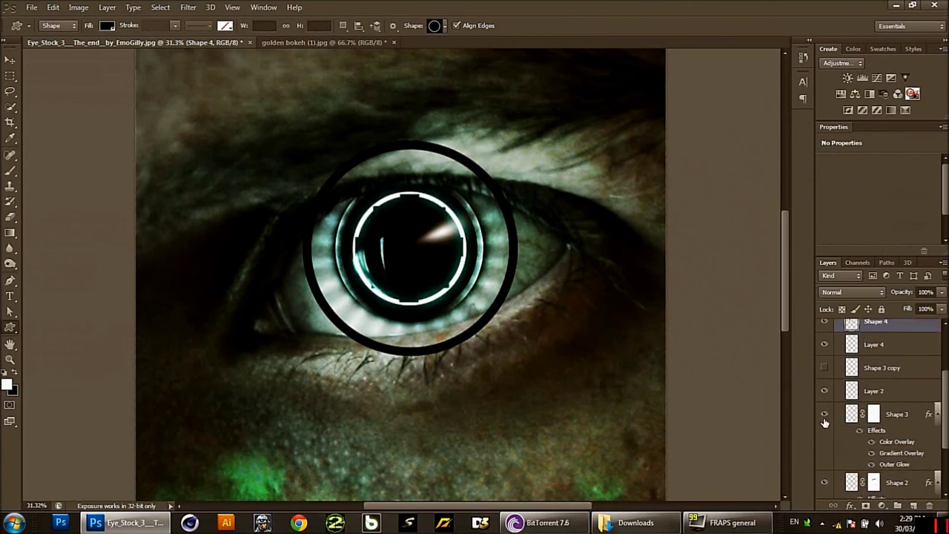
{"action": "scroll", "coordinate": [824, 426], "scroll_direction": "down", "scroll_amount": 1}
{"action": "left_click", "coordinate": [824, 459]}
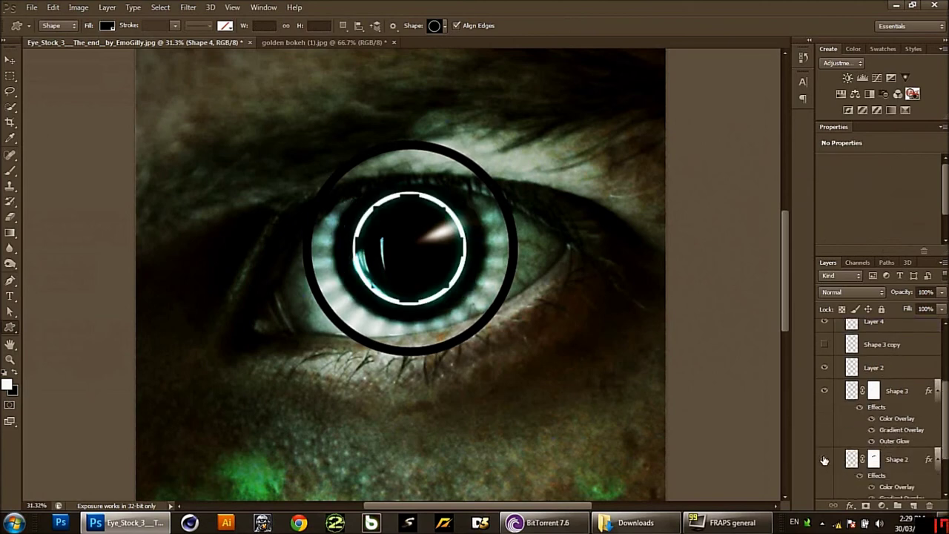
{"action": "left_click", "coordinate": [908, 460]}
{"action": "right_click", "coordinate": [909, 444]}
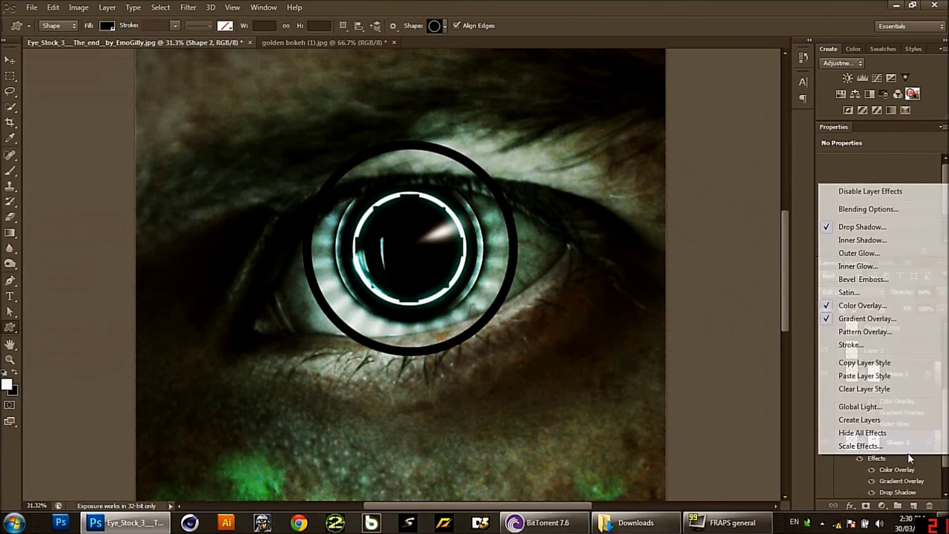
{"action": "left_click", "coordinate": [865, 361]}
- Paste Shape 2's style onto Shape 4, giving it Soft Light at 84% opacity
{"action": "scroll", "coordinate": [874, 376], "scroll_direction": "up", "scroll_amount": 2}
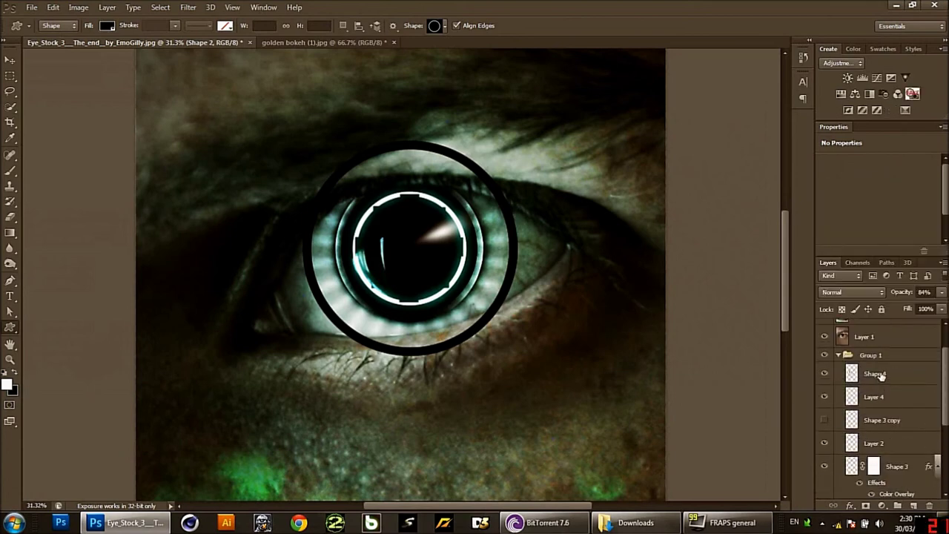
{"action": "left_click", "coordinate": [878, 375]}
{"action": "right_click", "coordinate": [878, 374]}
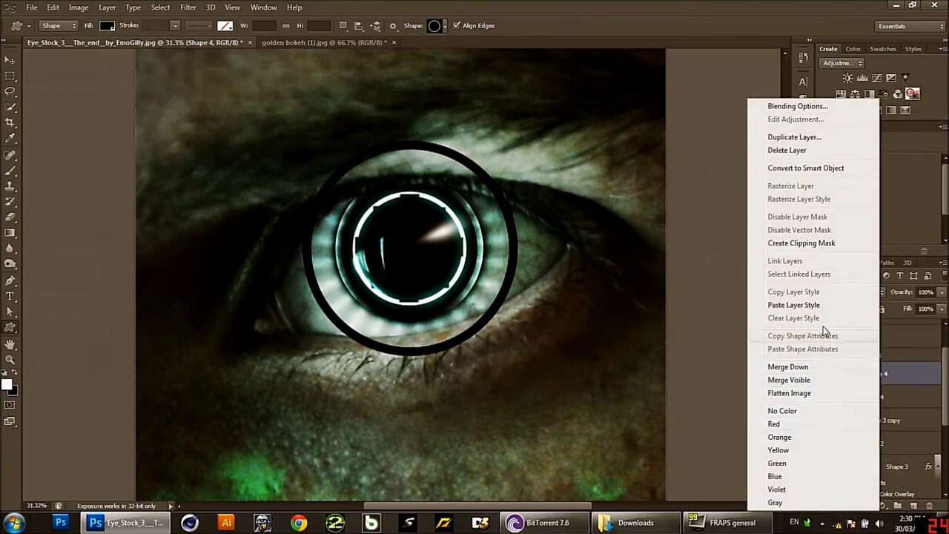
{"action": "left_click", "coordinate": [811, 303]}
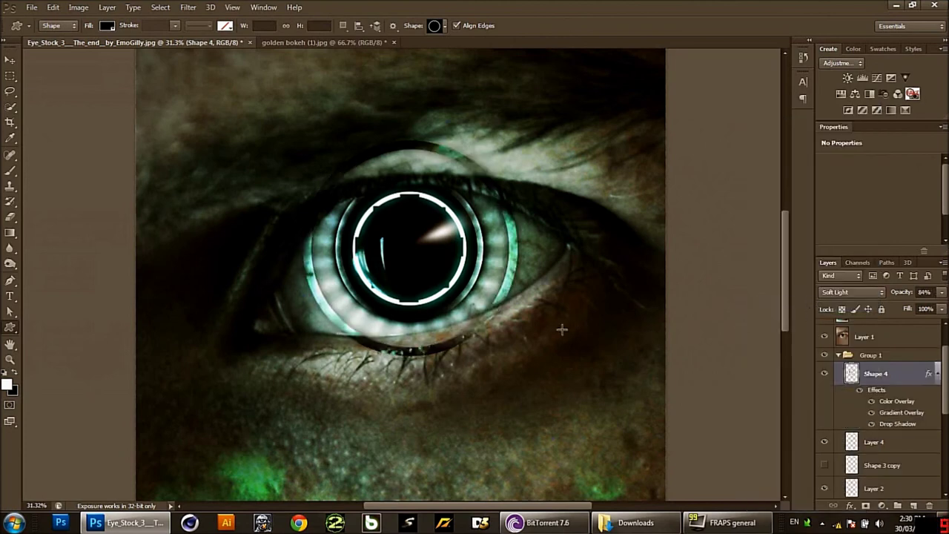
- Add a layer mask to Shape 4 and set up a brush of about 192 px
{"action": "left_click", "coordinate": [865, 507]}
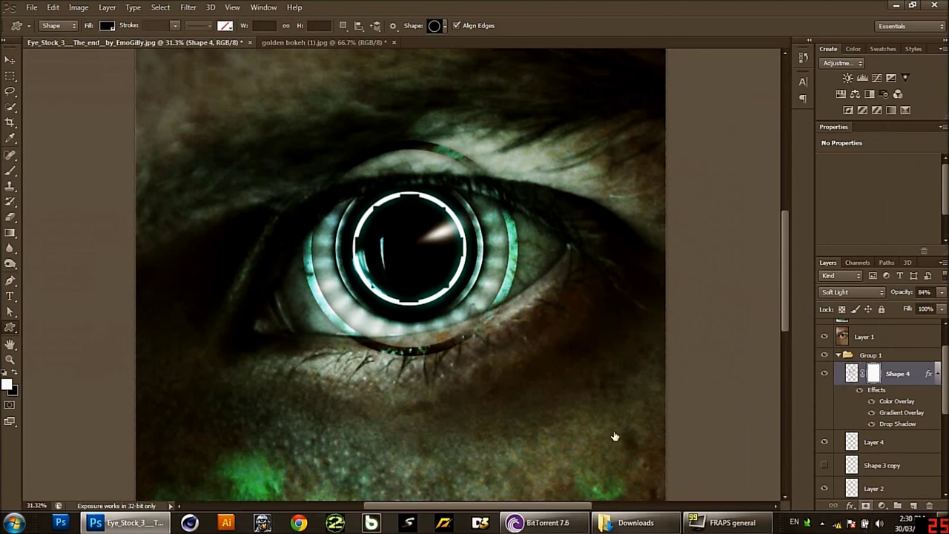
{"action": "left_click", "coordinate": [11, 215]}
{"action": "left_click", "coordinate": [10, 171]}
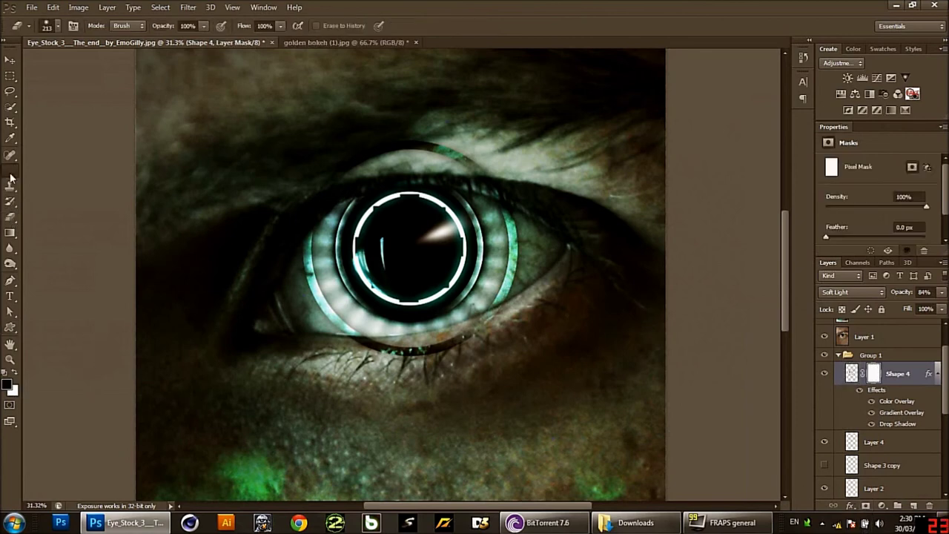
{"action": "left_click", "coordinate": [57, 27]}
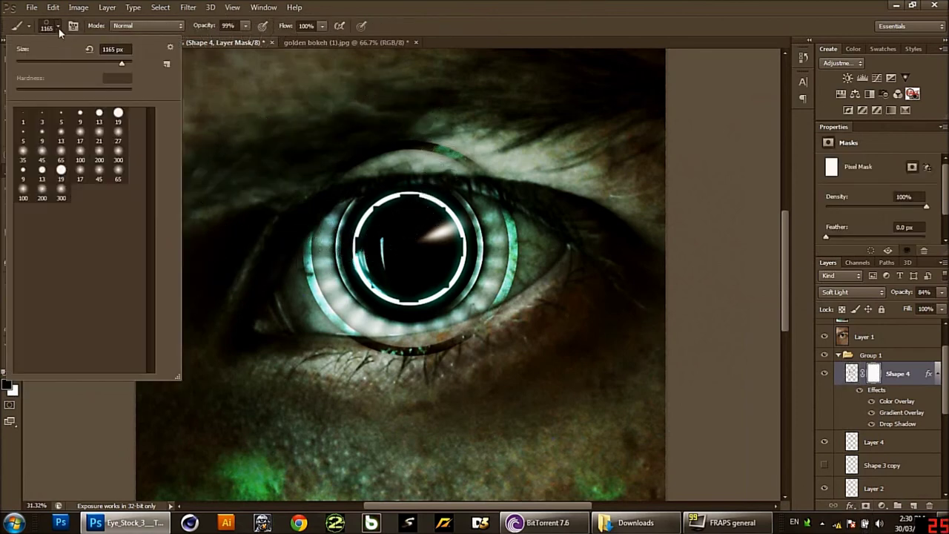
{"action": "left_click", "coordinate": [95, 122]}
{"action": "left_click", "coordinate": [332, 140]}
{"action": "mouse_move", "coordinate": [333, 141]}
{"action": "left_mouse_down"}
{"action": "mouse_move", "coordinate": [318, 146]}
{"action": "mouse_move", "coordinate": [507, 144]}
{"action": "mouse_move", "coordinate": [525, 186]}
{"action": "left_mouse_up"}
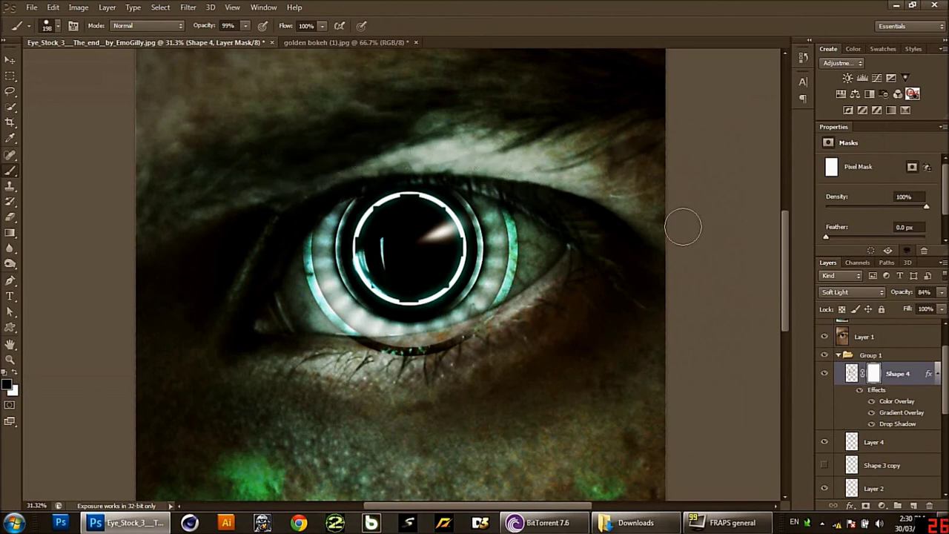
- Paint on the mask to hide the outer ring where it covers the lower eyelid
{"action": "left_click_drag", "start_coordinate": [400, 374], "coordinate": [360, 349]}
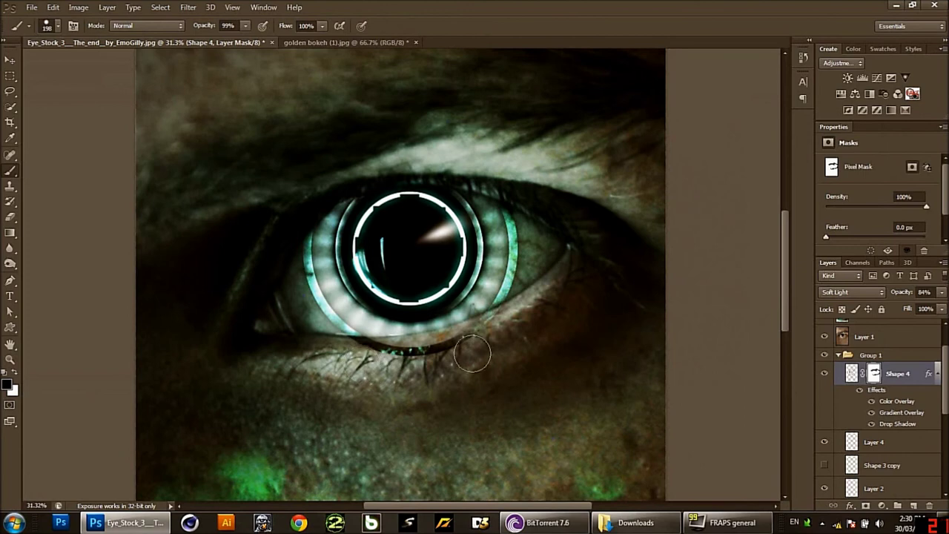
{"action": "left_click_drag", "start_coordinate": [504, 342], "coordinate": [355, 361]}
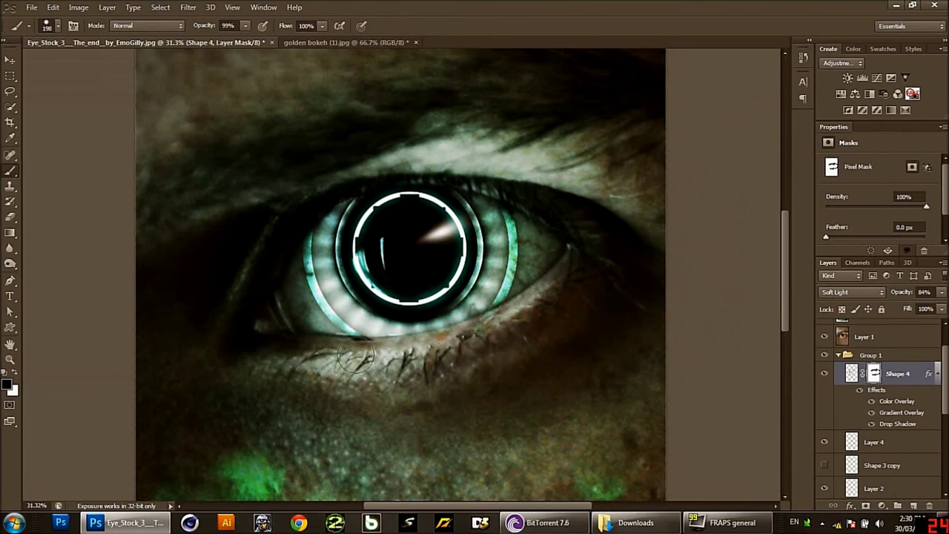
{"action": "left_click_drag", "start_coordinate": [363, 356], "coordinate": [492, 334]}
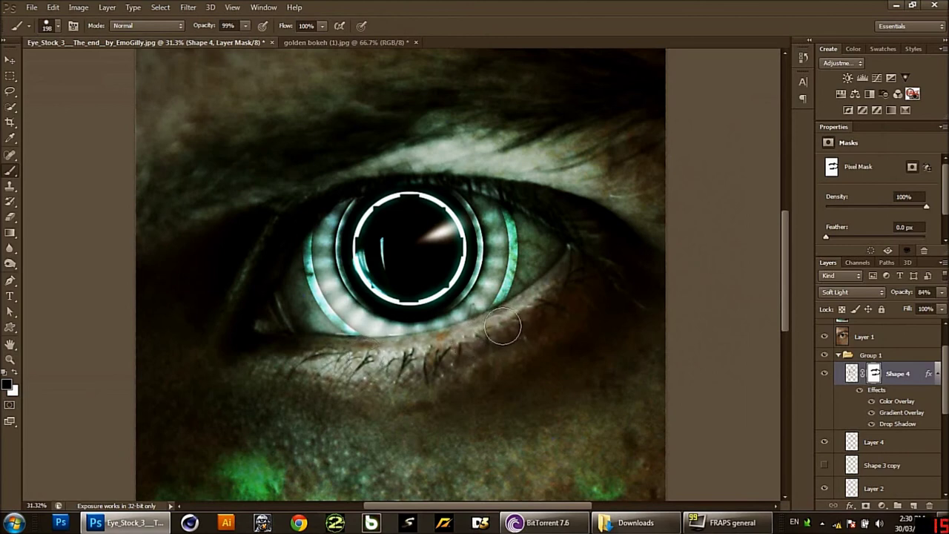
- Zoom out to review the whole image, zoom back in, and bring up Shape 4's layer options
{"action": "scroll", "coordinate": [506, 341], "scroll_direction": "down", "scroll_amount": 1}
{"action": "scroll", "coordinate": [508, 345], "scroll_direction": "down", "scroll_amount": 1}
{"action": "scroll", "coordinate": [512, 353], "scroll_direction": "down", "scroll_amount": 1}
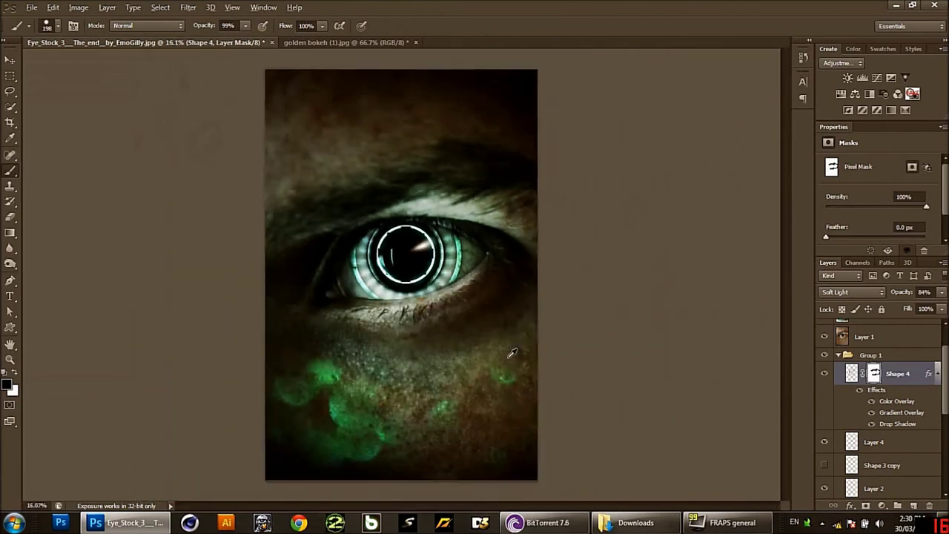
{"action": "scroll", "coordinate": [504, 370], "scroll_direction": "down", "scroll_amount": 2}
{"action": "scroll", "coordinate": [485, 367], "scroll_direction": "up", "scroll_amount": 2}
{"action": "scroll", "coordinate": [444, 296], "scroll_direction": "up", "scroll_amount": 3}
{"action": "scroll", "coordinate": [428, 259], "scroll_direction": "up", "scroll_amount": 2}
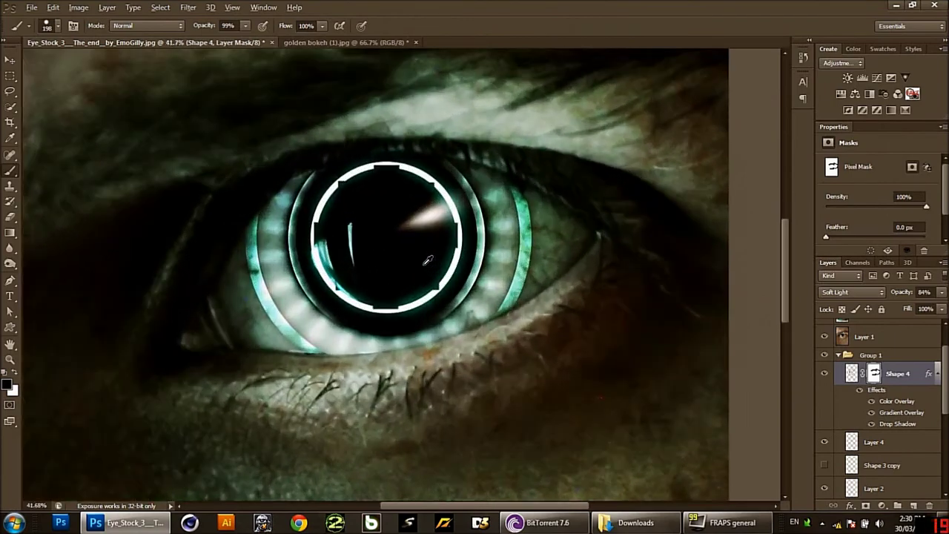
{"action": "scroll", "coordinate": [428, 260], "scroll_direction": "up", "scroll_amount": 1}
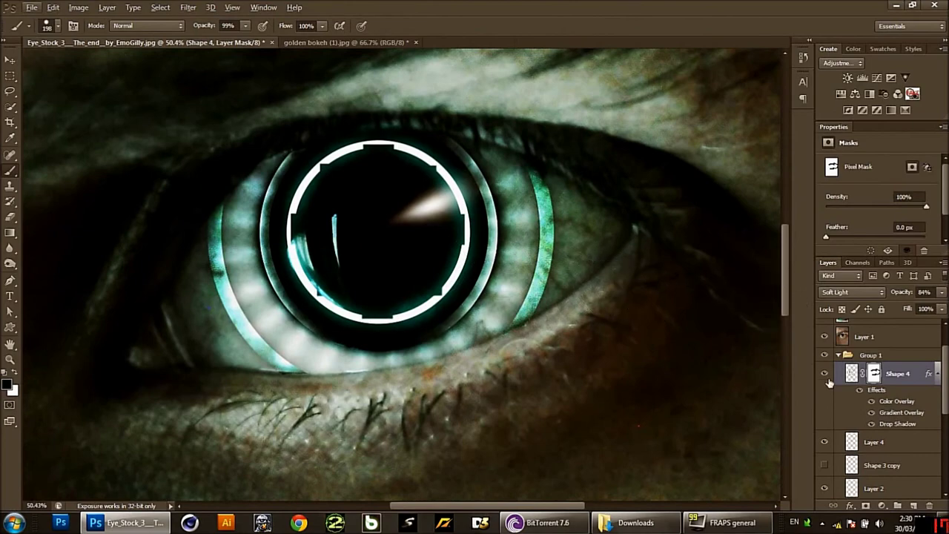
{"action": "right_click", "coordinate": [901, 384]}
- Give Shape 4 a pure black (000000) Color Overlay in its Layer Style
{"action": "left_click", "coordinate": [817, 108]}
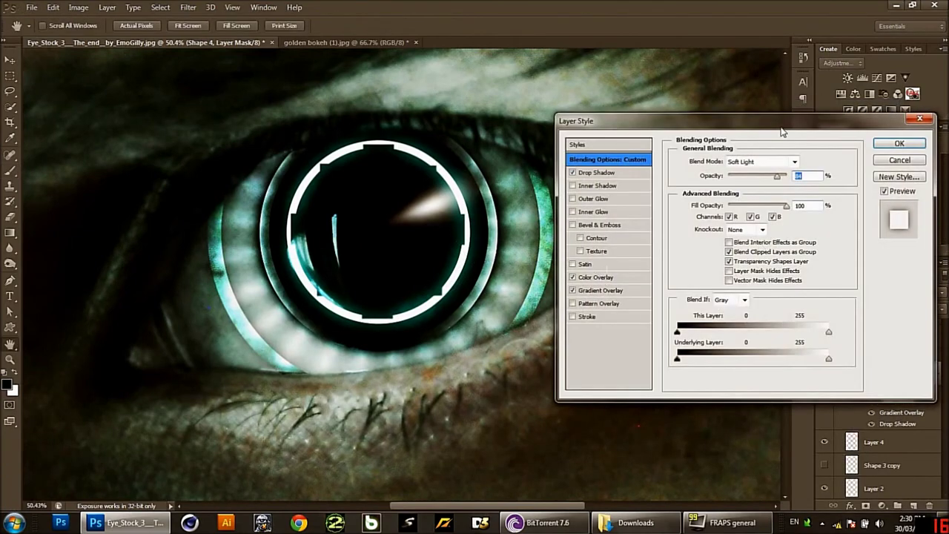
{"action": "left_click", "coordinate": [623, 290]}
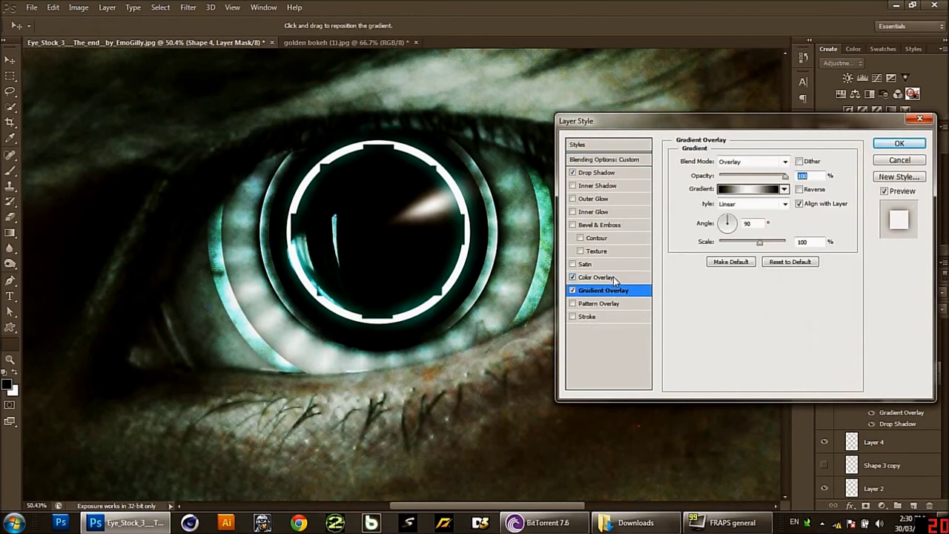
{"action": "left_click", "coordinate": [613, 277]}
{"action": "left_click", "coordinate": [806, 162]}
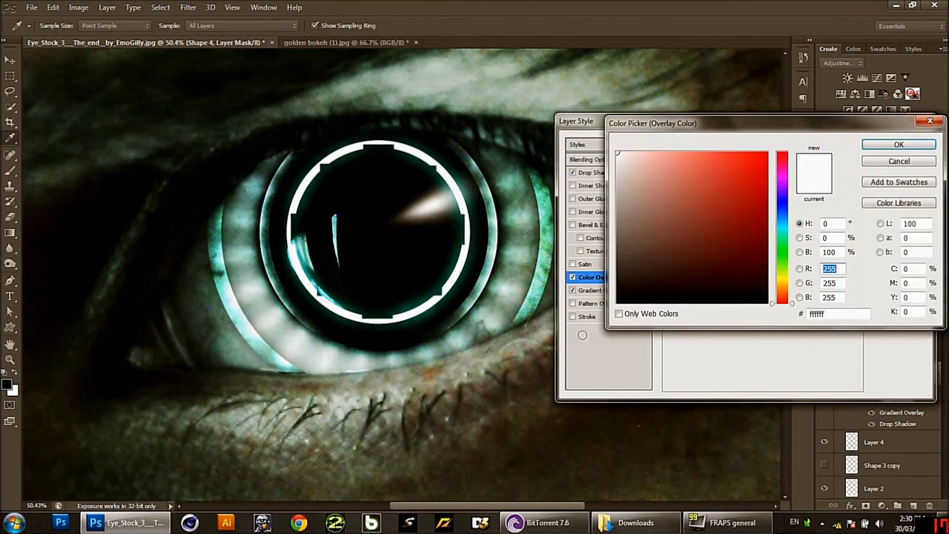
{"action": "left_click", "coordinate": [574, 341]}
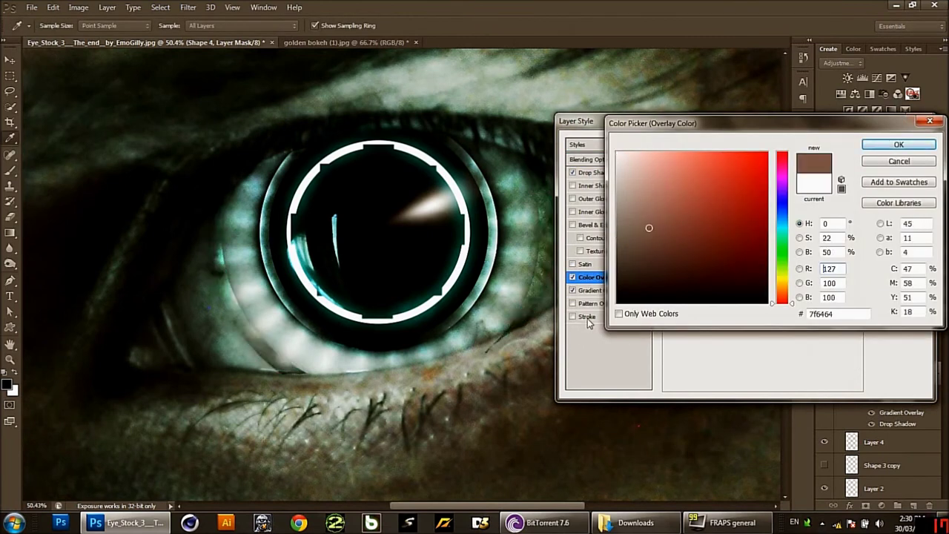
{"action": "left_click_drag", "start_coordinate": [618, 298], "coordinate": [615, 304]}
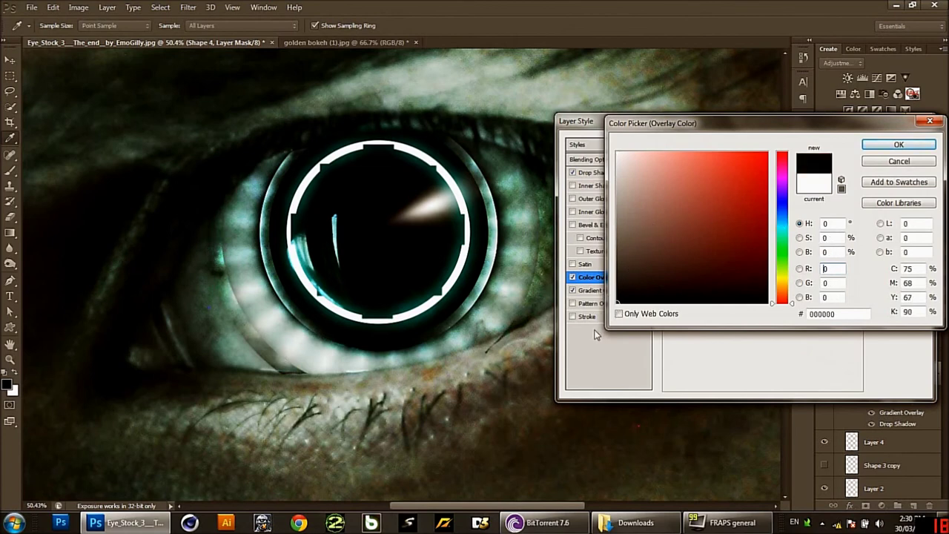
{"action": "left_click", "coordinate": [898, 144]}
- Compare the Gradient Overlay off and on, then set Shape 4's blend mode to Normal
{"action": "left_click", "coordinate": [572, 291]}
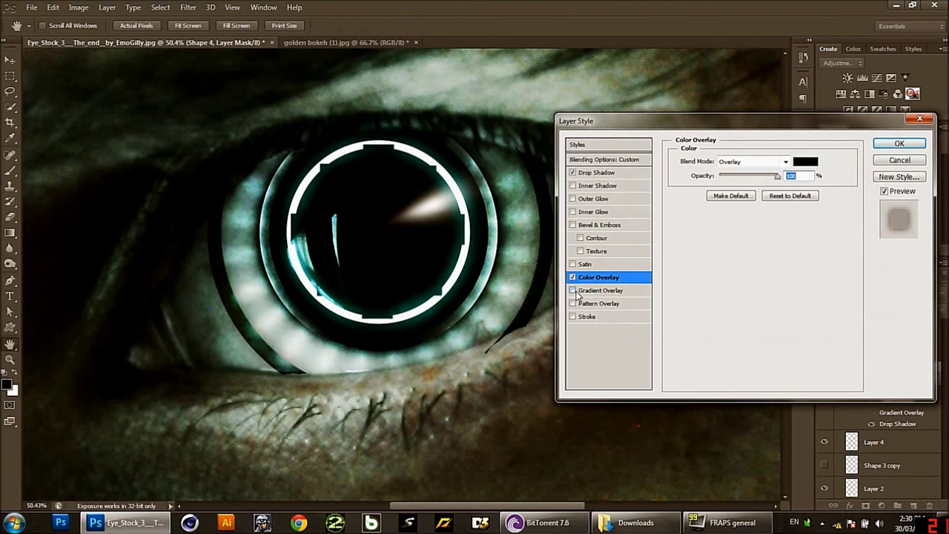
{"action": "left_click", "coordinate": [573, 290]}
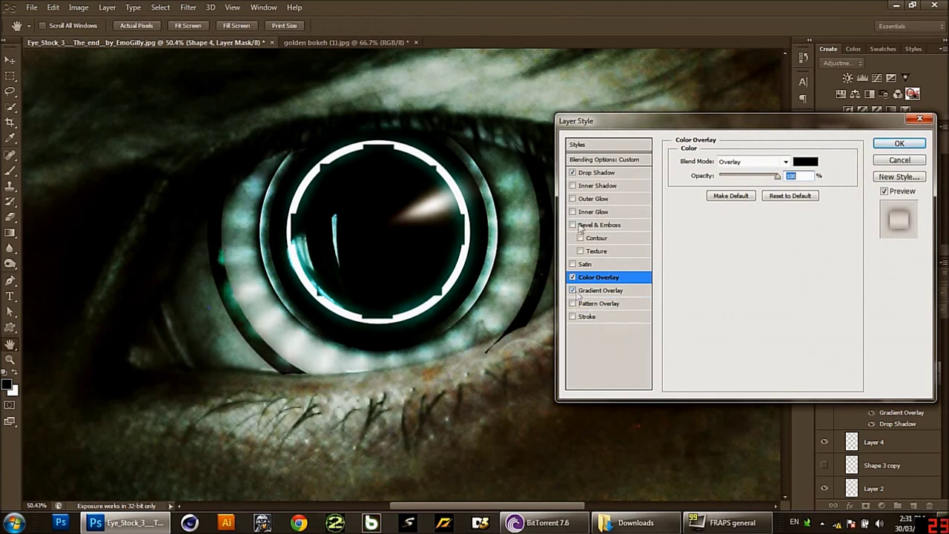
{"action": "left_click", "coordinate": [597, 160]}
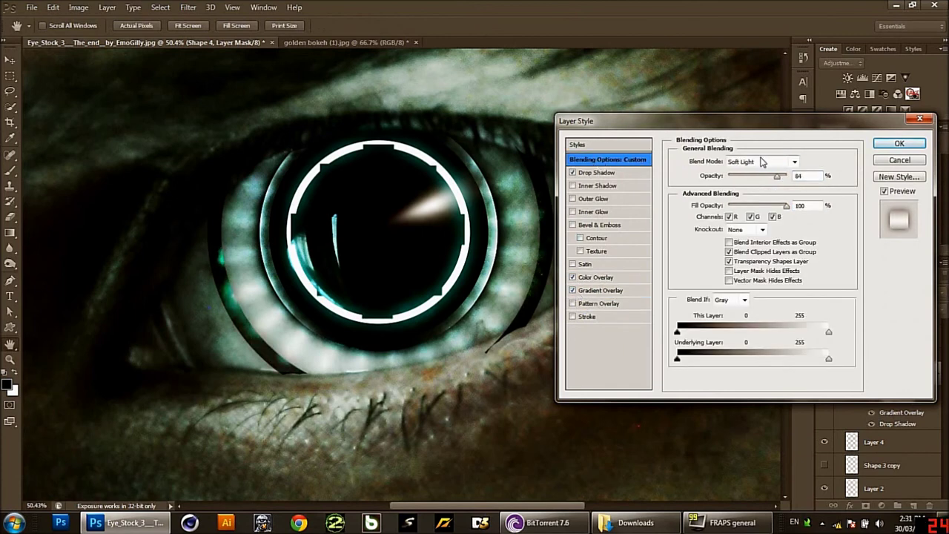
{"action": "left_click", "coordinate": [756, 161]}
{"action": "left_click", "coordinate": [746, 316]}
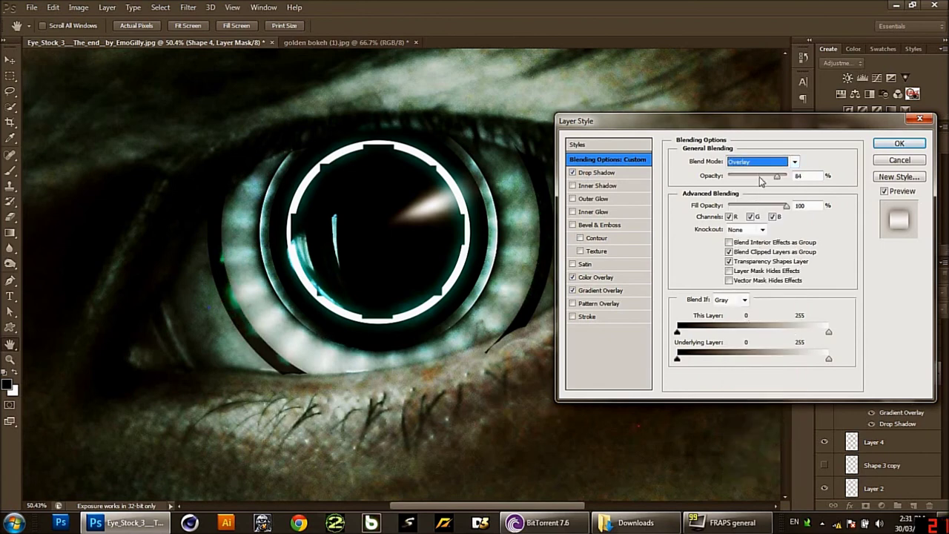
{"action": "scroll", "coordinate": [760, 169], "scroll_direction": "up", "scroll_amount": 6}
{"action": "scroll", "coordinate": [759, 169], "scroll_direction": "up", "scroll_amount": 6}
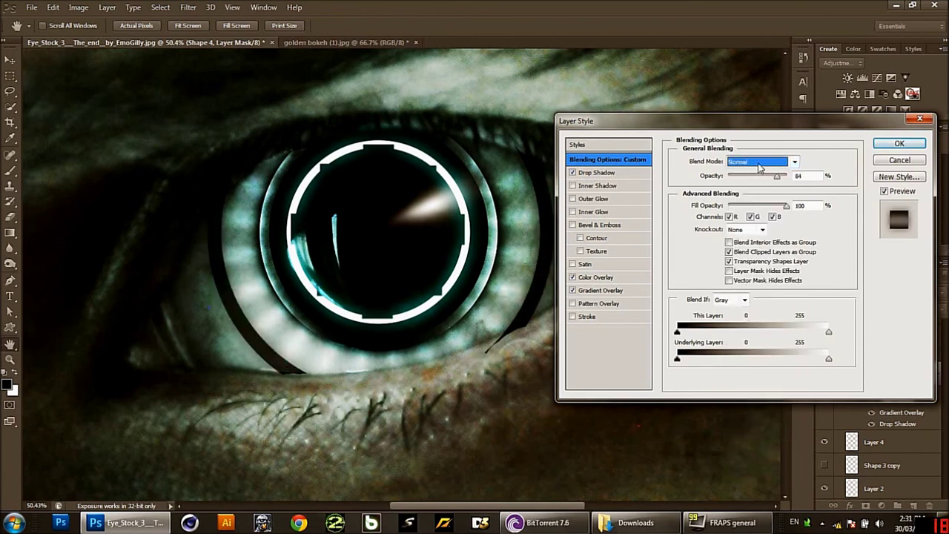
{"action": "scroll", "coordinate": [760, 169], "scroll_direction": "down", "scroll_amount": 1}
{"action": "scroll", "coordinate": [759, 169], "scroll_direction": "up", "scroll_amount": 1}
{"action": "scroll", "coordinate": [759, 169], "scroll_direction": "up", "scroll_amount": 1}
{"action": "left_click", "coordinate": [585, 172]}
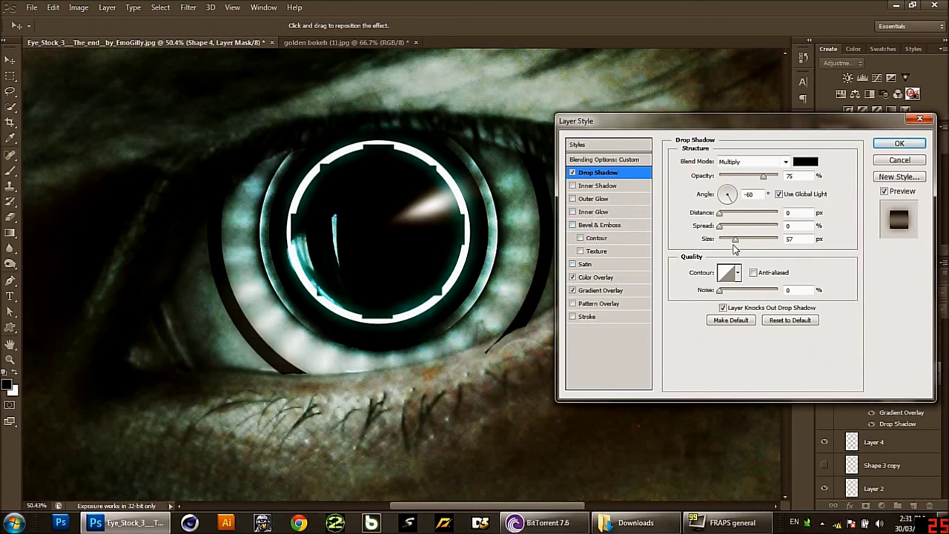
- Raise the ring's Drop Shadow size to about 76 px, trying Spread before returning it to 0%
{"action": "left_click_drag", "start_coordinate": [736, 246], "coordinate": [754, 243]}
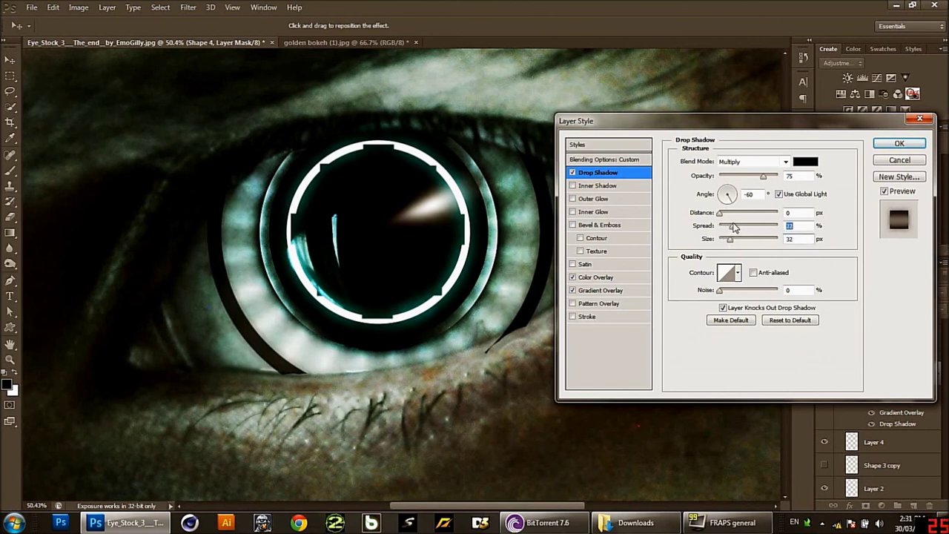
{"action": "mouse_move", "coordinate": [734, 228]}
{"action": "left_mouse_down"}
{"action": "mouse_move", "coordinate": [744, 226]}
{"action": "mouse_move", "coordinate": [730, 226]}
{"action": "left_mouse_up"}
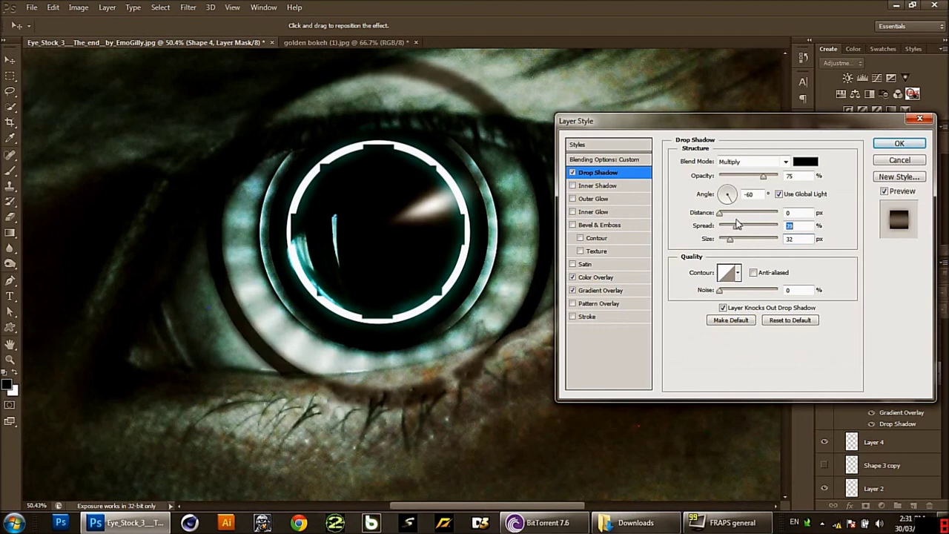
{"action": "mouse_move", "coordinate": [735, 225]}
{"action": "left_mouse_down"}
{"action": "mouse_move", "coordinate": [759, 222]}
{"action": "mouse_move", "coordinate": [747, 218]}
{"action": "left_mouse_up"}
{"action": "mouse_move", "coordinate": [732, 221]}
{"action": "left_mouse_down"}
{"action": "mouse_move", "coordinate": [719, 221]}
{"action": "mouse_move", "coordinate": [748, 238]}
{"action": "left_mouse_up"}
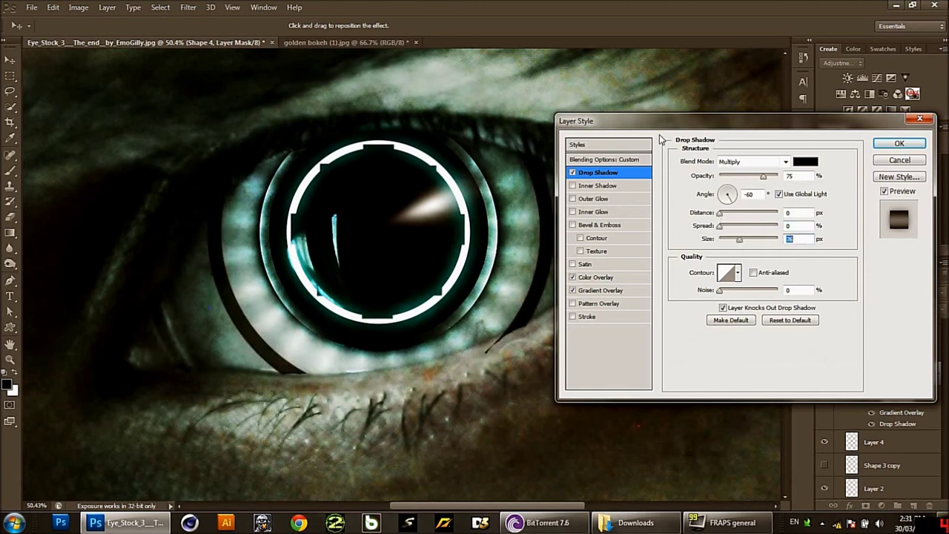
{"action": "mouse_move", "coordinate": [652, 128]}
{"action": "left_mouse_down"}
{"action": "mouse_move", "coordinate": [722, 360]}
{"action": "mouse_move", "coordinate": [705, 205]}
{"action": "mouse_move", "coordinate": [681, 167]}
{"action": "left_mouse_up"}
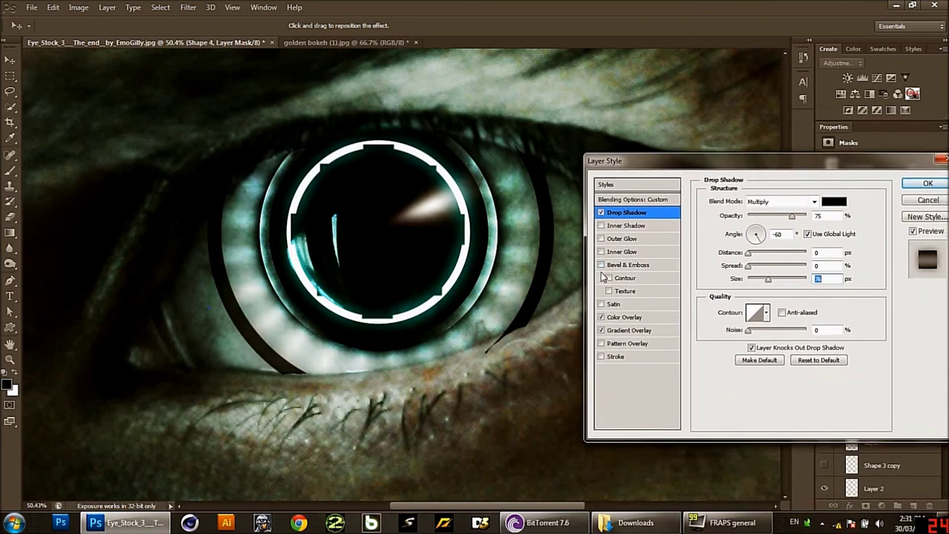
- Add Bevel & Emboss with depth 83%, size 43 px, soften 9 px, highlight opacity 92%, and apply
{"action": "left_click", "coordinate": [601, 265]}
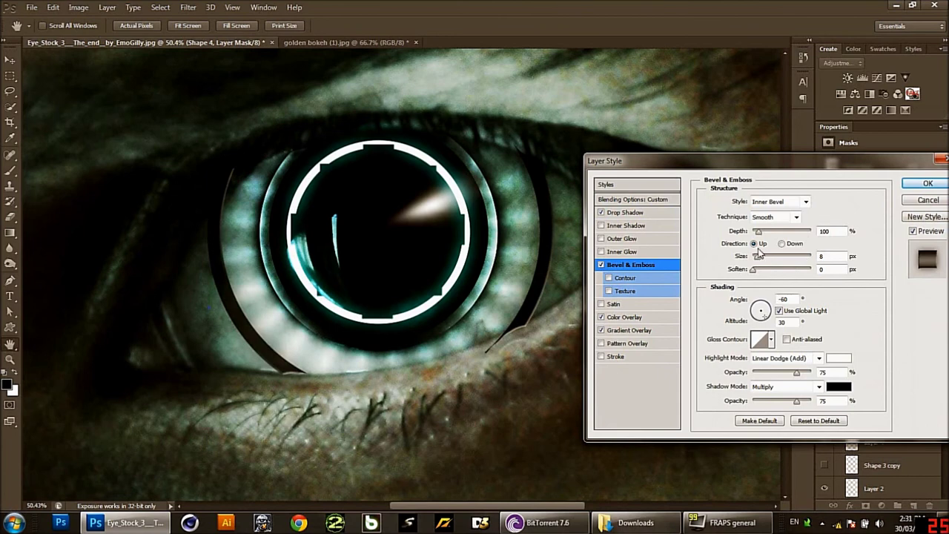
{"action": "left_click_drag", "start_coordinate": [776, 232], "coordinate": [779, 234]}
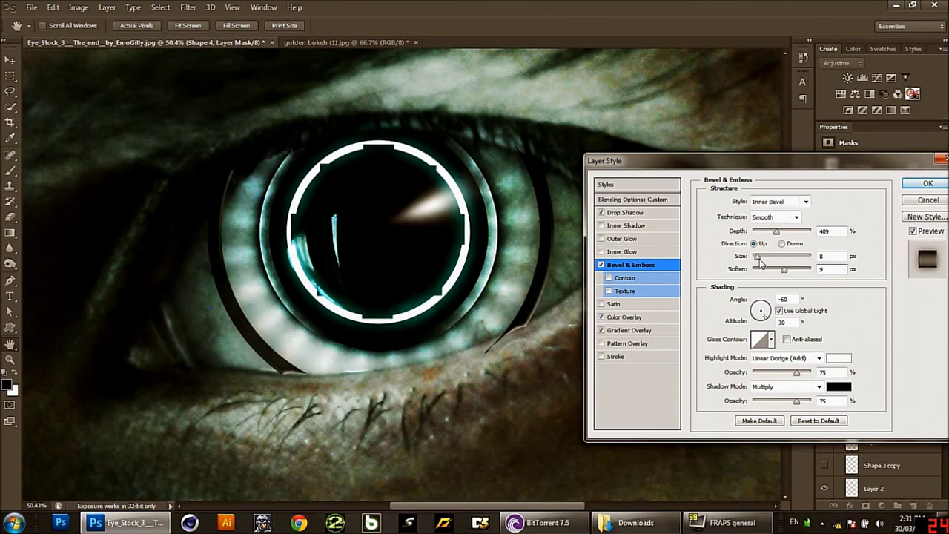
{"action": "left_click_drag", "start_coordinate": [797, 256], "coordinate": [772, 258]}
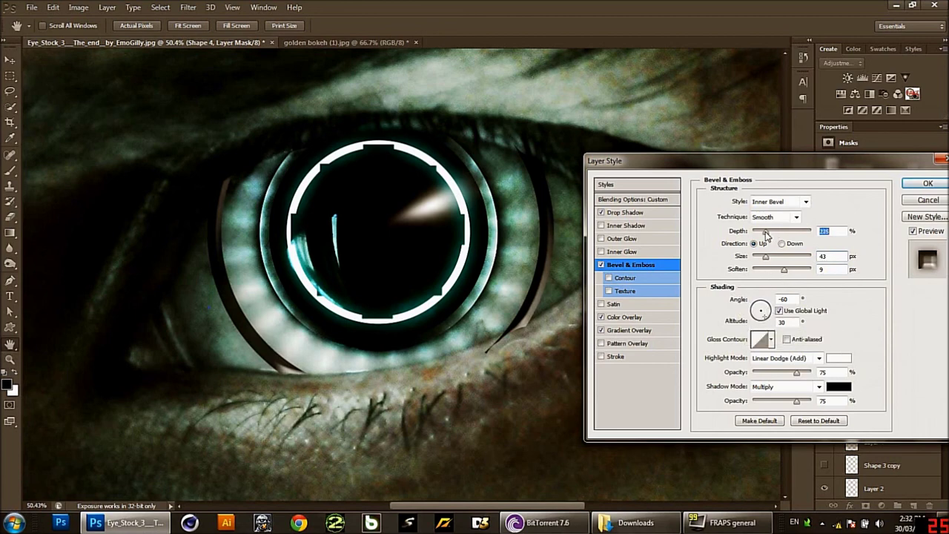
{"action": "left_click_drag", "start_coordinate": [767, 236], "coordinate": [759, 234]}
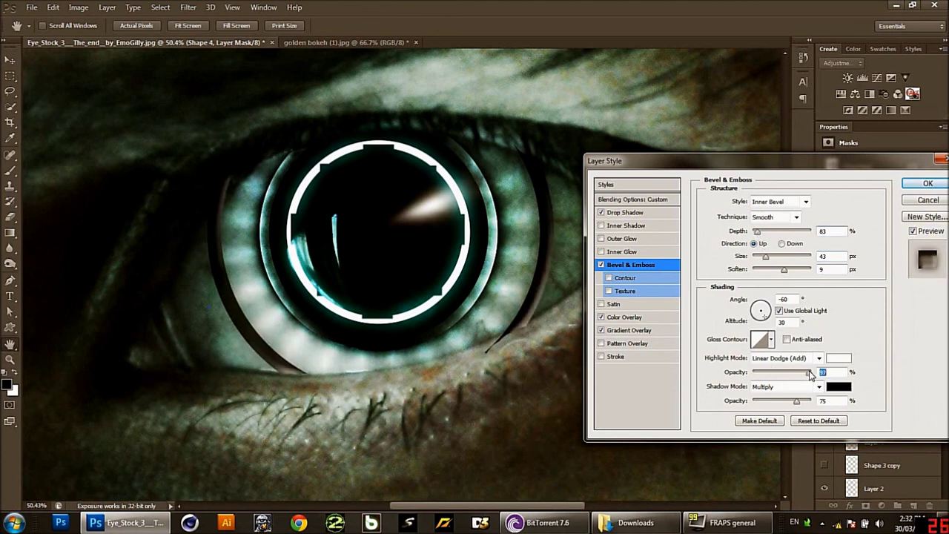
{"action": "left_click_drag", "start_coordinate": [810, 373], "coordinate": [767, 403]}
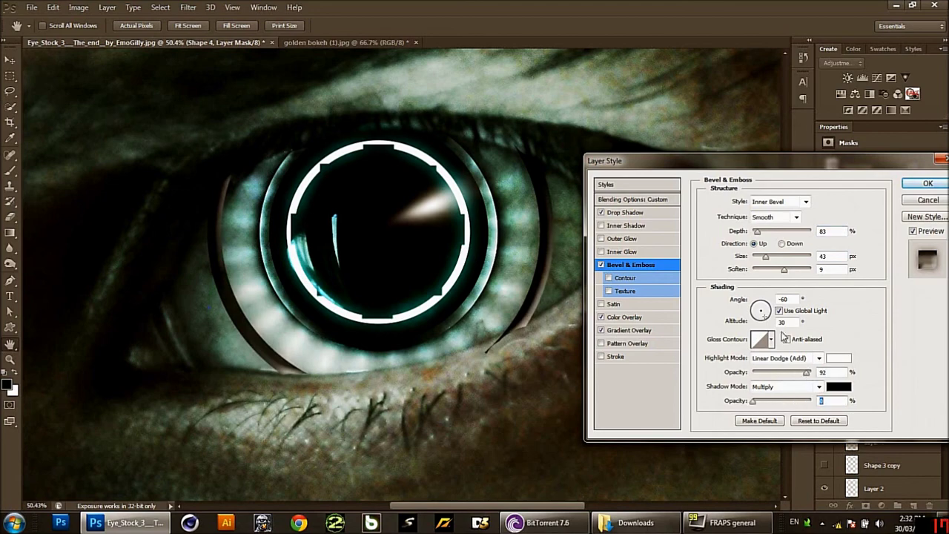
{"action": "left_click", "coordinate": [923, 185]}
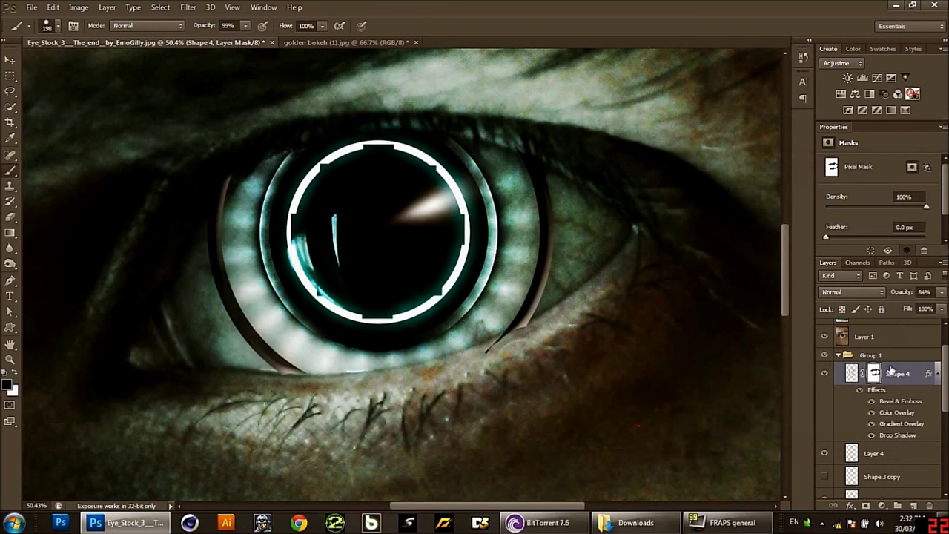
- Merge Shape 4 with a new empty layer above it, flattening it into Layer 5
{"action": "left_click", "coordinate": [913, 505]}
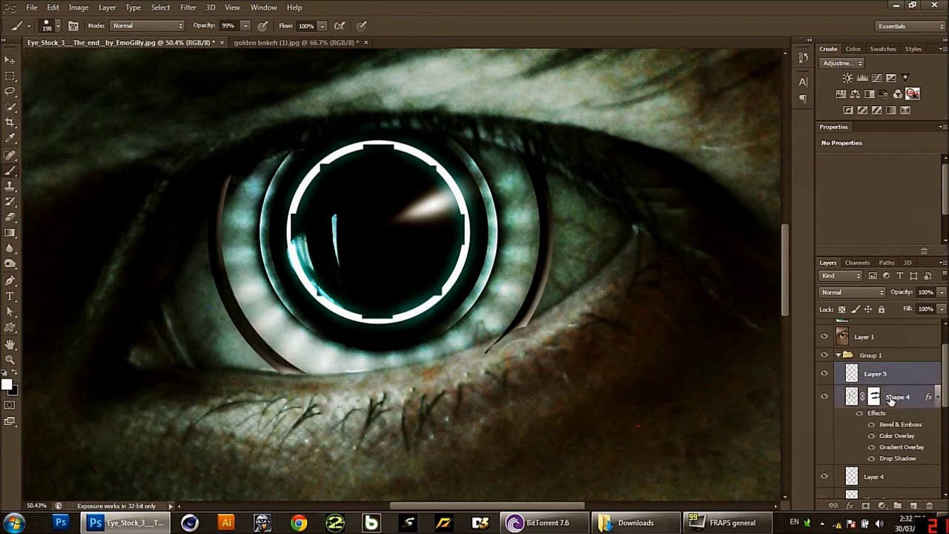
{"action": "right_click", "coordinate": [892, 400]}
{"action": "left_click", "coordinate": [832, 368]}
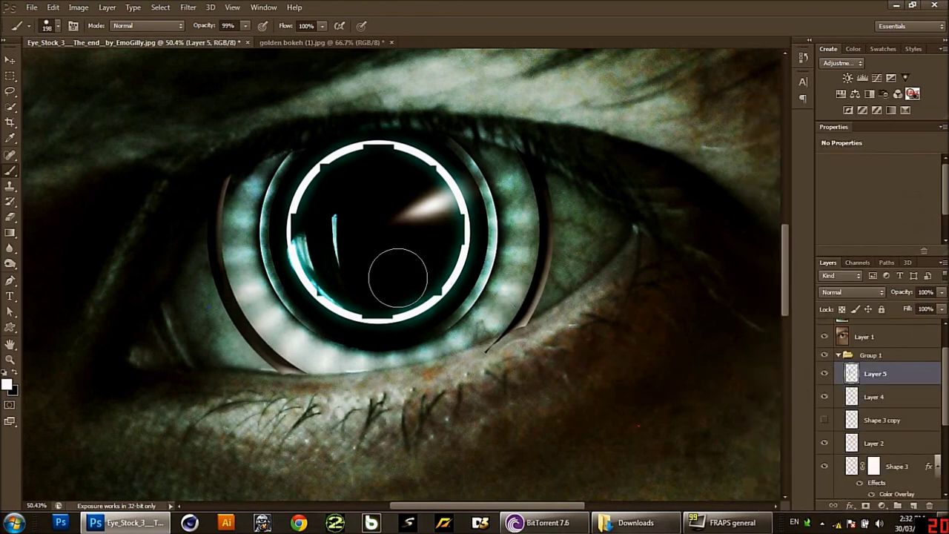
- Zoom in on the eye and add a white layer mask to Layer 5
{"action": "scroll", "coordinate": [483, 256], "scroll_direction": "up", "scroll_amount": 2}
{"action": "scroll", "coordinate": [537, 260], "scroll_direction": "up", "scroll_amount": 3}
{"action": "scroll", "coordinate": [428, 279], "scroll_direction": "down", "scroll_amount": 2}
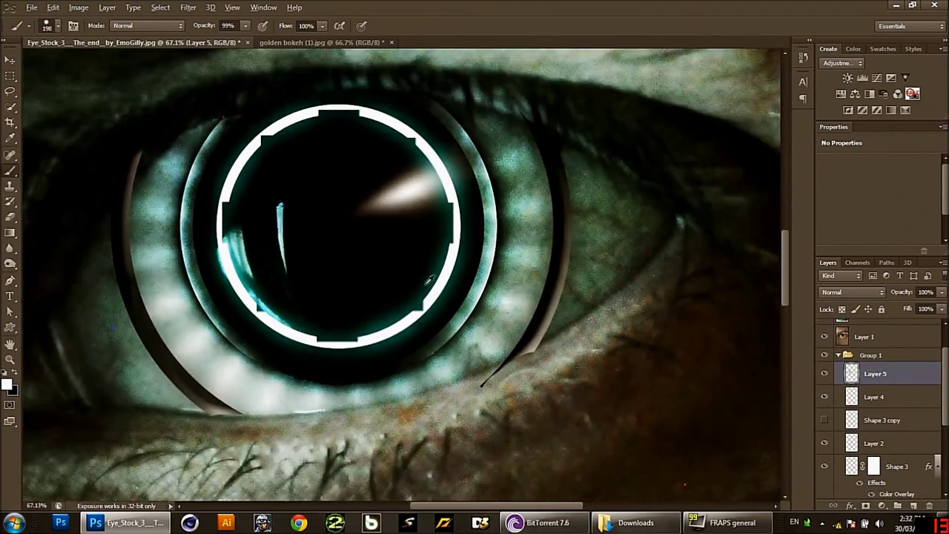
{"action": "scroll", "coordinate": [619, 397], "scroll_direction": "up", "scroll_amount": 2}
{"action": "scroll", "coordinate": [608, 394], "scroll_direction": "up", "scroll_amount": 2}
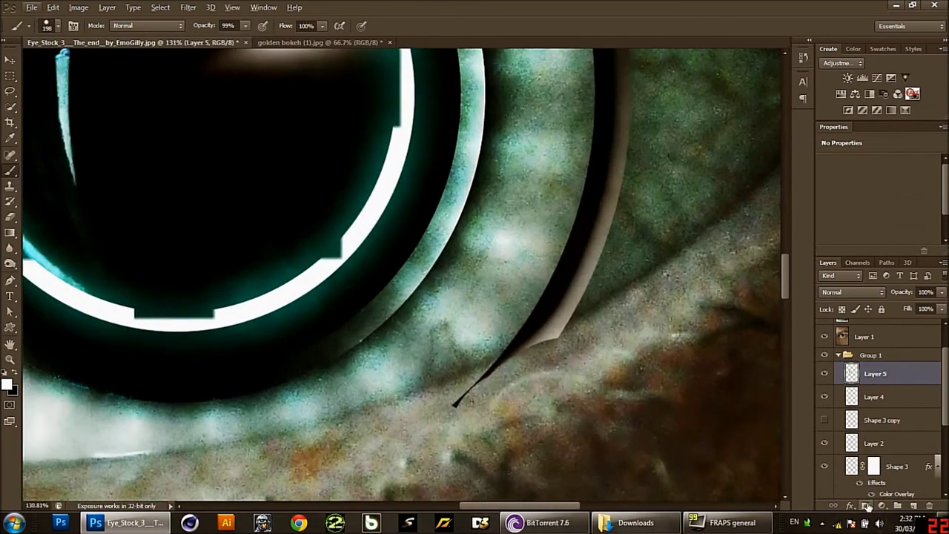
{"action": "left_click", "coordinate": [866, 505]}
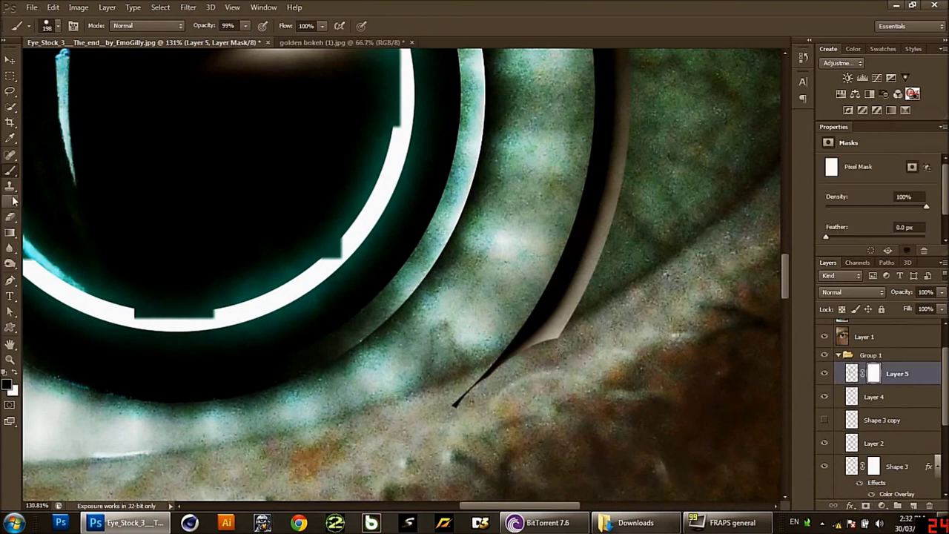
- Set the brush to about 100 px at 9% opacity and soften the dark ring's beige tip
{"action": "mouse_move", "coordinate": [548, 415]}
{"action": "left_mouse_down", "text": "alt"}
{"action": "mouse_move", "coordinate": [509, 407]}
{"action": "mouse_move", "coordinate": [559, 387]}
{"action": "left_mouse_up", "text": "alt"}
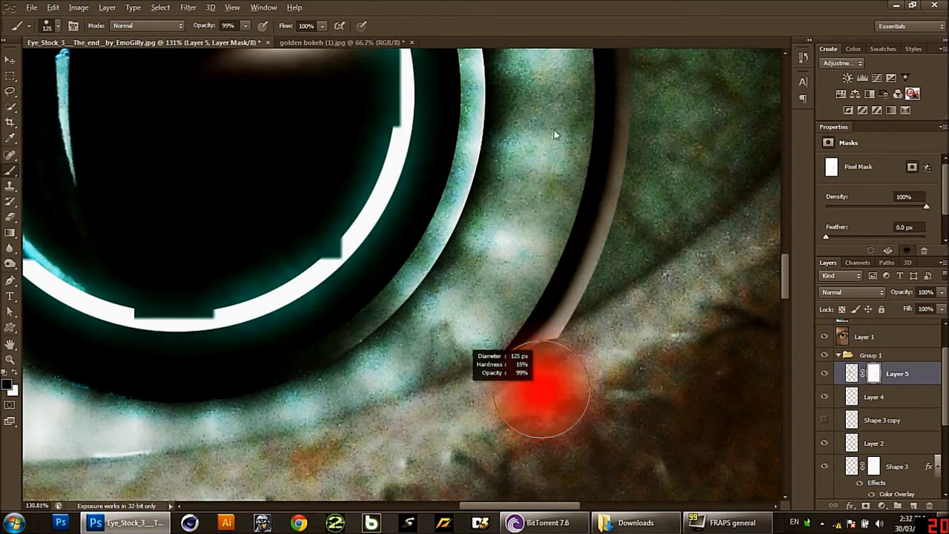
{"action": "key", "text": "0"}
{"action": "key", "text": "9"}
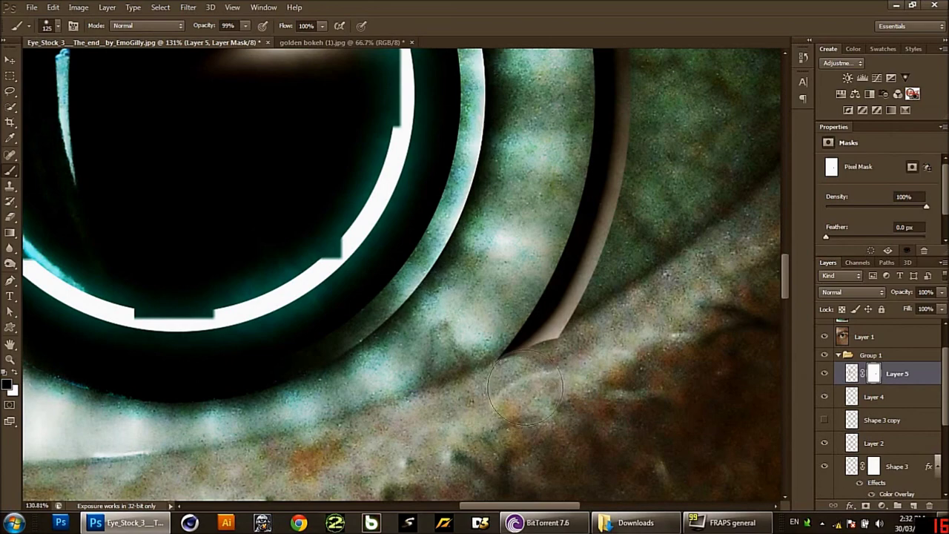
{"action": "mouse_move", "coordinate": [525, 386]}
{"action": "left_mouse_down"}
{"action": "mouse_move", "coordinate": [561, 377]}
{"action": "mouse_move", "coordinate": [518, 395]}
{"action": "mouse_move", "coordinate": [316, 370]}
{"action": "left_mouse_up"}
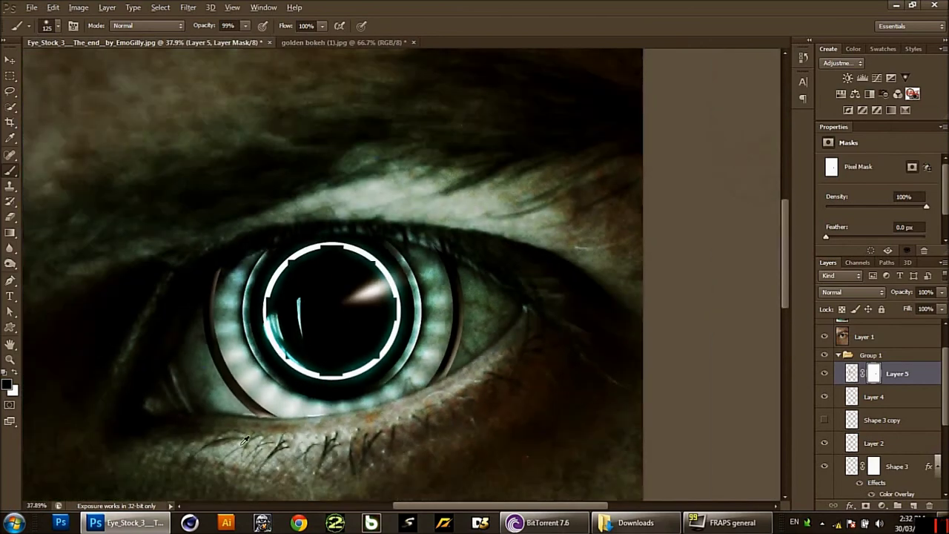
- Zoom in on the iris and fade the dark ring's end into the lower eyelid
{"action": "left_click_drag", "start_coordinate": [244, 441], "coordinate": [261, 463]}
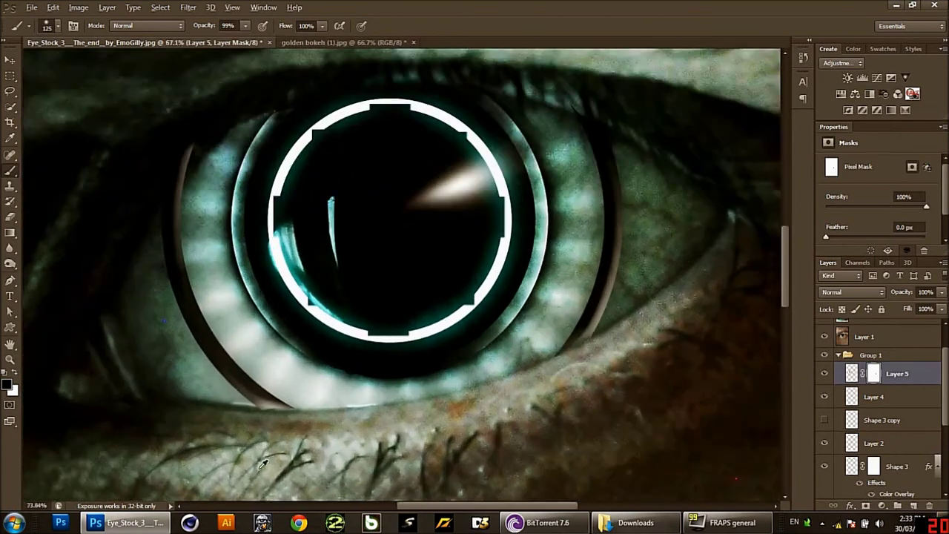
{"action": "scroll", "coordinate": [271, 385], "scroll_direction": "up", "scroll_amount": 2}
{"action": "scroll", "coordinate": [270, 382], "scroll_direction": "up", "scroll_amount": 3}
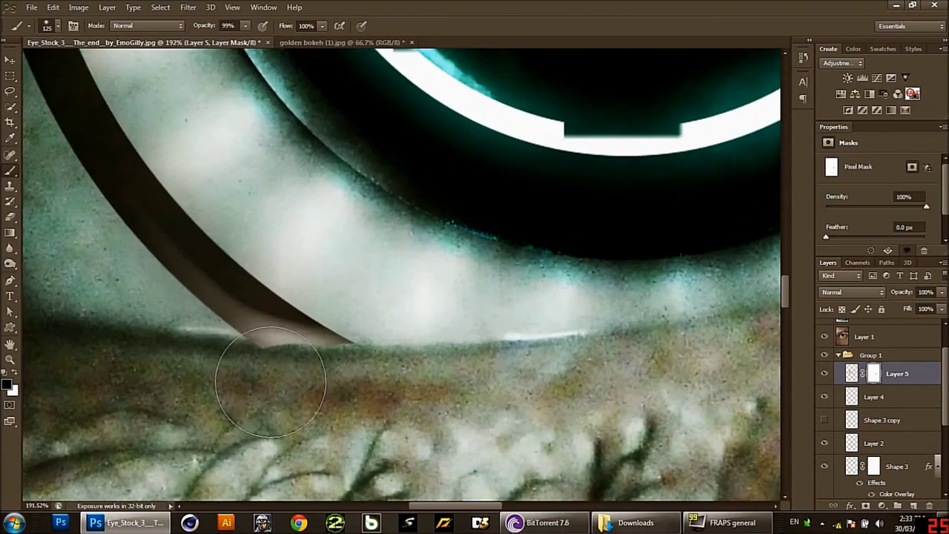
{"action": "left_click_drag", "start_coordinate": [271, 382], "coordinate": [267, 349]}
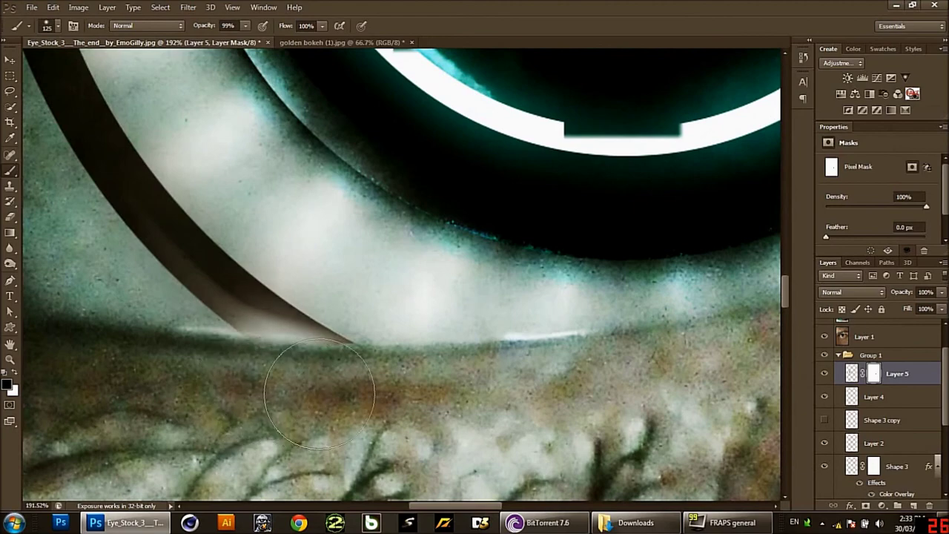
{"action": "scroll", "coordinate": [201, 390], "scroll_direction": "down", "scroll_amount": 3}
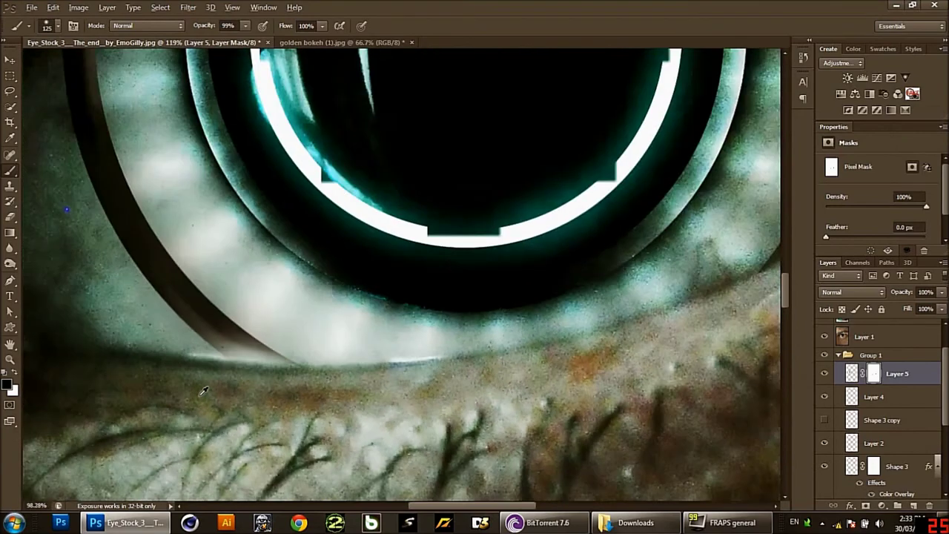
{"action": "scroll", "coordinate": [201, 391], "scroll_direction": "down", "scroll_amount": 3}
{"action": "scroll", "coordinate": [413, 135], "scroll_direction": "up", "scroll_amount": 2}
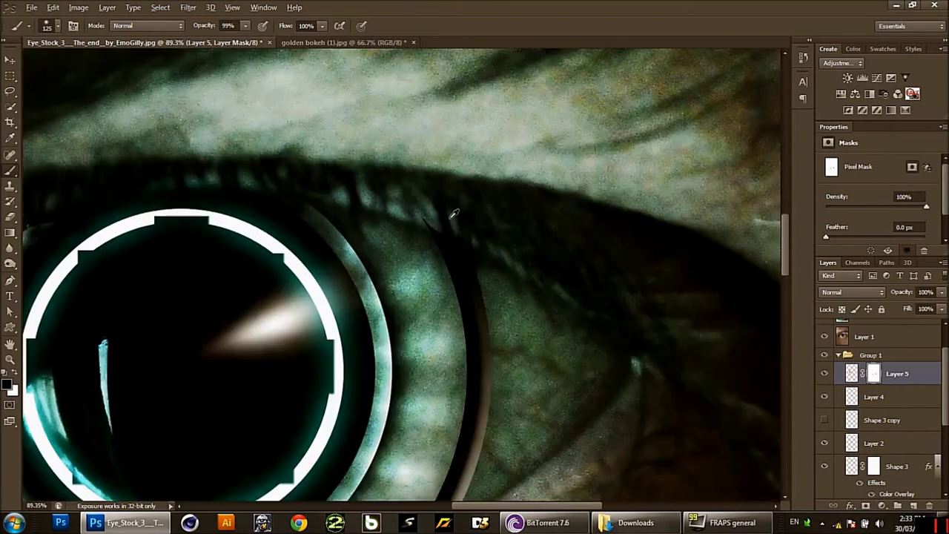
{"action": "scroll", "coordinate": [412, 135], "scroll_direction": "up", "scroll_amount": 2}
{"action": "scroll", "coordinate": [430, 215], "scroll_direction": "up", "scroll_amount": 1}
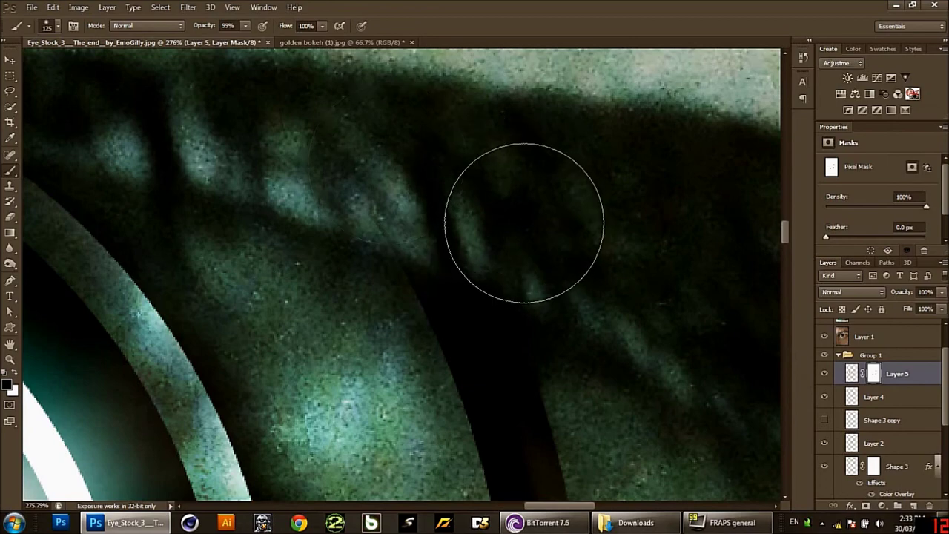
{"action": "scroll", "coordinate": [469, 215], "scroll_direction": "down", "scroll_amount": 2}
{"action": "scroll", "coordinate": [448, 229], "scroll_direction": "down", "scroll_amount": 2}
{"action": "scroll", "coordinate": [447, 228], "scroll_direction": "down", "scroll_amount": 1}
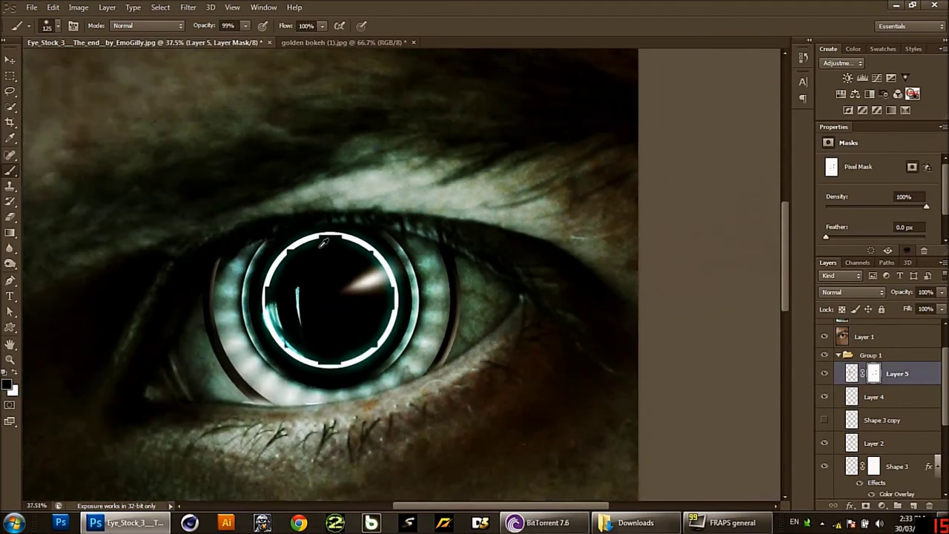
{"action": "scroll", "coordinate": [448, 229], "scroll_direction": "up", "scroll_amount": 2}
{"action": "scroll", "coordinate": [482, 208], "scroll_direction": "up", "scroll_amount": 2}
{"action": "scroll", "coordinate": [522, 183], "scroll_direction": "up", "scroll_amount": 1}
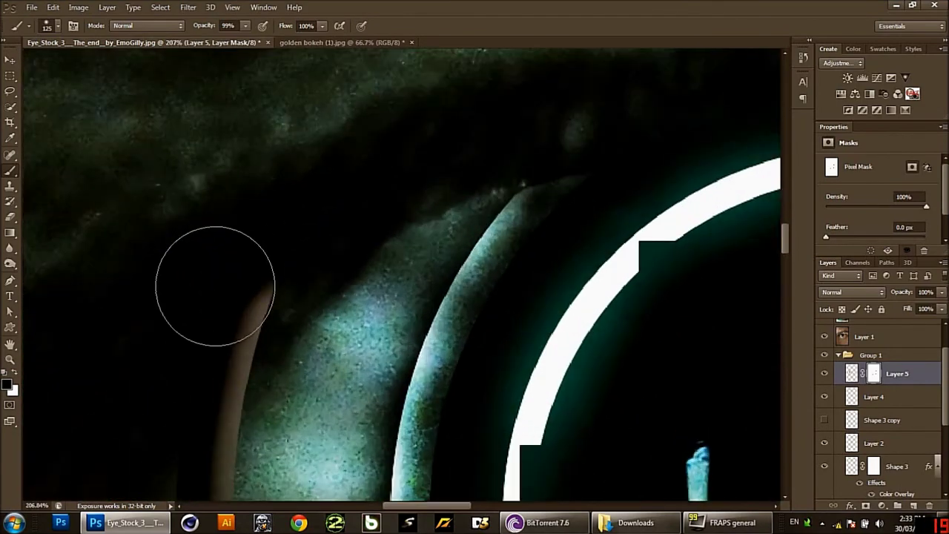
{"action": "scroll", "coordinate": [217, 275], "scroll_direction": "down", "scroll_amount": 1}
- Mask out the top of the brown ring strip near the upper eyelid
{"action": "left_click_drag", "start_coordinate": [230, 256], "coordinate": [178, 324]}
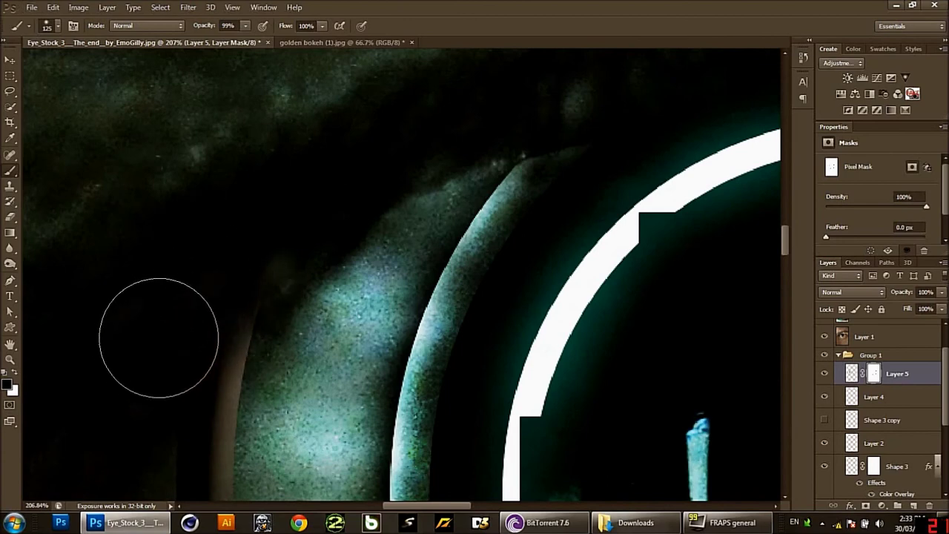
{"action": "scroll", "coordinate": [152, 321], "scroll_direction": "down", "scroll_amount": 3}
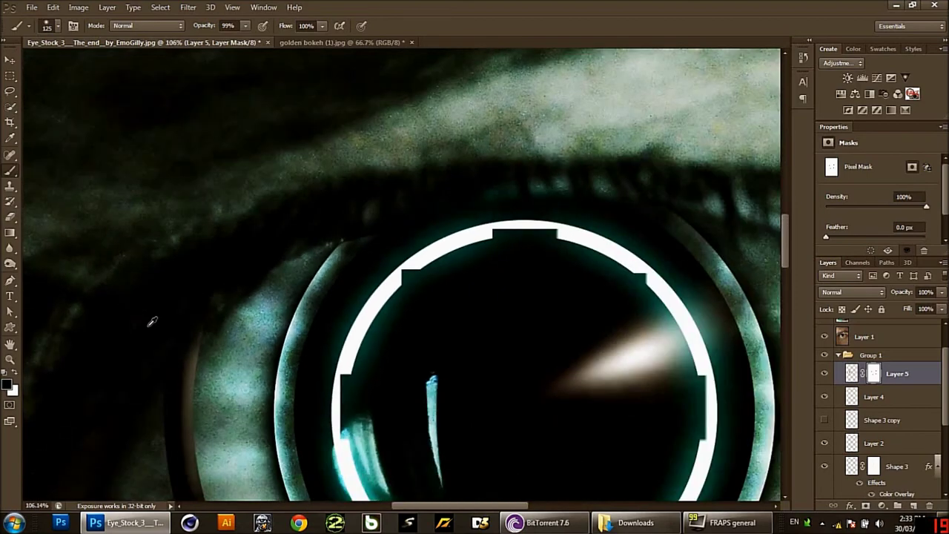
{"action": "scroll", "coordinate": [152, 321], "scroll_direction": "down", "scroll_amount": 3}
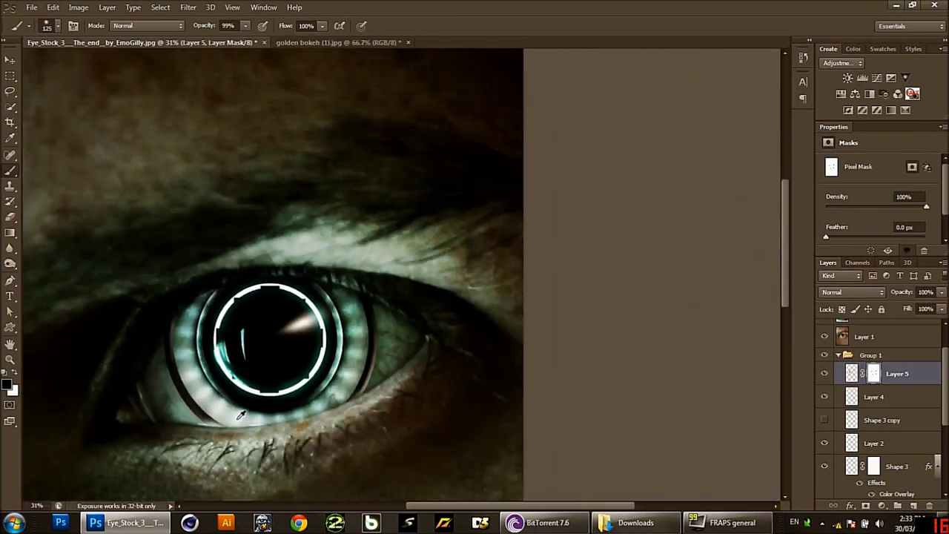
{"action": "scroll", "coordinate": [245, 421], "scroll_direction": "up", "scroll_amount": 1}
{"action": "scroll", "coordinate": [244, 421], "scroll_direction": "up", "scroll_amount": 1}
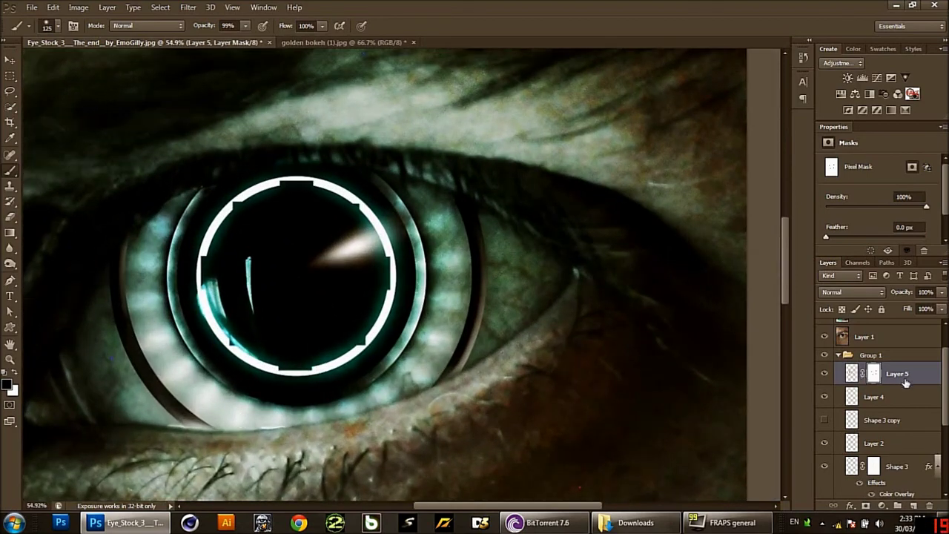
{"action": "left_click", "coordinate": [823, 374]}
{"action": "left_click", "coordinate": [851, 291]}
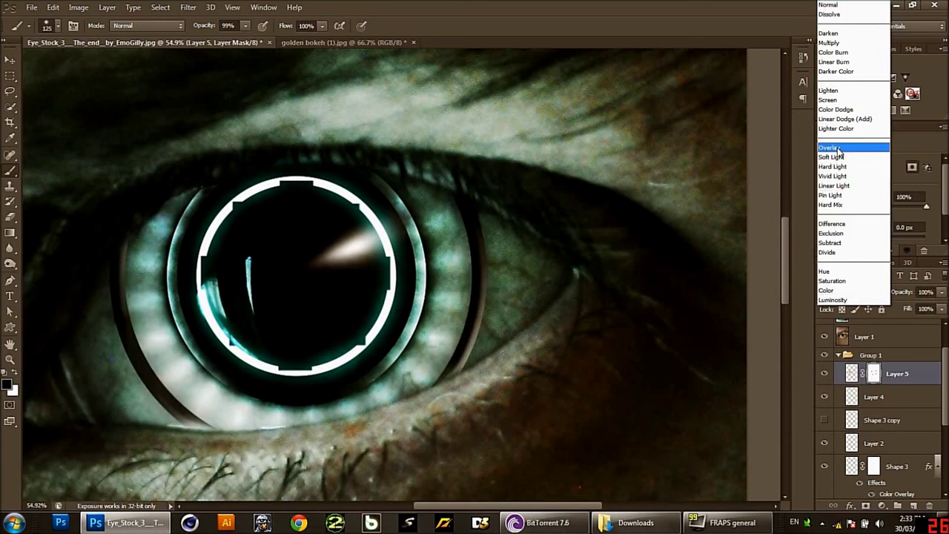
{"action": "left_click", "coordinate": [845, 141]}
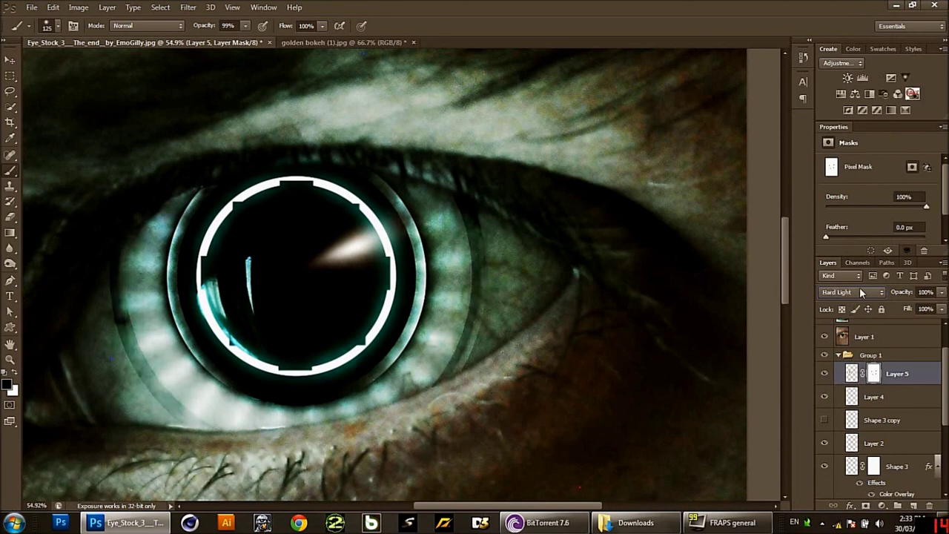
{"action": "scroll", "coordinate": [860, 293], "scroll_direction": "down", "scroll_amount": 1}
{"action": "scroll", "coordinate": [860, 293], "scroll_direction": "up", "scroll_amount": 1}
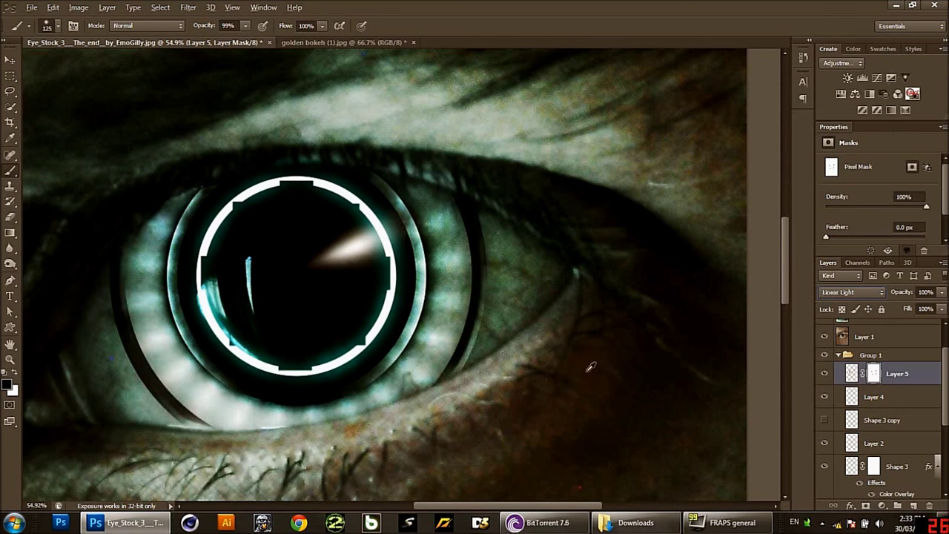
{"action": "key", "text": "Down"}
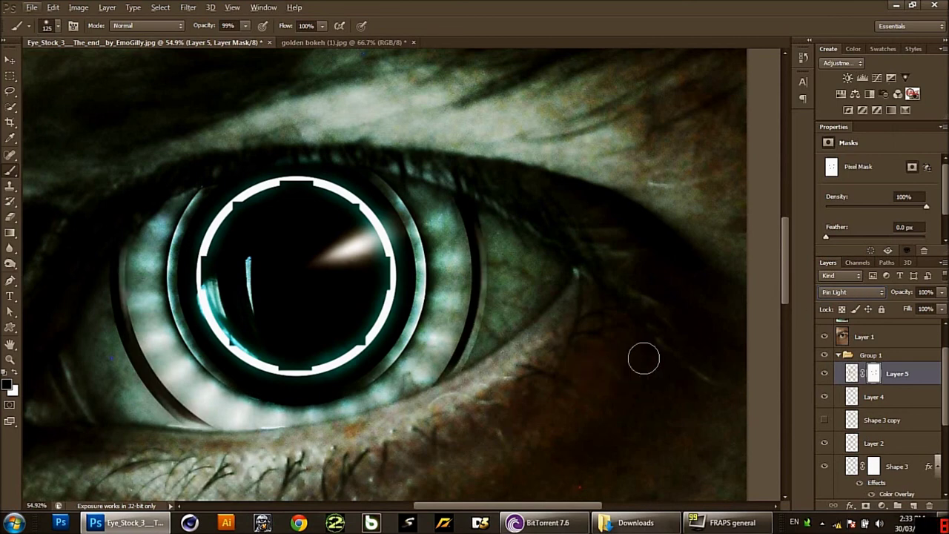
{"action": "left_click", "coordinate": [828, 292]}
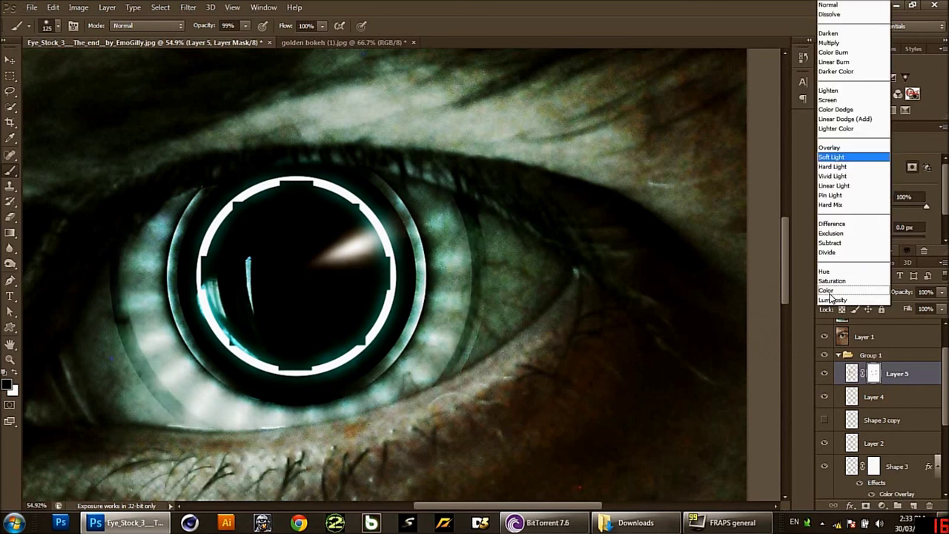
{"action": "left_click", "coordinate": [831, 149]}
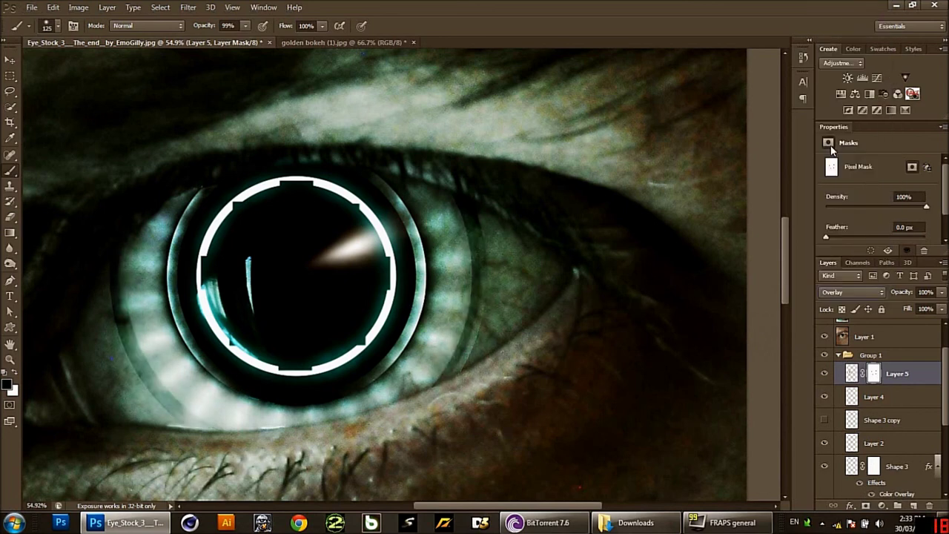
{"action": "left_click", "coordinate": [848, 294]}
{"action": "left_click", "coordinate": [829, 5]}
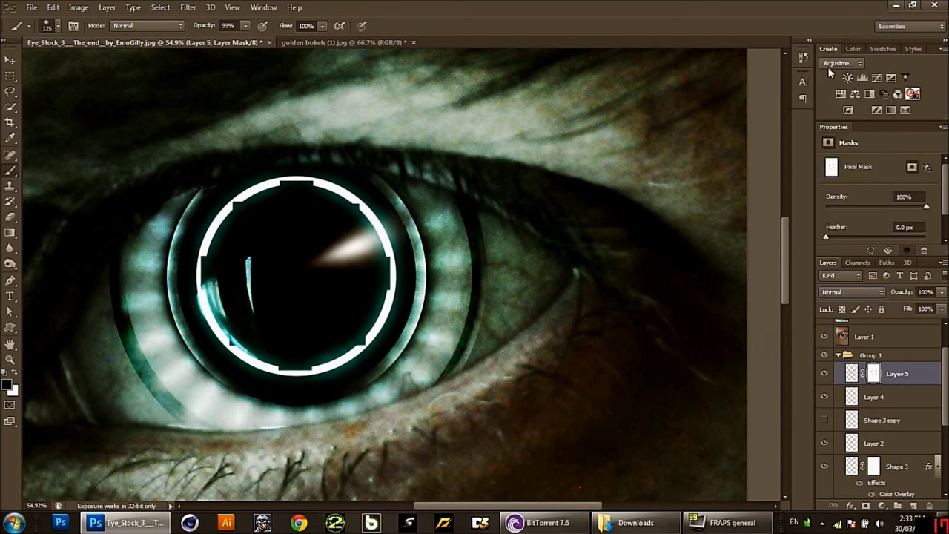
- Duplicate the base photo Layer 0 into Layer 0 copy with Ctrl+J
{"action": "scroll", "coordinate": [904, 397], "scroll_direction": "down", "scroll_amount": 3}
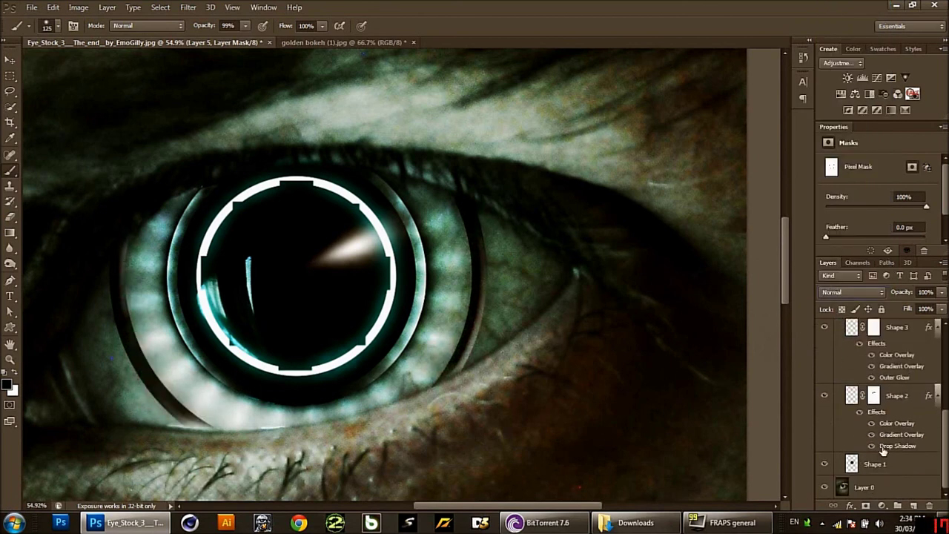
{"action": "left_click", "coordinate": [859, 488]}
{"action": "left_click", "coordinate": [871, 485]}
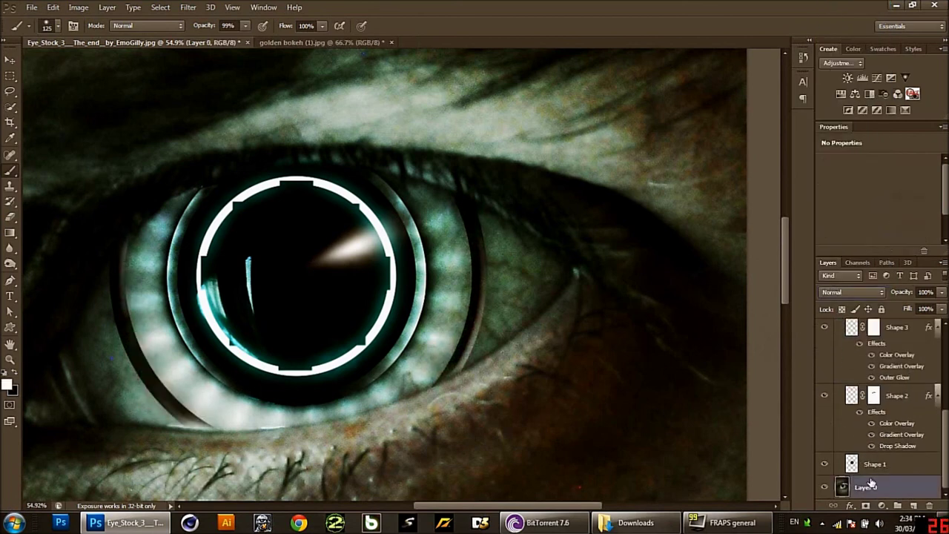
{"action": "key", "text": "ctrl+j"}
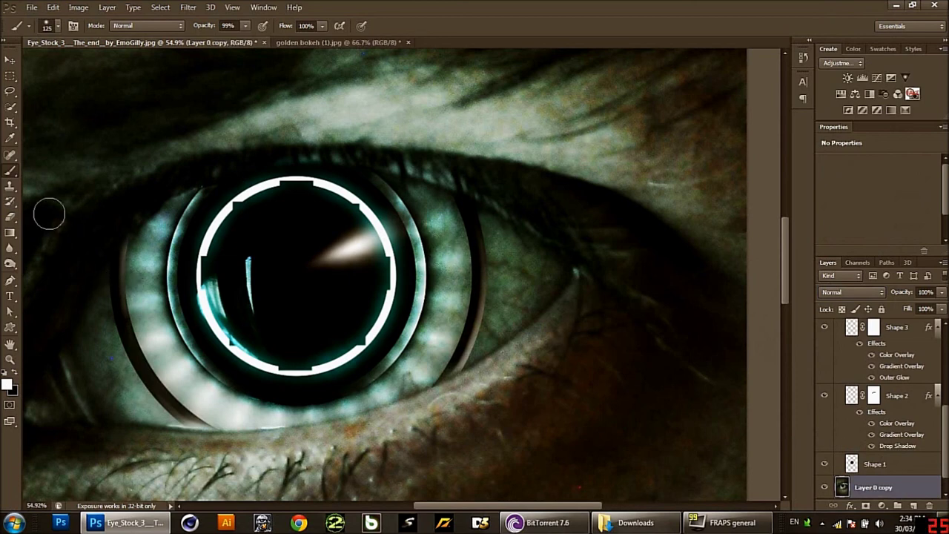
- Choose the Dodge tool at Midtones, 50% exposure, and zoom out
{"action": "left_click", "coordinate": [11, 263]}
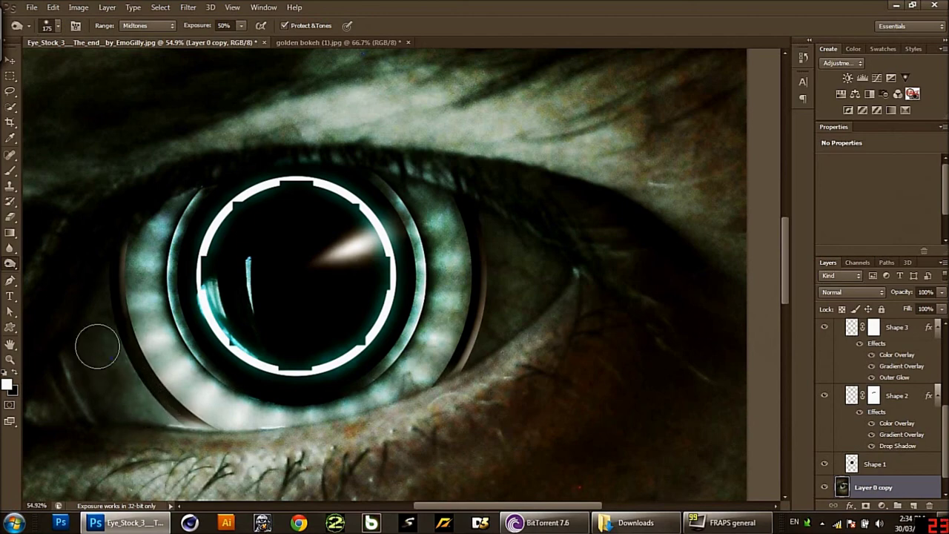
{"action": "scroll", "coordinate": [96, 346], "scroll_direction": "down", "scroll_amount": 2}
{"action": "scroll", "coordinate": [96, 346], "scroll_direction": "down", "scroll_amount": 2}
{"action": "scroll", "coordinate": [96, 347], "scroll_direction": "down", "scroll_amount": 2}
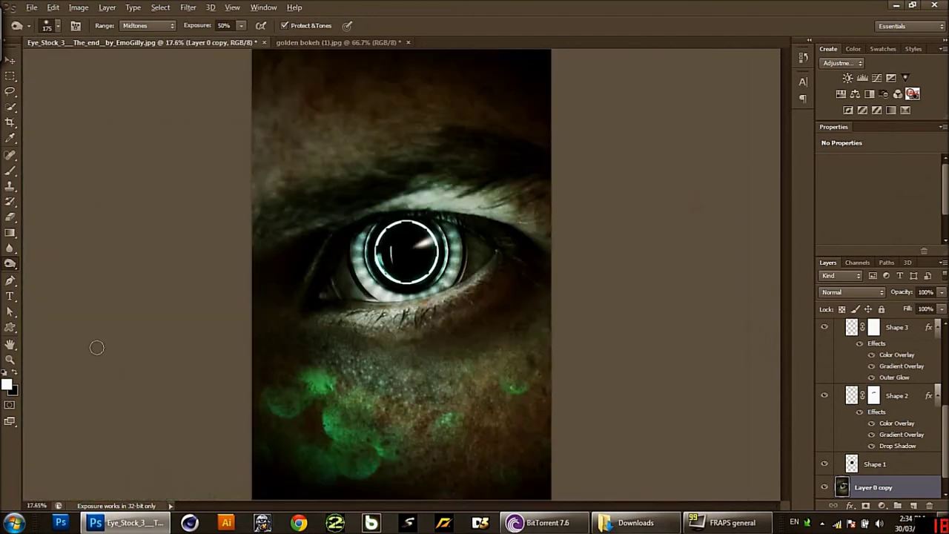
{"action": "scroll", "coordinate": [96, 346], "scroll_direction": "down", "scroll_amount": 1}
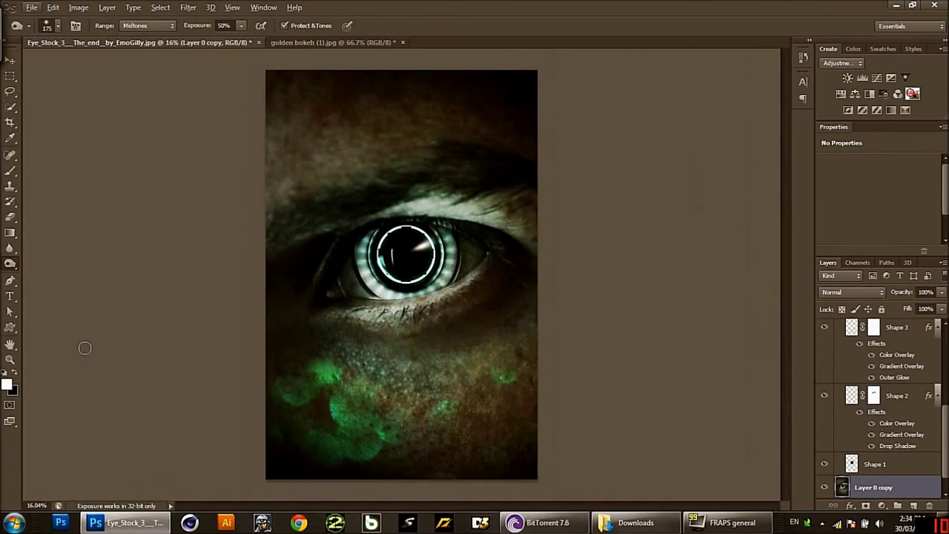